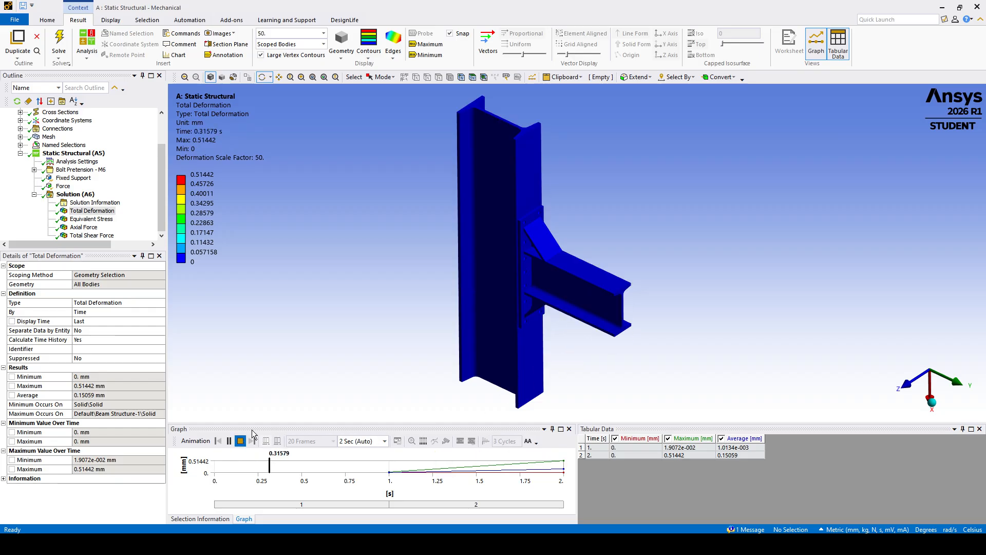
- Stop the playback of the total deformation animation
click(240, 440)
drag(406, 334, 408, 330)
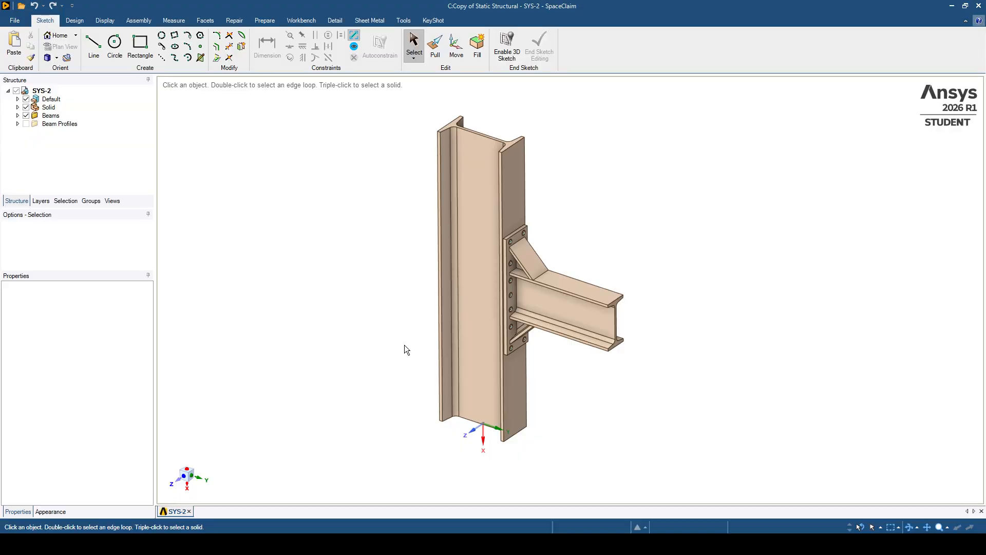
- Examine the column's lower end and front flange and the side beam's free end face in the SpaceClaim geometry
mouse_move(411, 347)
middle_down()
mouse_move(424, 330)
mouse_move(387, 351)
mouse_move(421, 392)
middle_up()
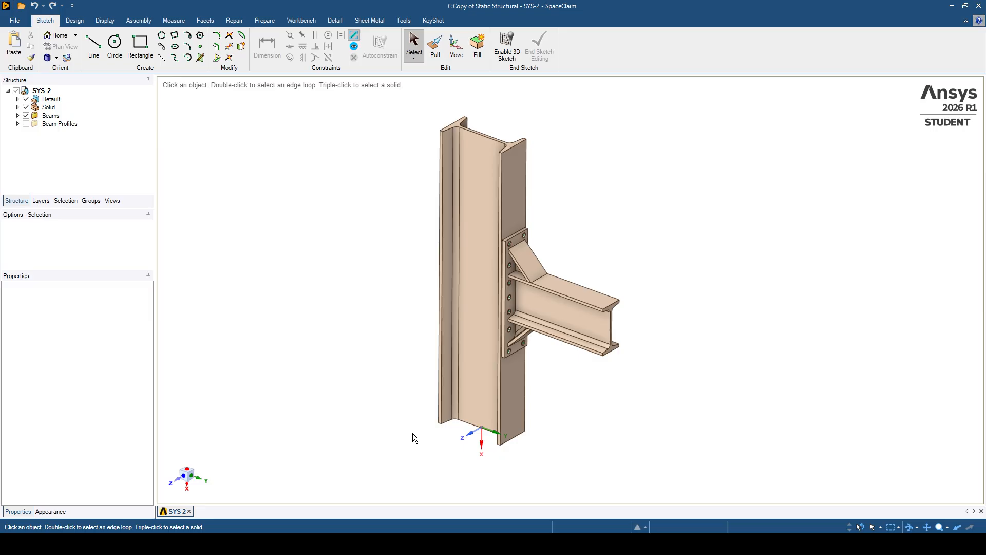
middle_drag(474, 402, 507, 386)
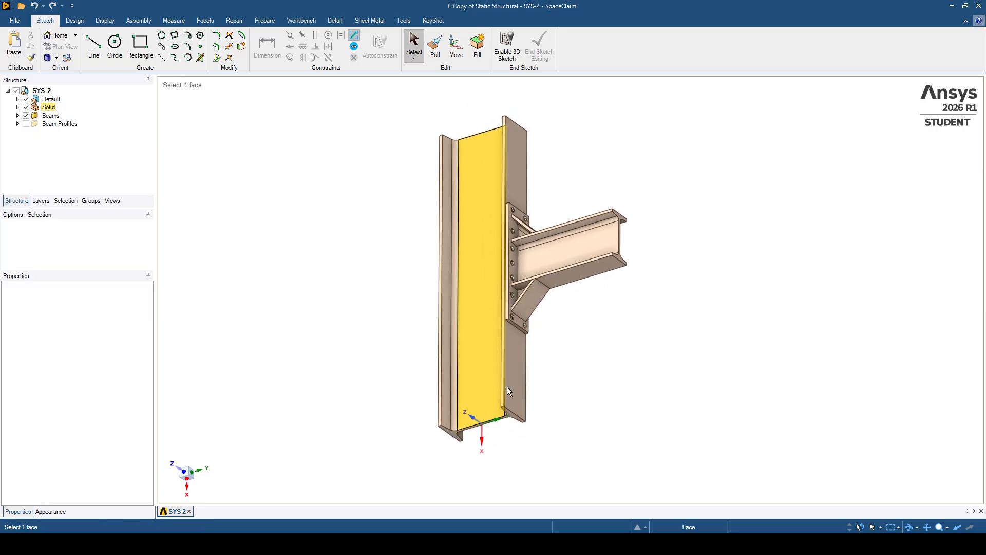
click(507, 420)
mouse_move(507, 420)
middle_down()
mouse_move(512, 436)
mouse_move(516, 411)
middle_up()
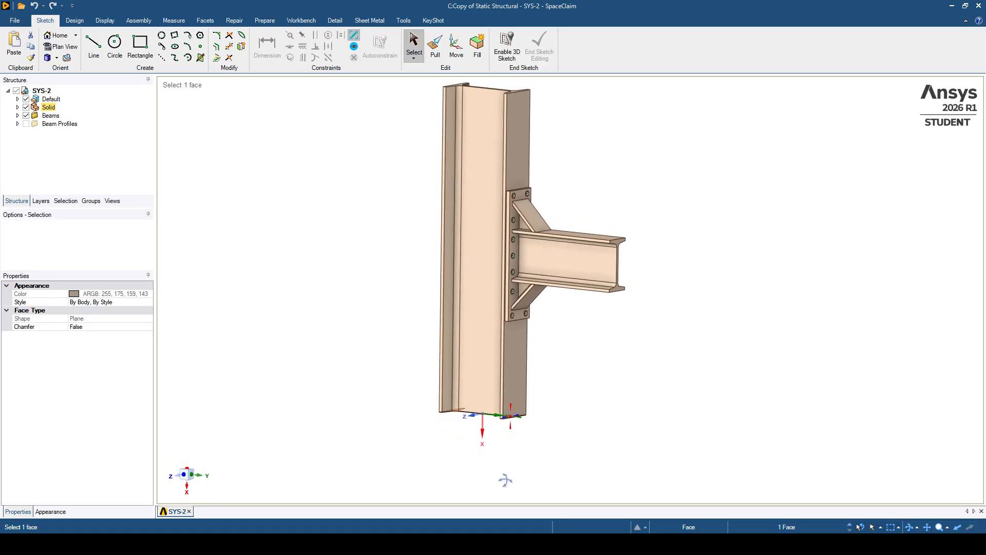
click(618, 257)
middle_drag(618, 257, 594, 327)
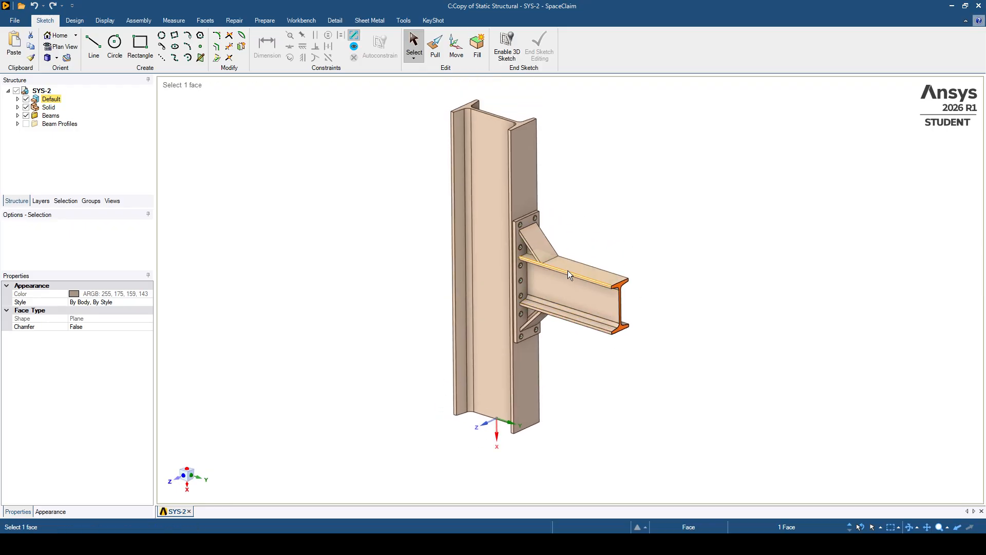
middle_drag(568, 270, 566, 272)
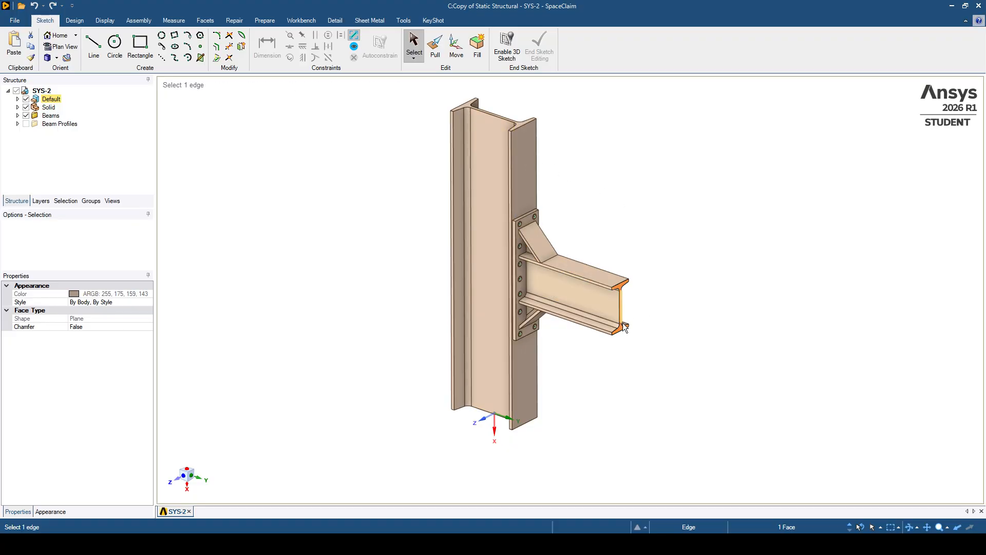
click(524, 180)
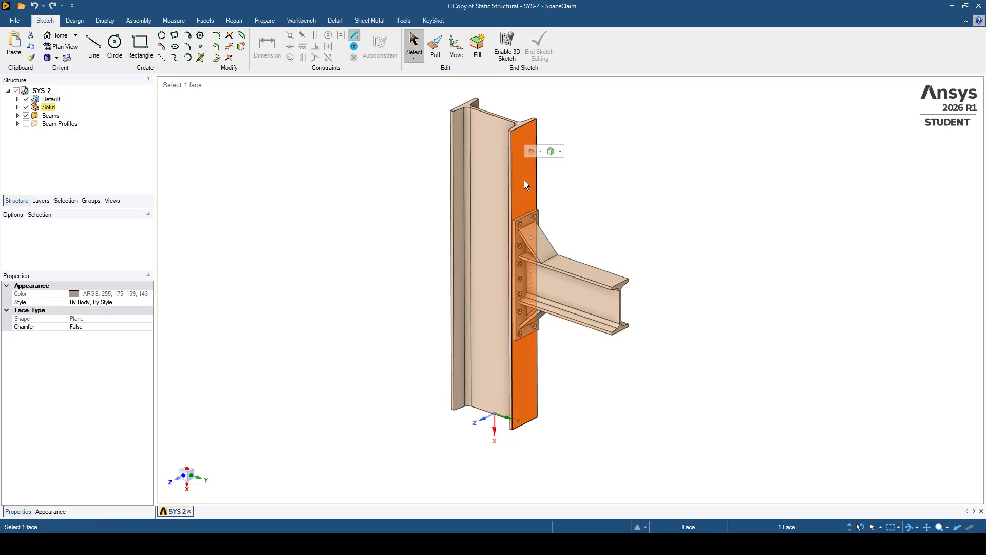
click(591, 224)
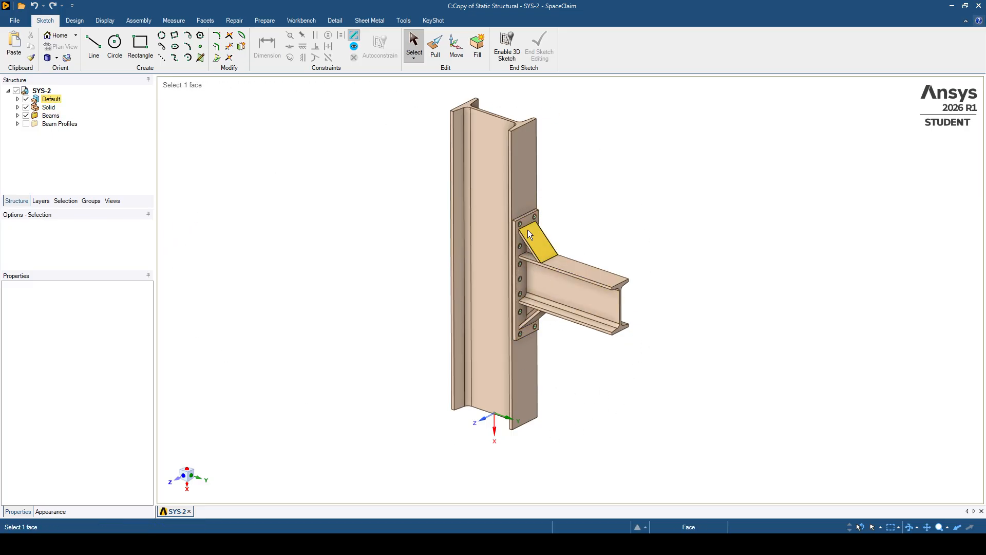
- Inspect the bolted end plate, its stiffeners and the ring-shaped washer imprints around the upper bolt holes
scroll(522, 224, up, 4)
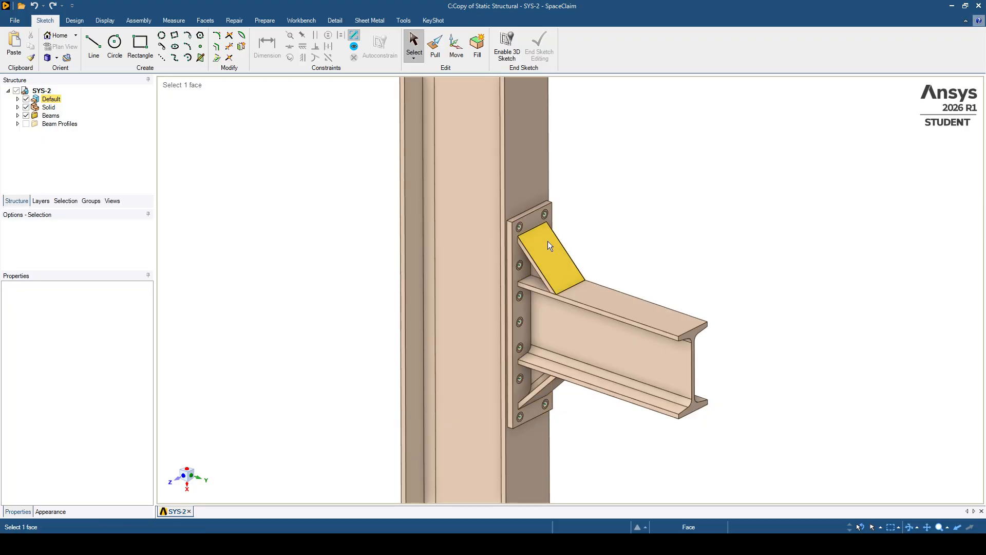
middle_drag(542, 266, 516, 228)
mouse_move(528, 276)
middle_down()
mouse_move(614, 282)
mouse_move(528, 292)
mouse_move(528, 275)
mouse_move(531, 289)
mouse_move(542, 285)
mouse_move(533, 257)
mouse_move(530, 292)
mouse_move(517, 236)
middle_up()
scroll(532, 288, down, 3)
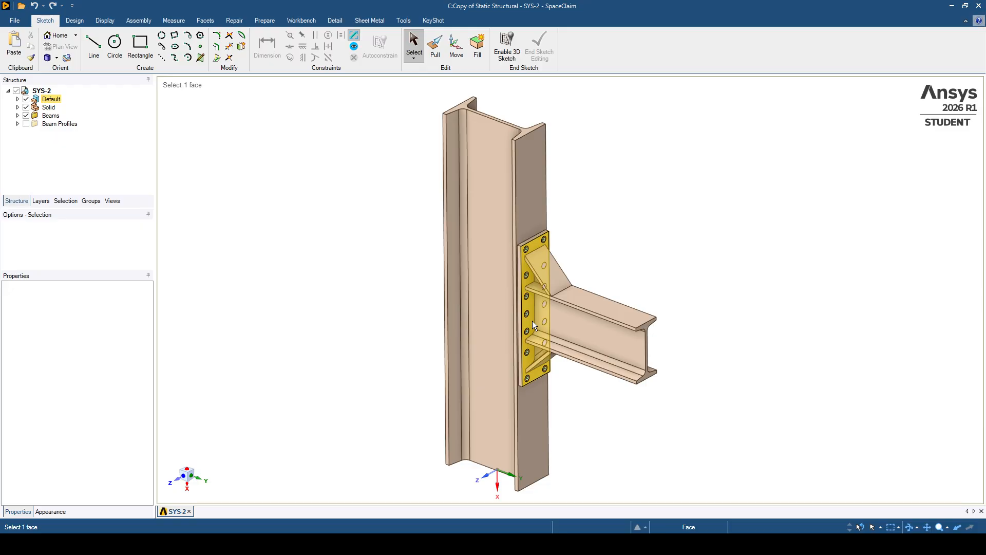
scroll(525, 270, up, 2)
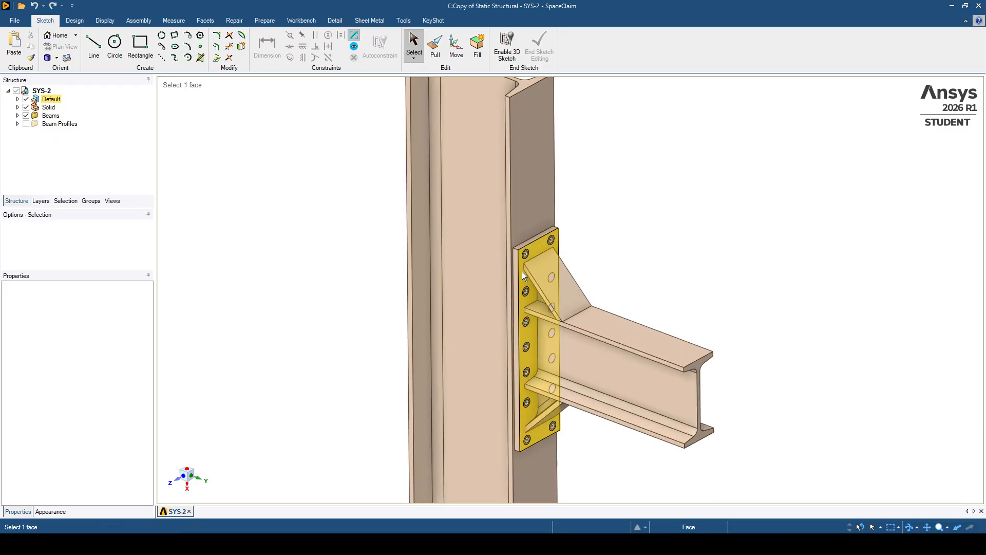
middle_drag(519, 269, 557, 295)
scroll(504, 232, up, 5)
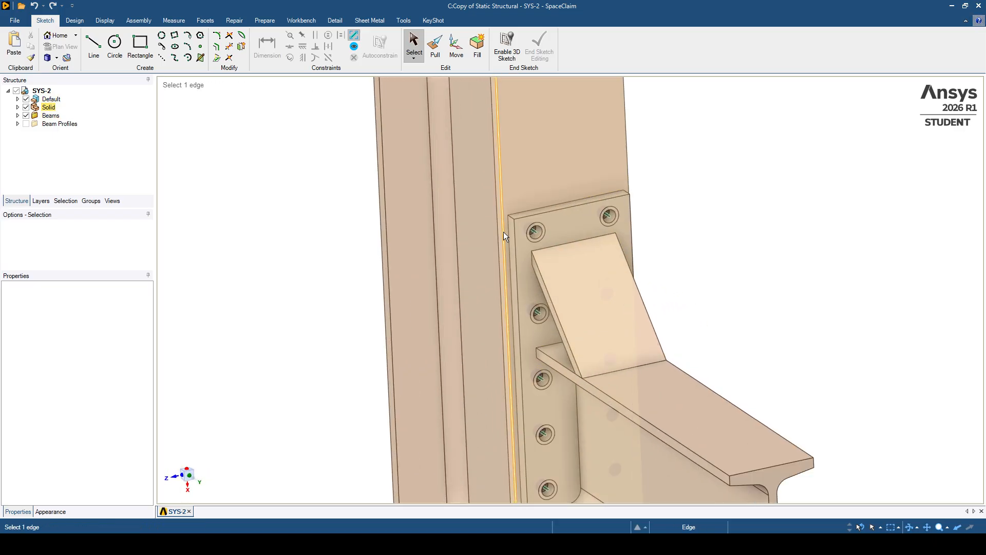
middle_drag(573, 238, 584, 258)
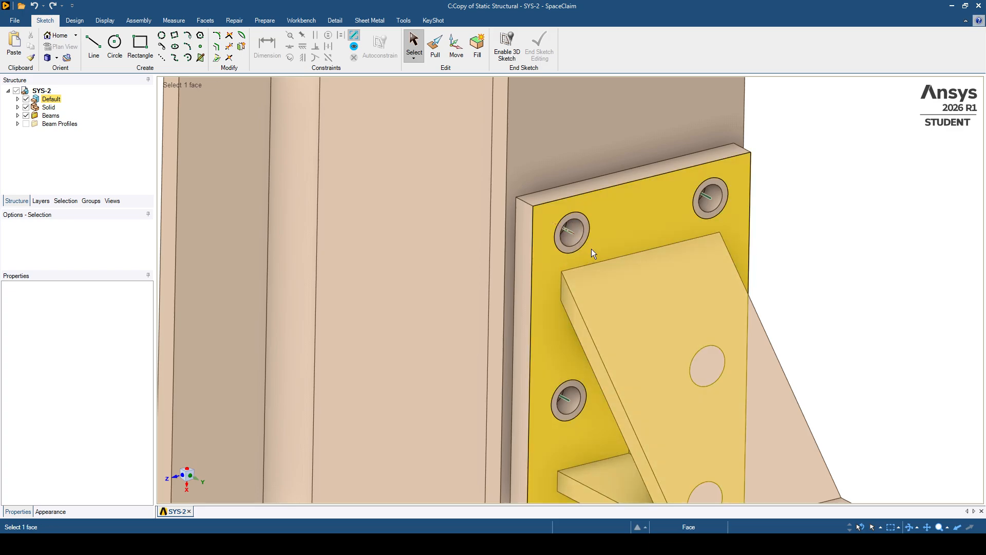
click(580, 217)
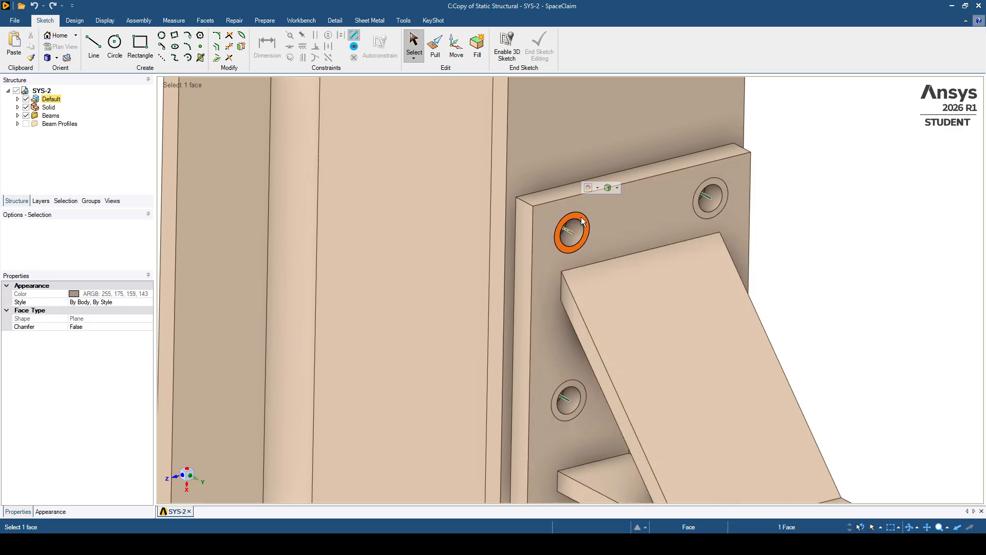
click(724, 191)
scroll(717, 207, down, 3)
click(787, 230)
scroll(704, 221, up, 2)
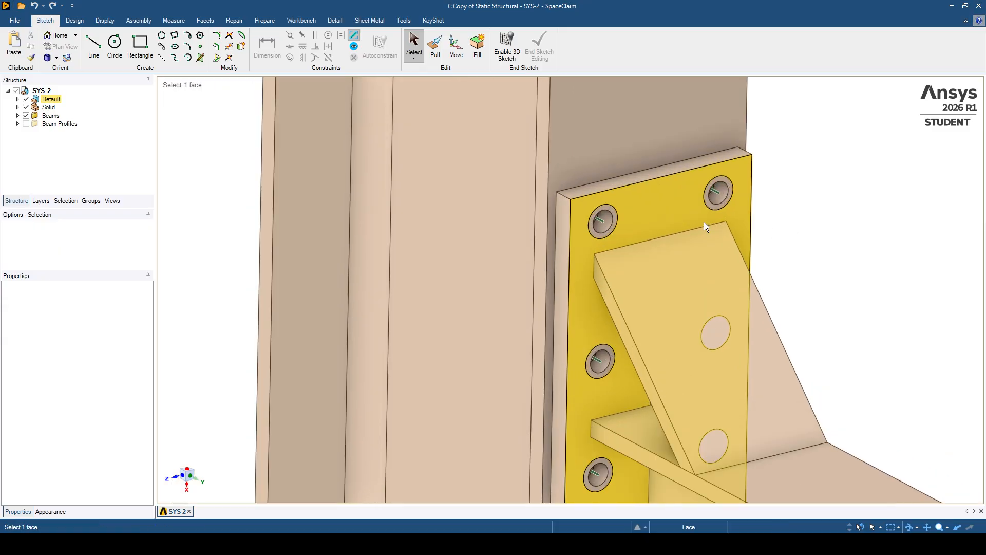
click(639, 207)
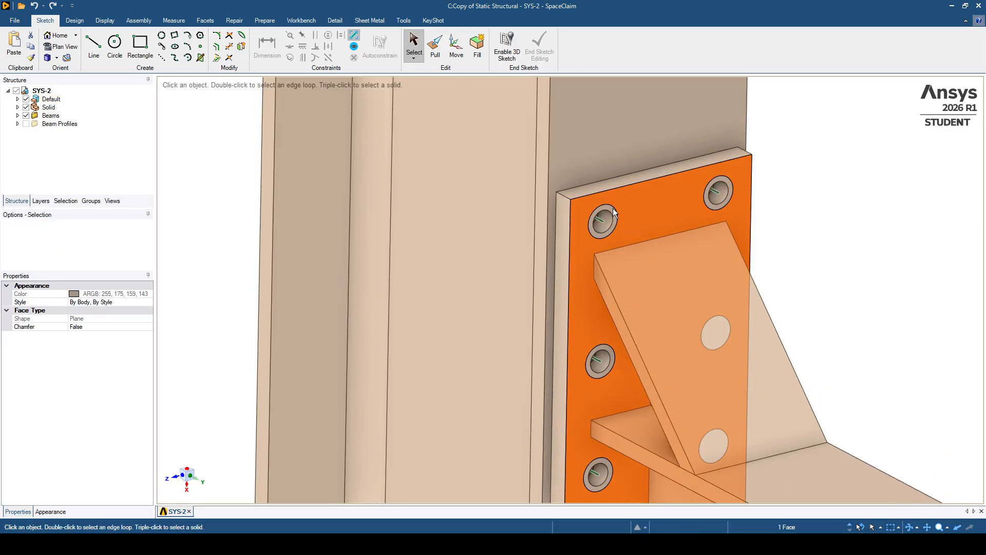
click(75, 20)
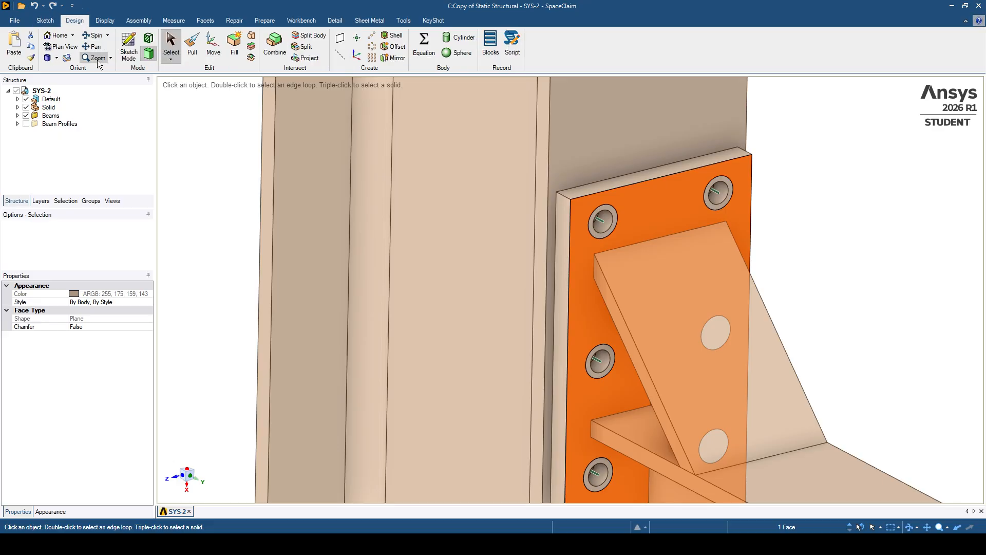
click(126, 47)
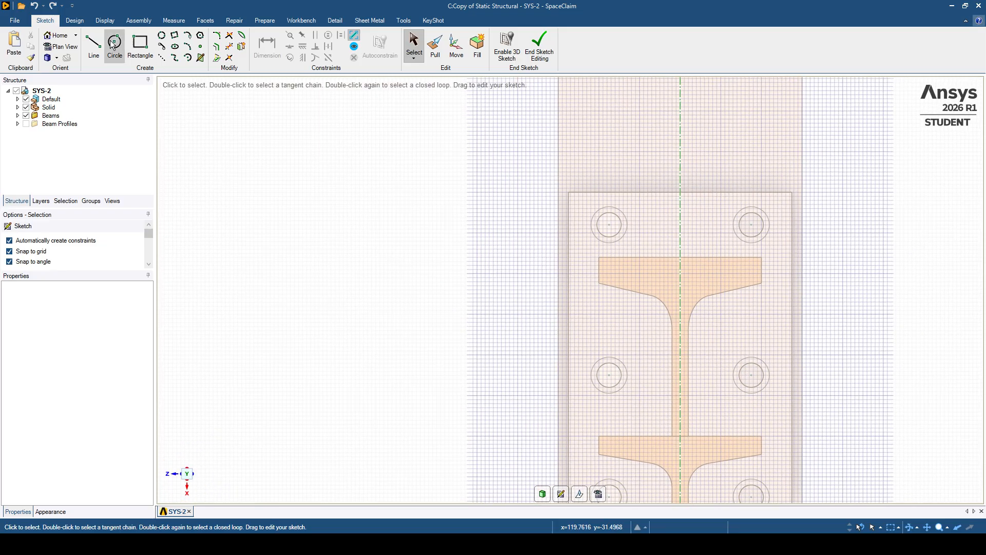
click(113, 45)
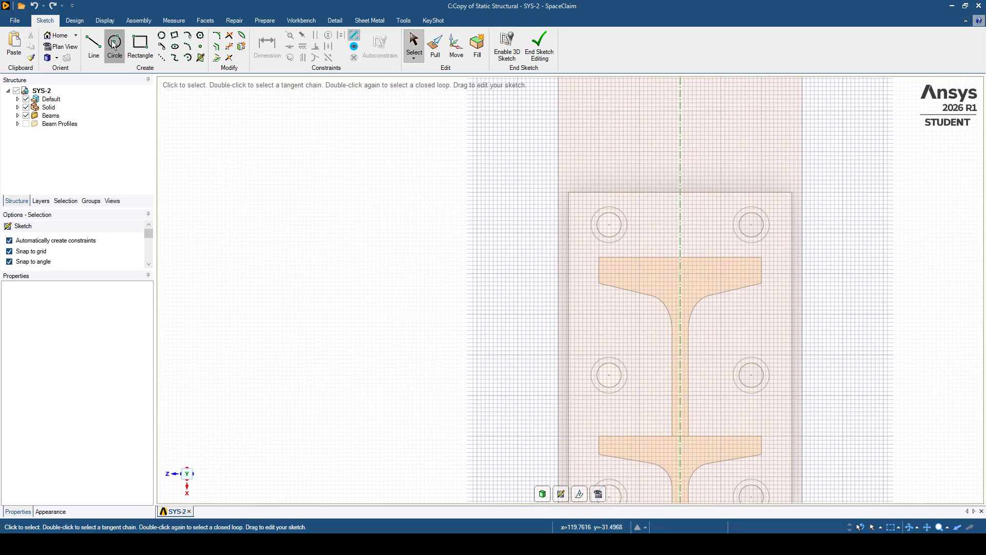
click(616, 230)
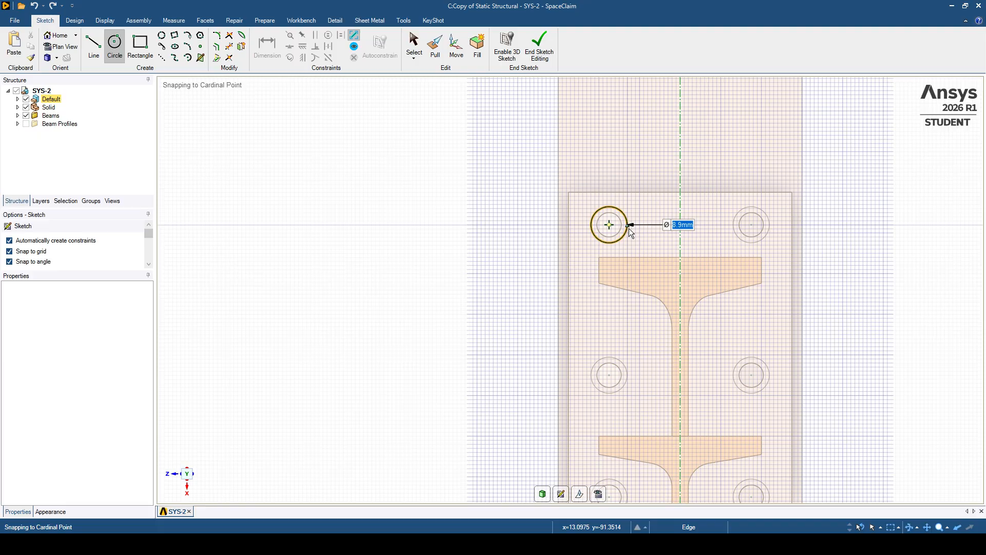
scroll(627, 243, down, 5)
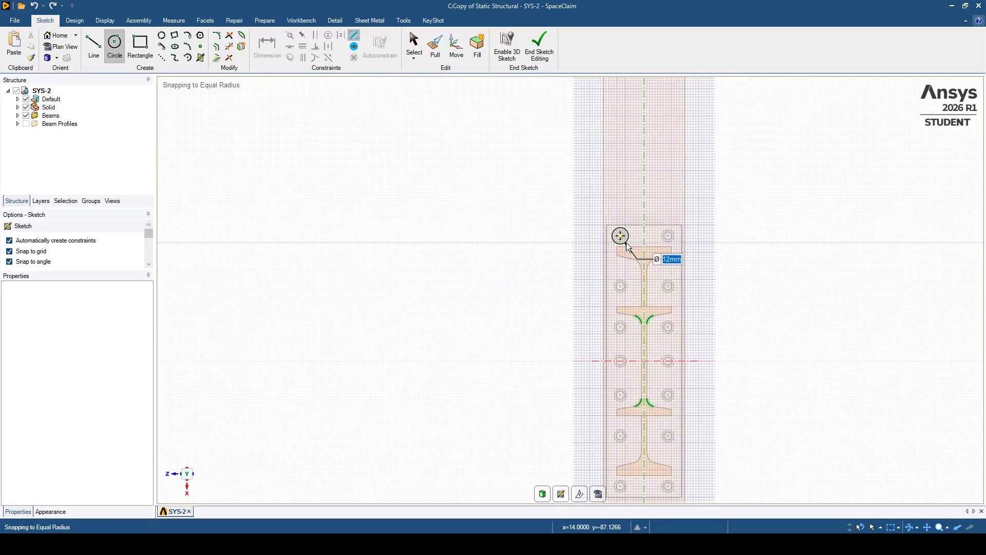
click(67, 22)
click(171, 44)
mouse_move(533, 303)
middle_down()
mouse_move(589, 301)
mouse_move(603, 277)
mouse_move(645, 305)
mouse_move(631, 324)
mouse_move(691, 342)
mouse_move(590, 295)
mouse_move(599, 267)
mouse_move(560, 270)
middle_up()
click(151, 52)
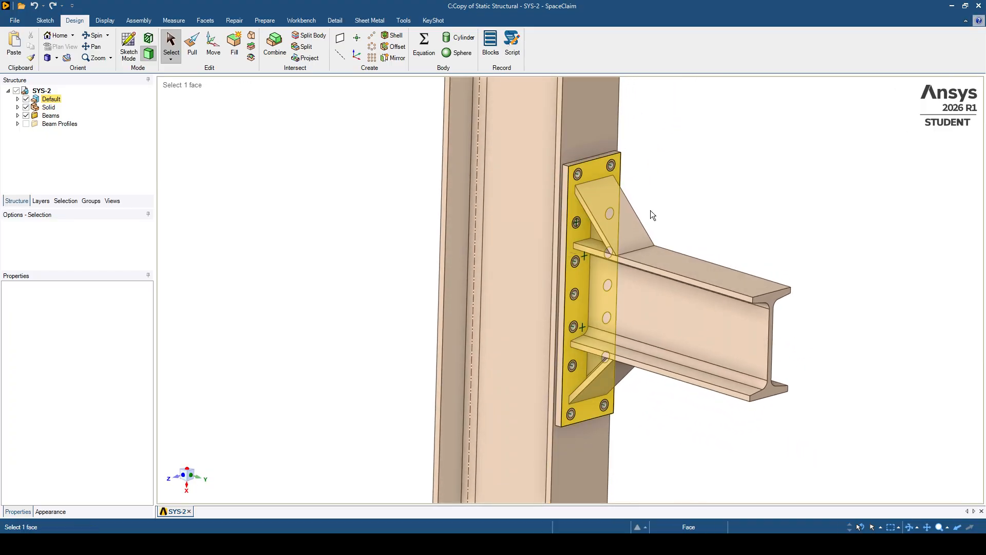
- Inspect the beam bolts and hole edges from the end plate's front and from the rear of the column flange
scroll(586, 164, up, 5)
scroll(577, 181, up, 3)
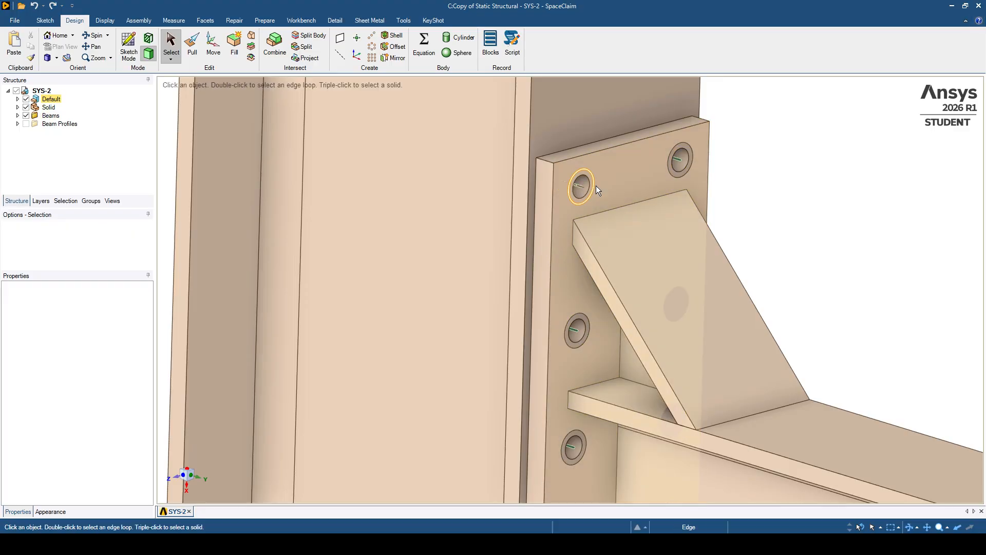
middle_drag(563, 234, 572, 241)
middle_drag(612, 205, 731, 246)
scroll(631, 199, up, 3)
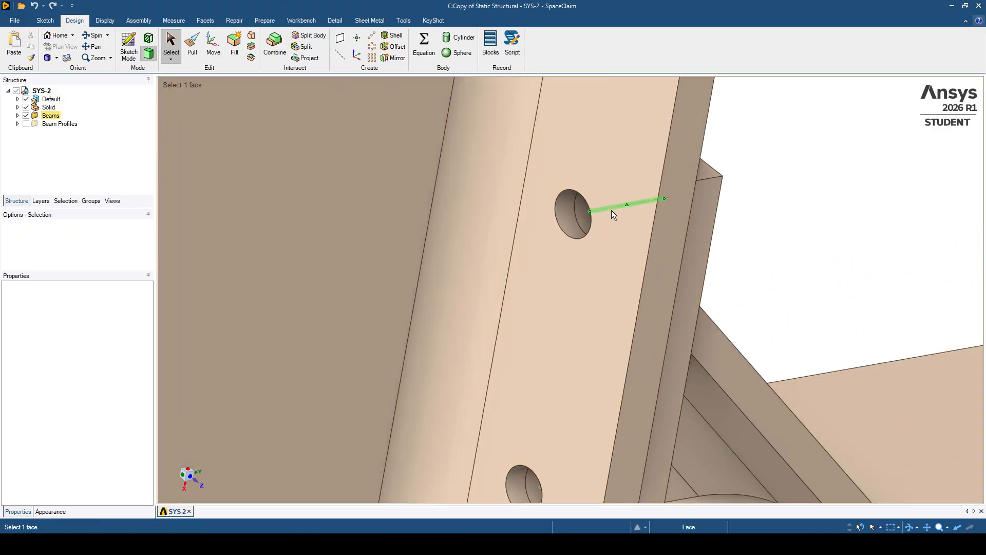
click(575, 208)
middle_drag(577, 230, 625, 237)
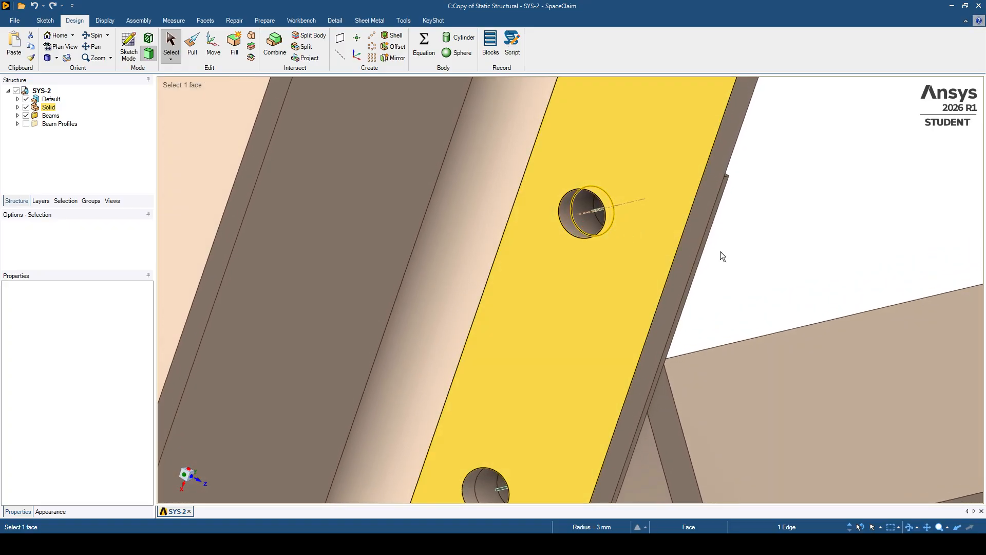
click(721, 252)
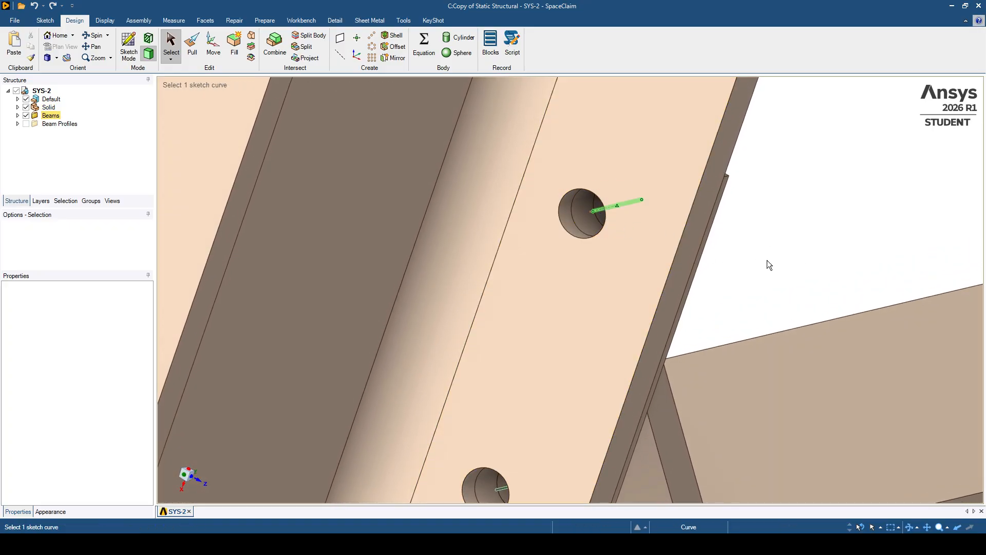
scroll(634, 244, down, 5)
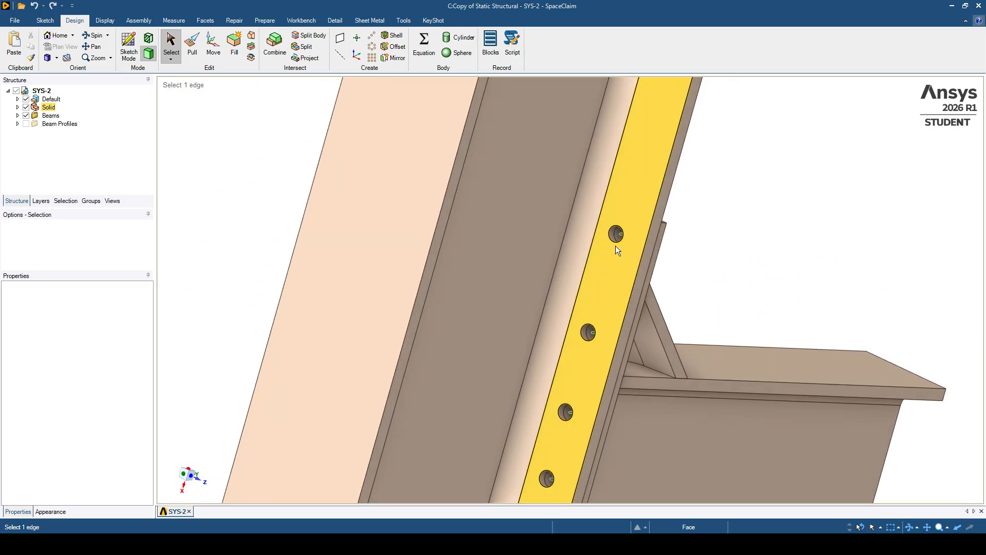
middle_drag(617, 250, 574, 260)
scroll(654, 291, down, 3)
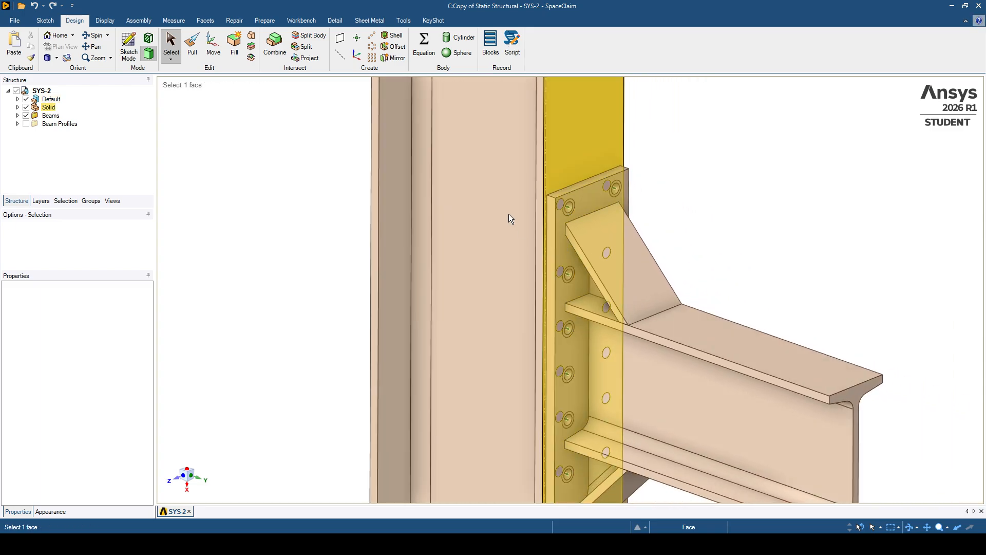
- Open the M6 beam profile to review its circular section and radius, close it and return to the model structure
click(259, 20)
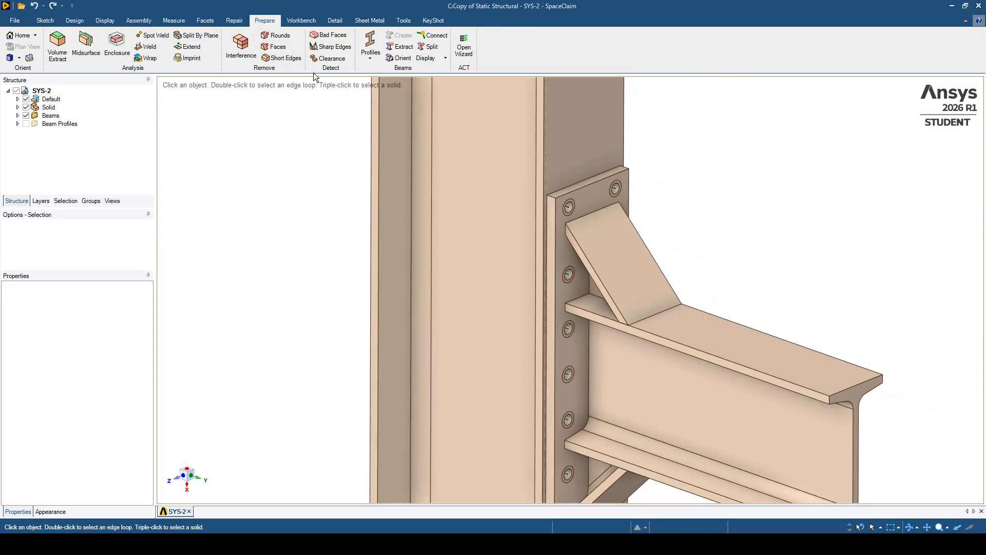
click(371, 59)
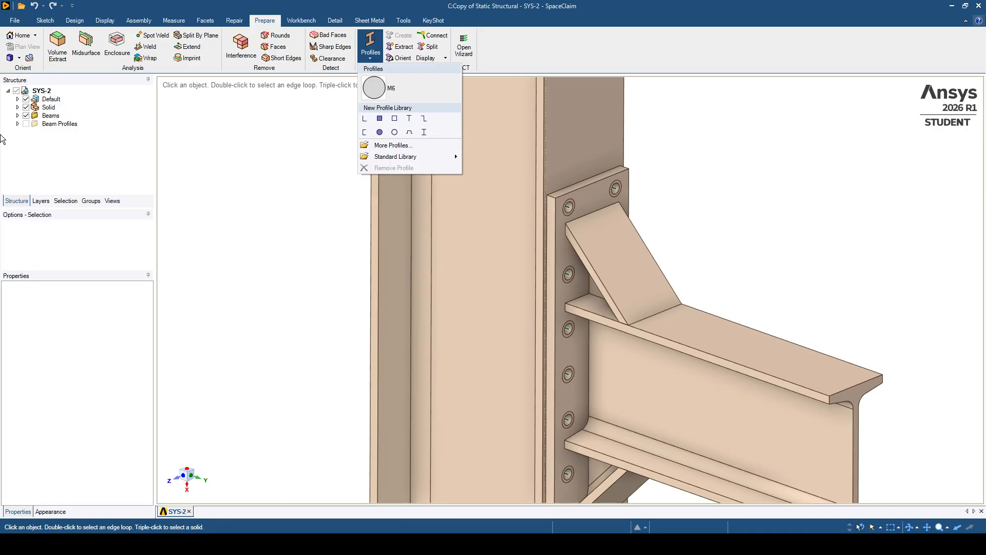
click(18, 124)
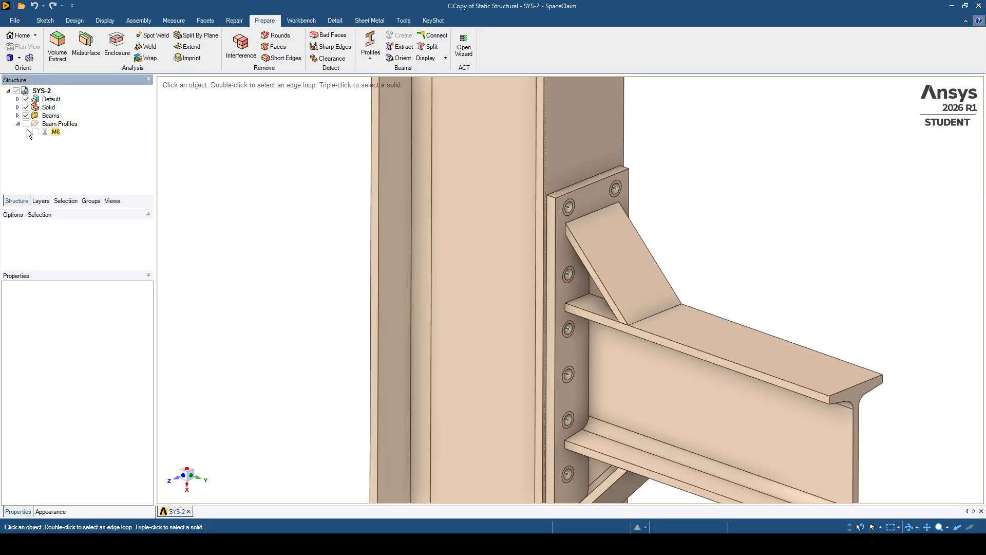
right_click(55, 134)
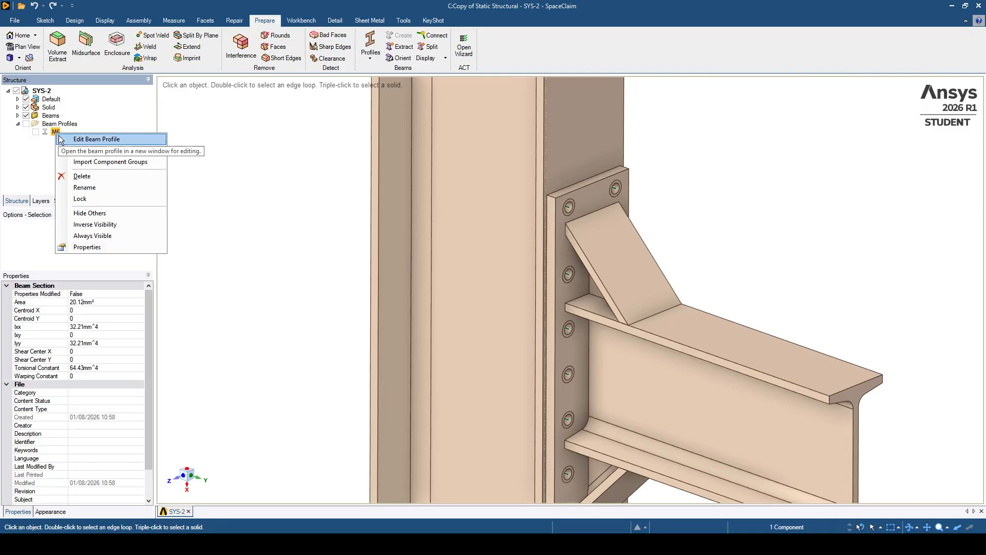
click(85, 139)
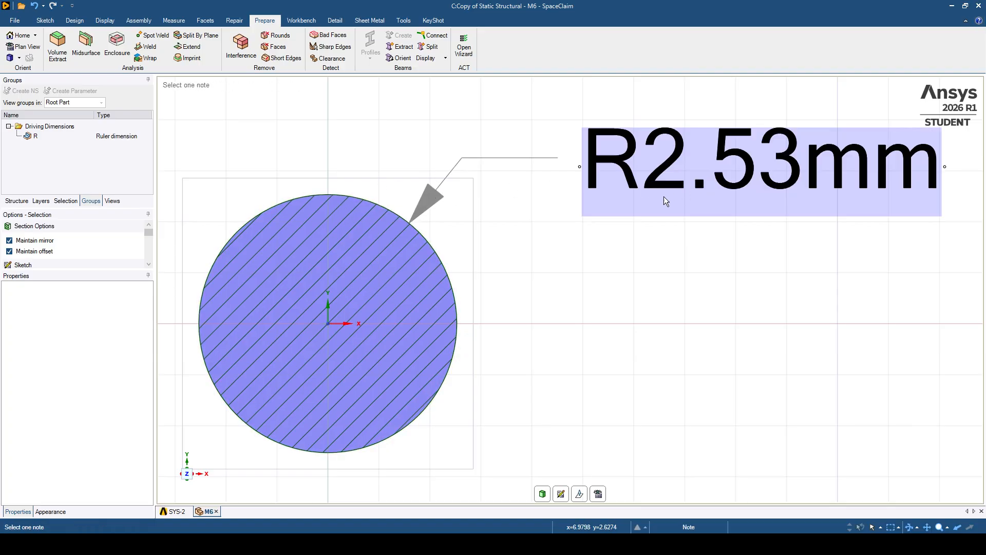
click(215, 512)
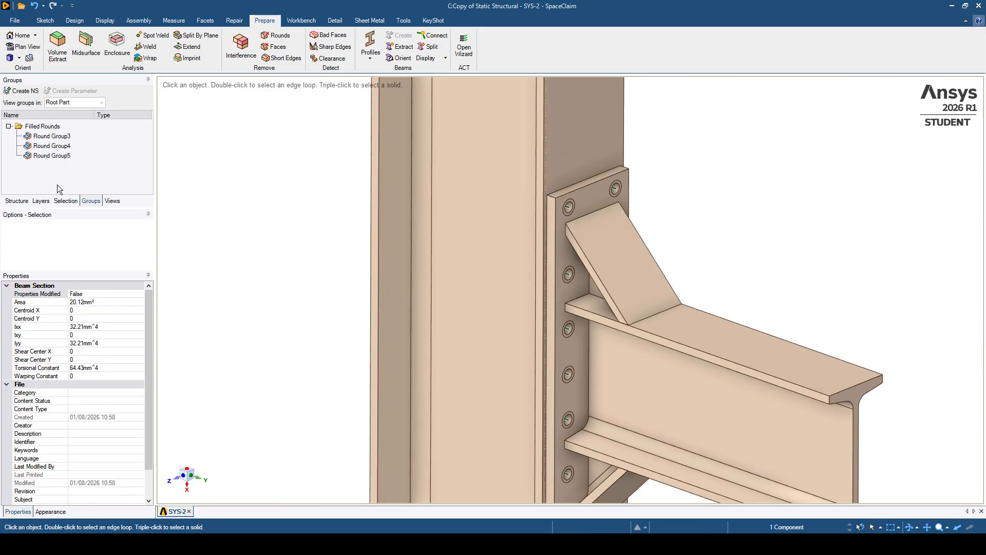
click(17, 200)
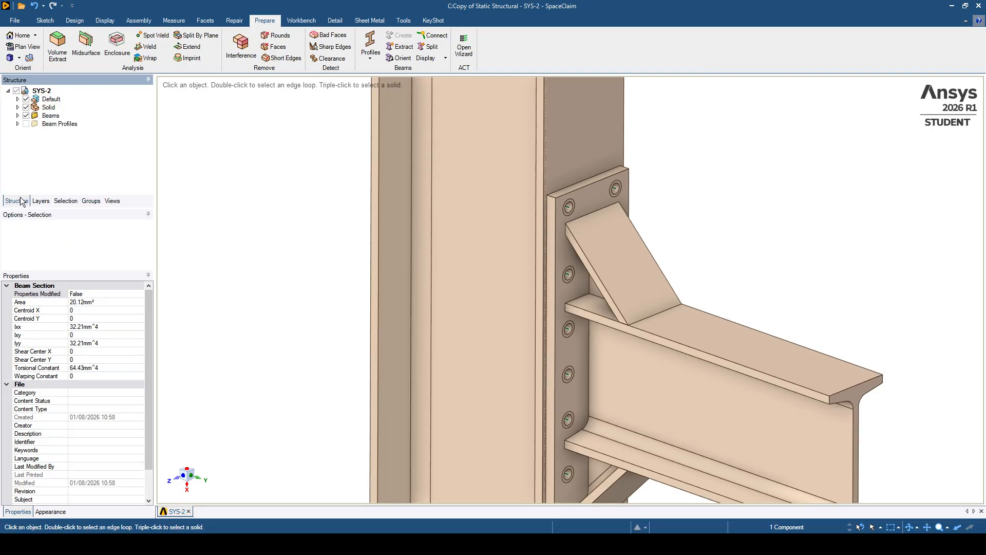
- Expand the beam profiles in the model structure and review the available beam section profiles, including M6
click(18, 124)
click(273, 163)
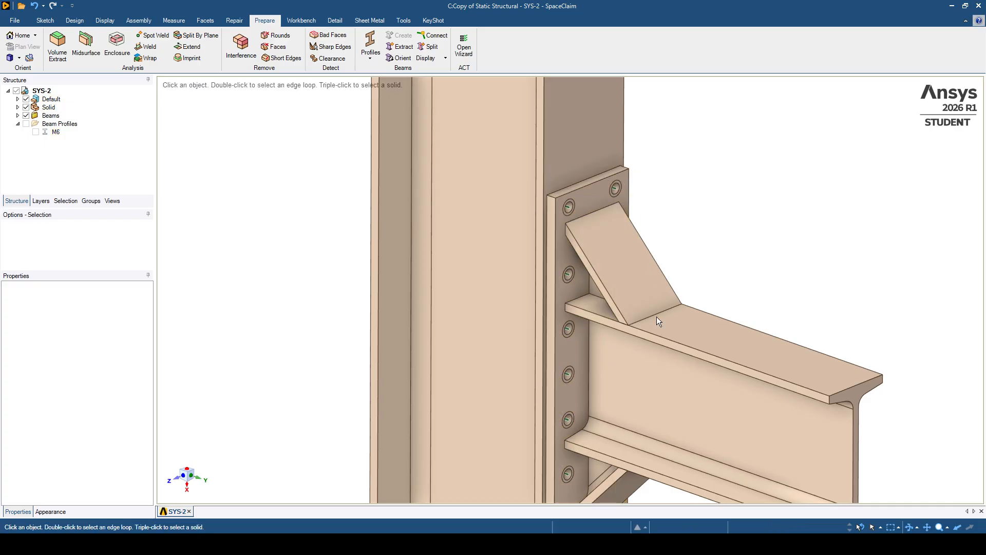
shift+middle_drag(575, 405, 572, 348)
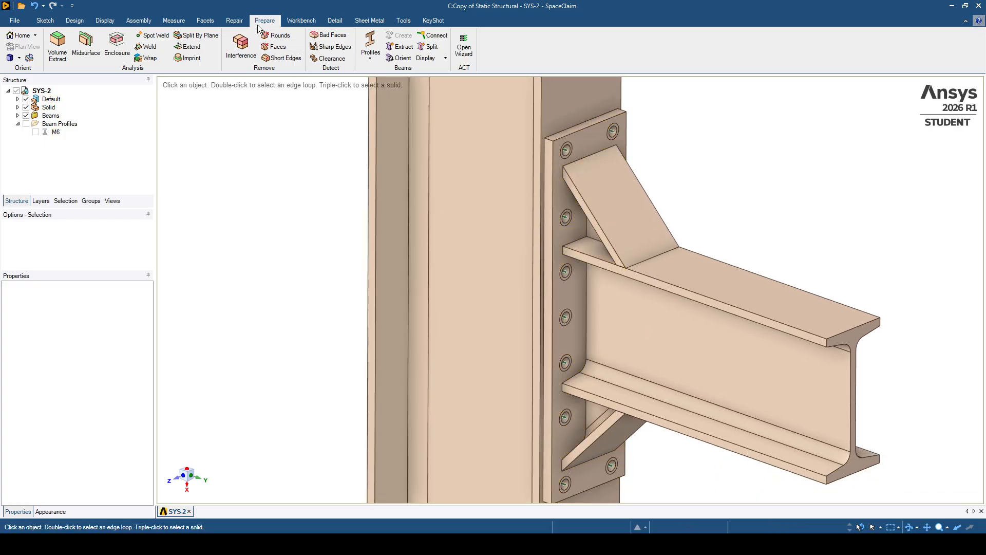
click(296, 21)
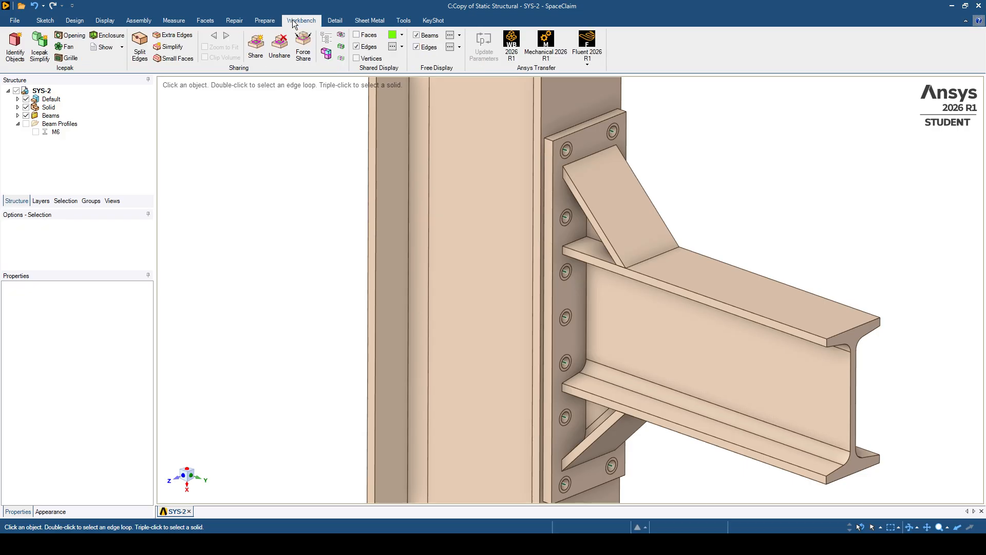
click(265, 21)
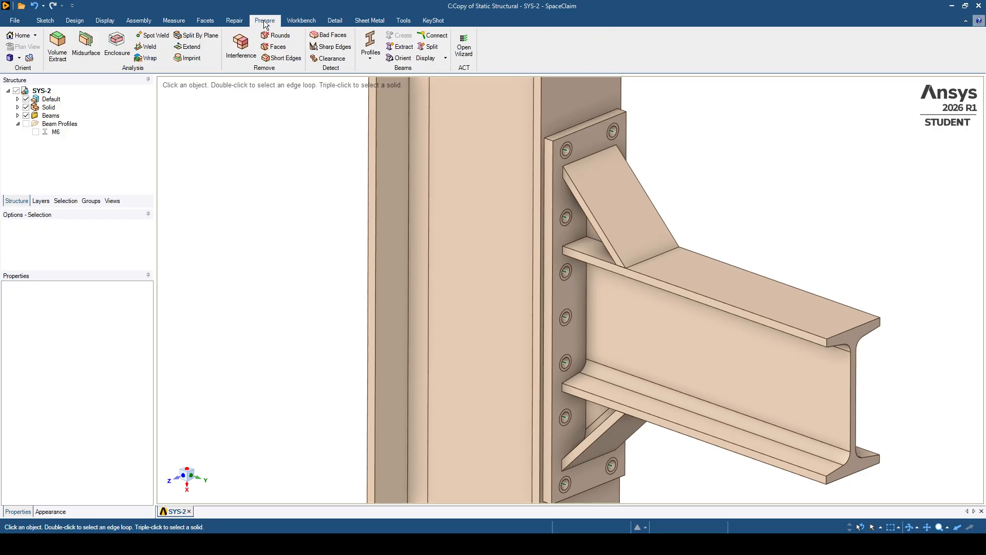
click(369, 59)
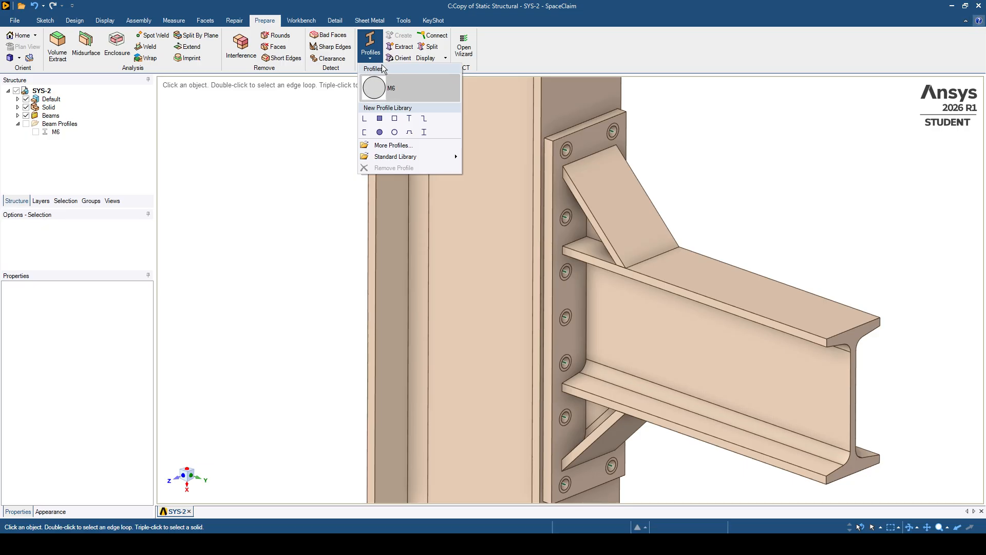
click(281, 182)
- Inspect the washer imprint around the end plate's upper bolt hole against the surrounding plate face
scroll(334, 253, down, 5)
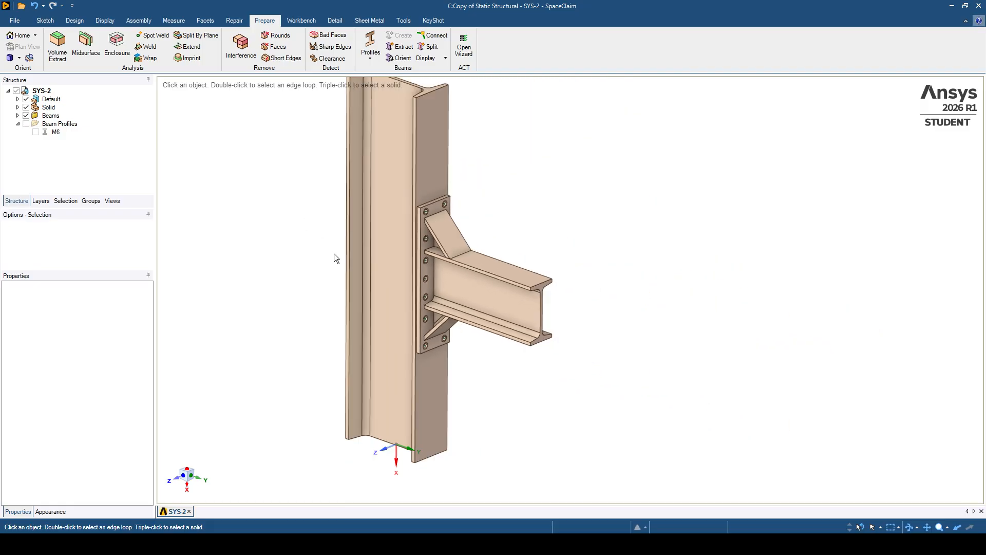
mouse_move(351, 252)
ctrl+middle_down()
mouse_move(425, 281)
mouse_move(399, 282)
ctrl+middle_up()
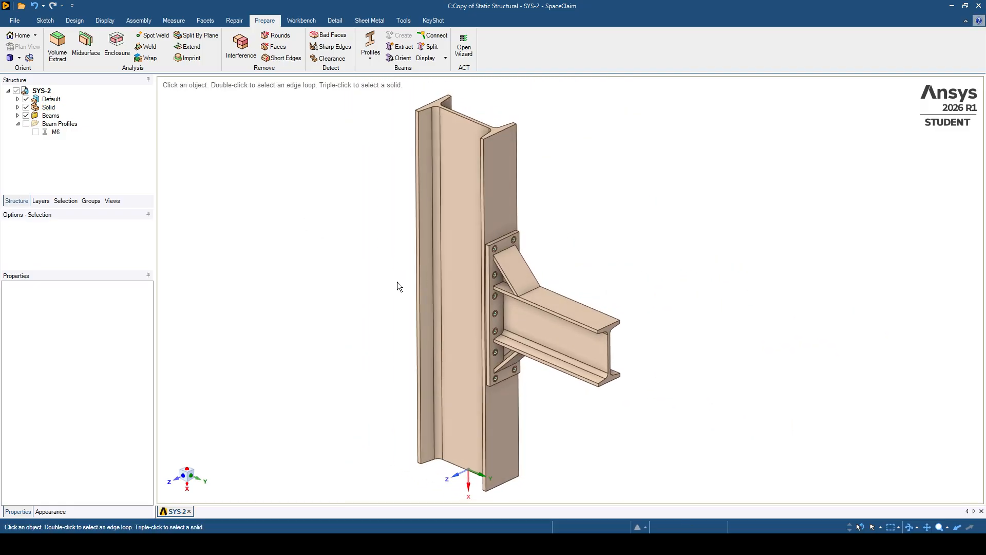
scroll(508, 254, up, 5)
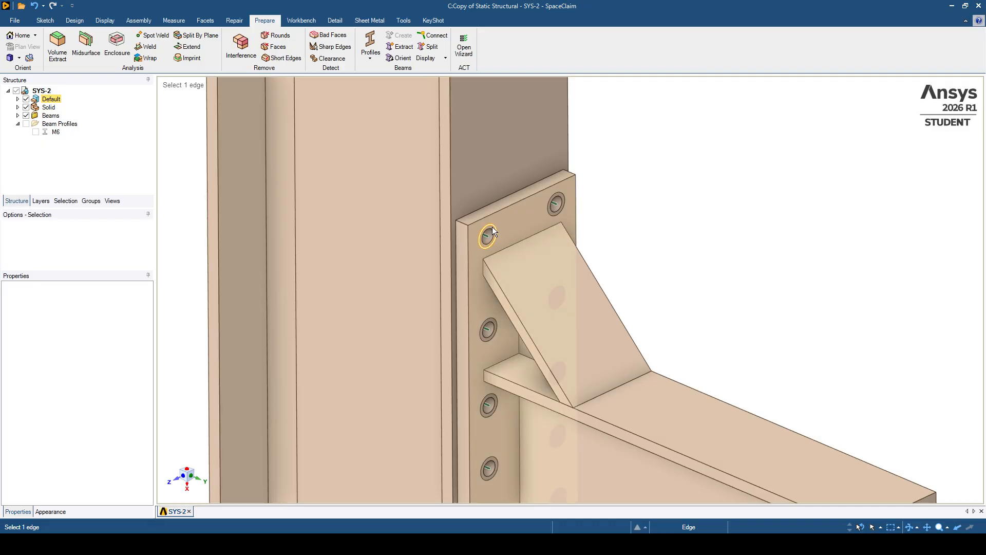
scroll(492, 227, up, 3)
click(489, 246)
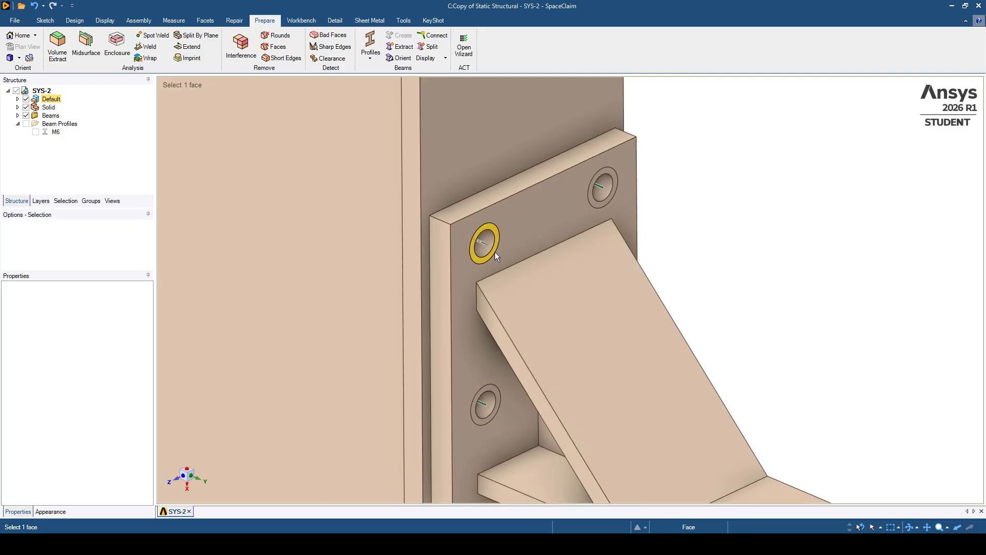
click(560, 294)
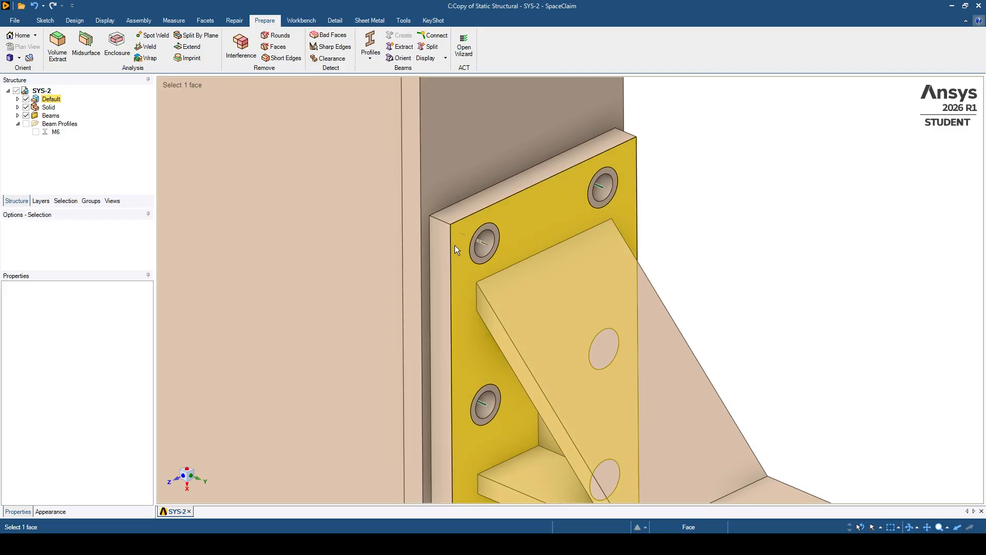
click(503, 251)
scroll(491, 250, down, 6)
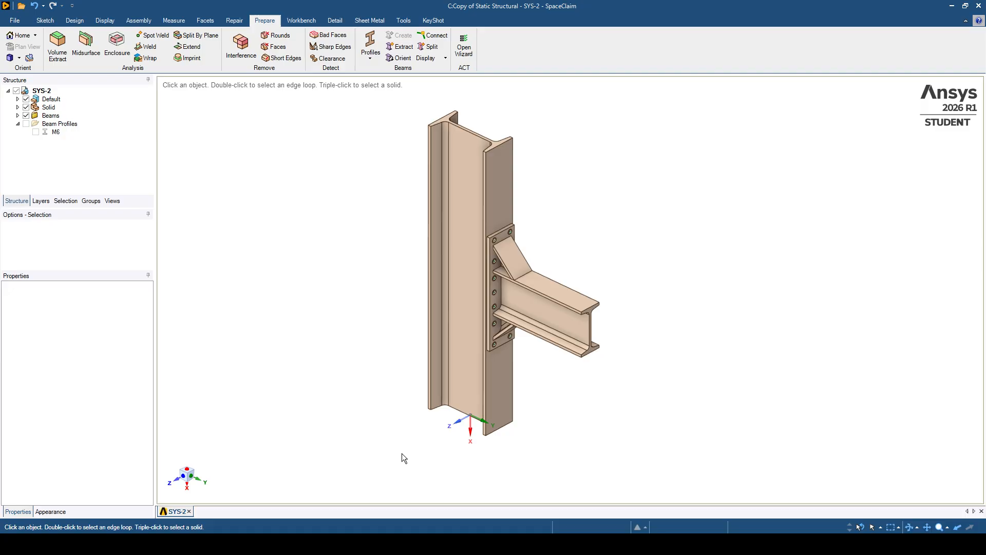
- Switch to the Copy of Static Structural model in Mechanical and display its geometry
mouse_move(388, 544)
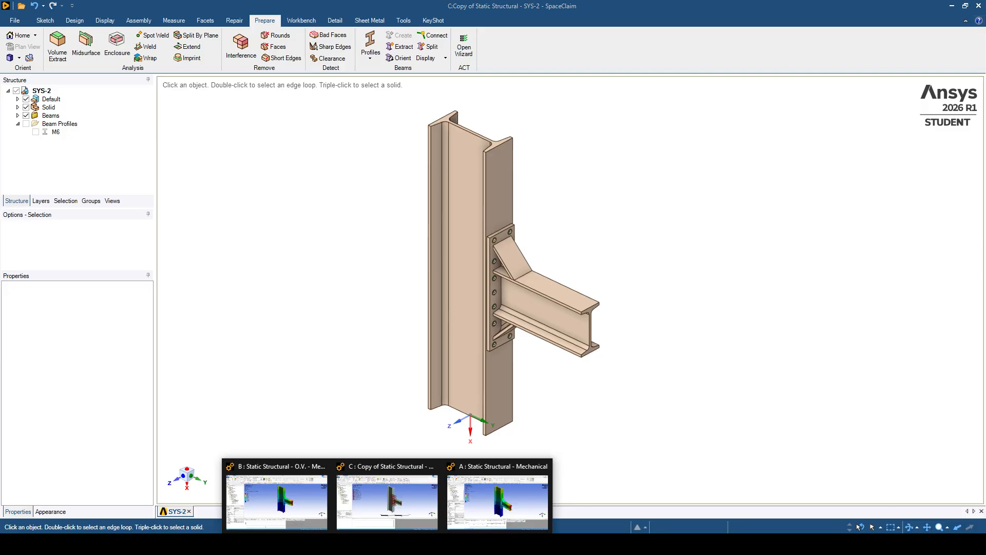
click(389, 509)
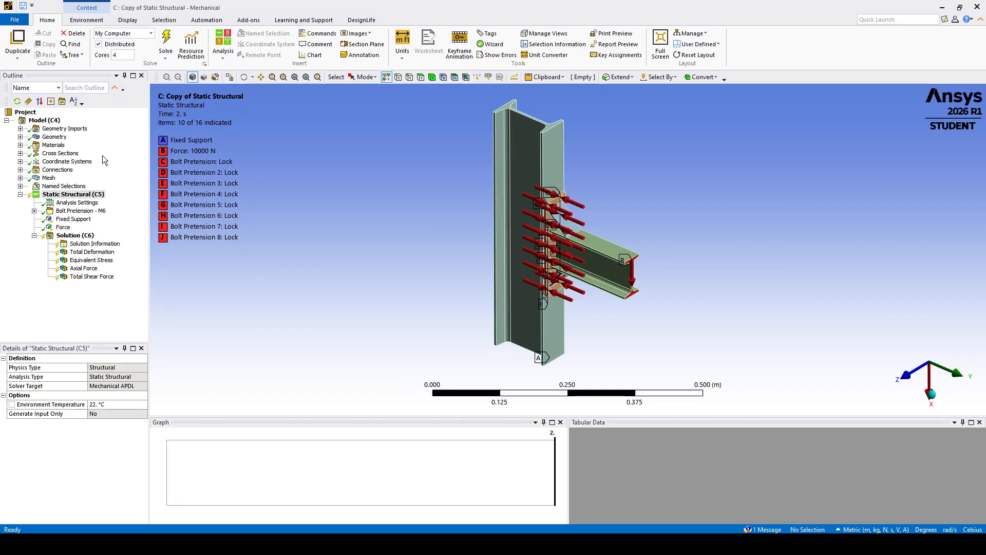
click(54, 136)
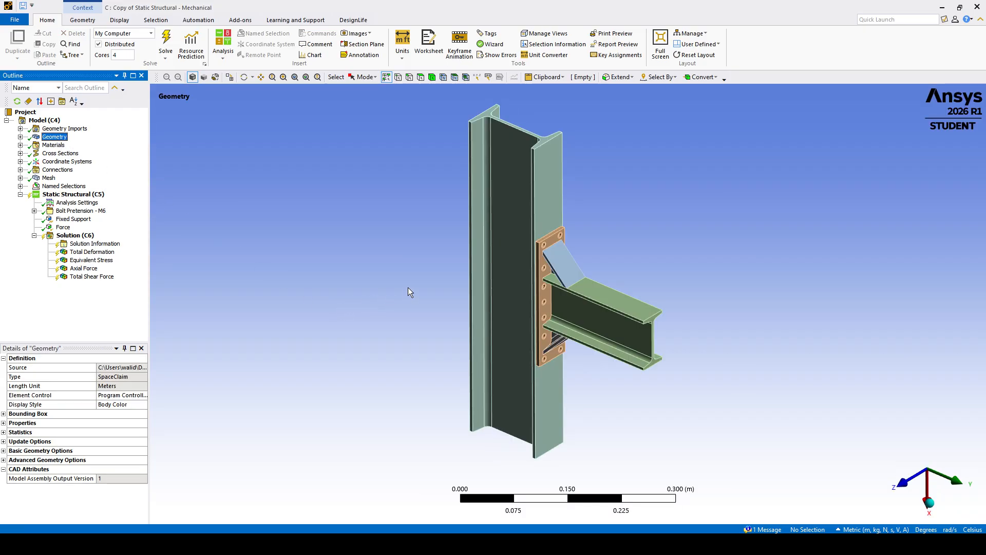
middle_drag(409, 292, 400, 281)
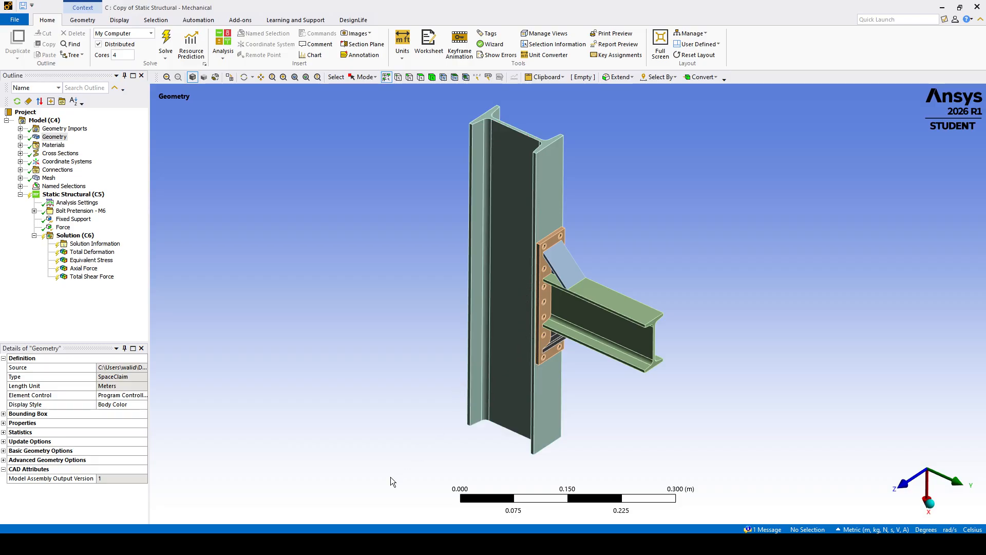
- Switch to Workbench, review the Structural Steel properties in system C's Engineering Data, and close it
mouse_move(362, 543)
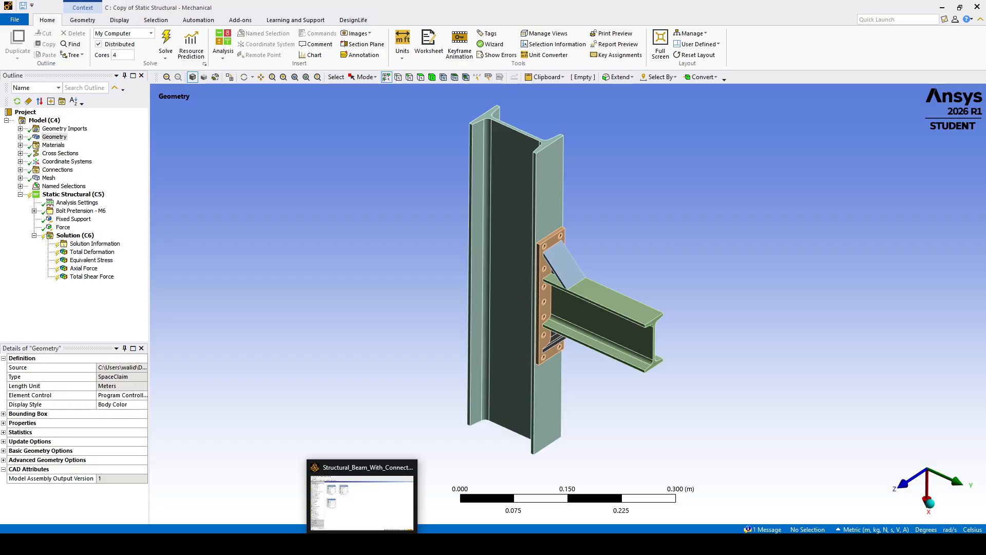
click(362, 493)
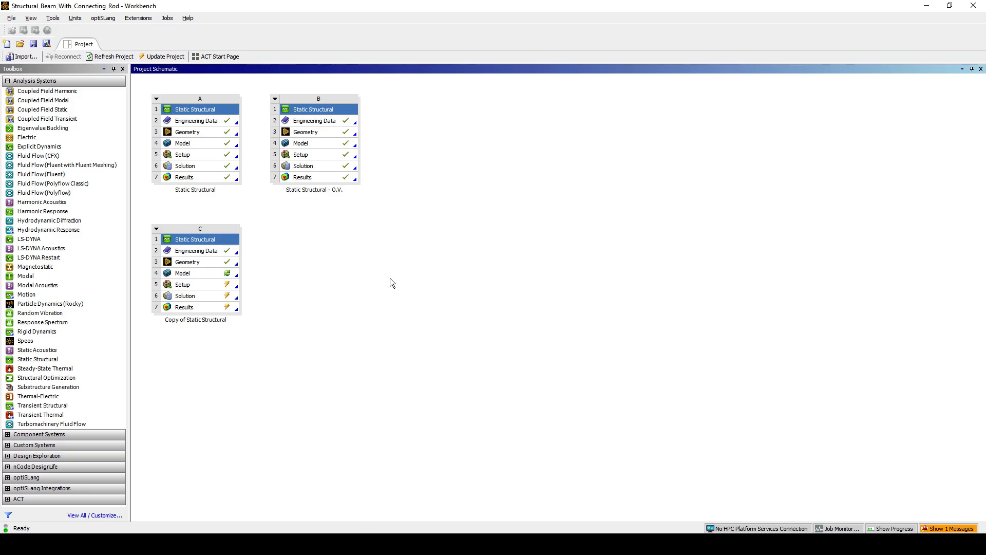
double_click(191, 252)
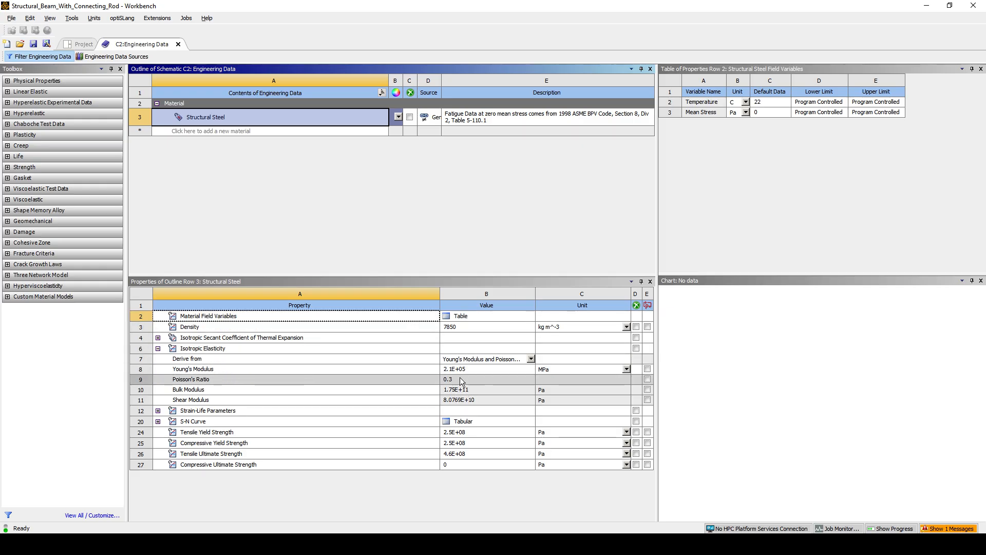
click(179, 44)
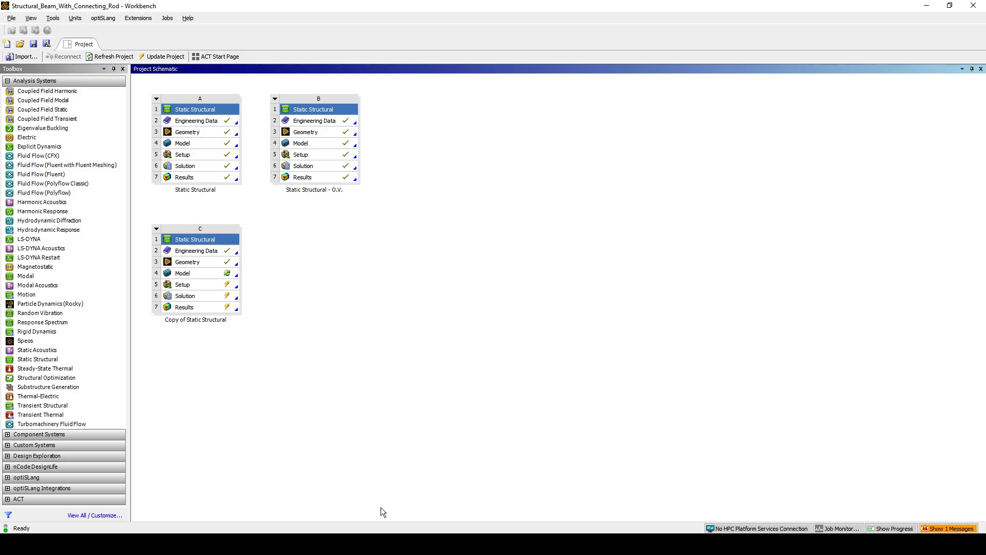
- Return to the Copy of Static Structural model in Mechanical and set the selection filter to bodies
mouse_move(394, 543)
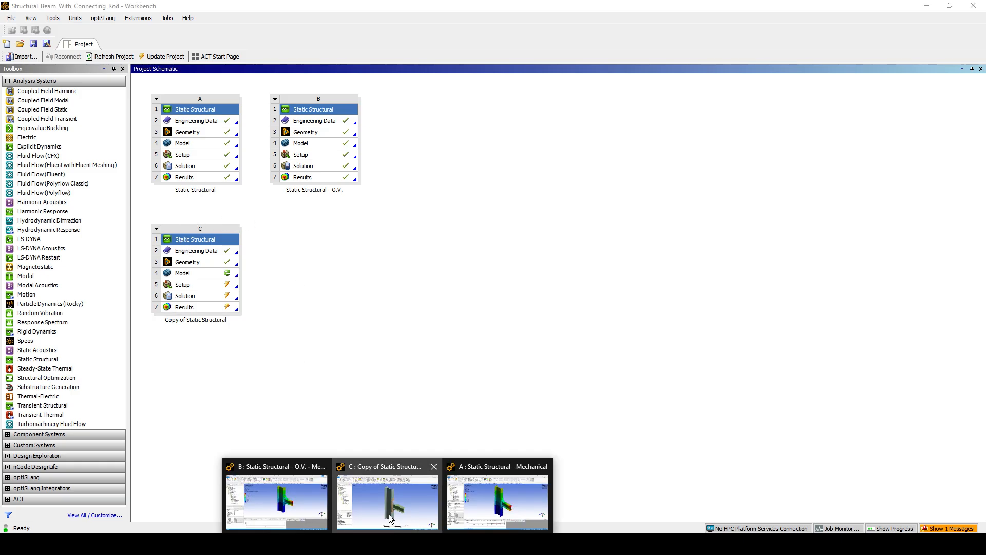
click(400, 478)
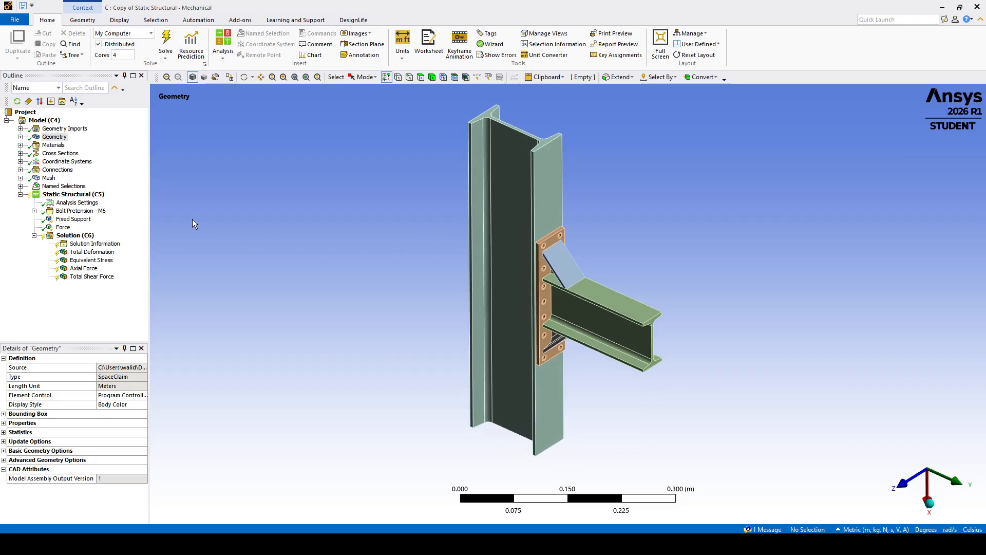
mouse_move(528, 319)
middle_down()
mouse_move(519, 308)
mouse_move(529, 307)
middle_up()
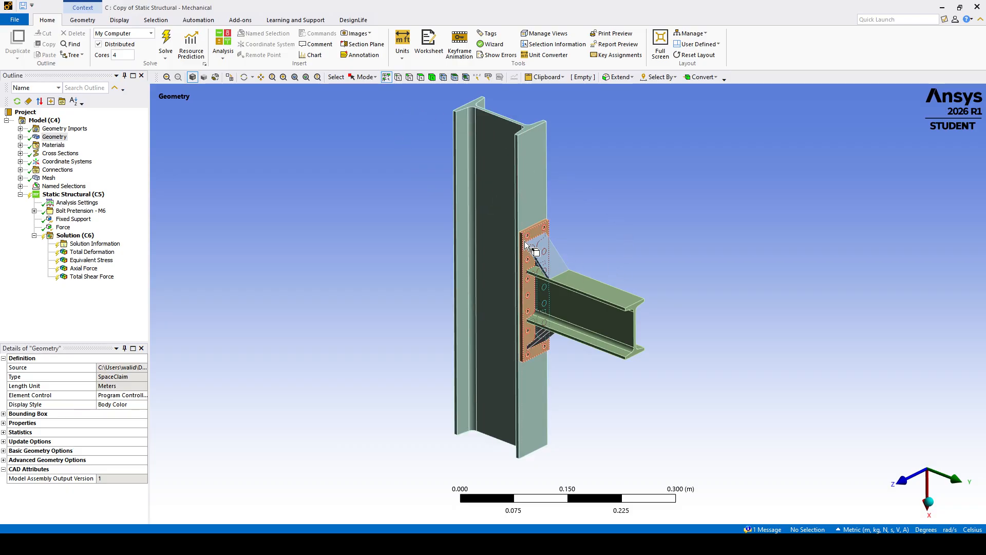
click(432, 77)
click(487, 145)
click(620, 238)
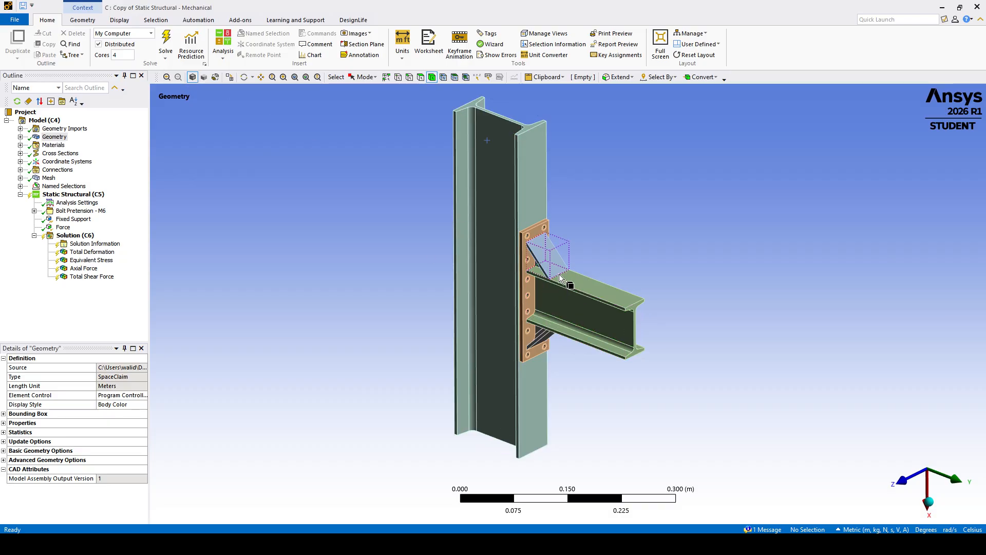
click(560, 292)
click(577, 207)
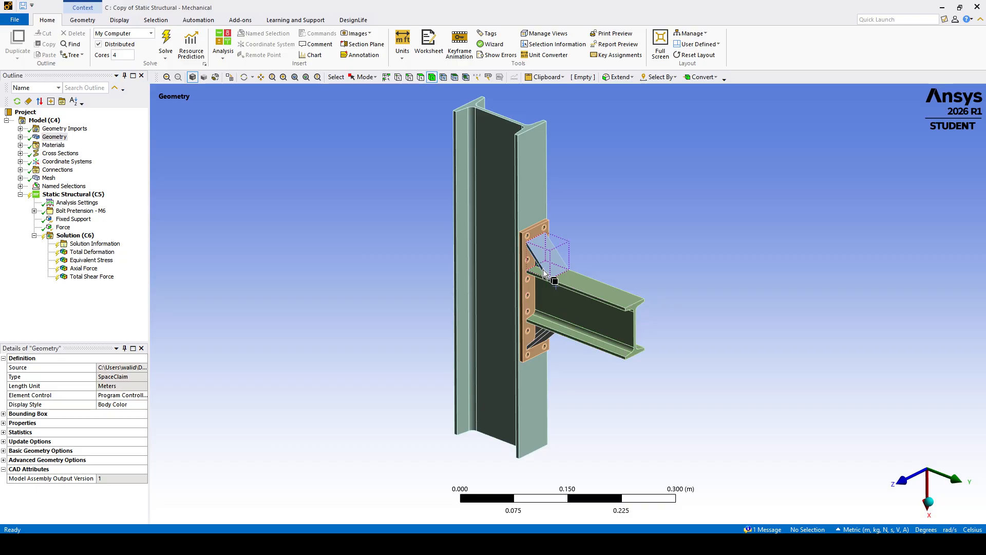
- Select the upper stiffener body and the group of side beam, end plate and stiffener bodies to check them, and clear the selection
click(547, 265)
scroll(550, 282, up, 3)
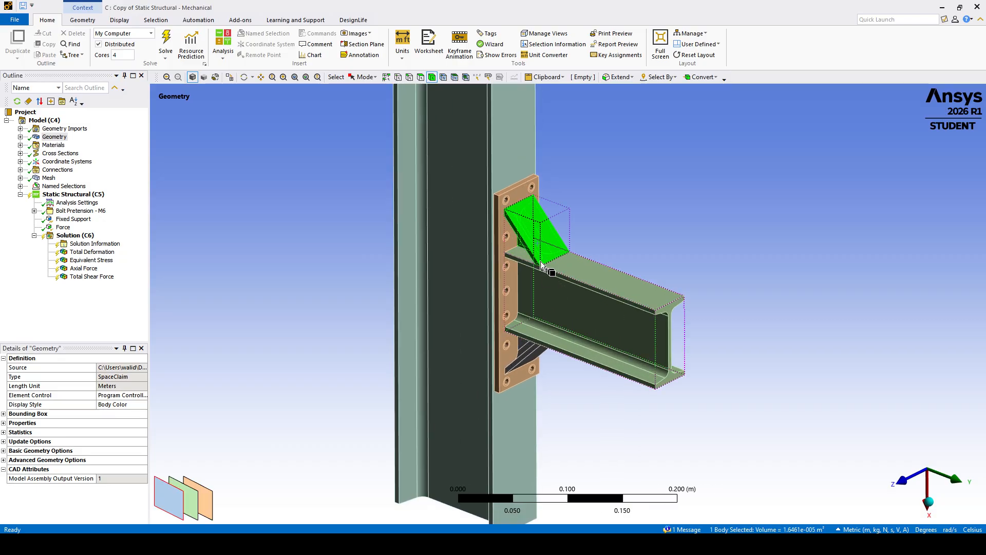
mouse_move(553, 274)
middle_down()
mouse_move(554, 242)
mouse_move(574, 277)
mouse_move(553, 276)
middle_up()
click(624, 226)
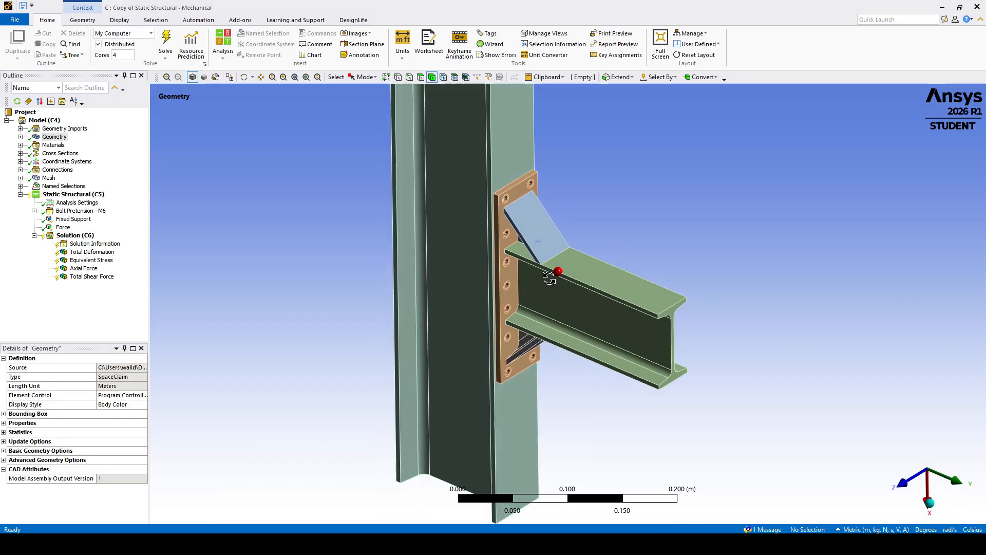
scroll(553, 277, down, 2)
scroll(553, 277, down, 3)
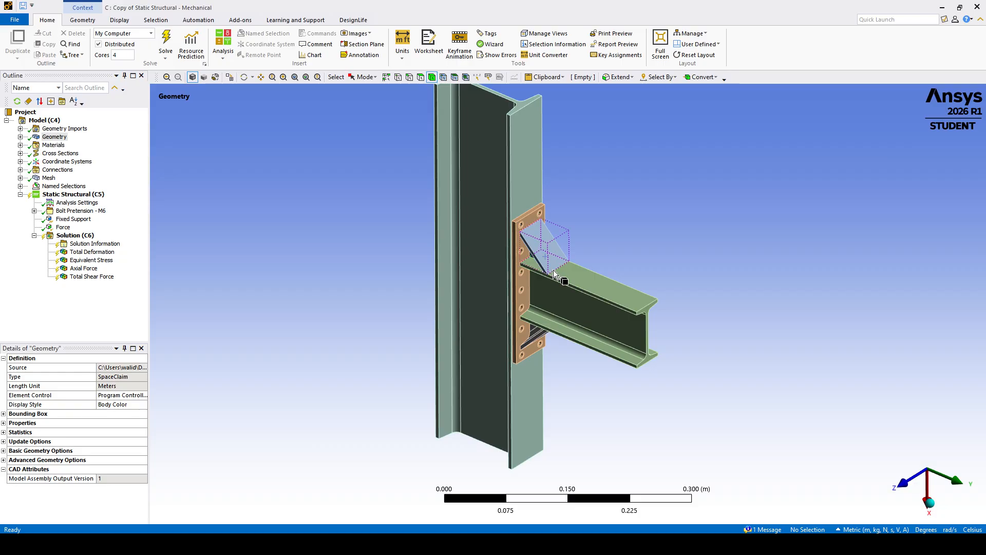
drag(533, 220, 547, 300)
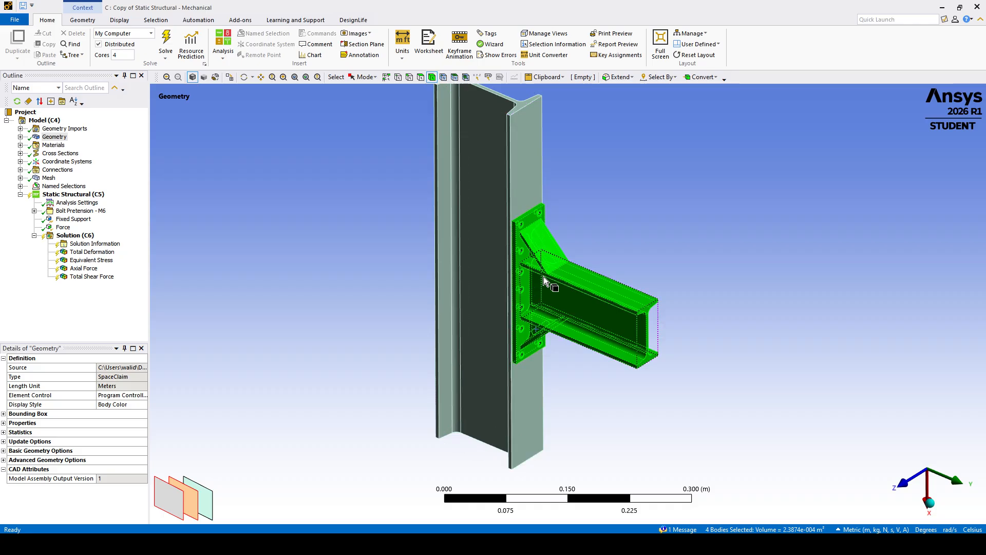
click(599, 230)
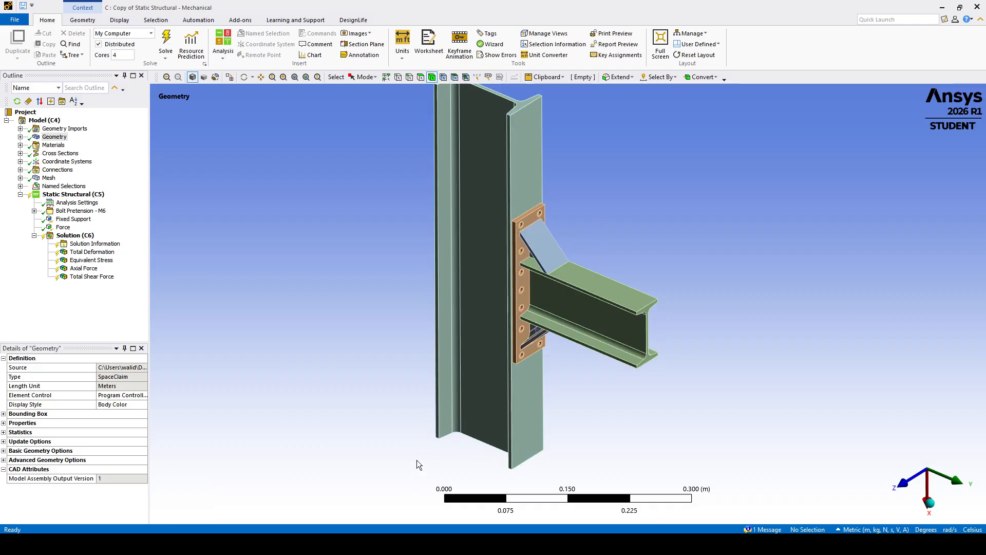
- Switch to SpaceClaim and check the Share Topology property of the Default component
click(414, 531)
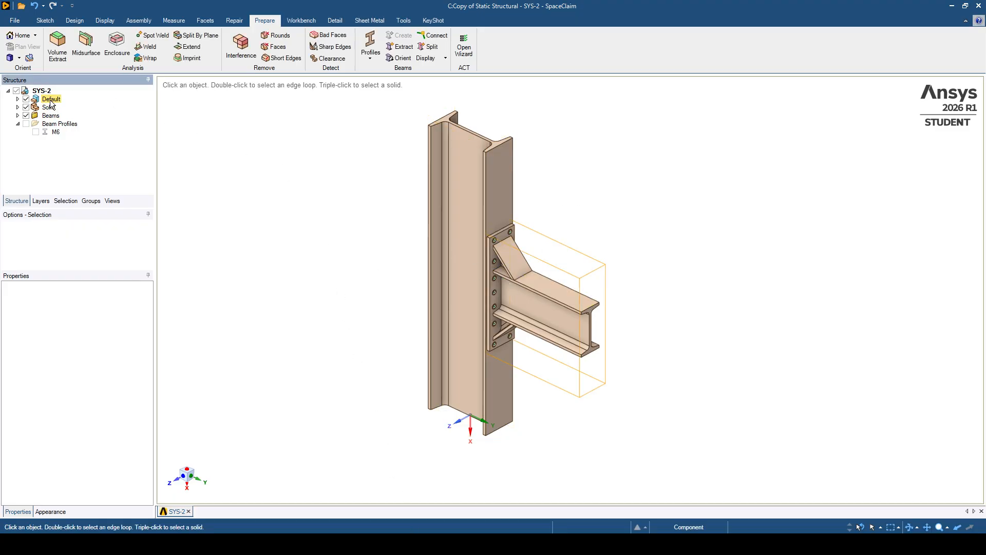
click(549, 300)
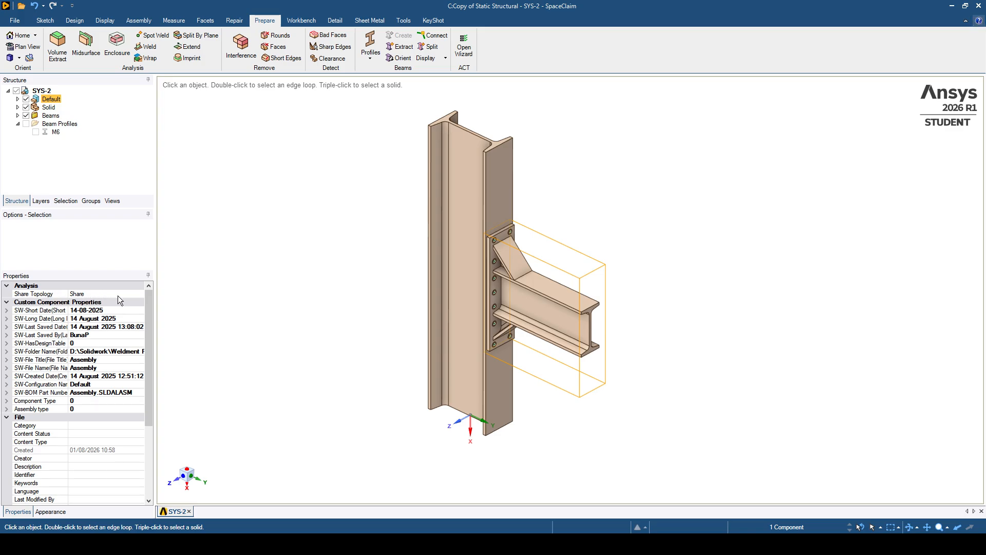
click(271, 220)
- Display the shared topology connections and examine the edges joining the end plate, stiffeners and side beam
click(301, 23)
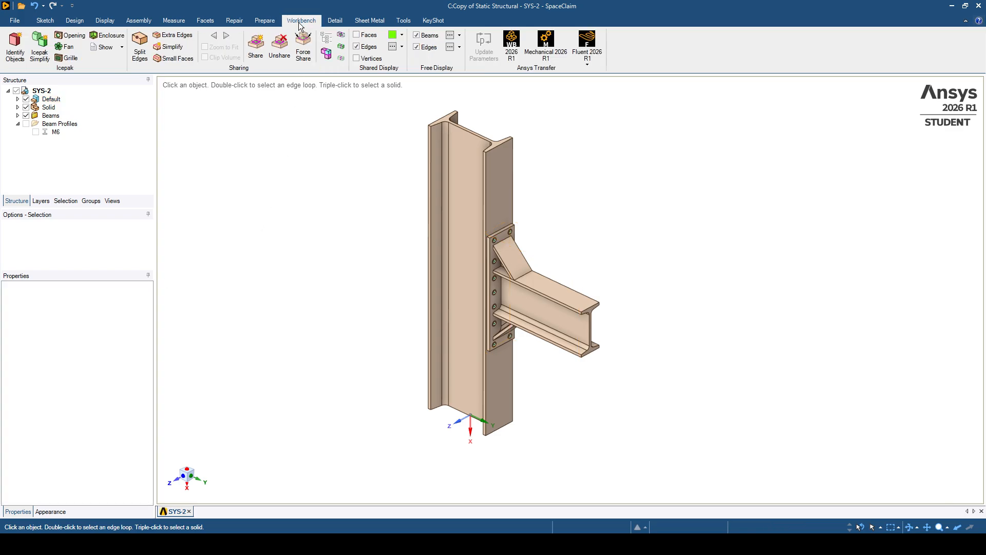
click(325, 56)
scroll(529, 306, up, 4)
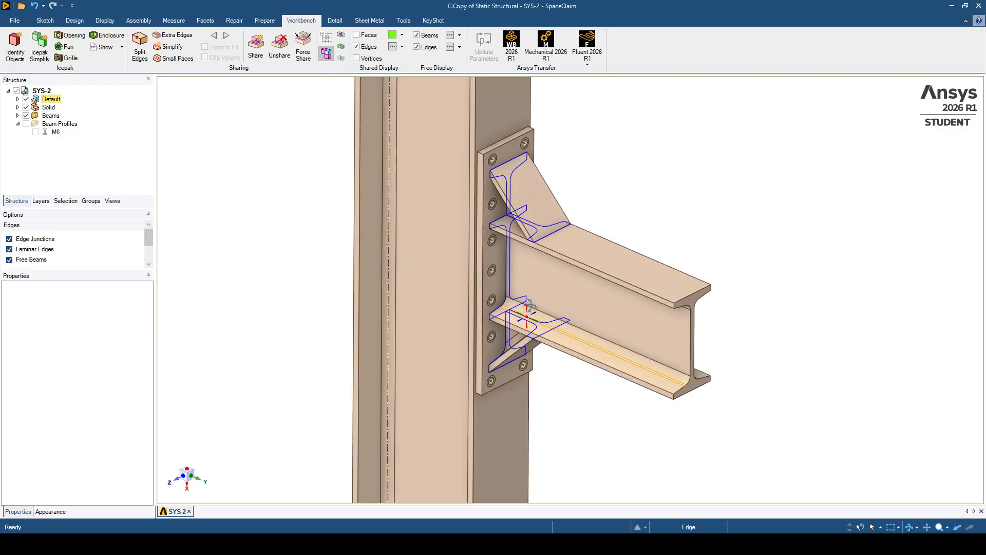
middle_drag(529, 306, 601, 279)
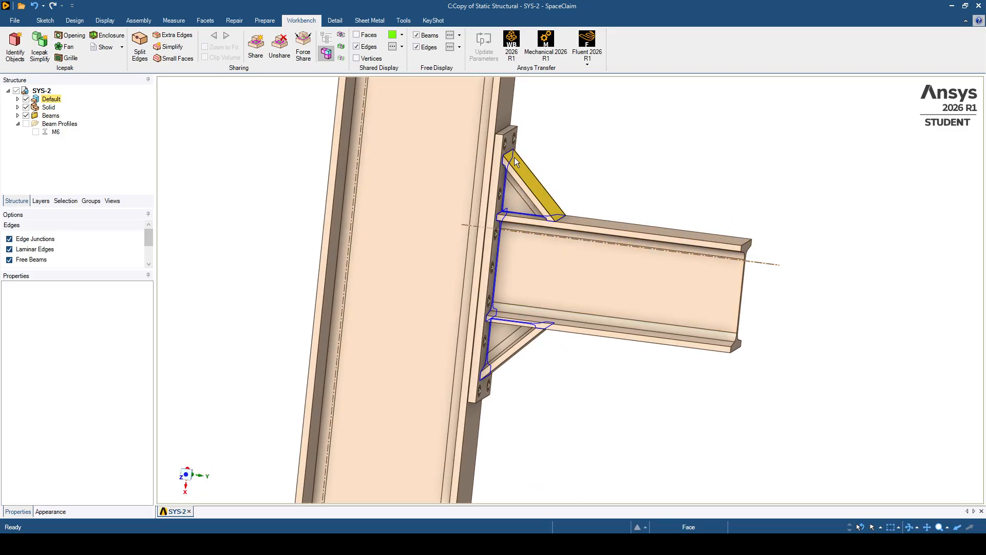
middle_drag(515, 161, 520, 204)
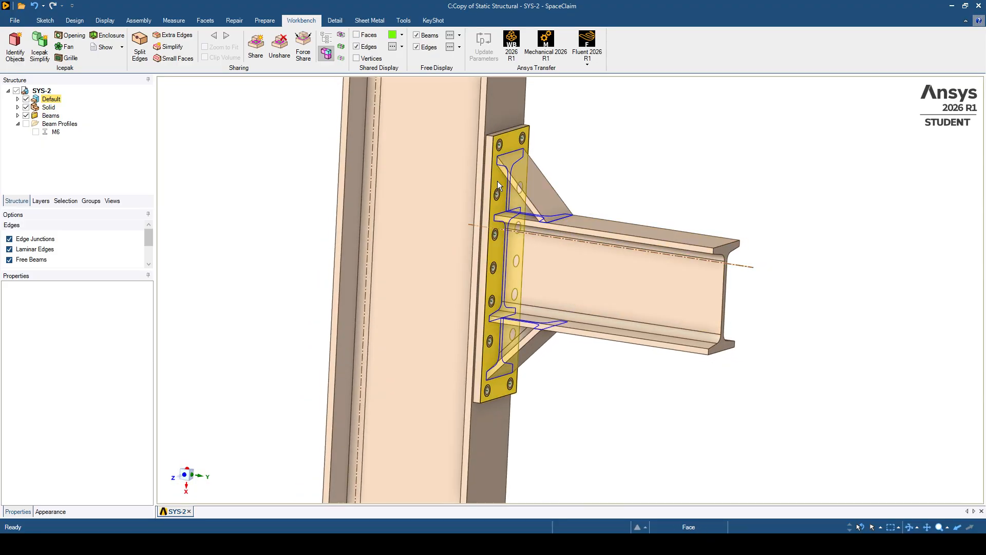
- View the whole column-to-beam assembly, then switch back to the Copy of Static Structural model in Mechanical
scroll(497, 180, down, 3)
middle_drag(502, 204, 482, 239)
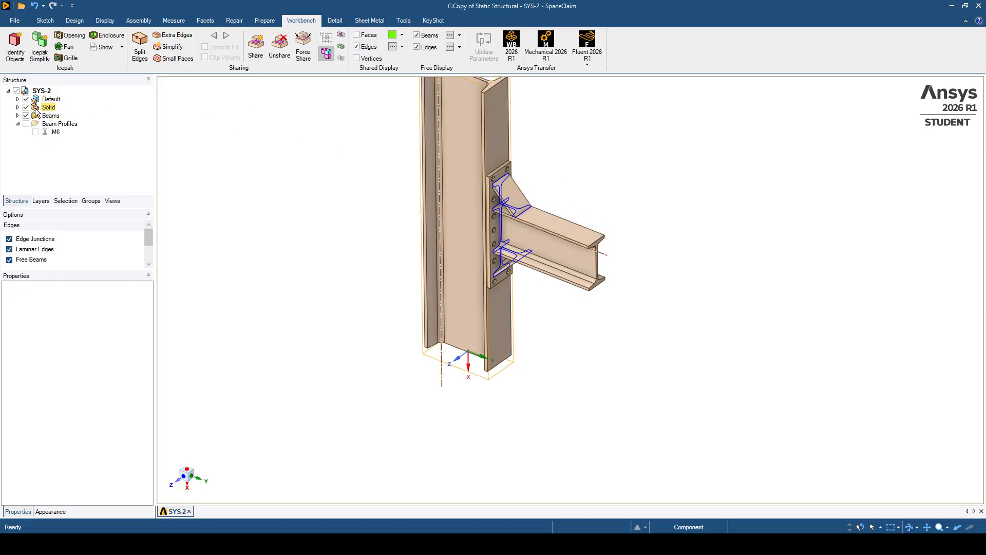
shift+middle_drag(327, 171, 302, 227)
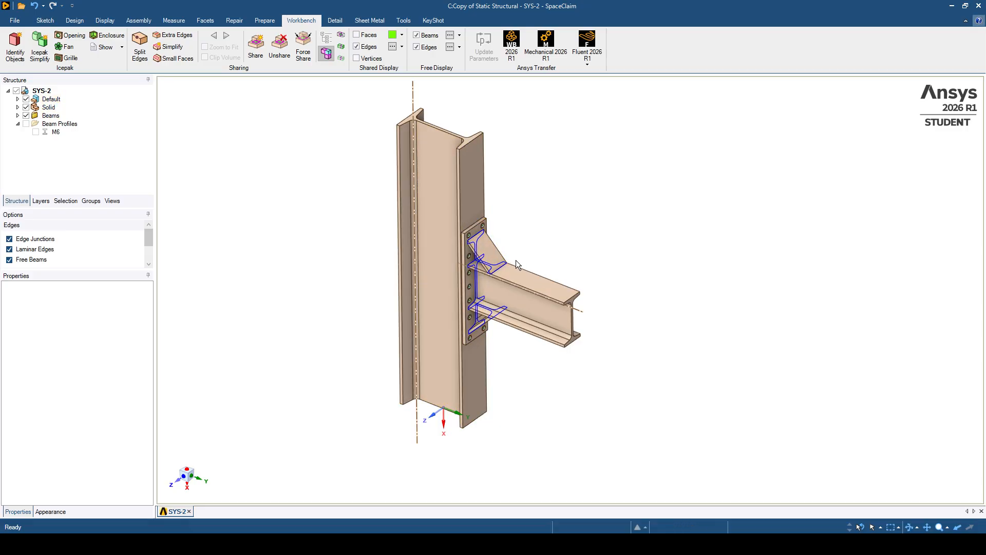
middle_drag(397, 230, 473, 244)
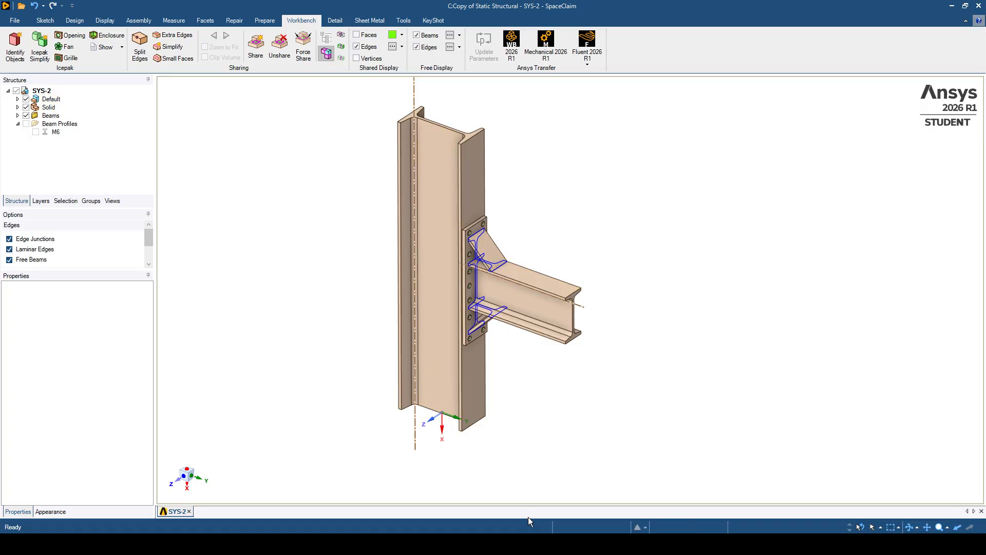
middle_drag(442, 368, 448, 369)
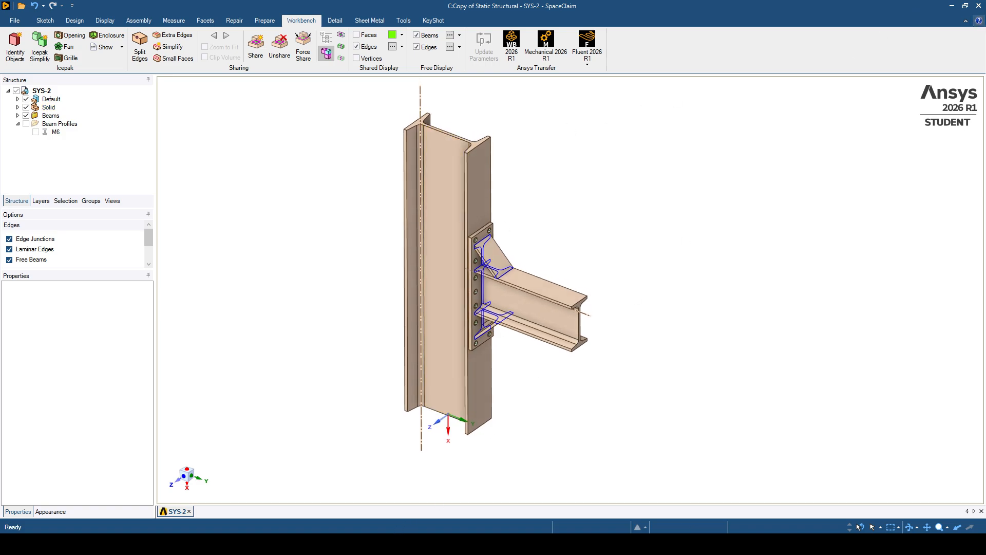
mouse_move(429, 543)
click(383, 501)
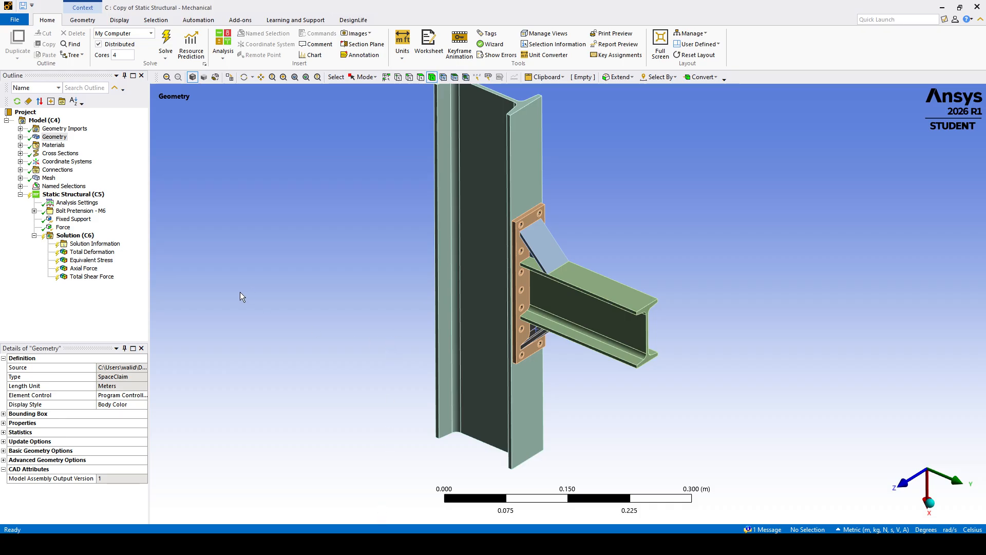
middle_drag(476, 271, 413, 241)
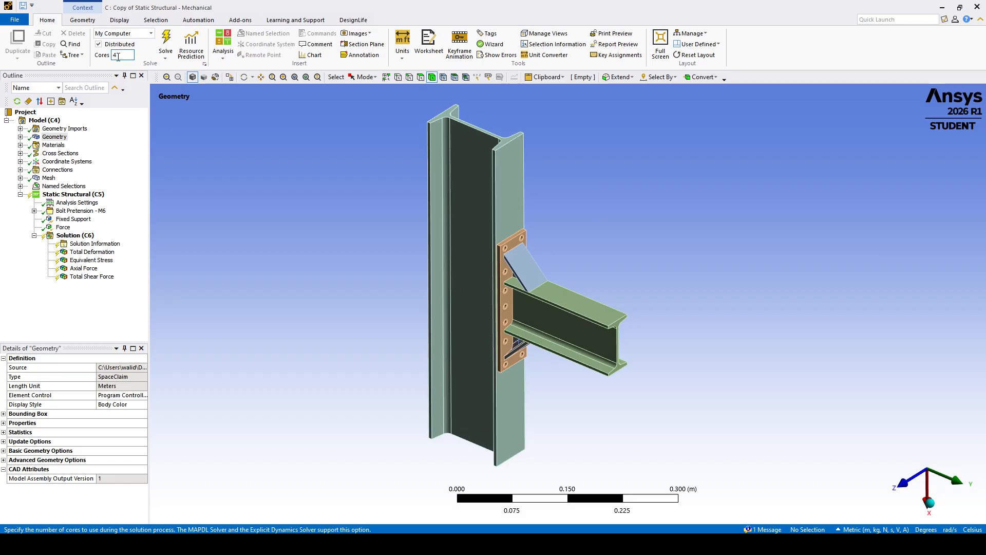
- Explode the geometry about the Assembly Center to separate the column from the side beam and end plate
click(44, 139)
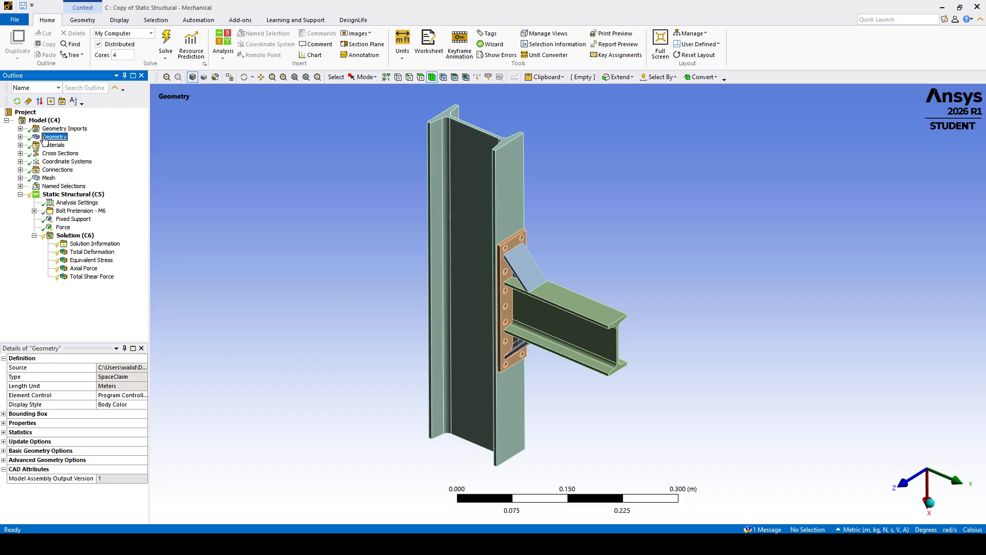
click(120, 21)
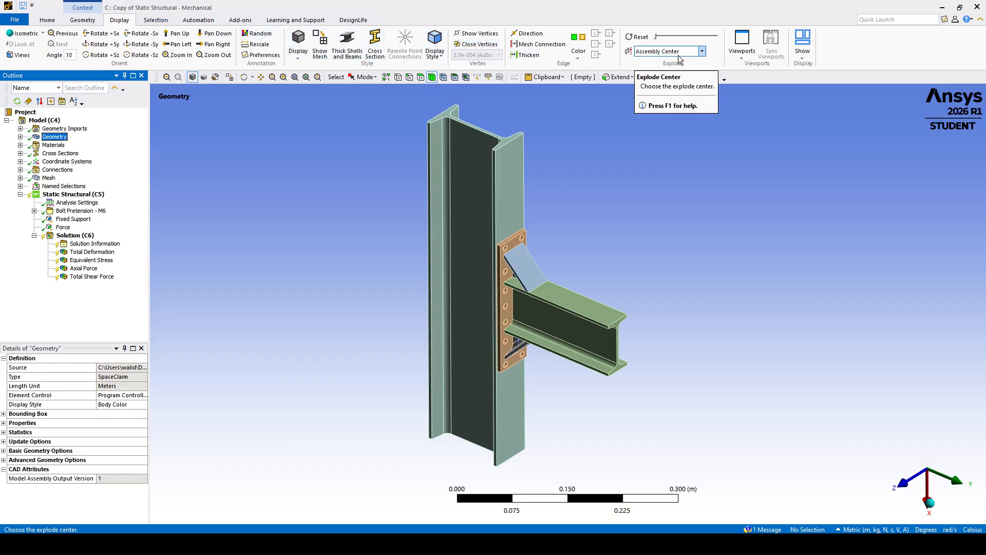
click(656, 39)
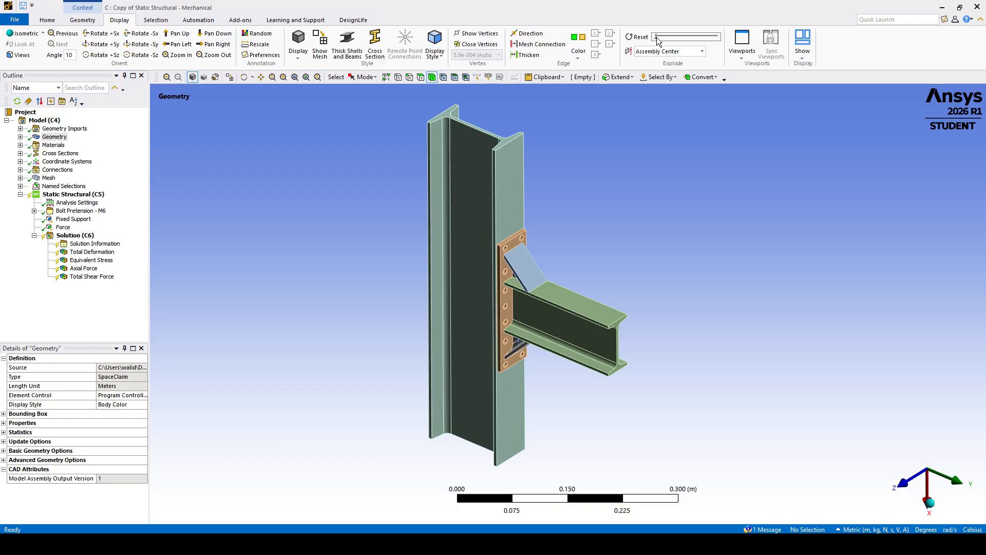
drag(658, 40, 673, 40)
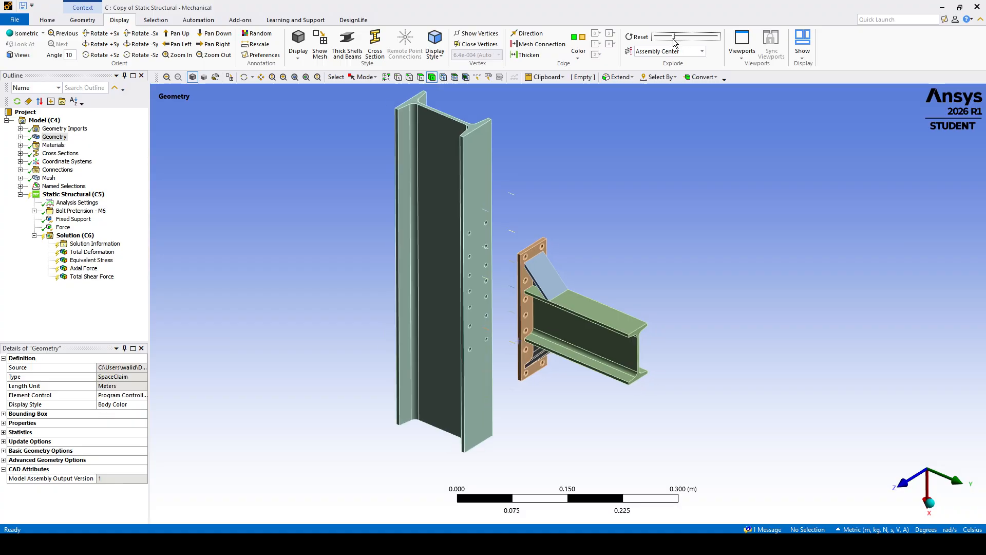
- Examine the bolt beams between the column flange and end plate in the exploded assembly, and reset the explode
mouse_move(557, 385)
middle_down()
mouse_move(618, 378)
mouse_move(568, 390)
mouse_move(552, 369)
middle_up()
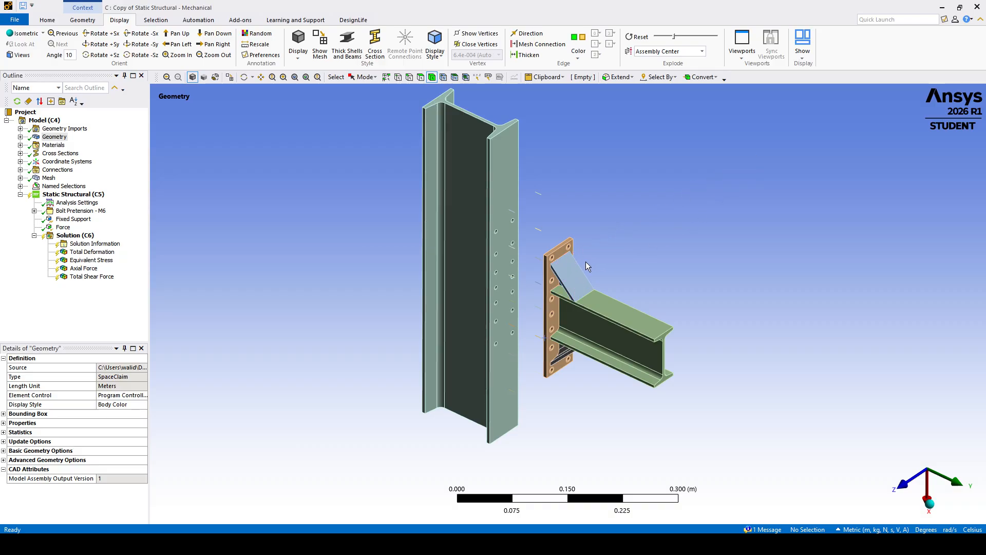
mouse_move(585, 261)
middle_down()
mouse_move(678, 237)
mouse_move(602, 253)
middle_up()
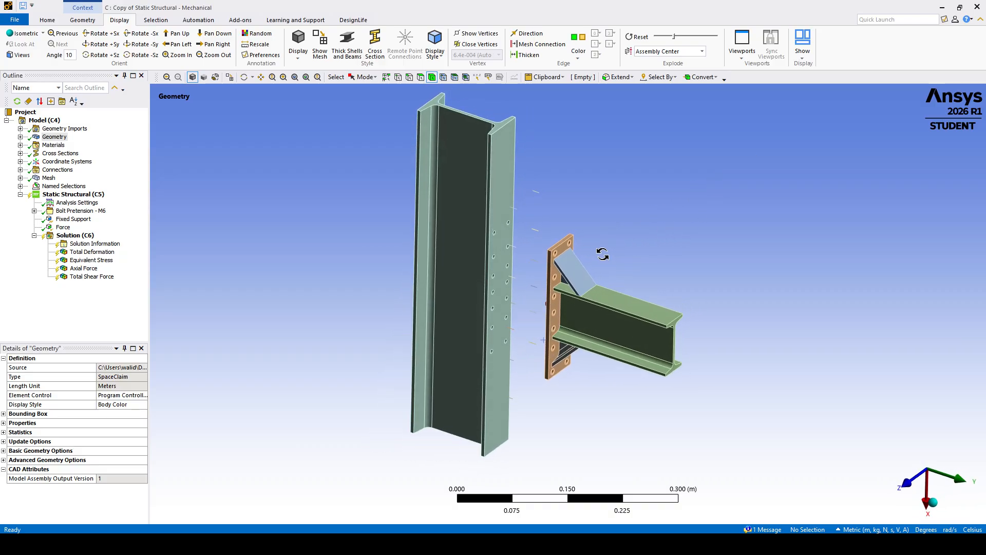
middle_drag(532, 243, 559, 247)
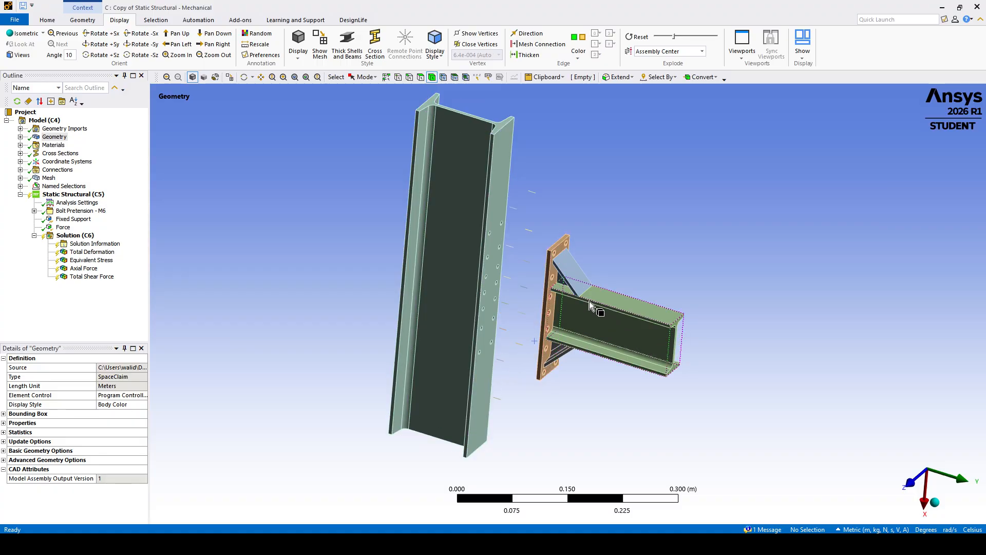
mouse_move(590, 300)
middle_down()
mouse_move(638, 243)
mouse_move(649, 271)
mouse_move(640, 288)
middle_up()
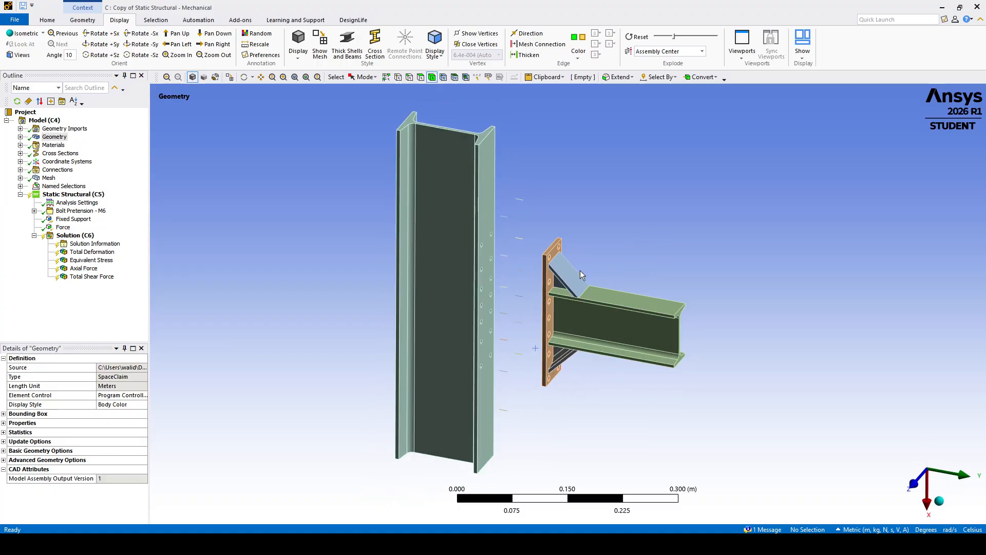
middle_drag(571, 337, 536, 224)
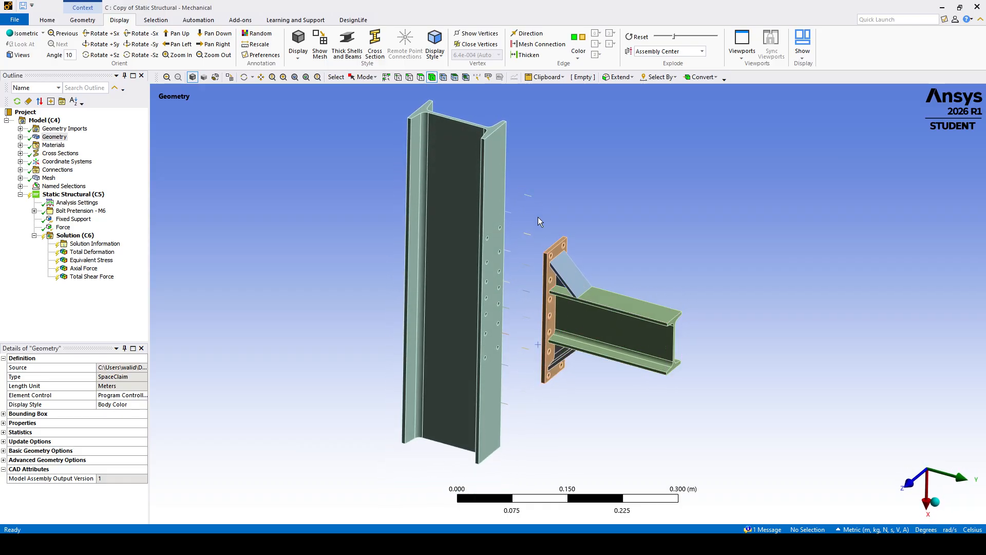
middle_drag(507, 342, 499, 221)
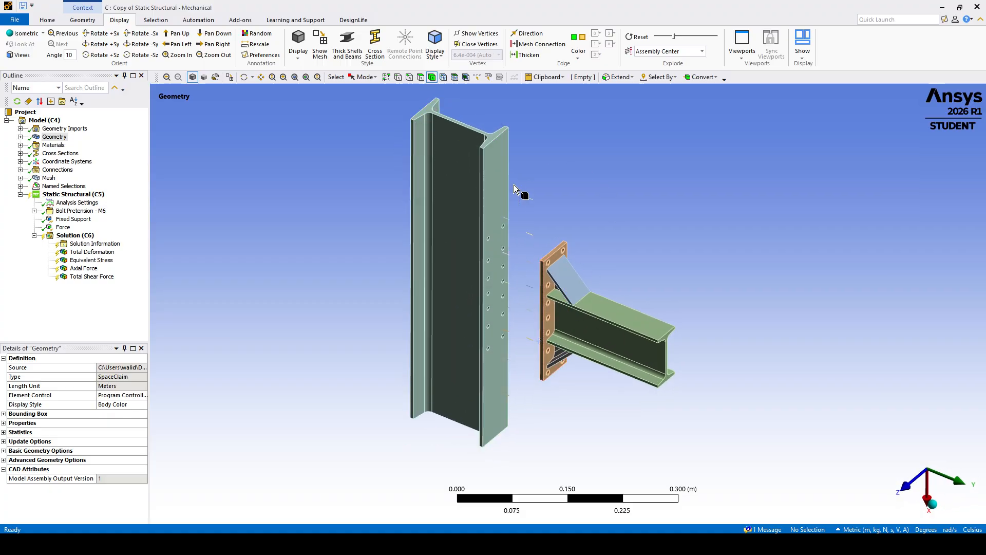
middle_drag(547, 215, 615, 192)
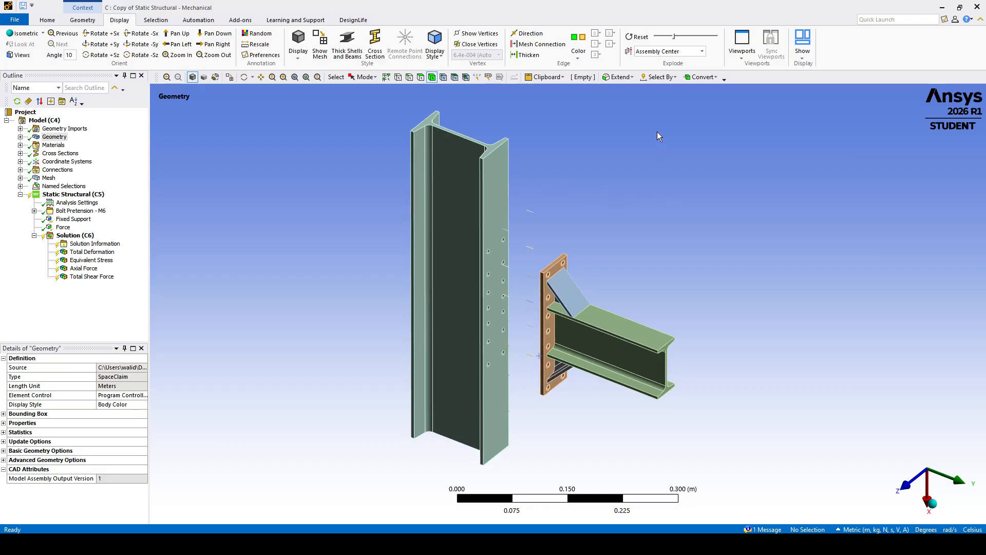
click(639, 36)
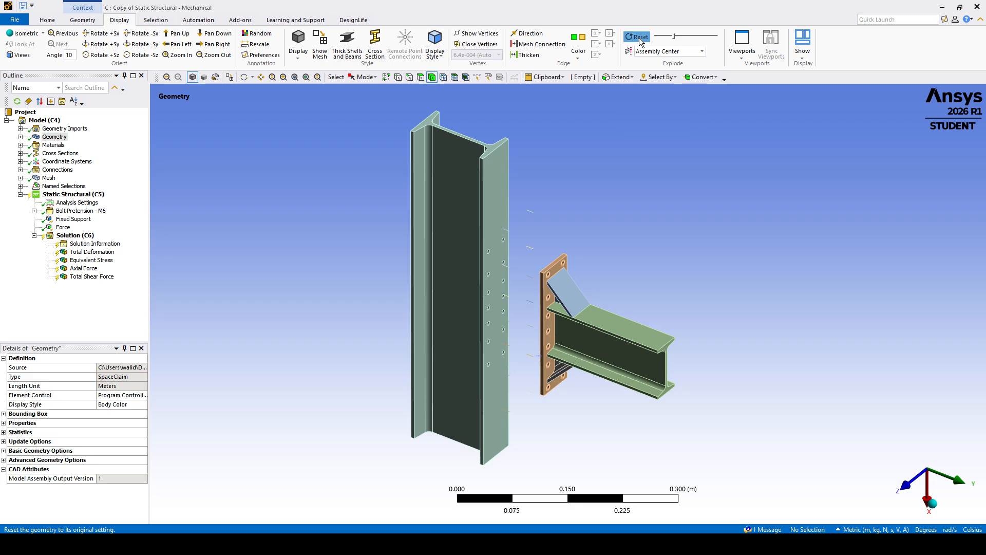
ctrl+middle_drag(528, 220, 546, 249)
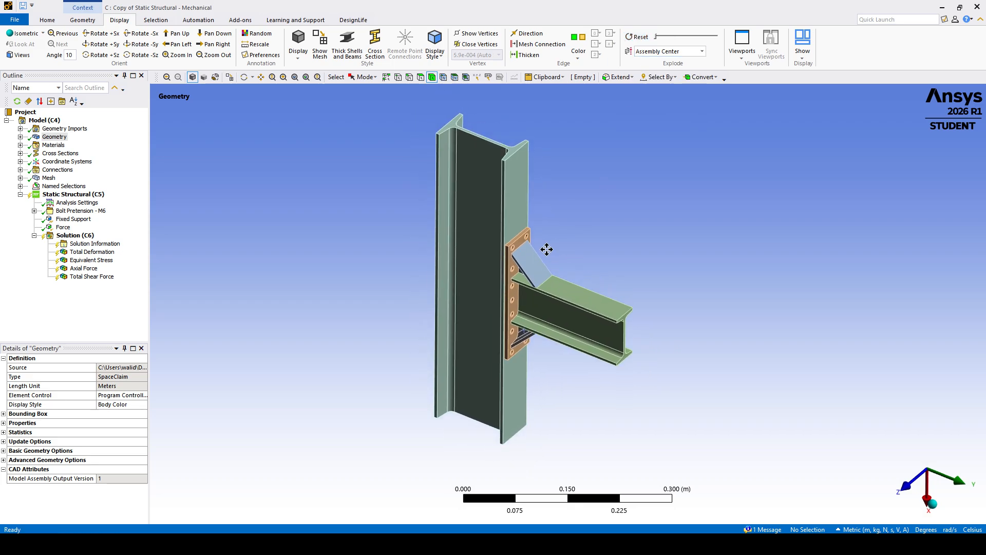
- Expand the Connections and Contacts groups and display the frictional contact between the end plate and column
click(20, 169)
click(34, 185)
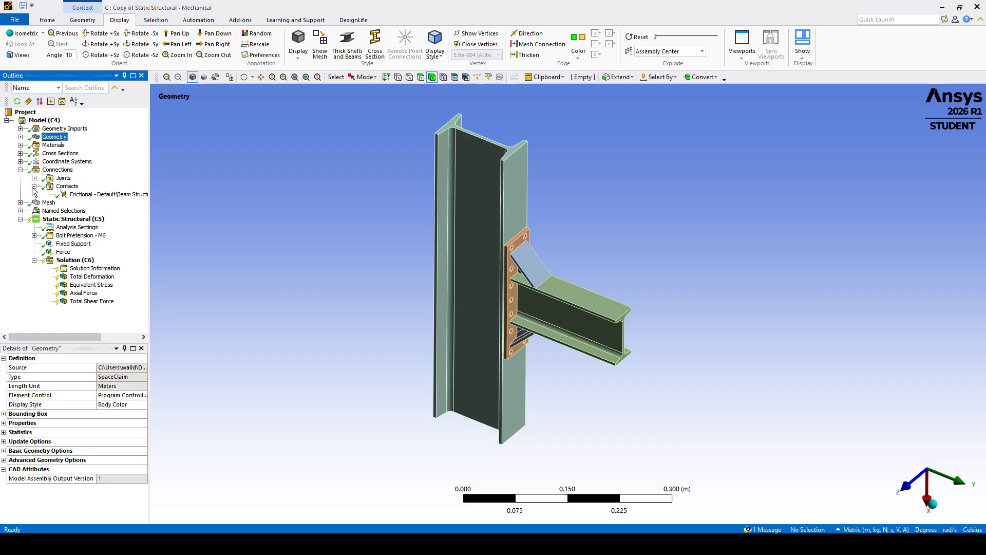
scroll(431, 308, up, 3)
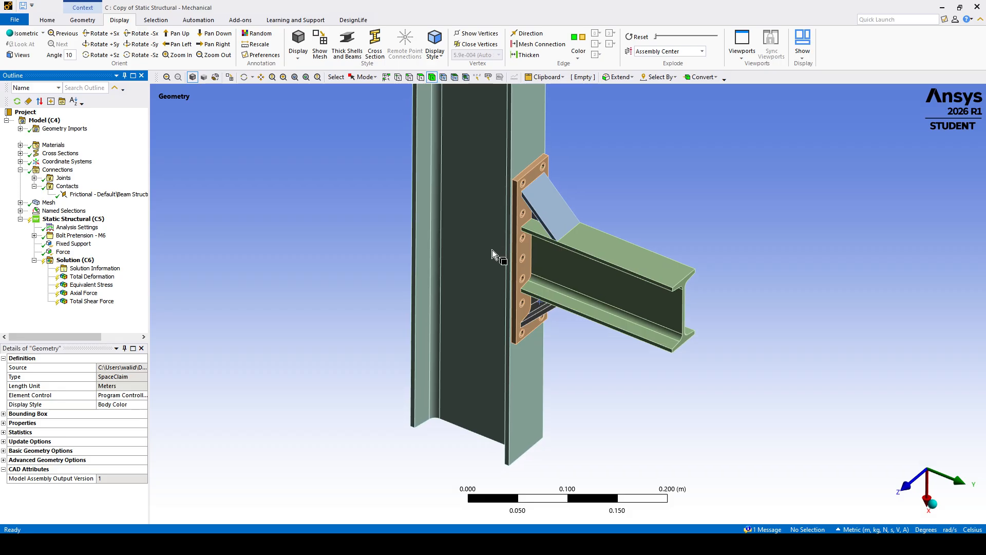
middle_drag(495, 253, 487, 246)
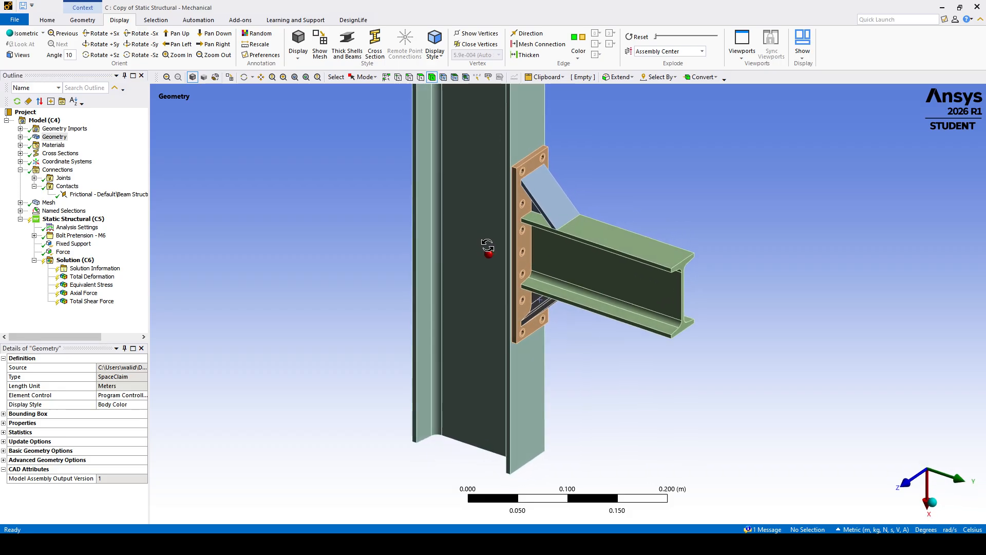
click(88, 198)
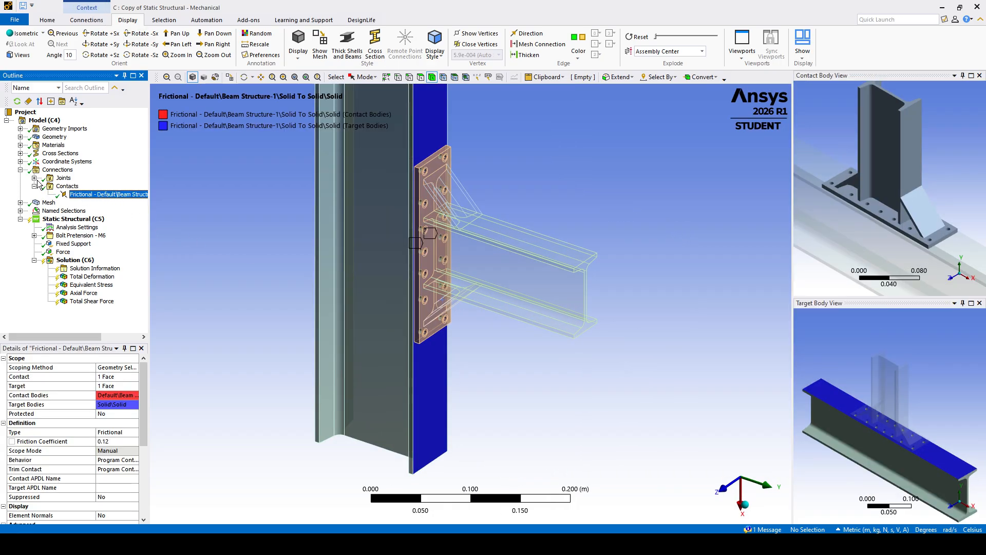
click(58, 170)
right_click(58, 170)
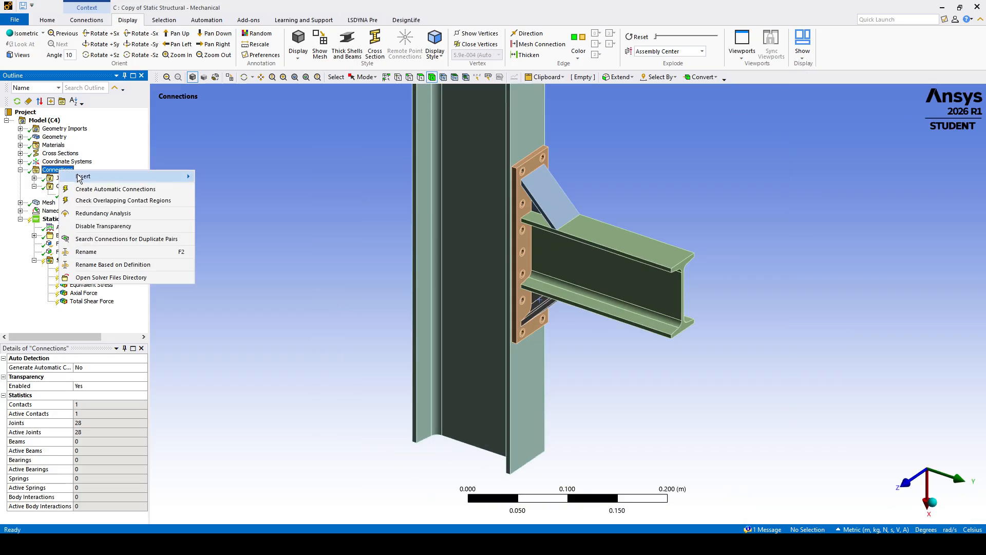
mouse_move(184, 176)
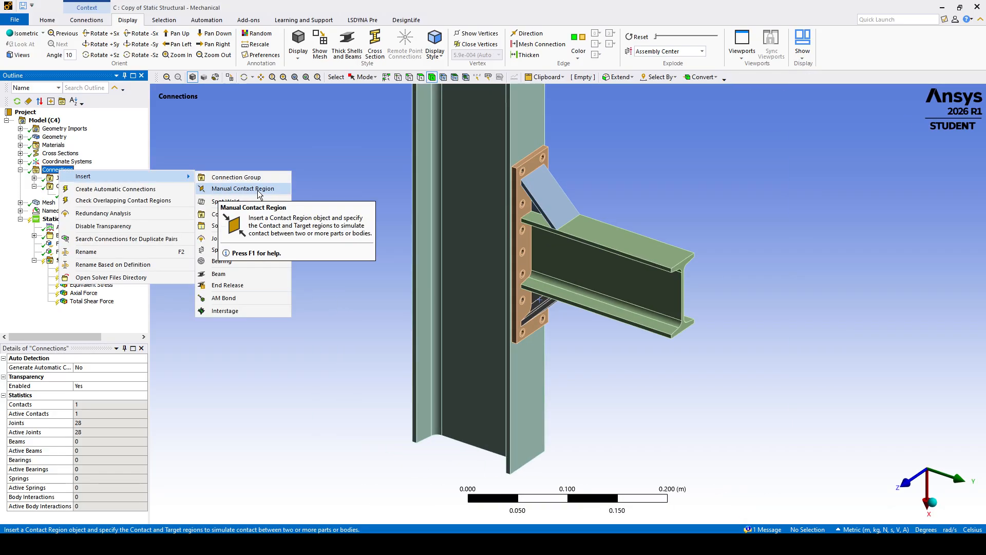
click(45, 172)
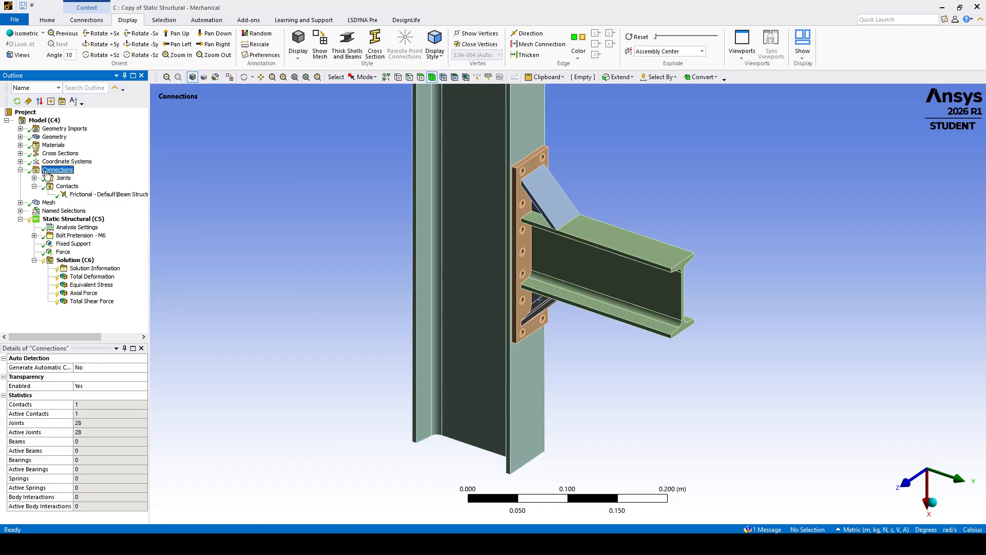
- Review the frictional contact's scope, definition, advanced and geometric modification settings in a widened details view
click(87, 195)
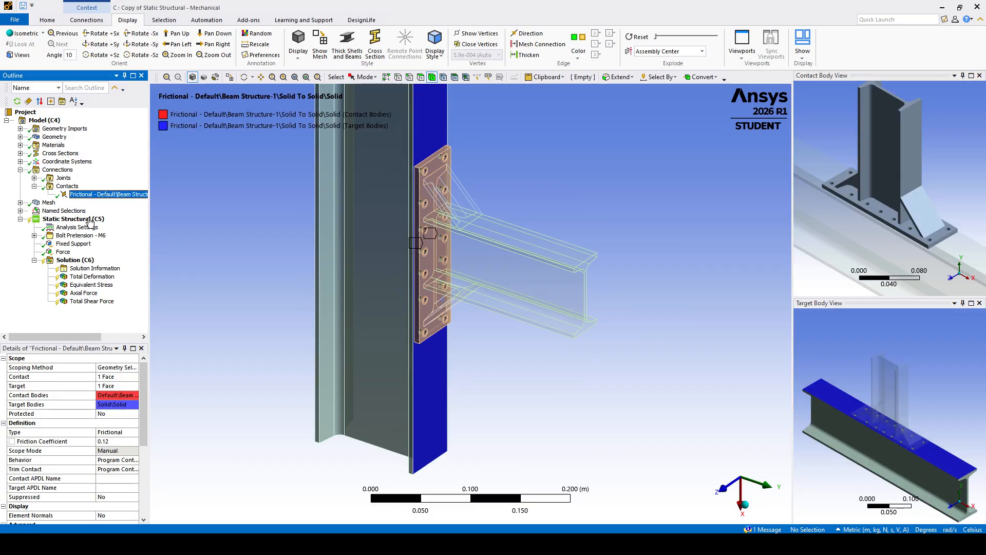
drag(150, 304, 170, 306)
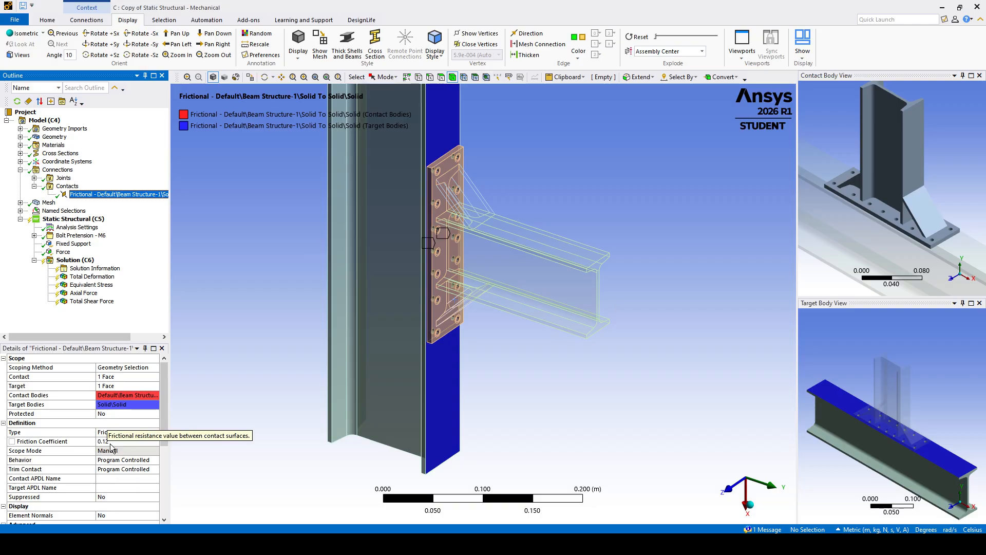
scroll(117, 450, down, 5)
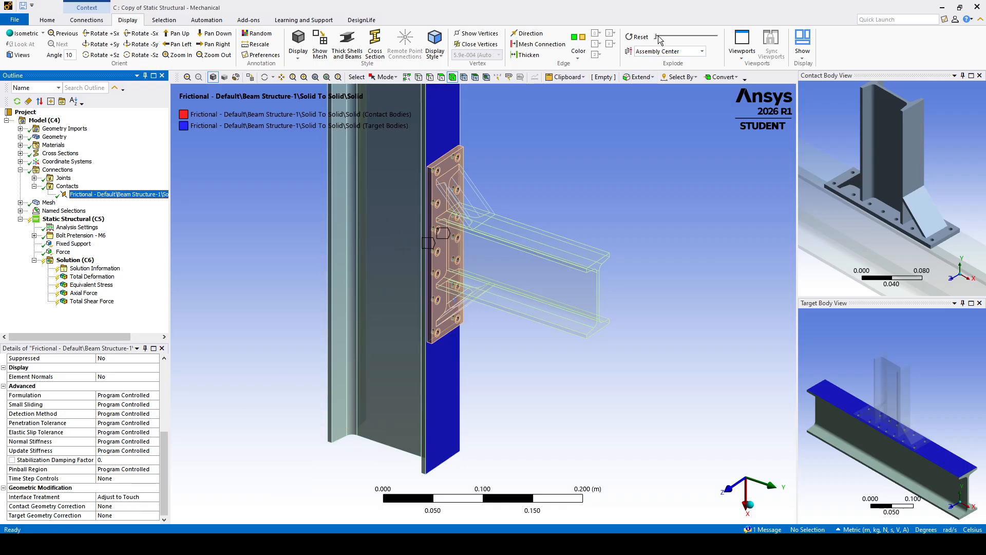
- Explode the assembly to examine the contact face on the end plate and target face on the column flange, and reset it
drag(657, 41, 670, 40)
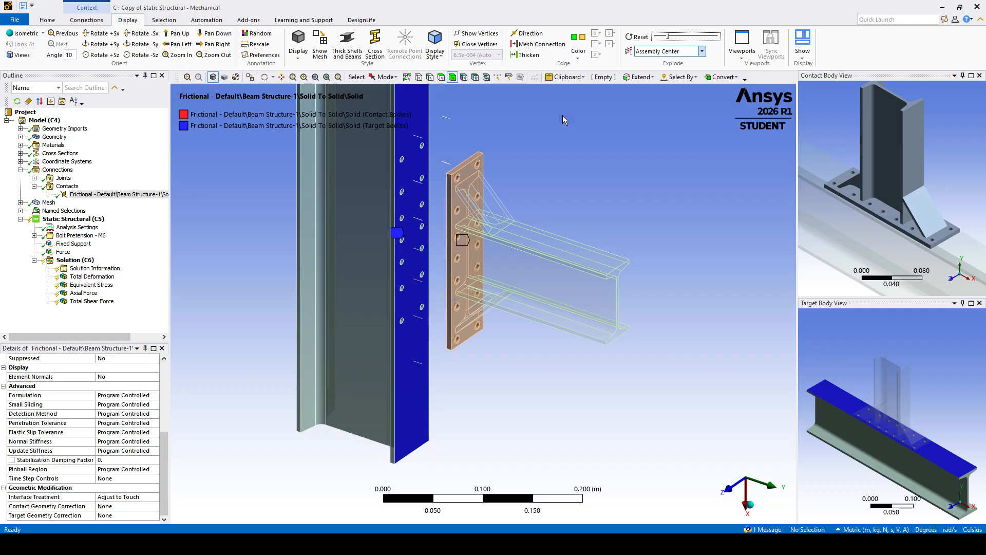
middle_drag(403, 258, 523, 235)
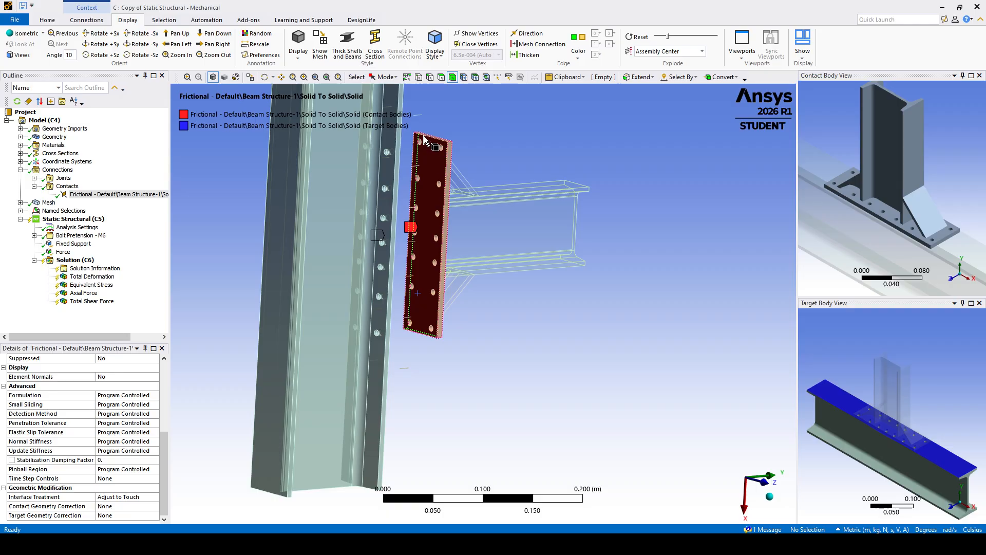
middle_drag(436, 260, 407, 157)
middle_drag(403, 218, 472, 249)
scroll(466, 202, down, 3)
click(636, 37)
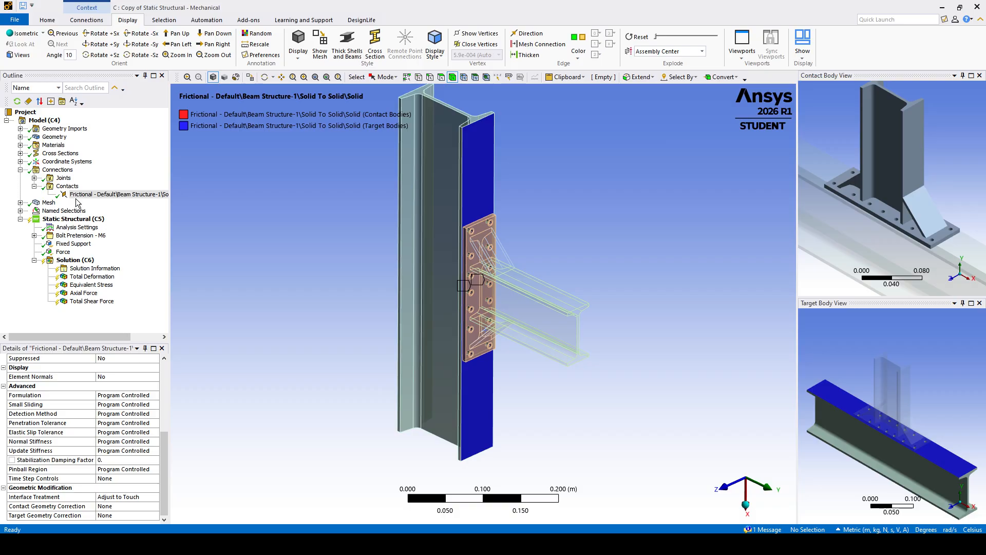
- Collapse the Contacts group and look closely at the end plate's bolt holes and upper stiffener
click(34, 186)
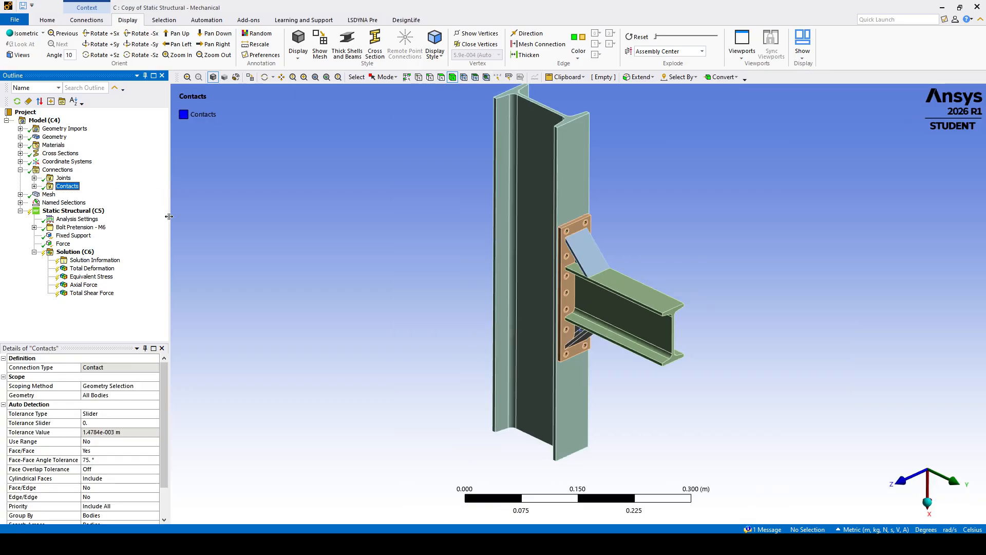
scroll(578, 226, up, 5)
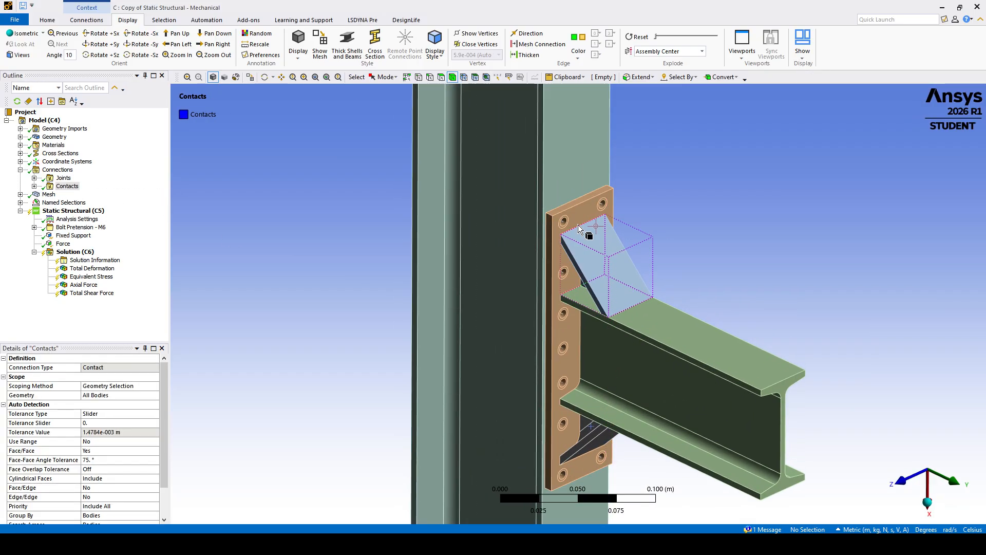
scroll(568, 248, up, 2)
scroll(563, 249, down, 3)
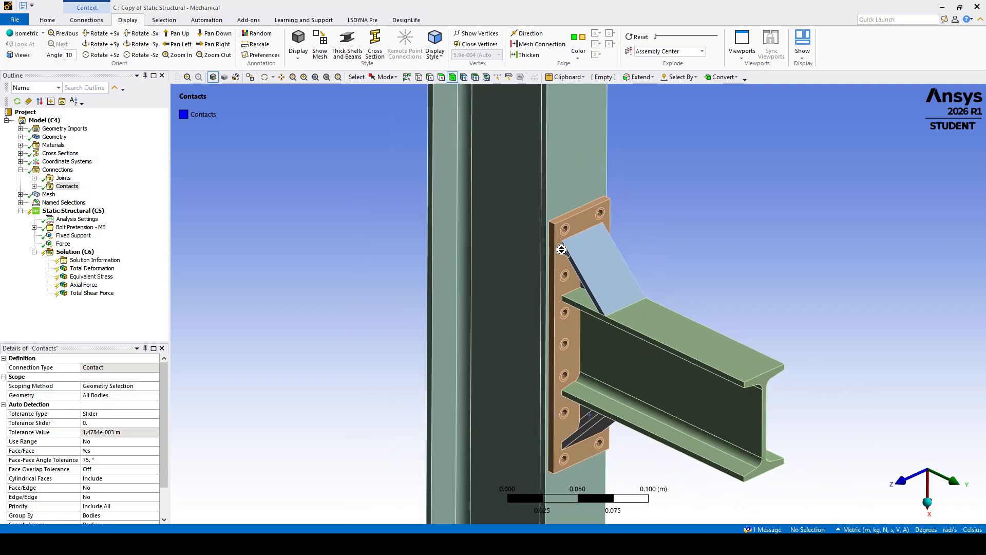
scroll(561, 249, down, 1)
ctrl+middle_drag(563, 277, 544, 285)
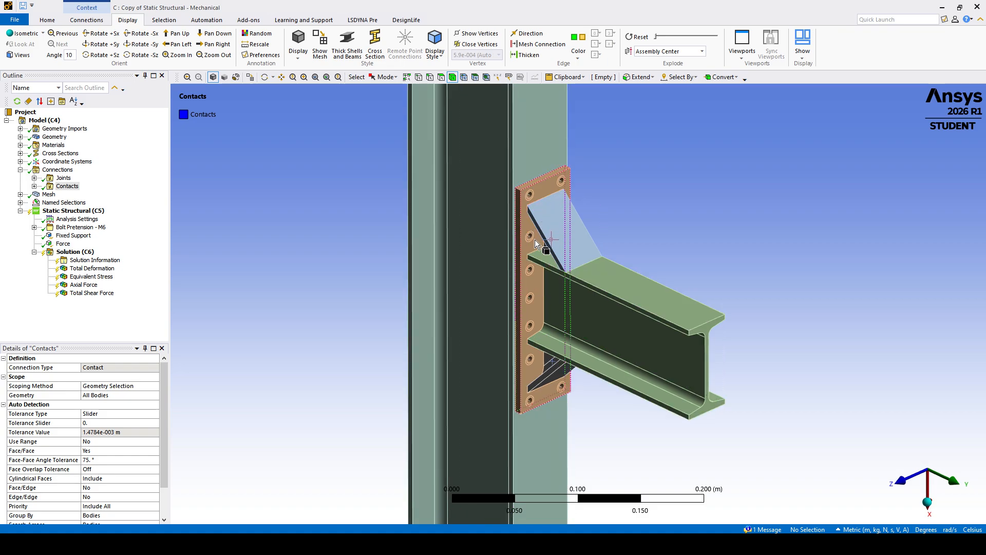
ctrl+middle_drag(534, 289, 509, 226)
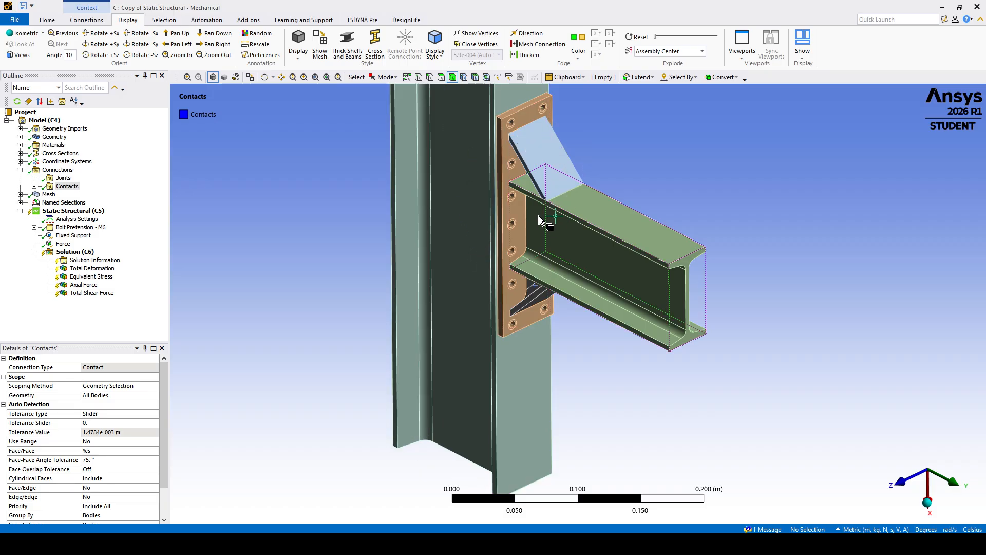
middle_drag(531, 233, 532, 265)
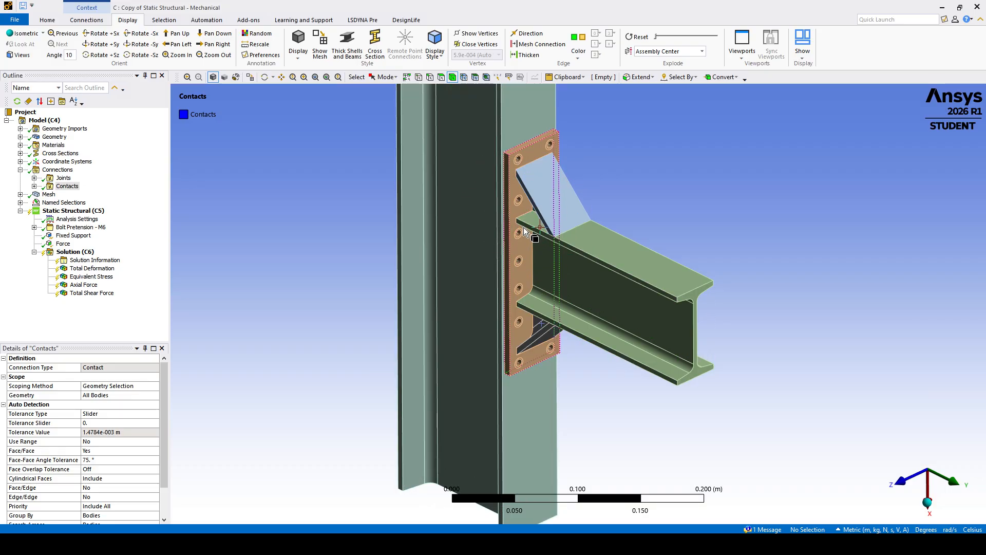
mouse_move(531, 235)
ctrl+middle_down()
mouse_move(532, 265)
mouse_move(524, 247)
ctrl+middle_up()
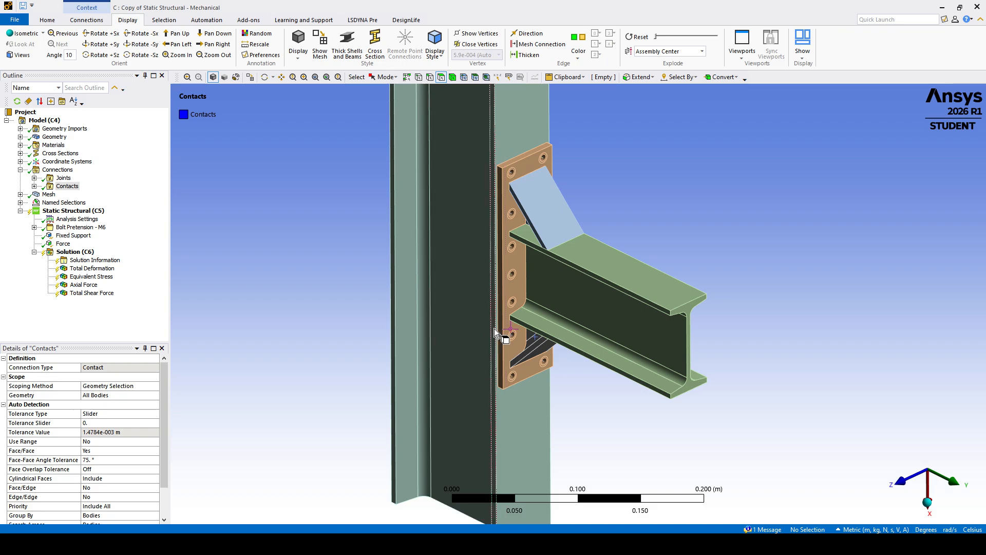
mouse_move(494, 328)
middle_down()
mouse_move(501, 333)
mouse_move(497, 325)
middle_up()
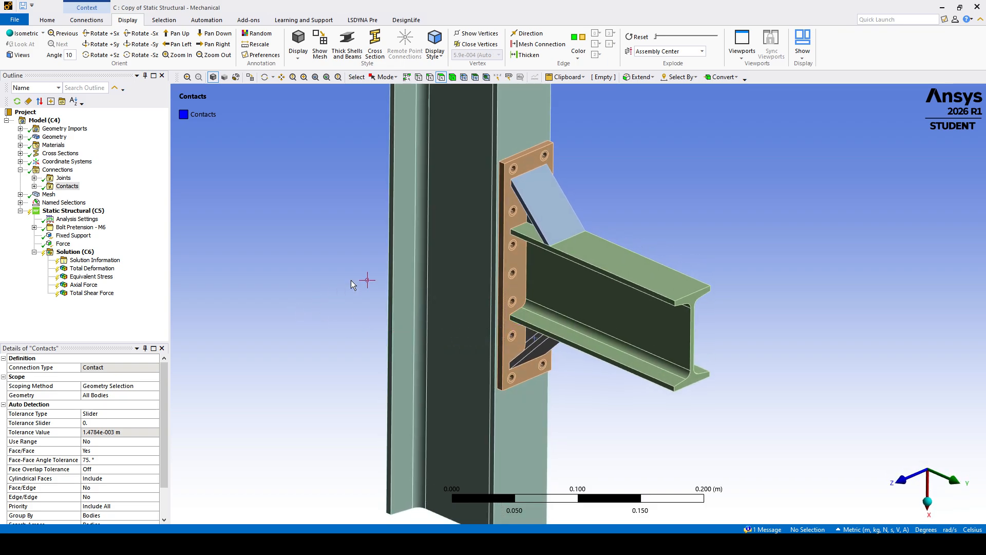
scroll(491, 268, up, 1)
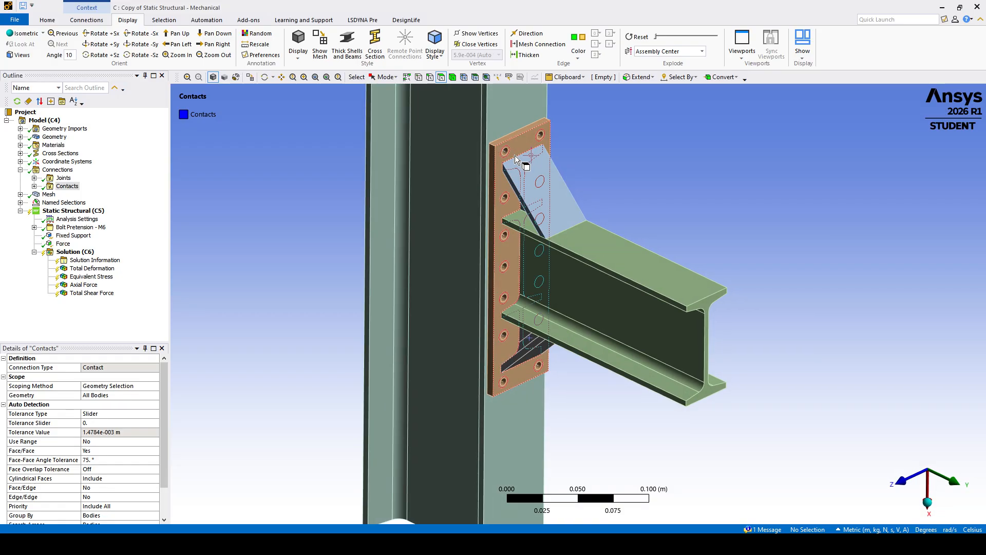
- Select the ring-shaped face around an upper corner bolt hole on the end plate and examine it up close
scroll(508, 159, up, 2)
ctrl+middle_drag(505, 160, 510, 247)
scroll(509, 247, up, 3)
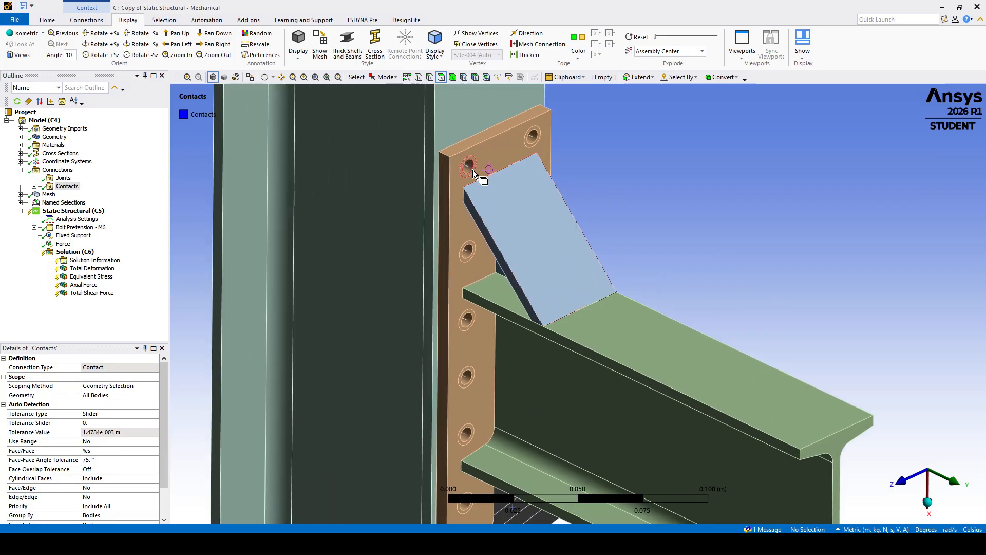
scroll(487, 189, down, 5)
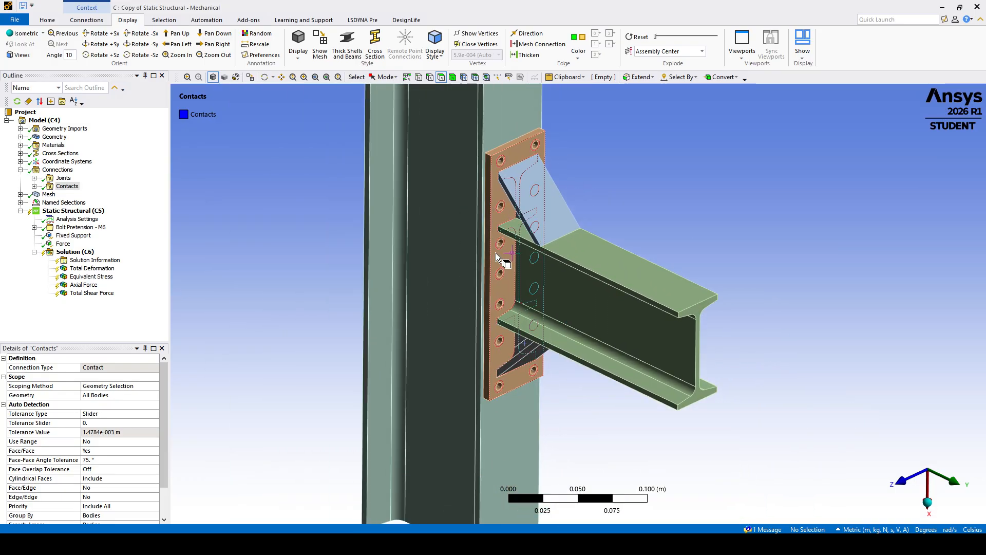
scroll(500, 218, up, 1)
scroll(542, 290, up, 3)
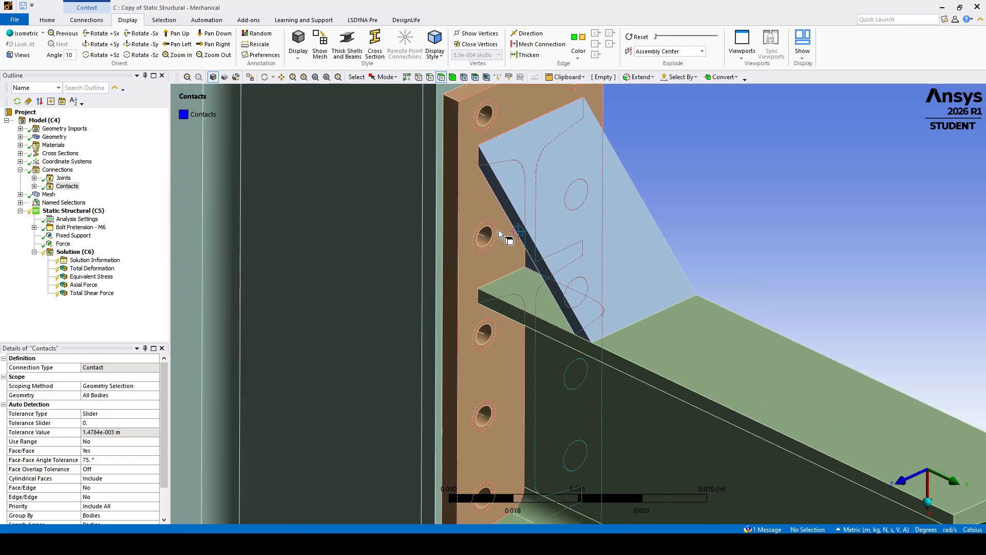
click(477, 110)
scroll(535, 256, up, 2)
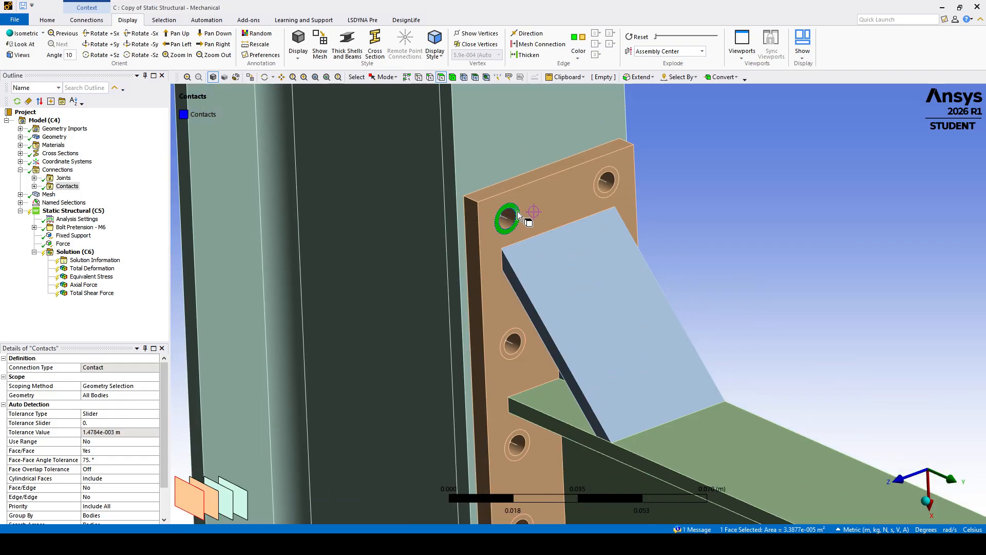
scroll(519, 229, up, 3)
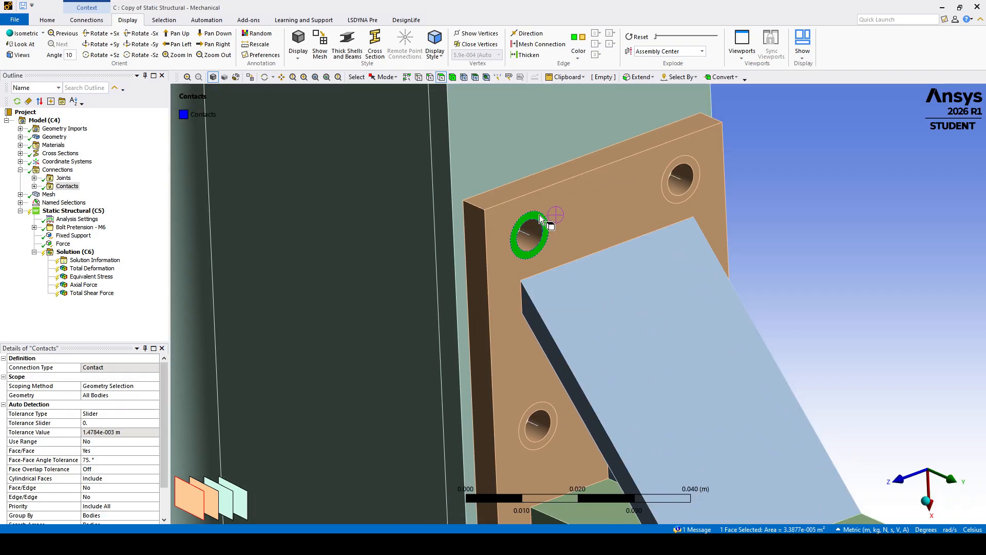
middle_drag(543, 219, 548, 271)
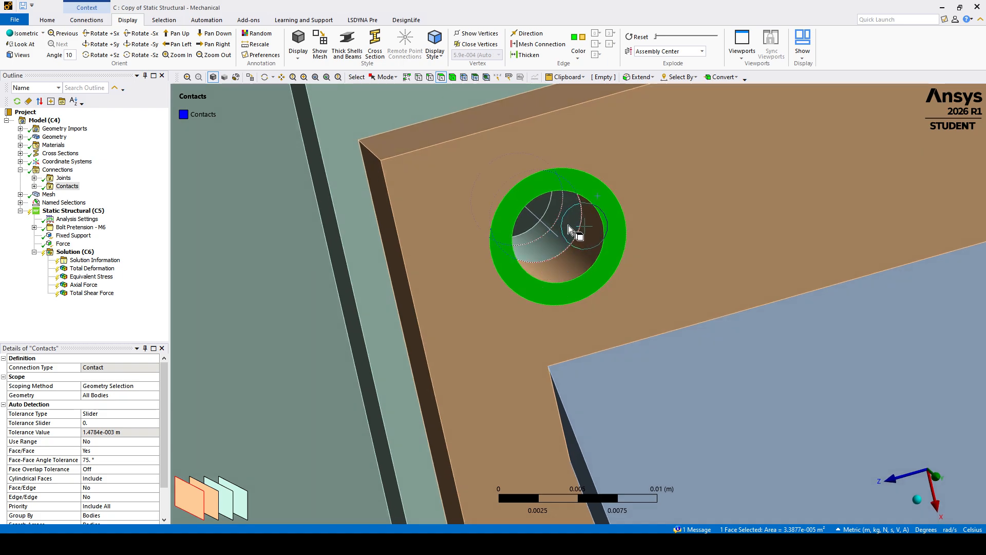
- Select the cylindrical face of the column flange hole that lies behind the end plate's upper corner hole
click(567, 226)
scroll(565, 246, down, 2)
scroll(565, 246, down, 6)
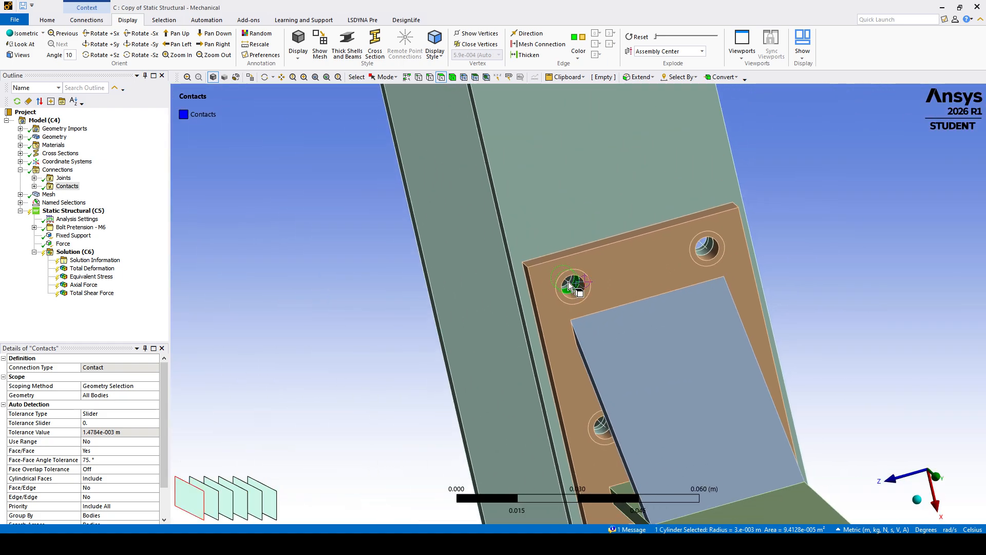
middle_drag(519, 274, 577, 279)
click(45, 120)
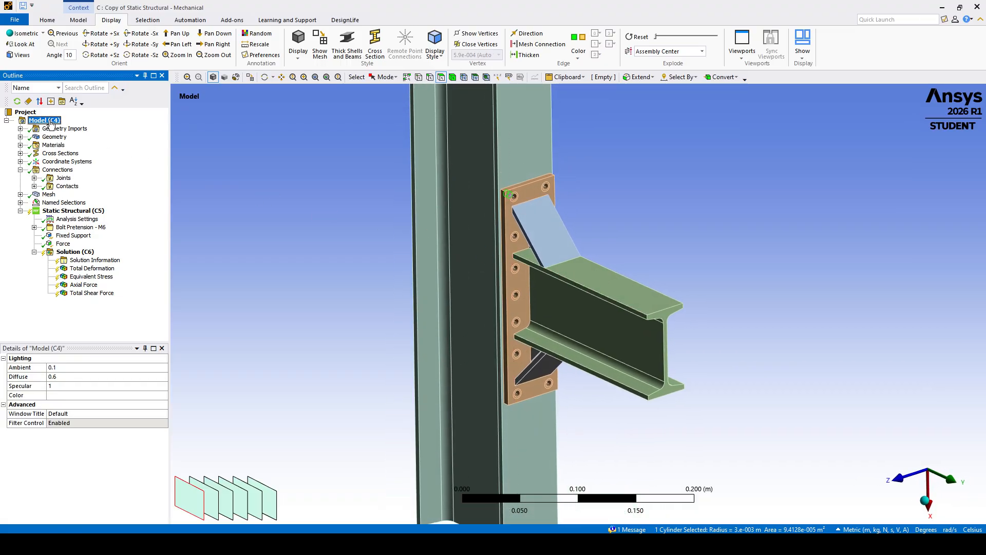
right_click(46, 123)
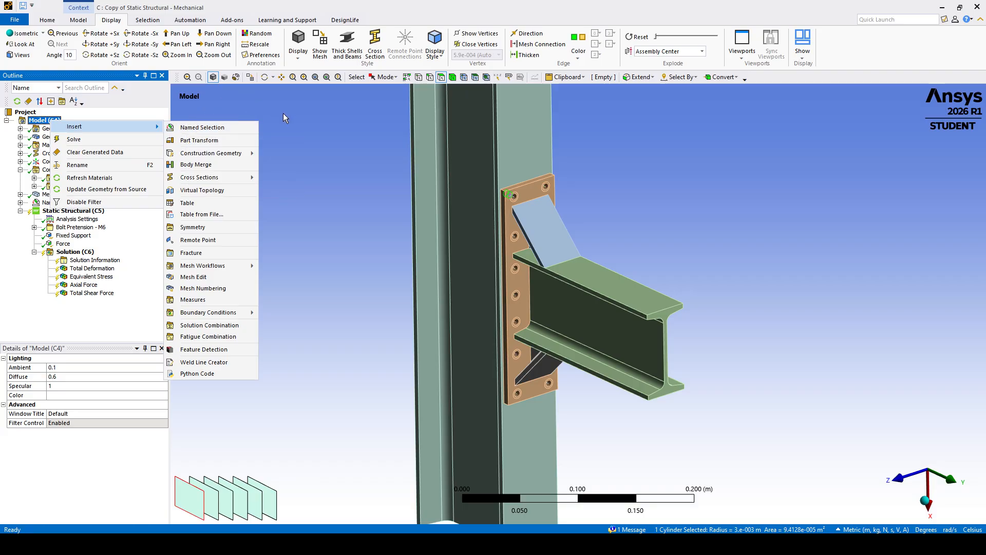
click(198, 127)
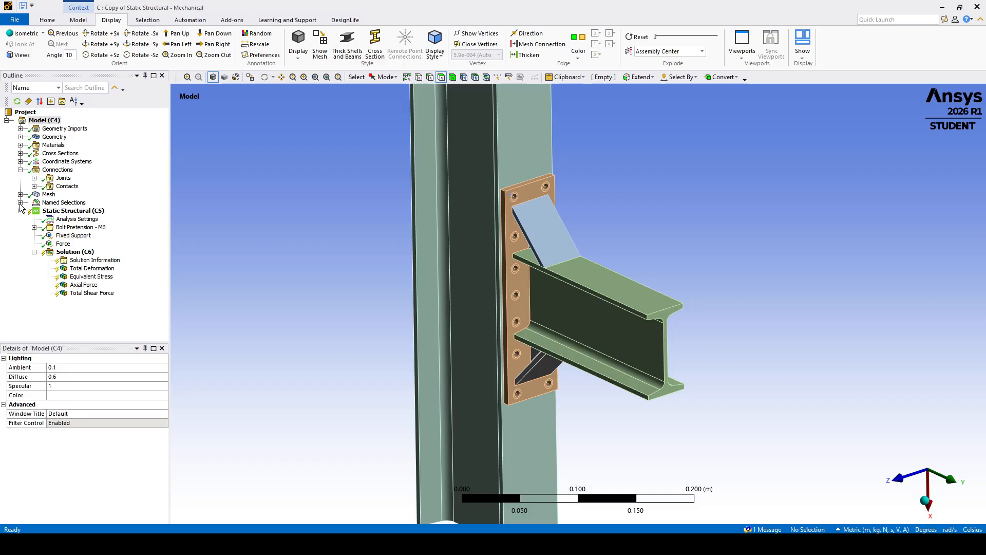
- Expand the named selections and highlight the bolt geometry scoped in M6_Edges and M6_Vertices
click(20, 203)
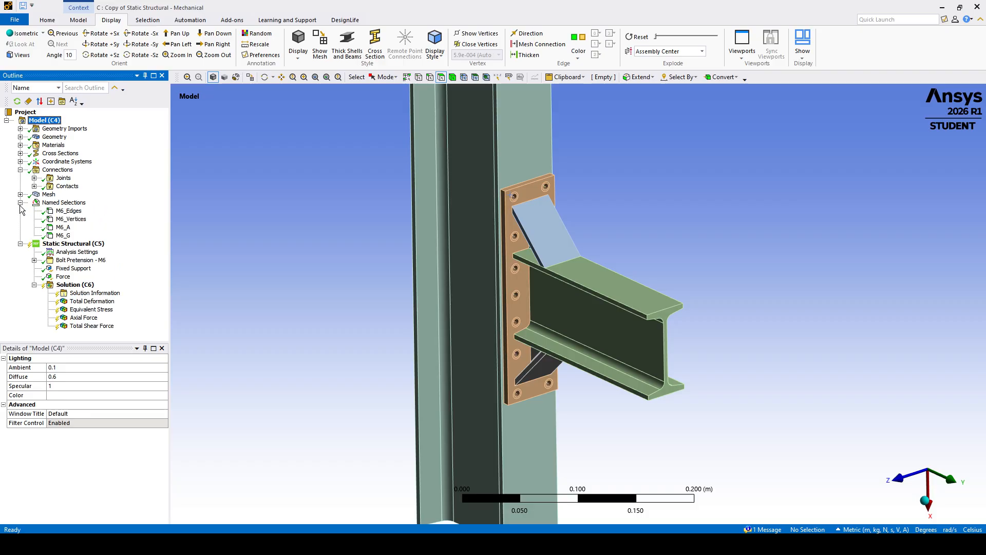
click(68, 210)
scroll(553, 239, up, 1)
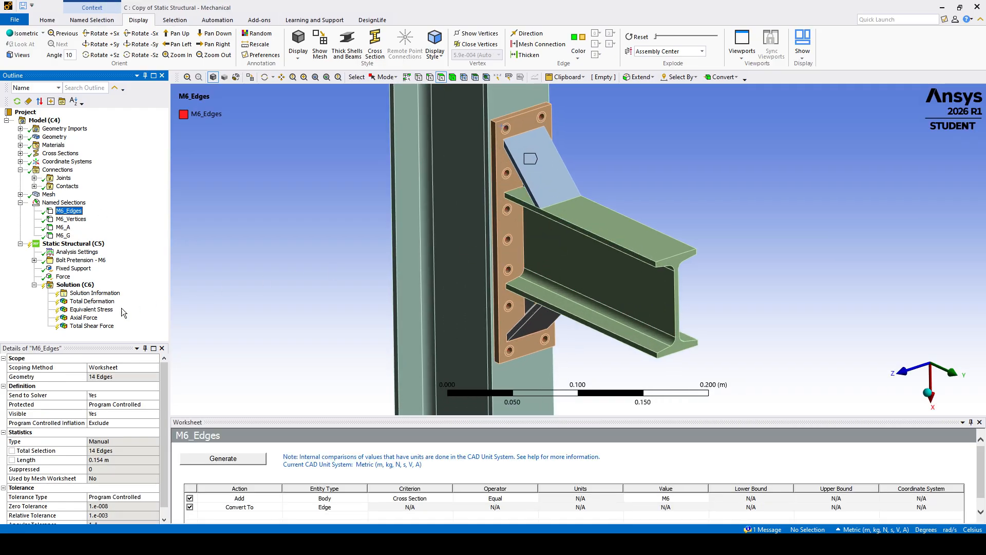
click(100, 377)
middle_drag(498, 212, 501, 221)
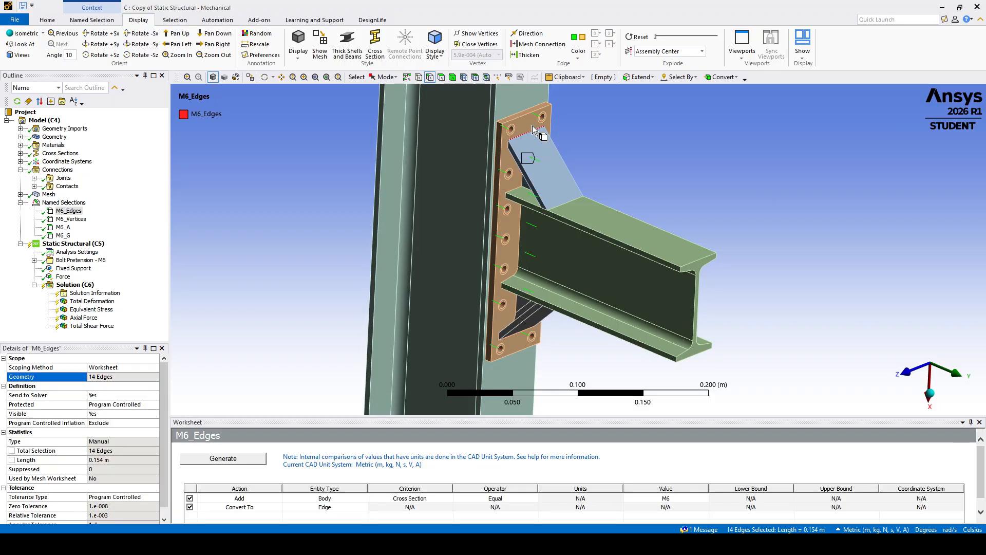
click(69, 219)
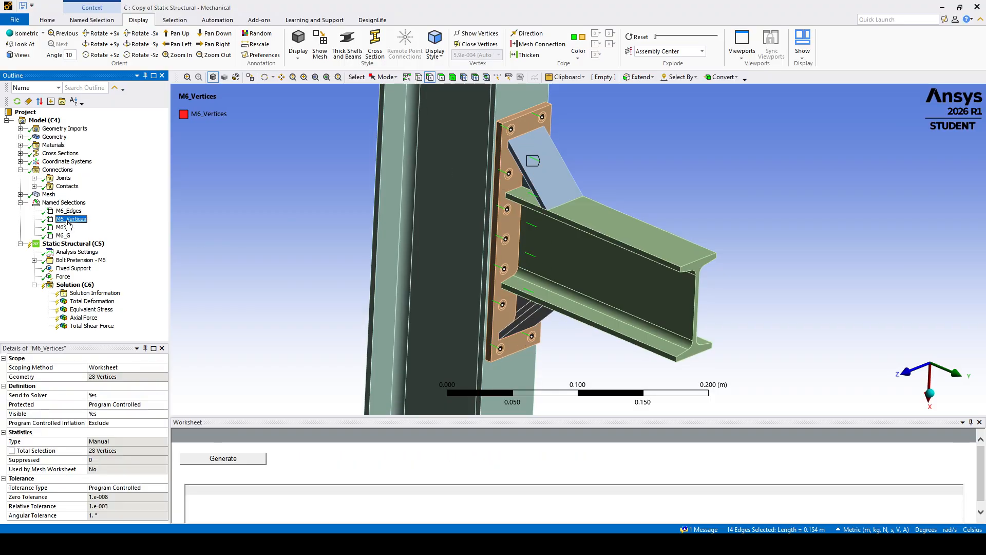
click(101, 377)
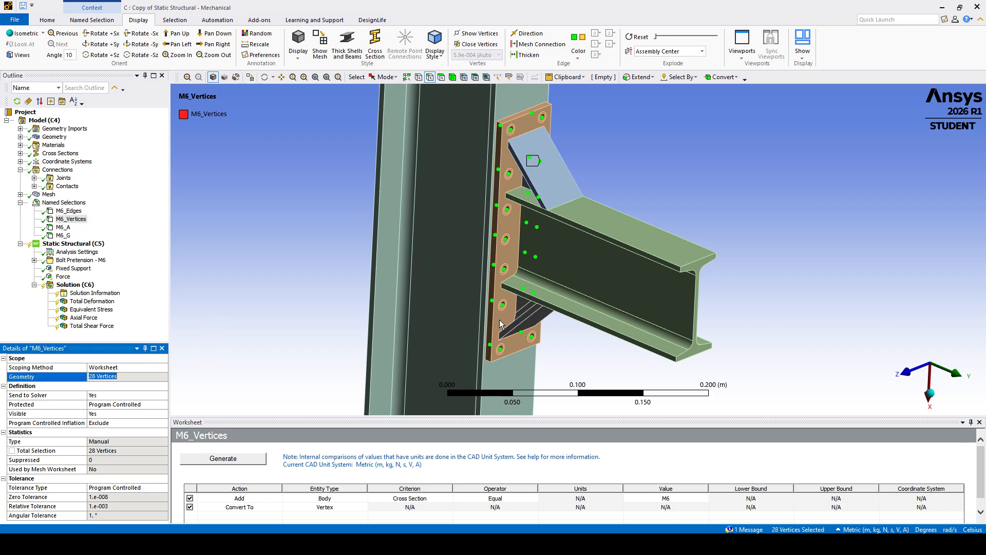
- Highlight the faces scoped in M6_A and M6_G and examine the M6_G hole faces from both sides of the joint
click(63, 227)
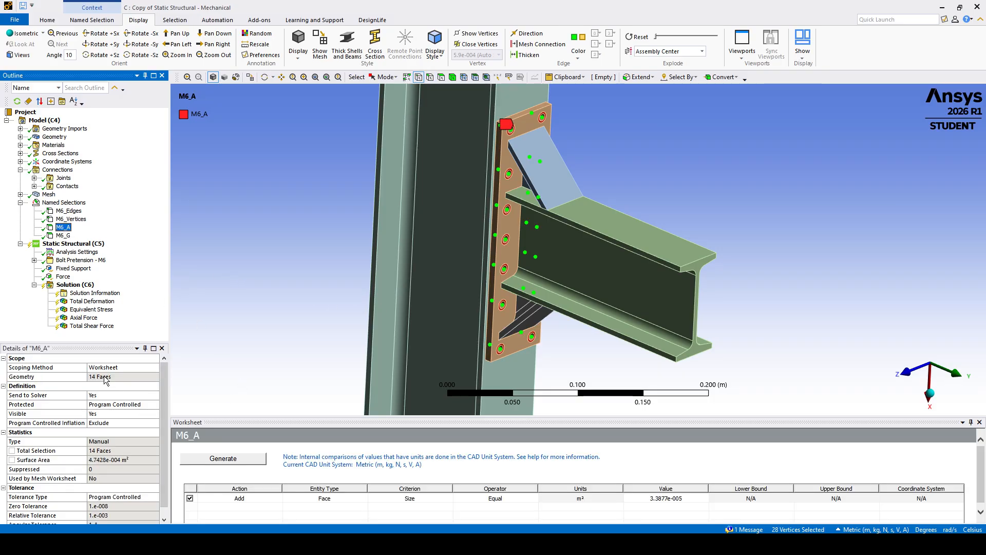
click(105, 379)
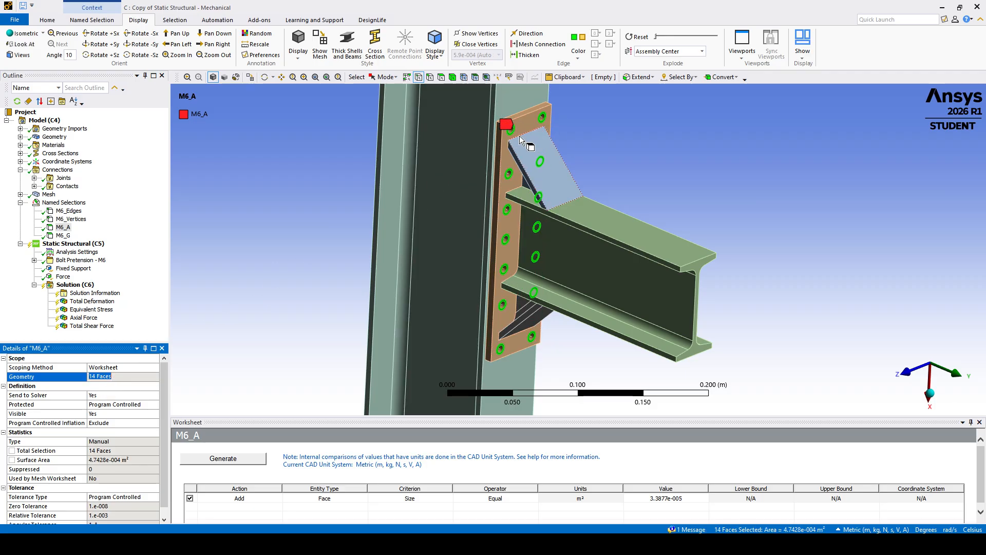
click(63, 235)
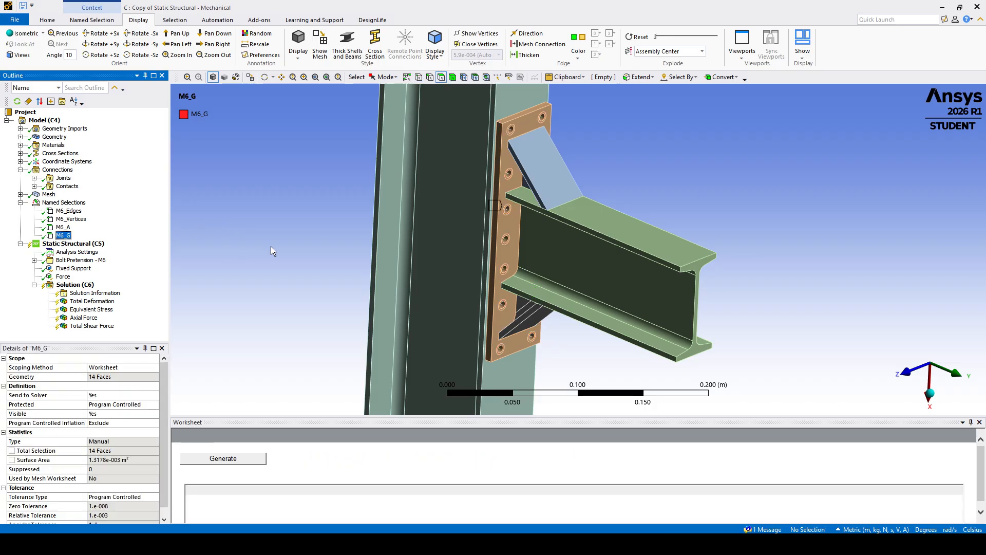
click(101, 380)
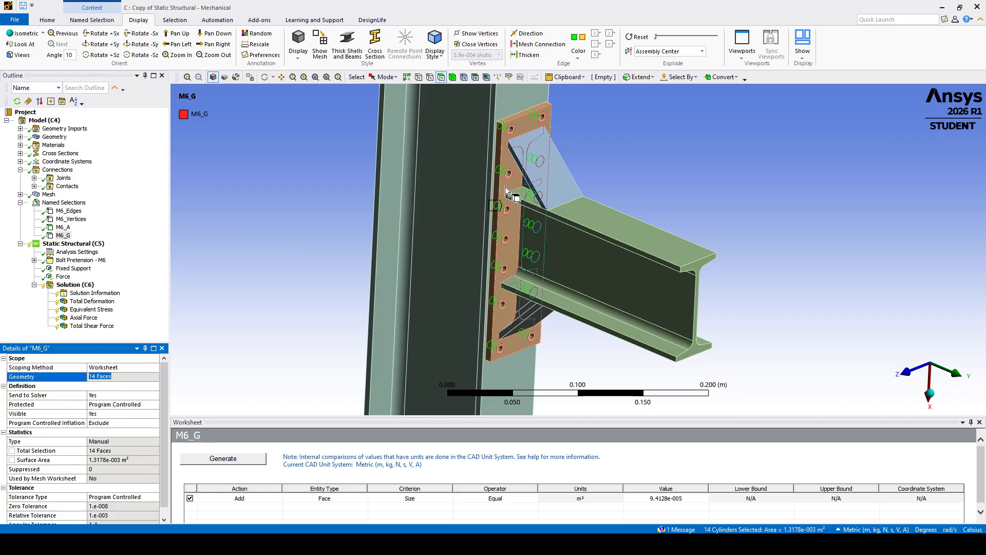
middle_drag(506, 191, 732, 184)
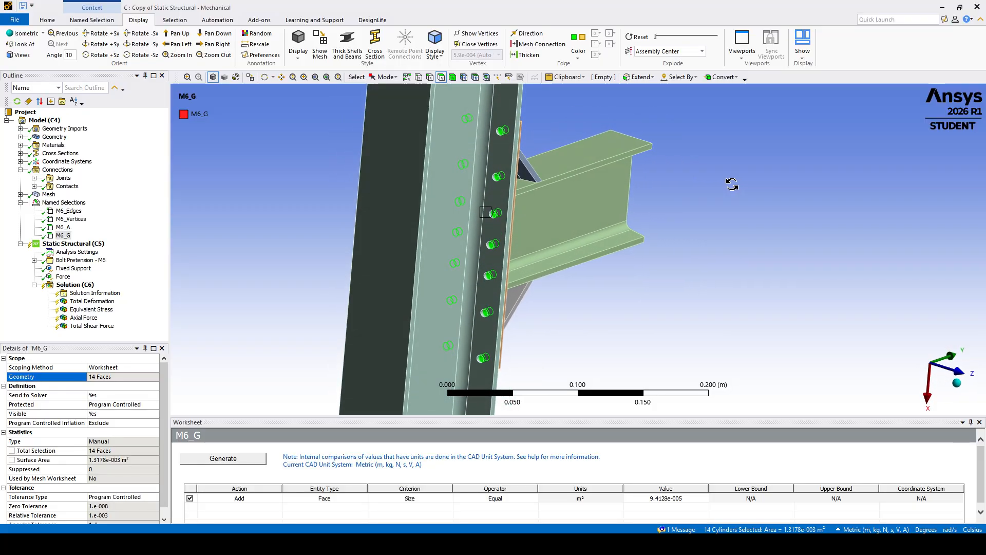
middle_drag(510, 213, 410, 169)
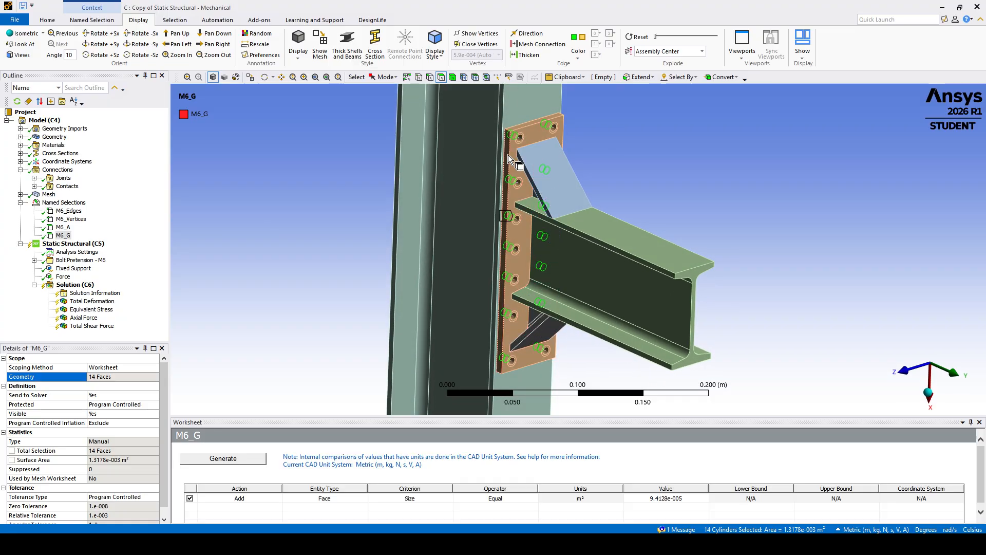
middle_drag(534, 189, 511, 214)
scroll(521, 206, down, 2)
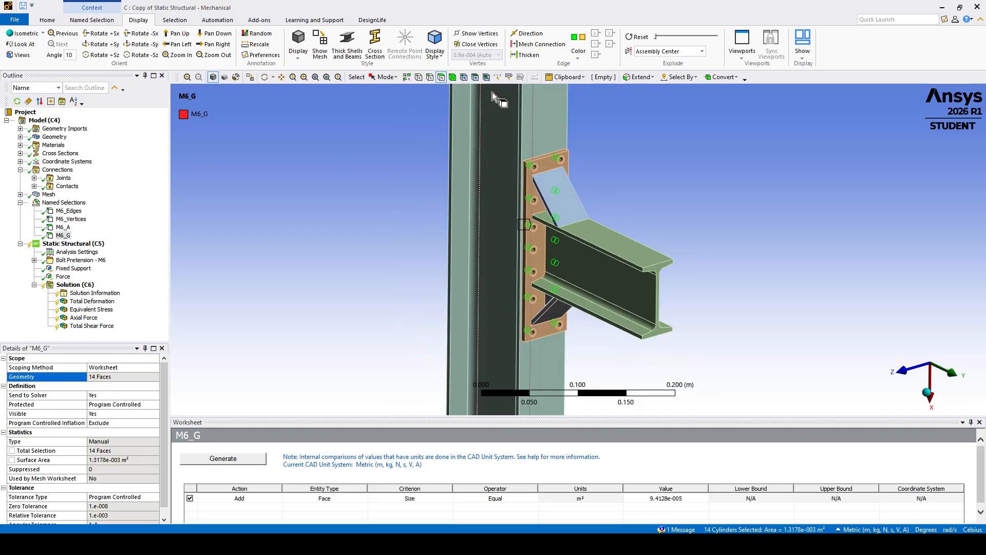
- Try creating a named selection from the highlighted M6_G hole faces, compare it with M6_G, and delete it
right_click(68, 203)
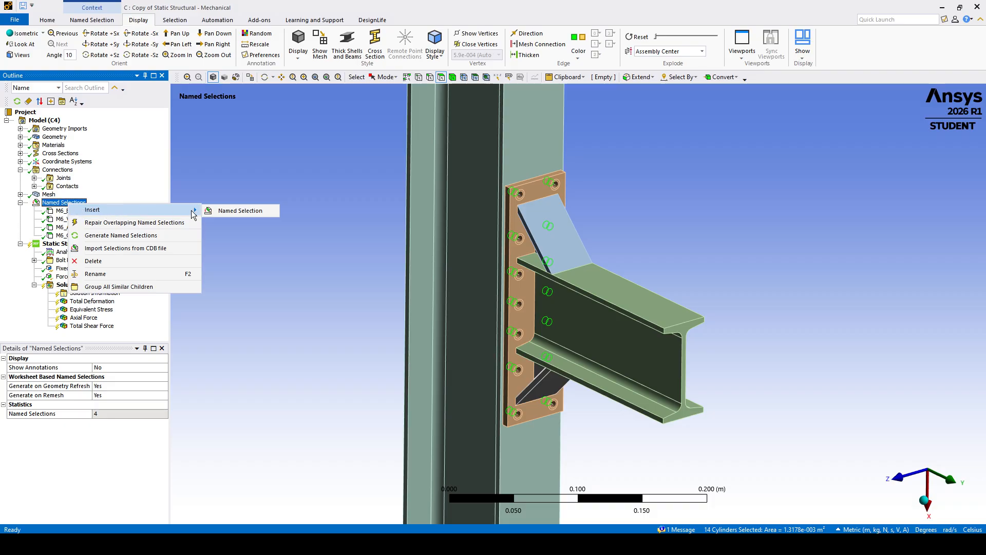
click(228, 211)
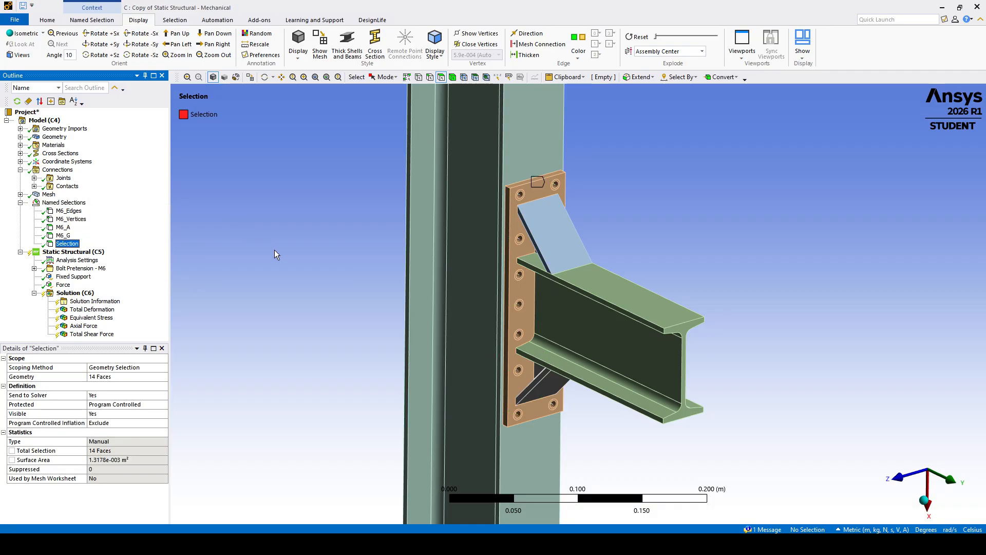
click(64, 237)
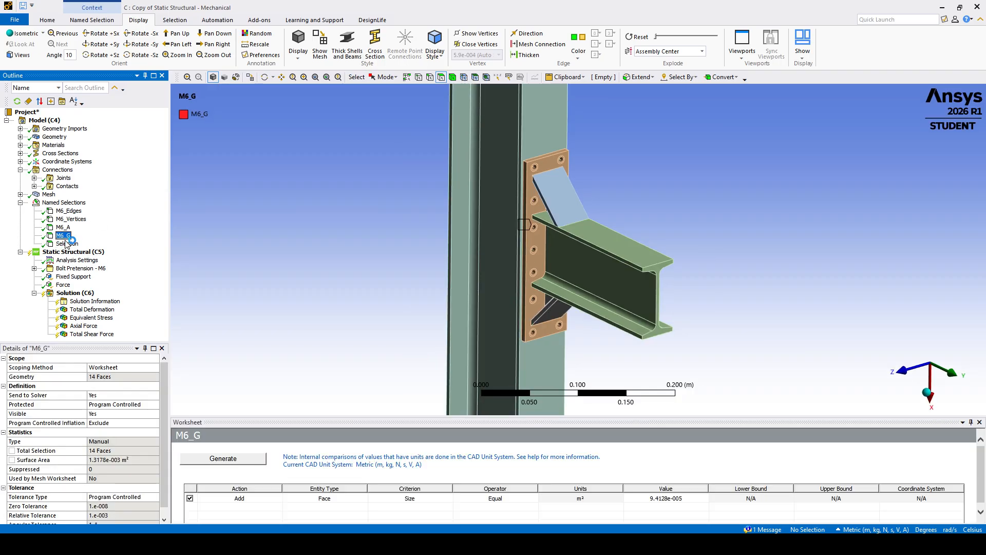
click(67, 243)
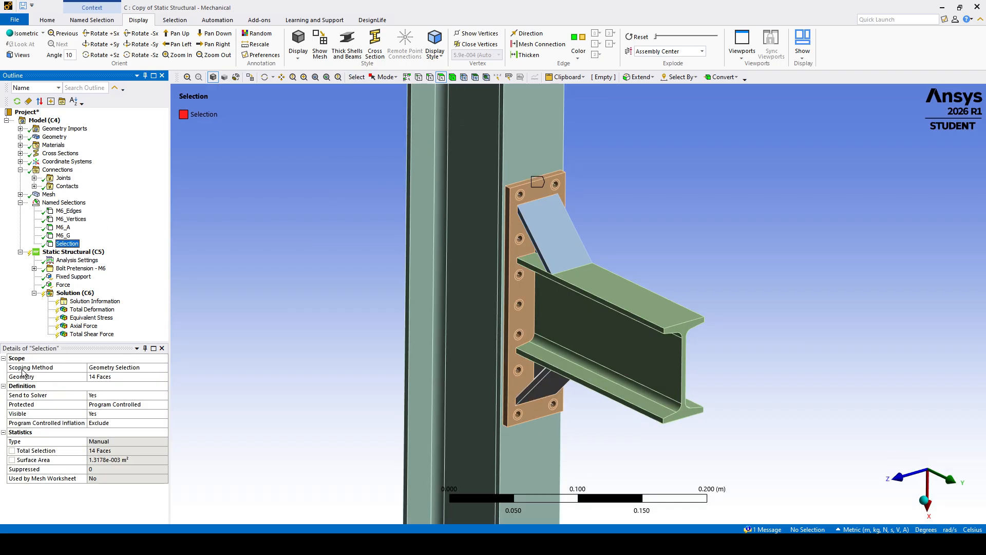
right_click(63, 244)
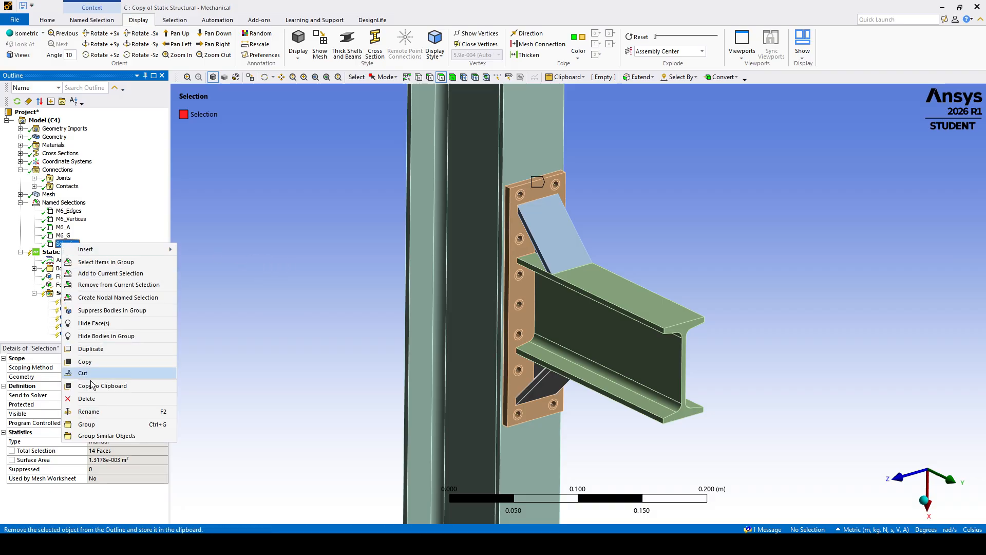
click(86, 398)
click(488, 310)
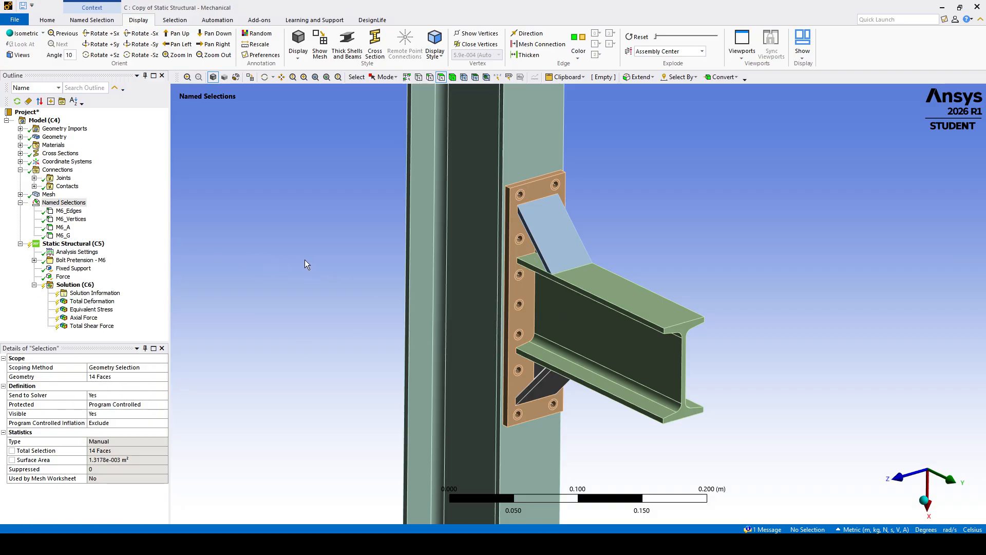
- Insert a new named selection without any preselected geometry
right_click(57, 202)
mouse_move(154, 205)
click(216, 210)
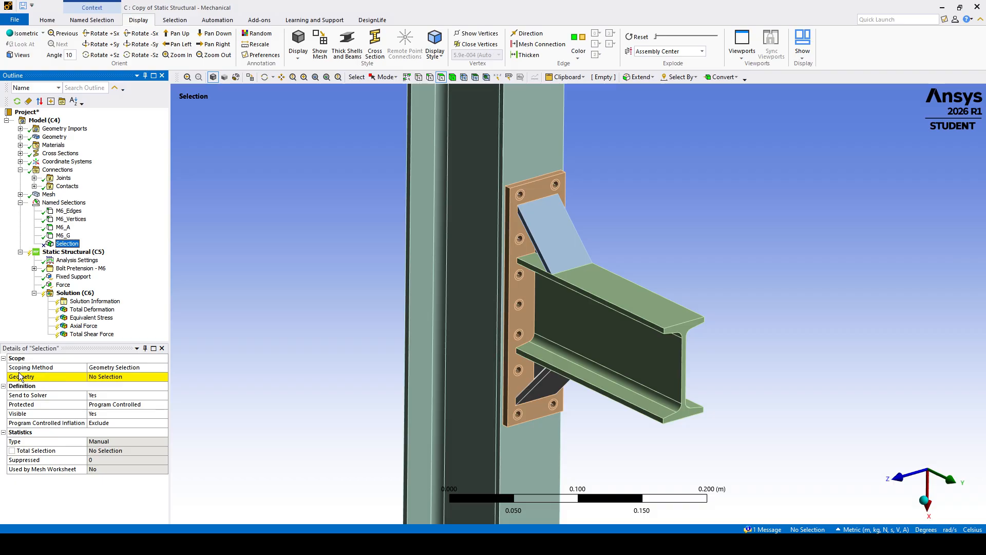
- Set the new named selection's scoping method to Worksheet, enlarge the worksheet area and add a first criteria row
click(156, 367)
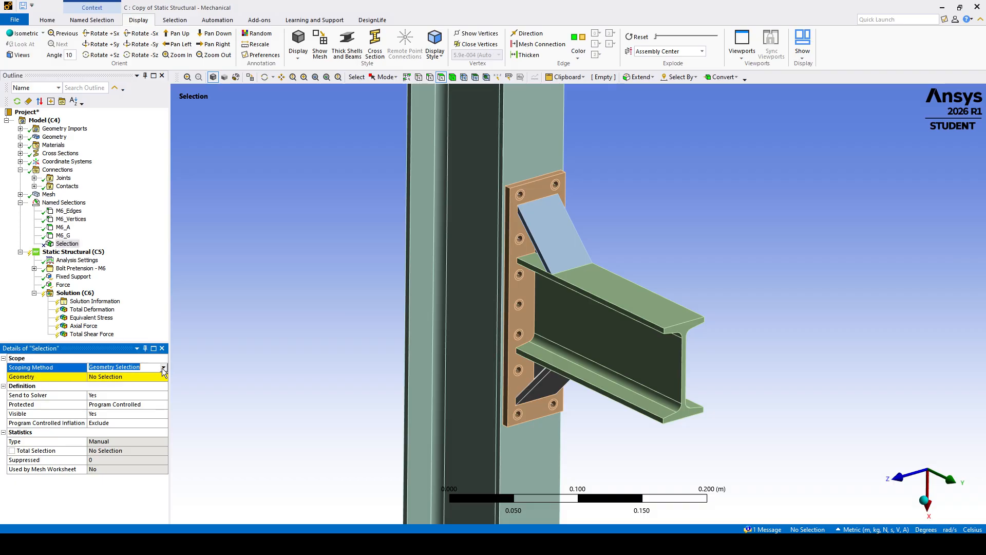
click(164, 367)
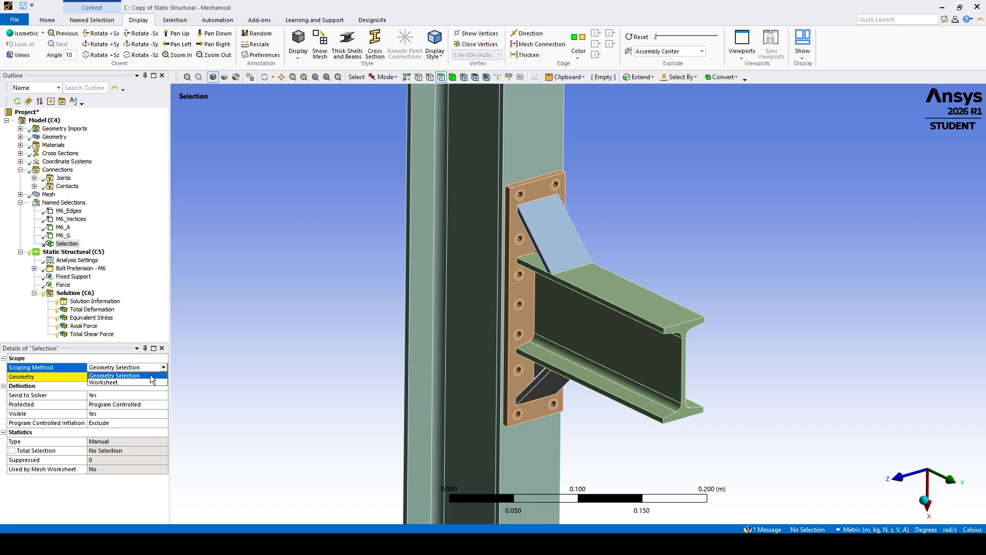
click(110, 383)
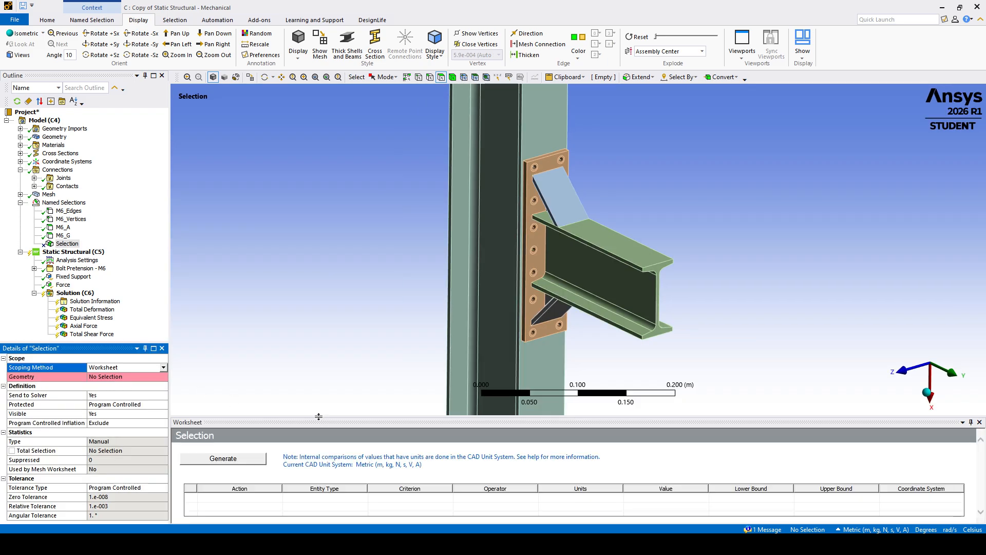
drag(318, 417, 319, 358)
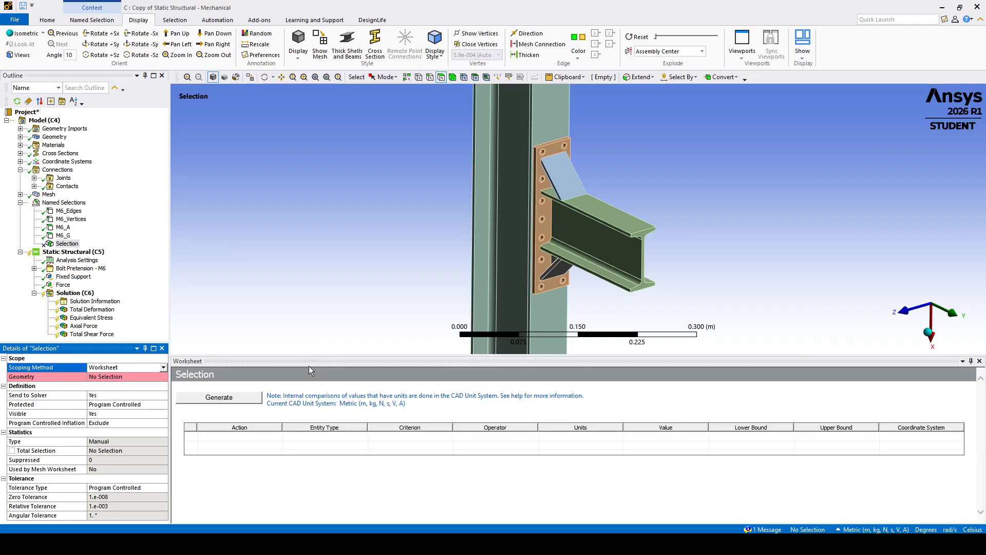
right_click(226, 436)
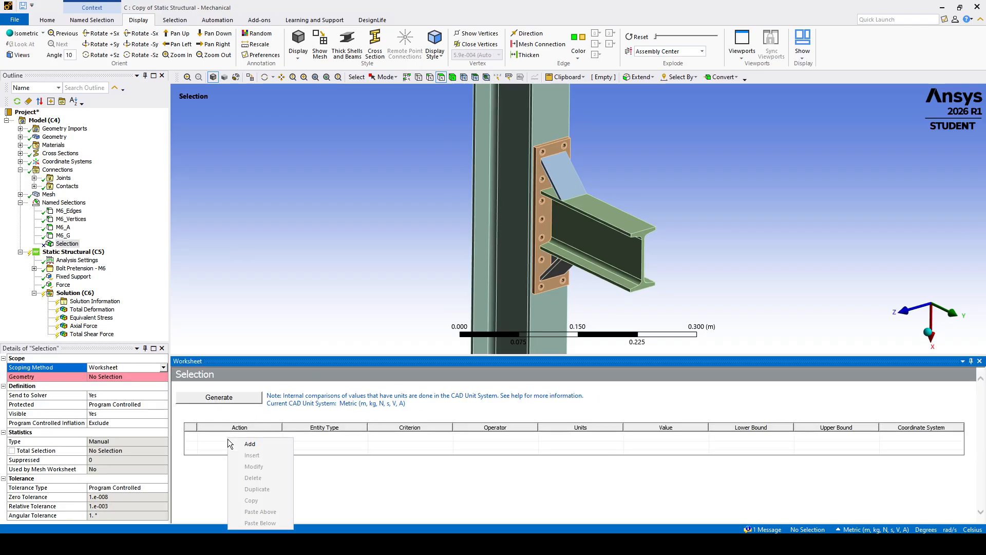
click(239, 444)
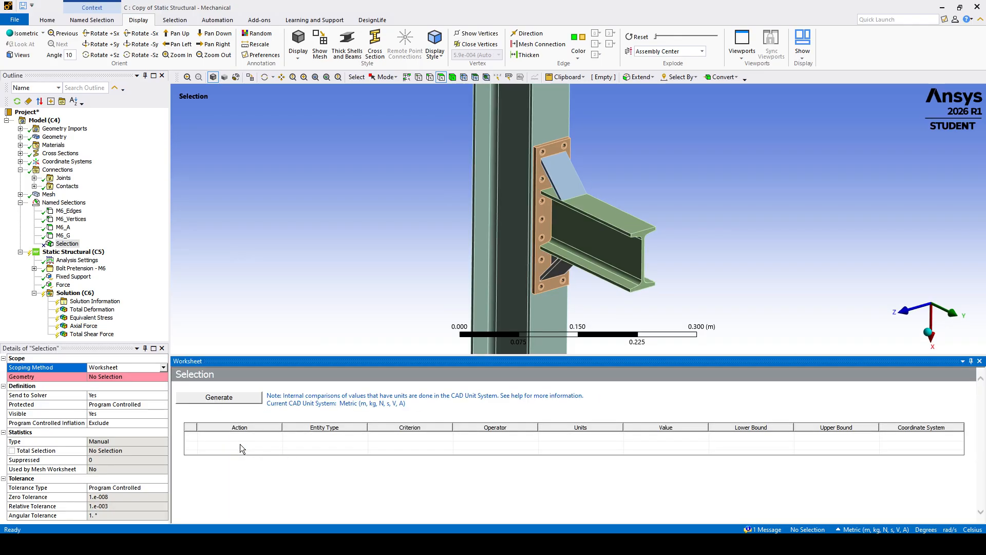
- Set the first worksheet row's entity type to Body and its criterion to Cross Section
click(324, 439)
click(331, 437)
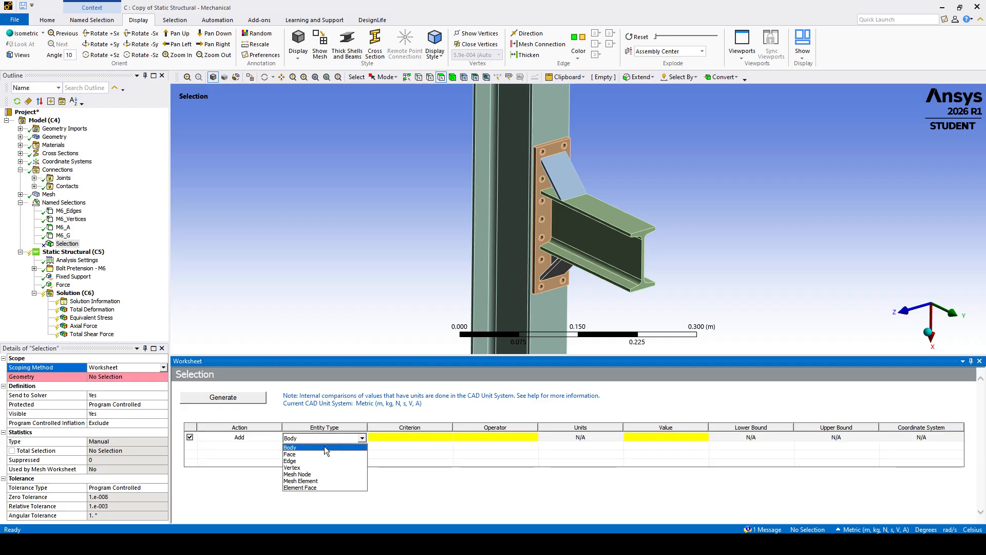
click(305, 447)
click(402, 442)
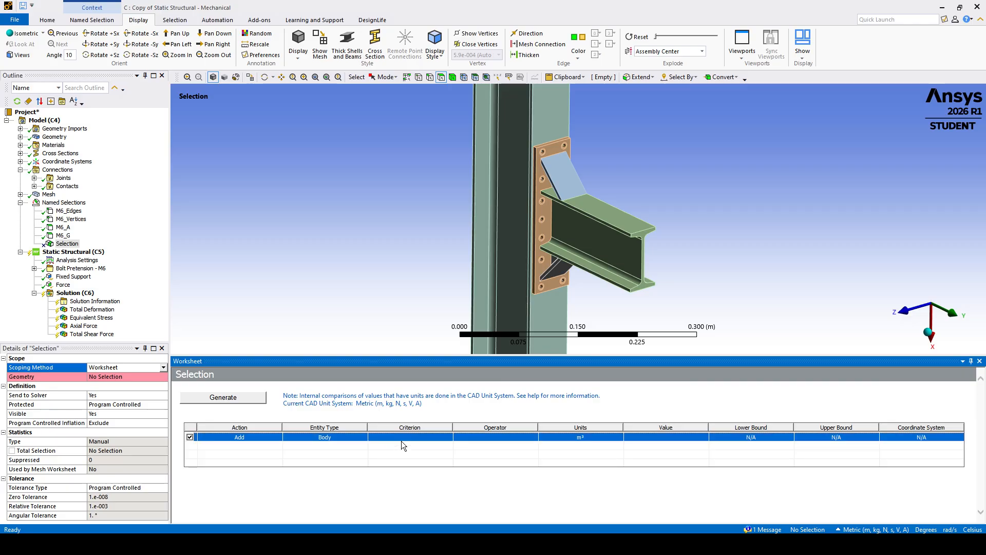
click(402, 440)
click(406, 439)
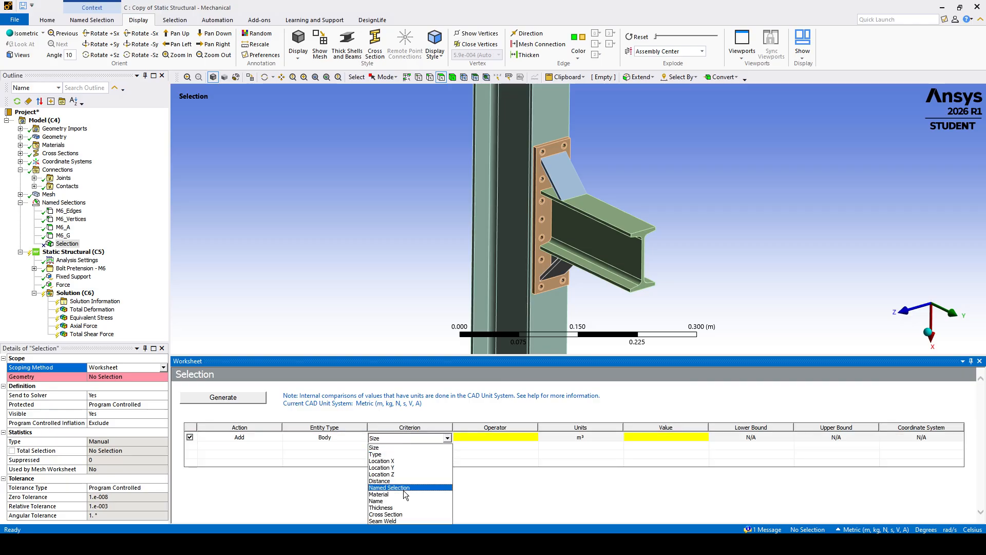
click(383, 514)
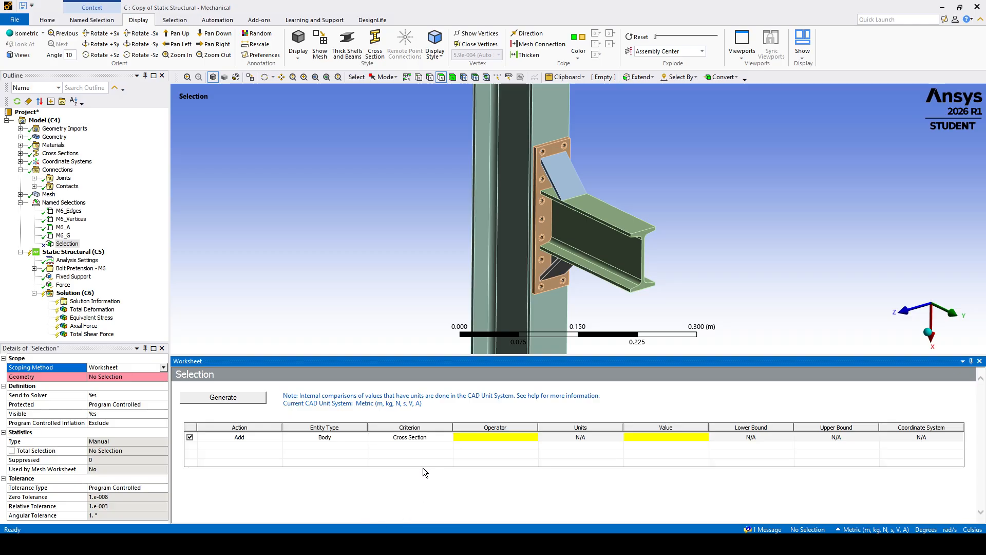
- Complete the first row with the Equal operator and the M6 cross section, and generate the named selection
click(488, 441)
click(505, 451)
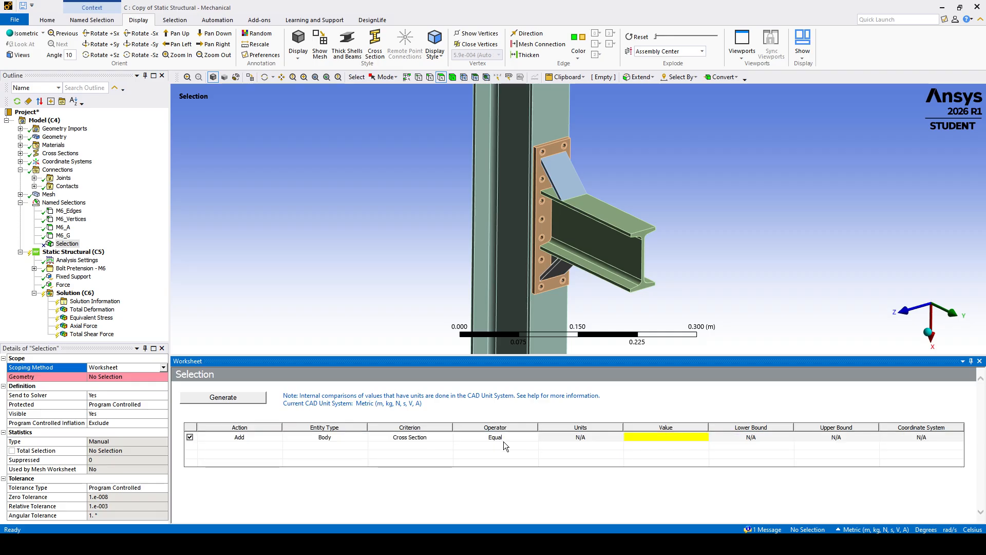
click(668, 436)
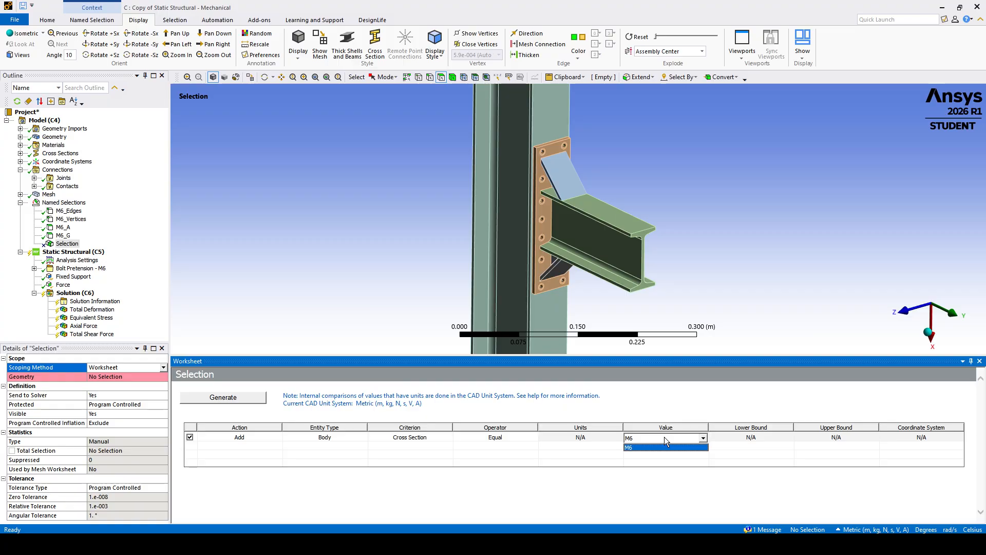
click(632, 447)
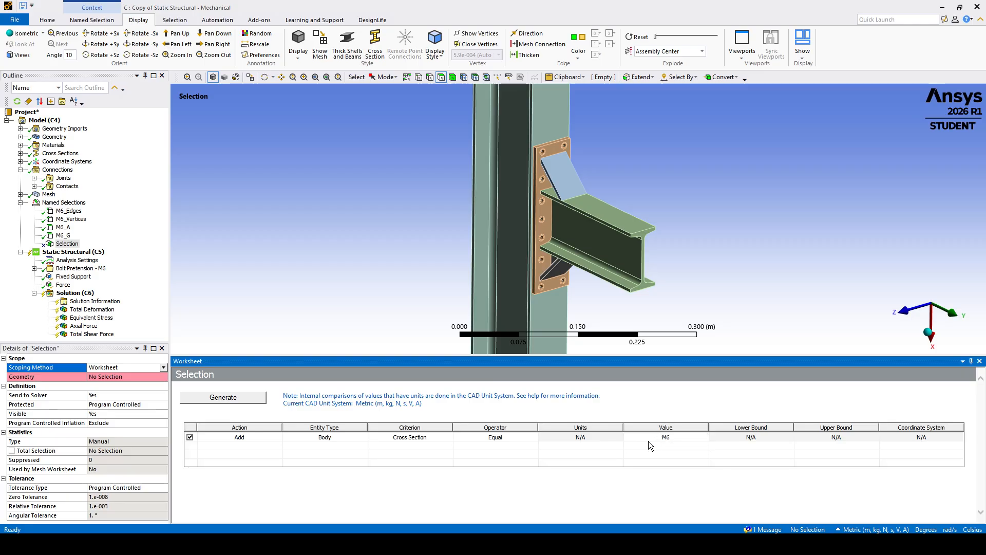
click(673, 440)
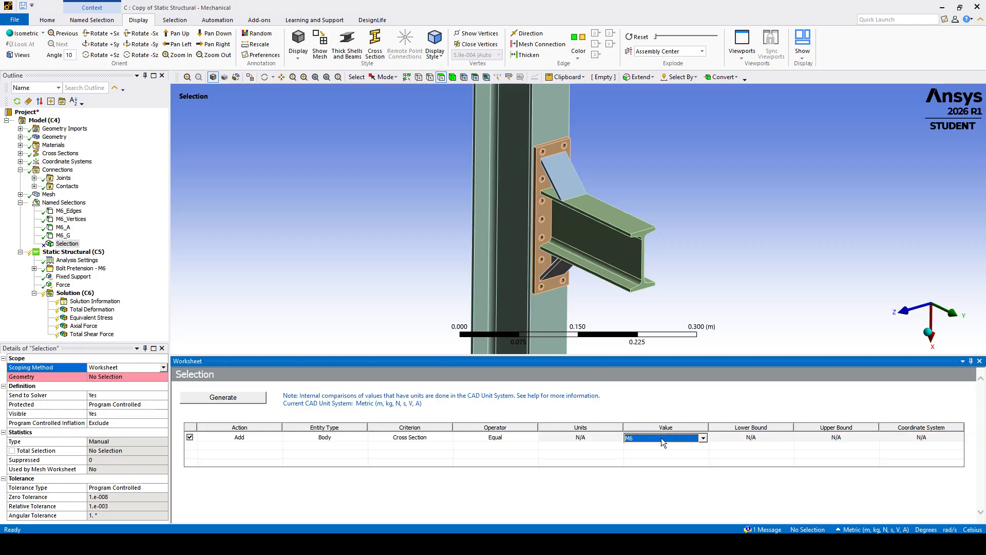
click(657, 438)
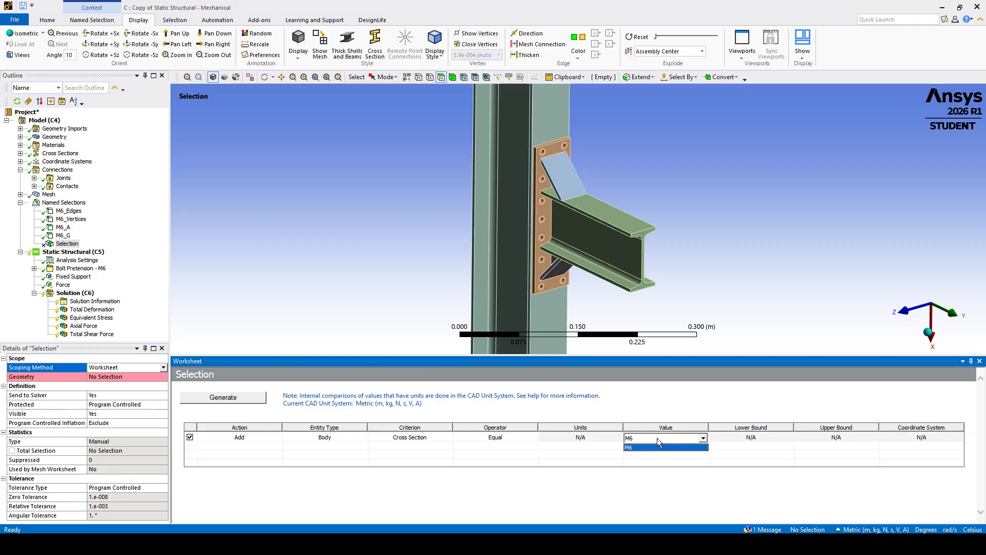
click(630, 448)
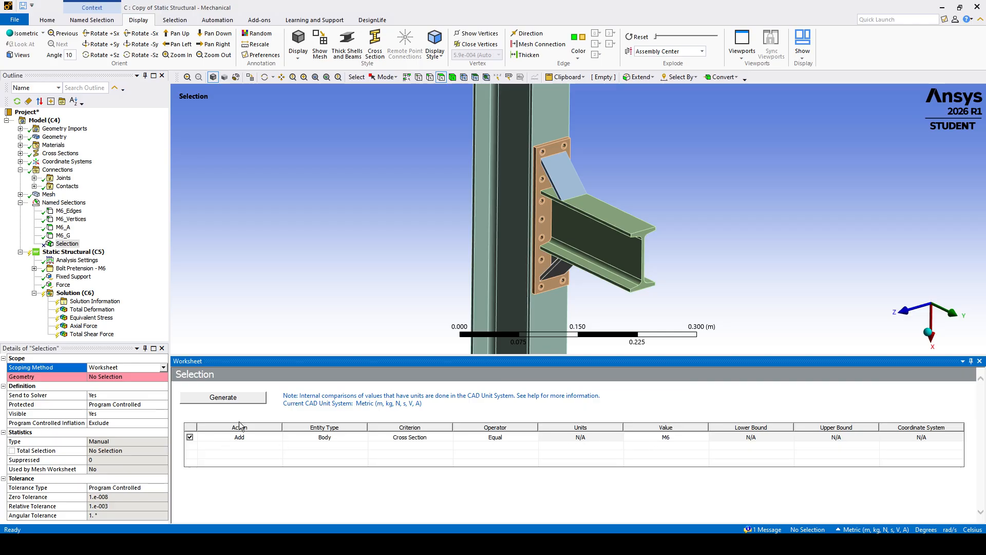
click(222, 398)
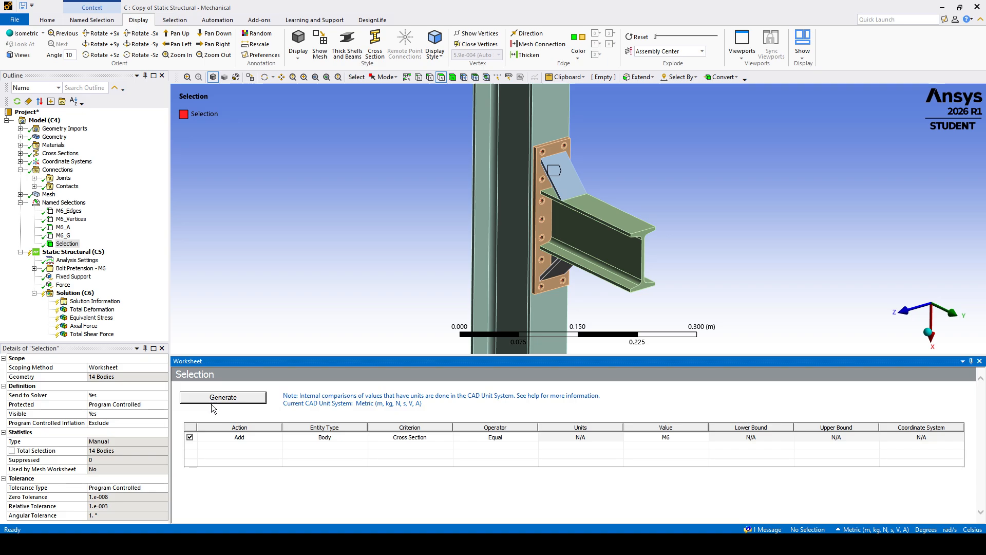
- Add a second worksheet row with the Convert To action and set its entity type to Edge
right_click(240, 445)
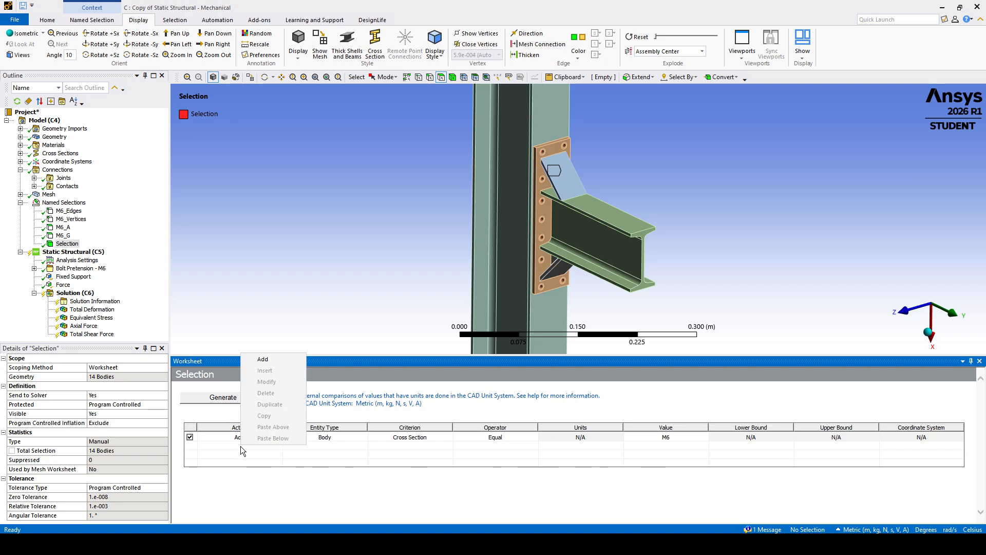
click(263, 359)
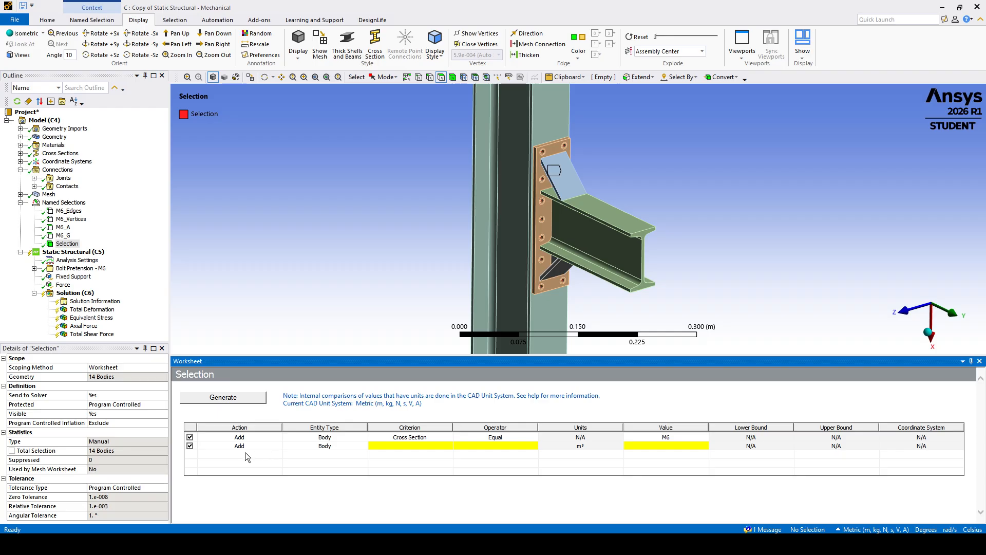
click(260, 445)
click(260, 446)
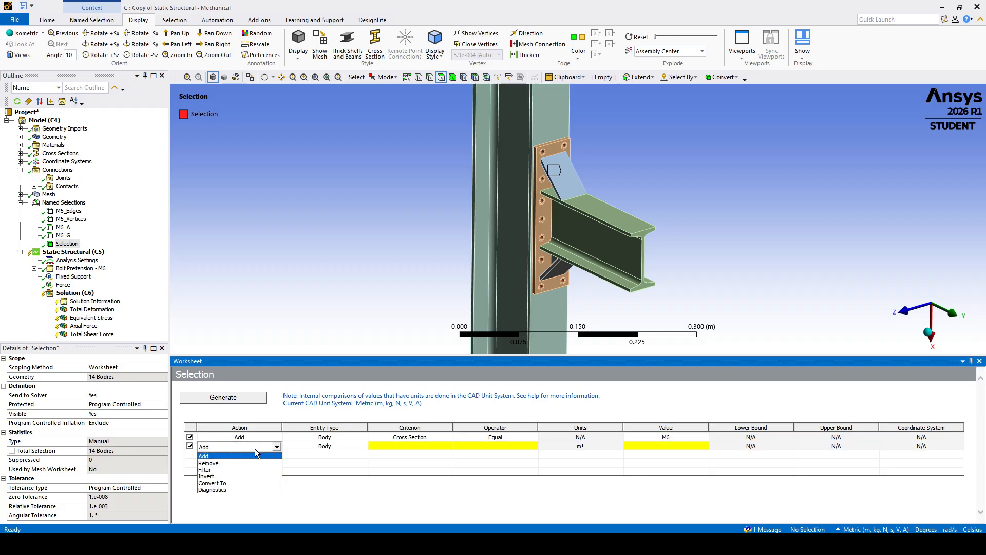
click(213, 484)
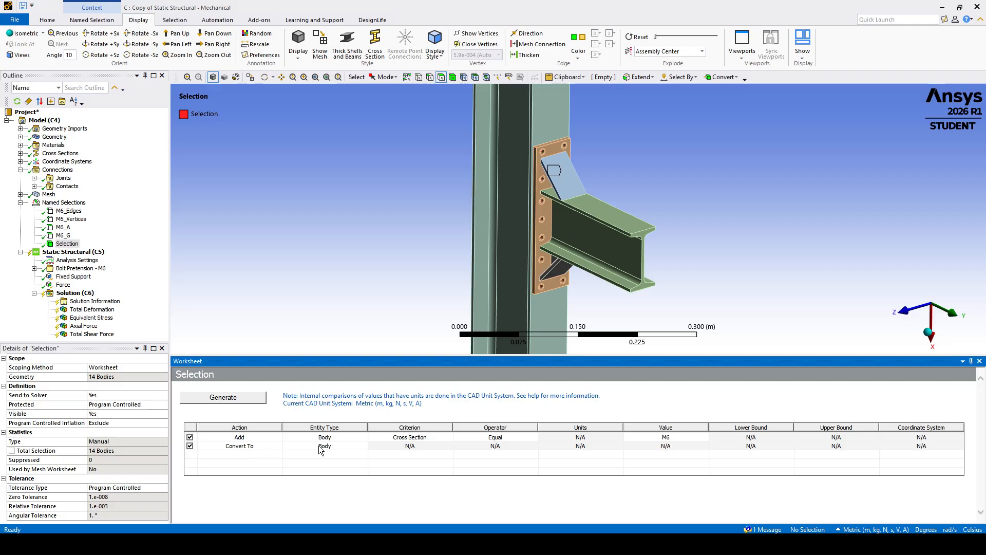
click(340, 446)
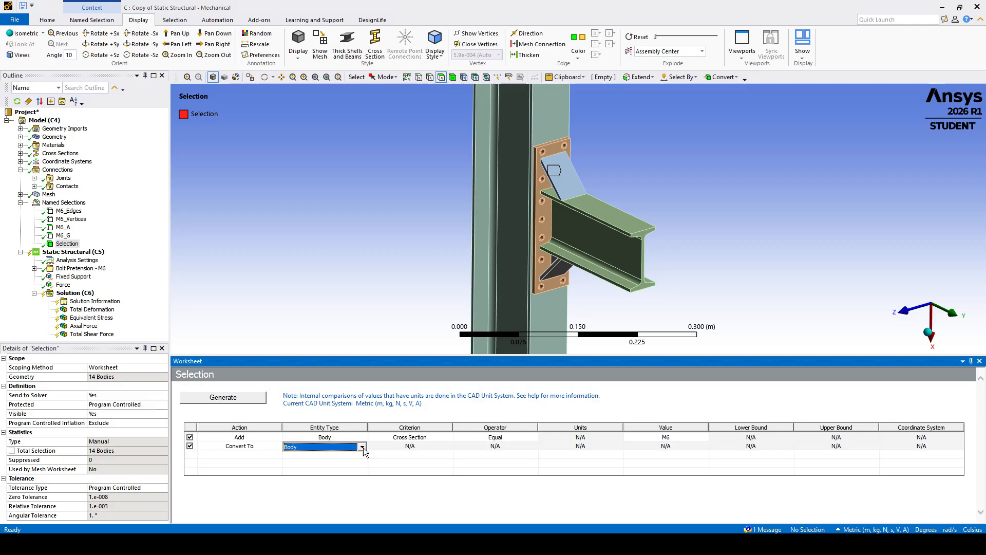
click(362, 447)
click(291, 473)
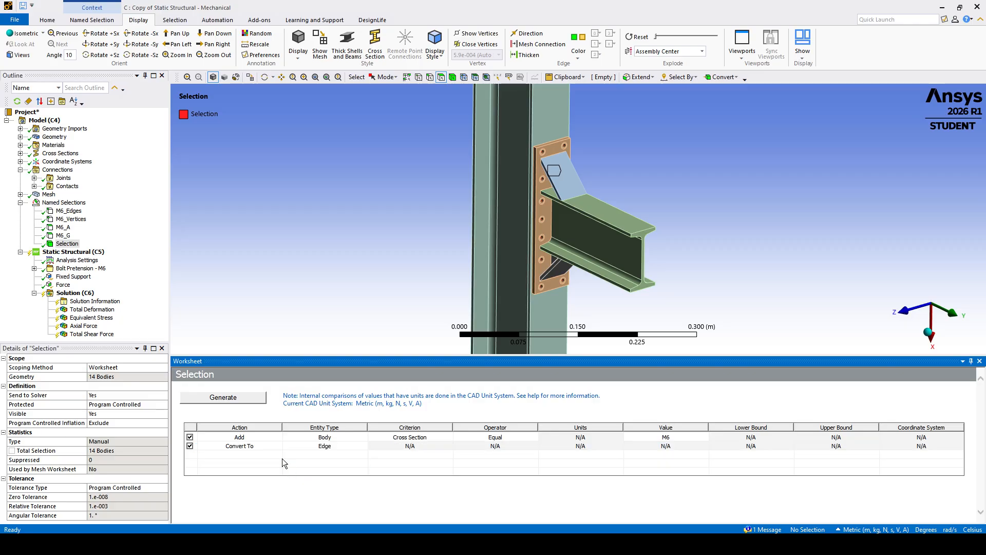
- Generate the edge-based named selection and highlight its scoped edges in the model
click(216, 398)
click(97, 377)
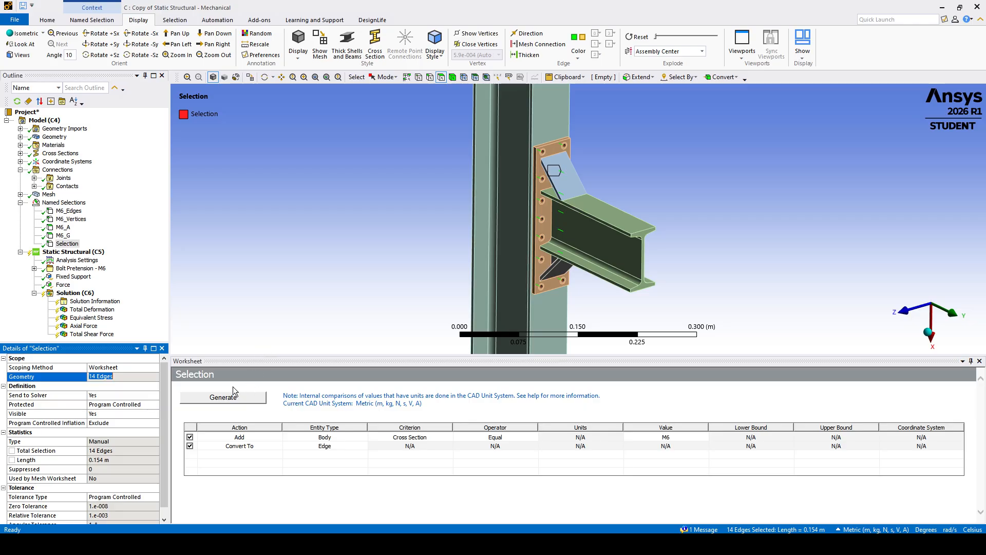
click(249, 289)
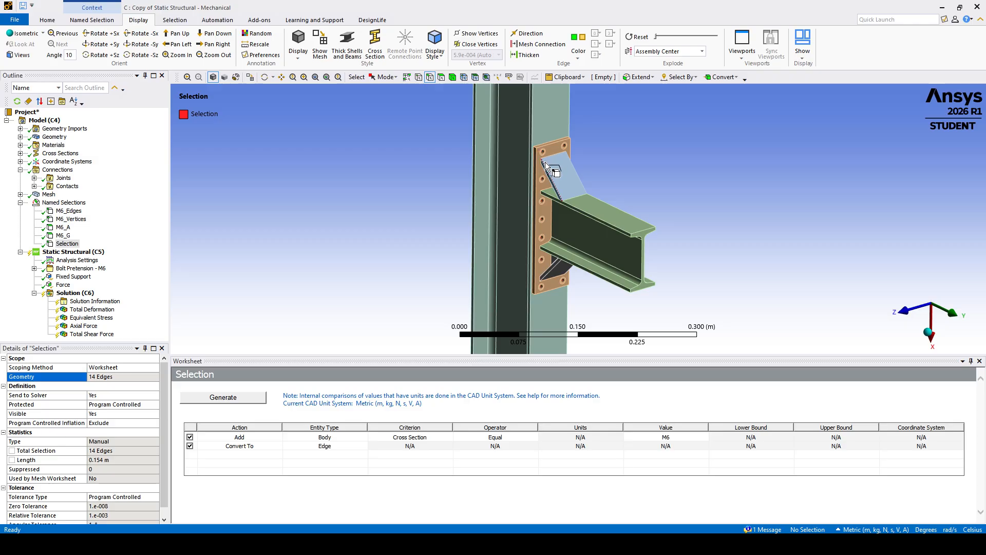
- Duplicate the edge-based named selection and set the copy's Convert To row to Vertex
right_click(70, 247)
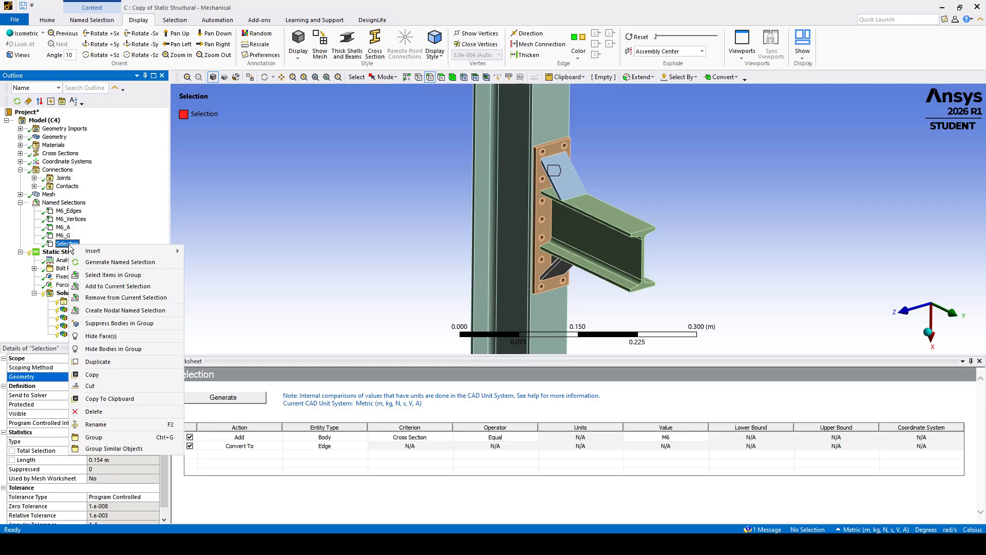
click(101, 368)
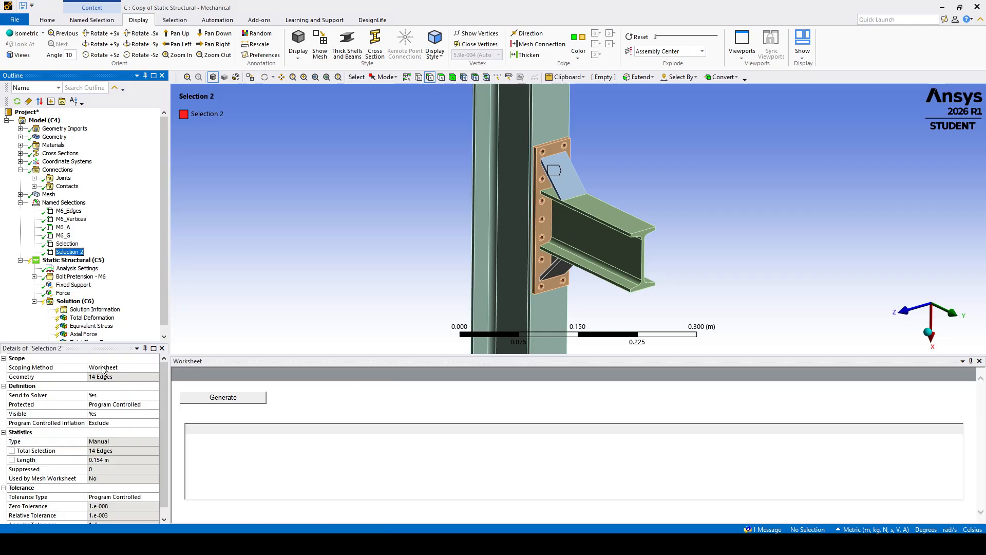
click(332, 447)
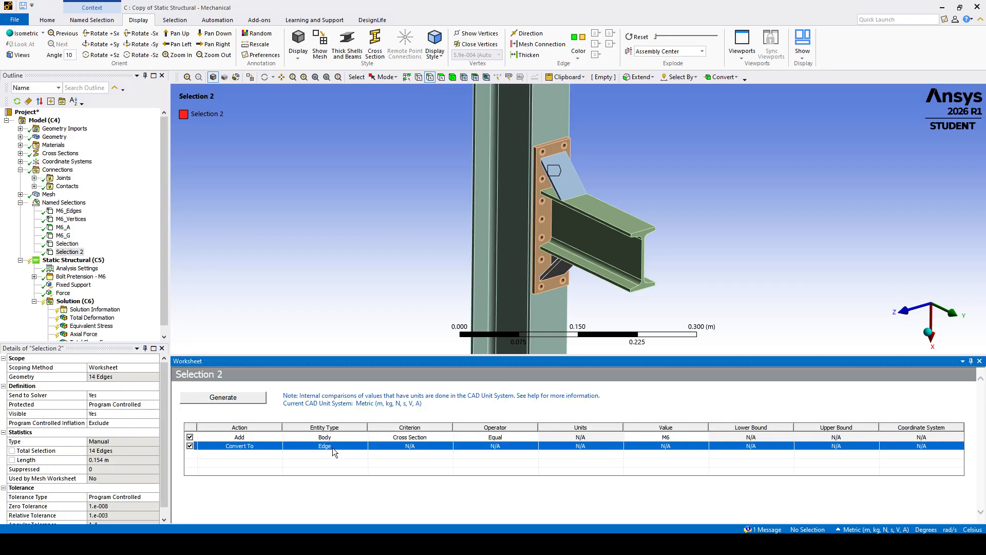
click(333, 447)
click(365, 449)
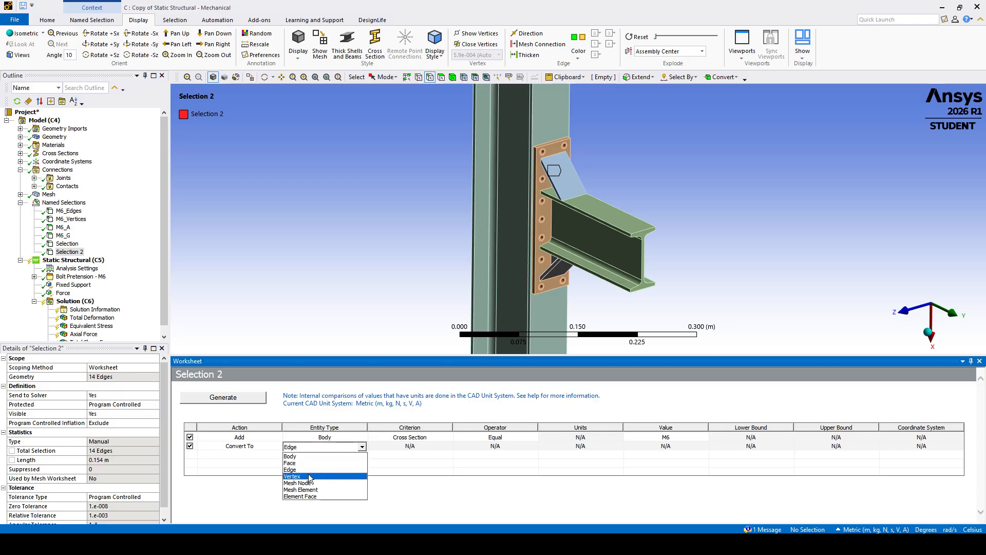
click(292, 476)
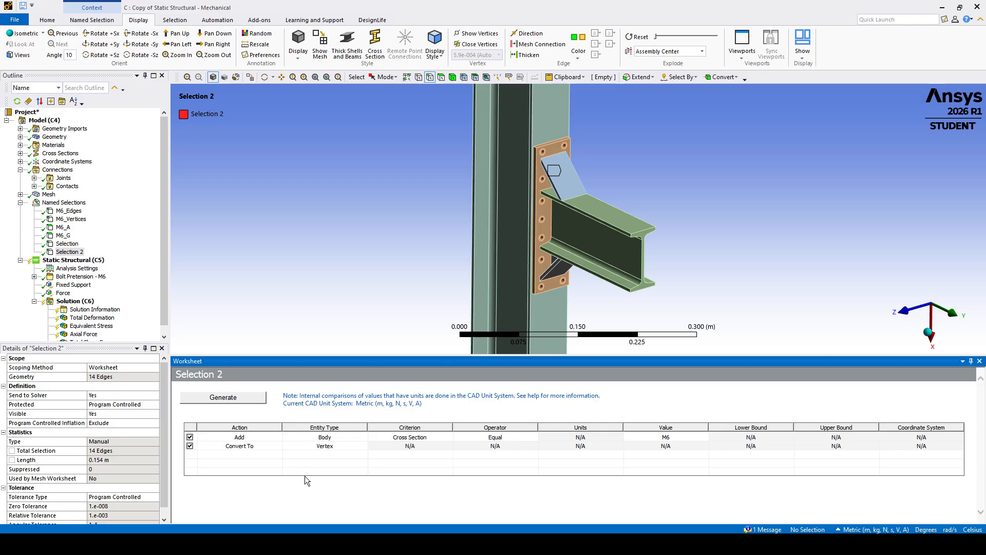
- Generate the duplicated named selection and highlight its scoped vertices in the model
click(227, 402)
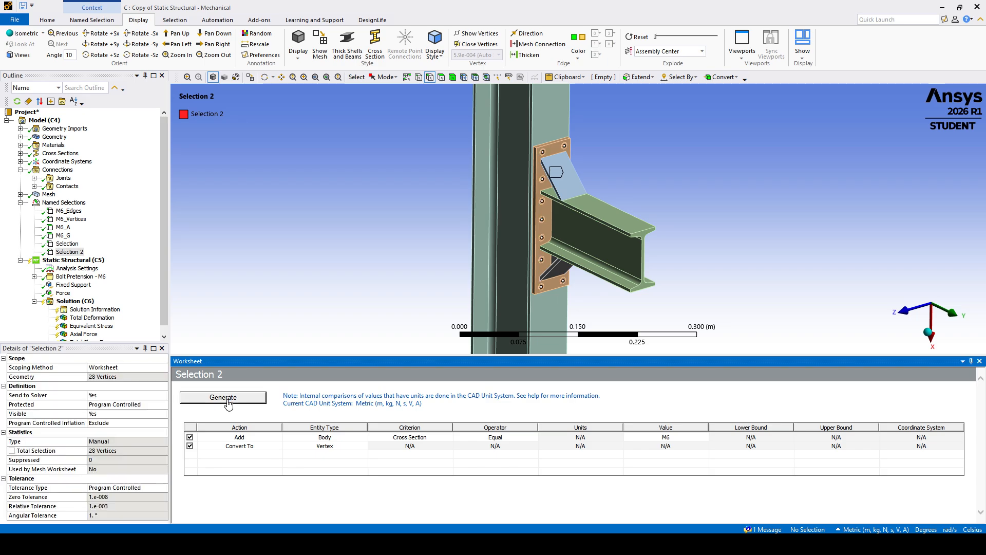
click(98, 379)
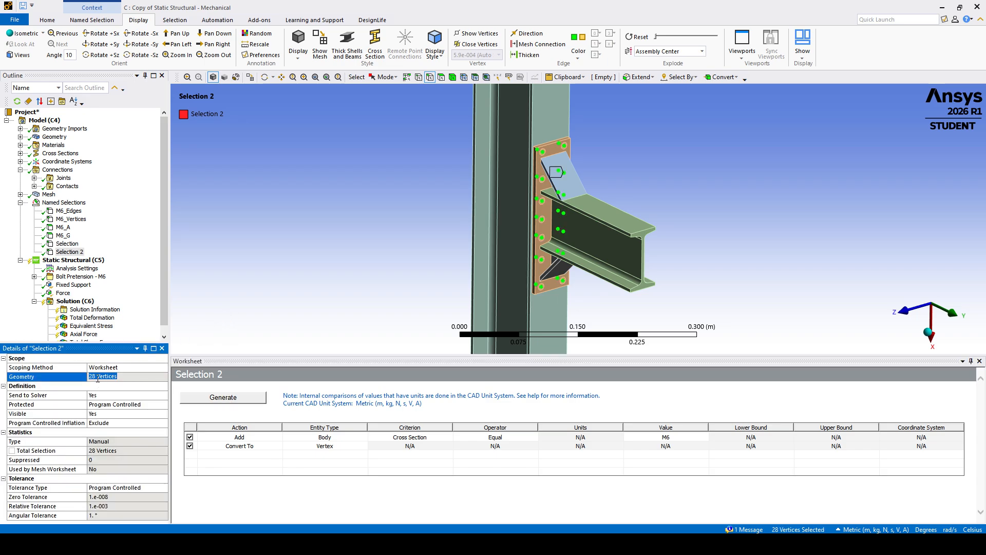
click(205, 270)
- Insert a new named selection and set its scoping method to Worksheet, with face picking active in the model
scroll(472, 248, up, 2)
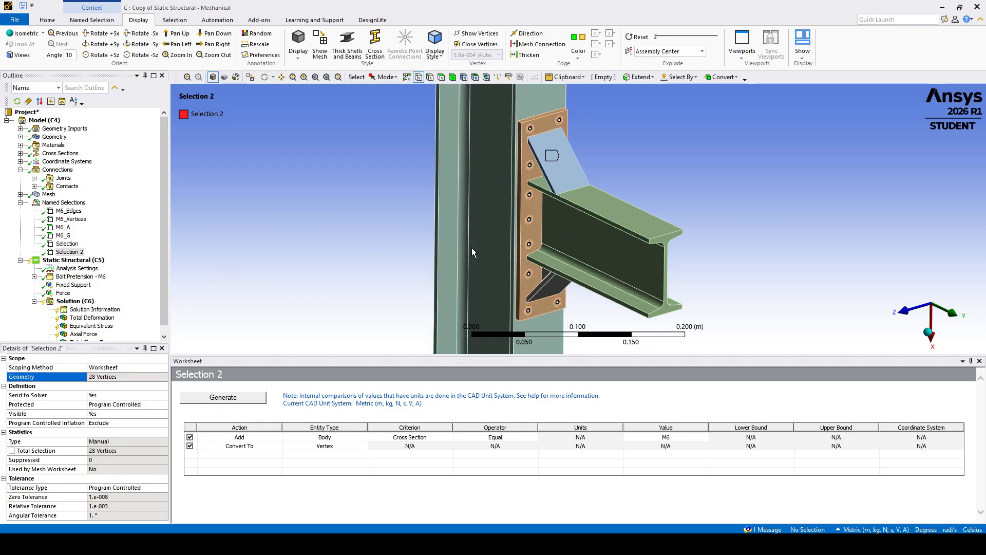
scroll(532, 178, up, 1)
scroll(531, 177, up, 3)
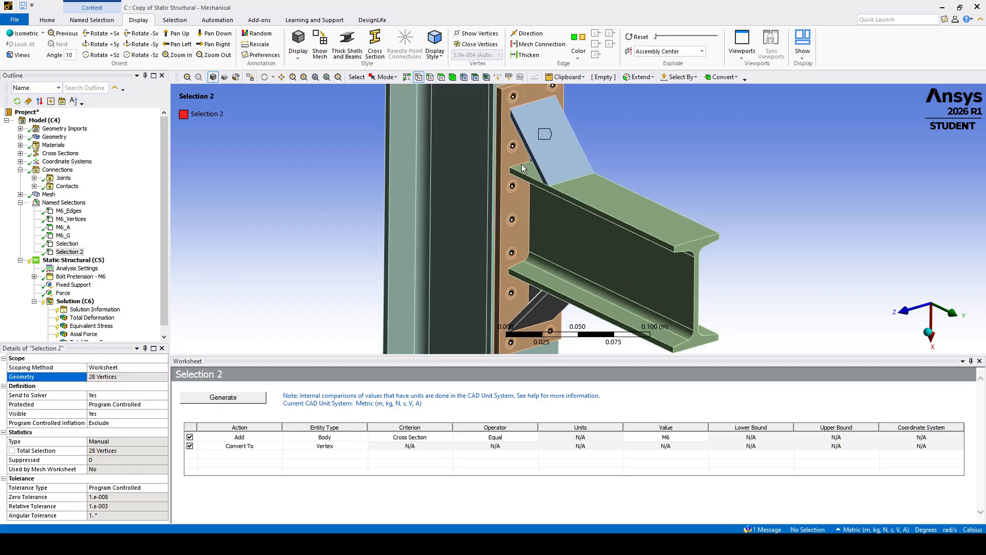
click(440, 77)
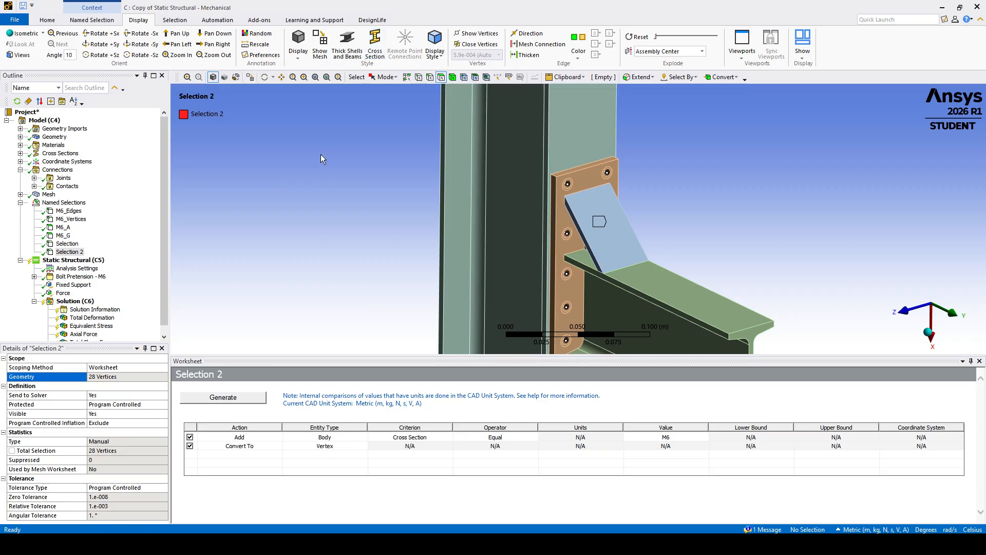
click(63, 203)
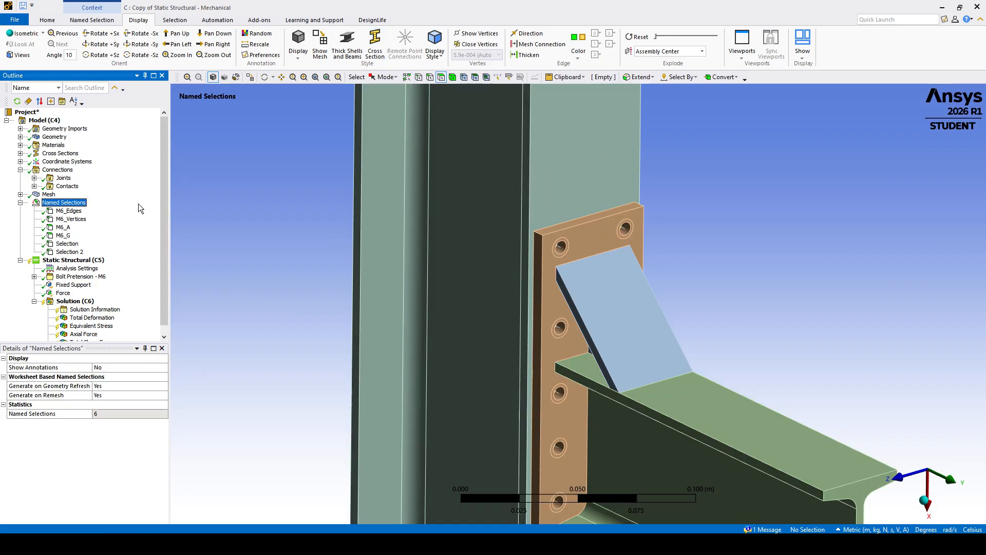
right_click(63, 204)
mouse_move(180, 206)
click(238, 210)
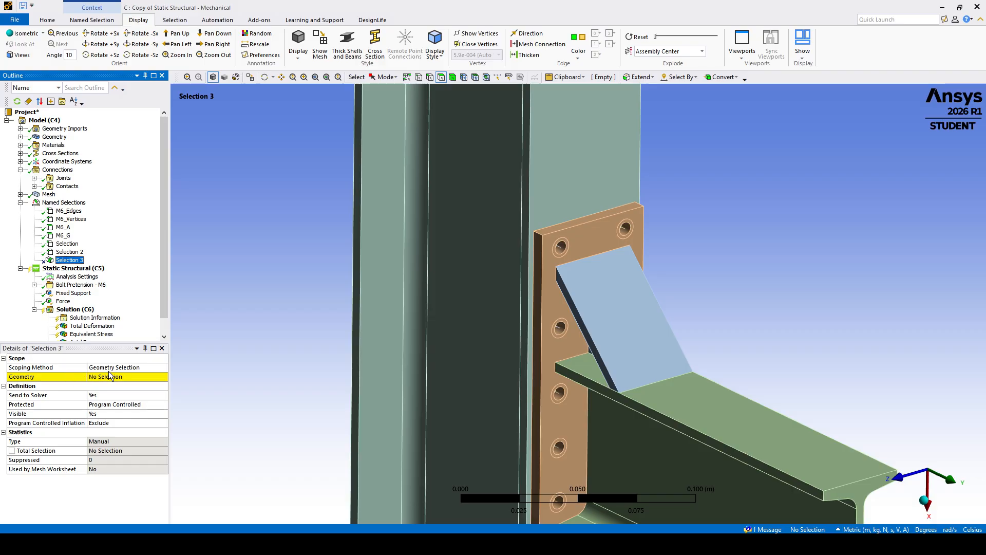
click(156, 368)
click(123, 386)
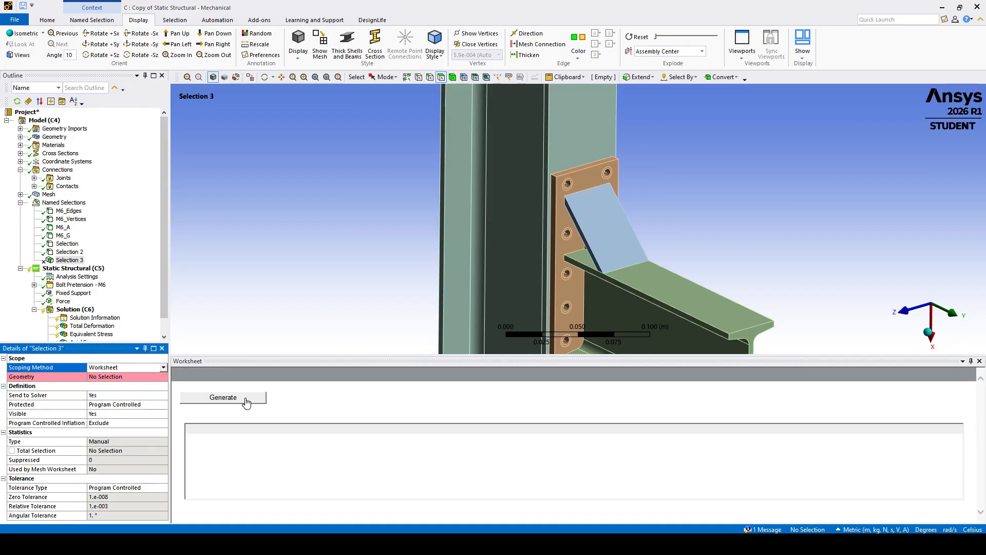
- Add a worksheet row for Face entities using the Size criterion and the Equal operator
right_click(235, 438)
click(256, 445)
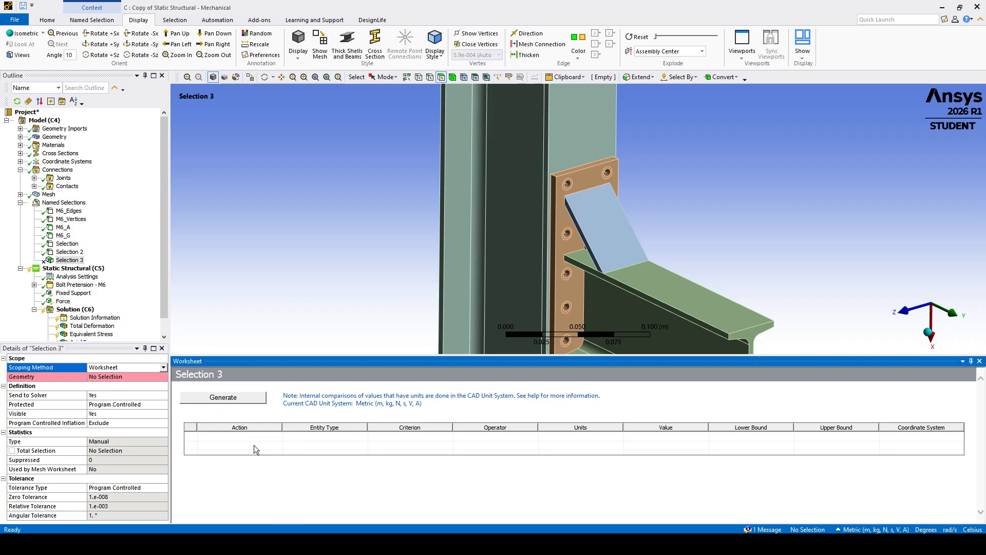
click(319, 438)
click(318, 438)
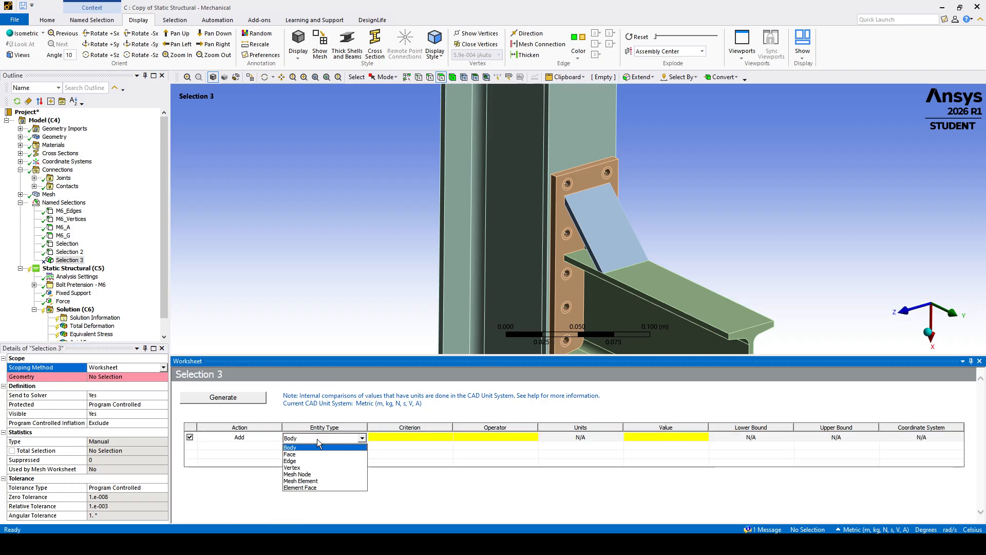
click(293, 454)
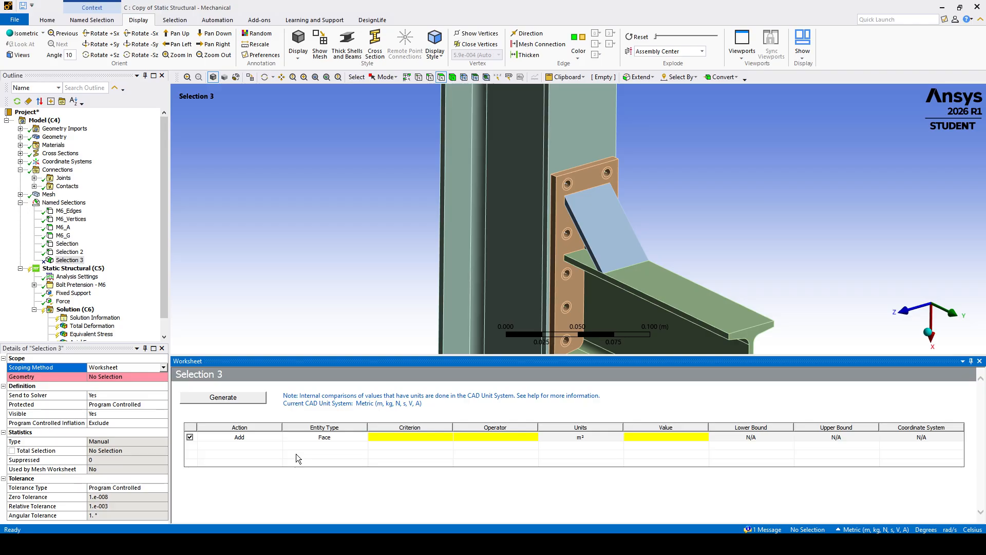
click(400, 437)
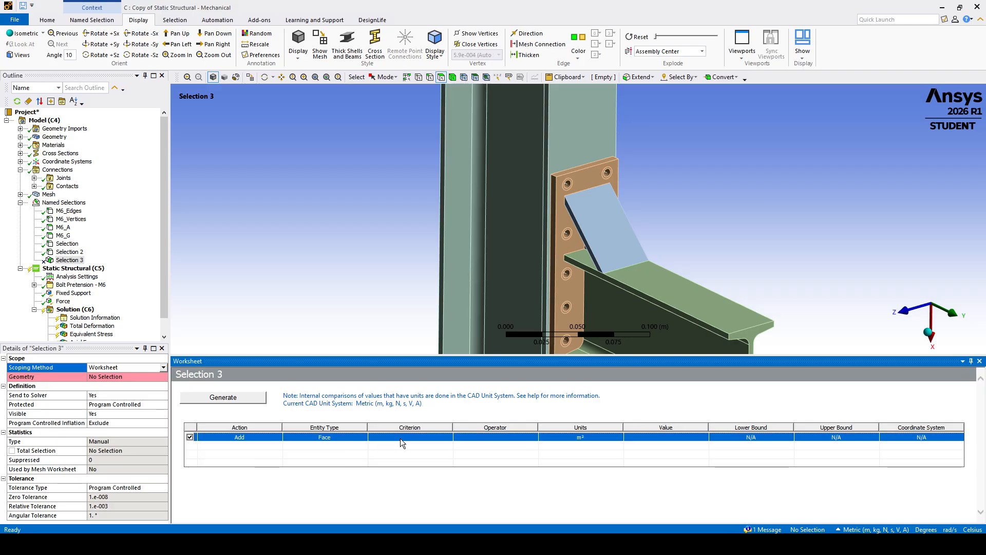
click(480, 438)
click(641, 439)
- Pick the ring-shaped face around an upper end-plate bolt hole and switch the units to Metric (mm, kg, N, s, mV, mA)
scroll(573, 182, up, 5)
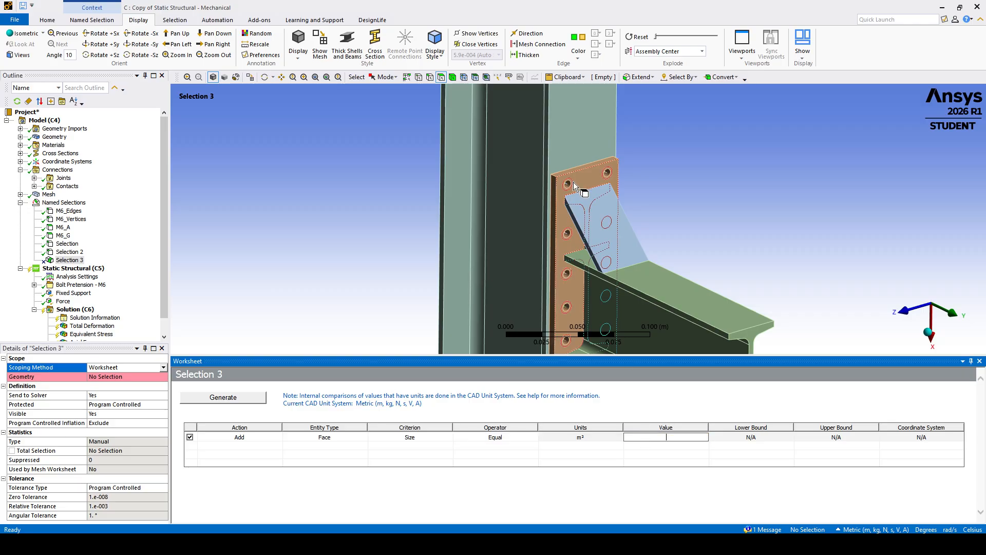
ctrl+middle_drag(562, 160, 569, 237)
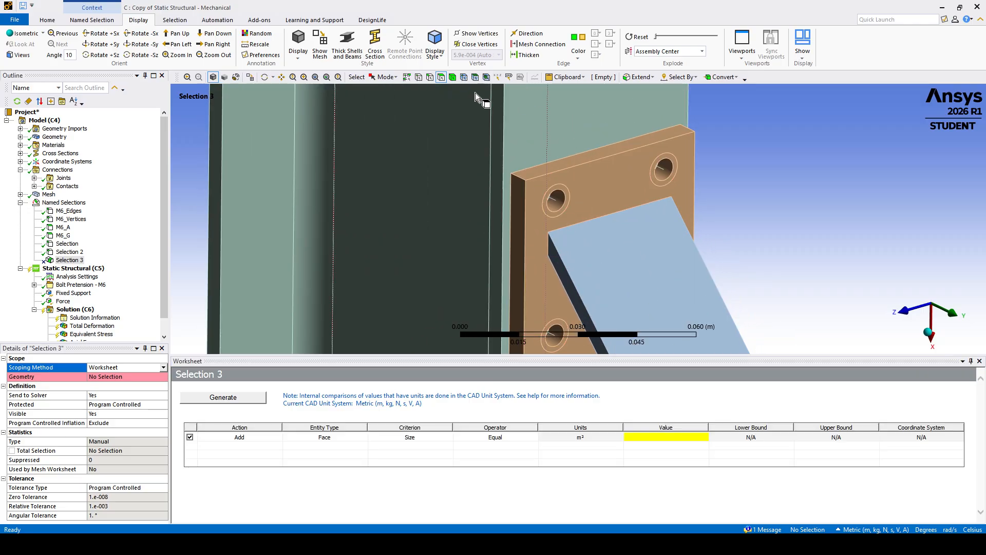
click(564, 187)
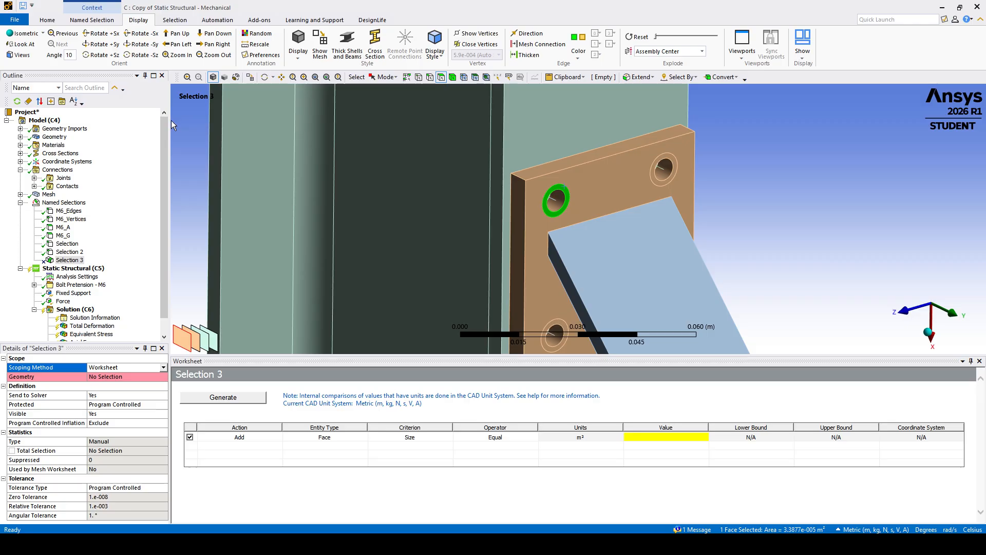
click(47, 20)
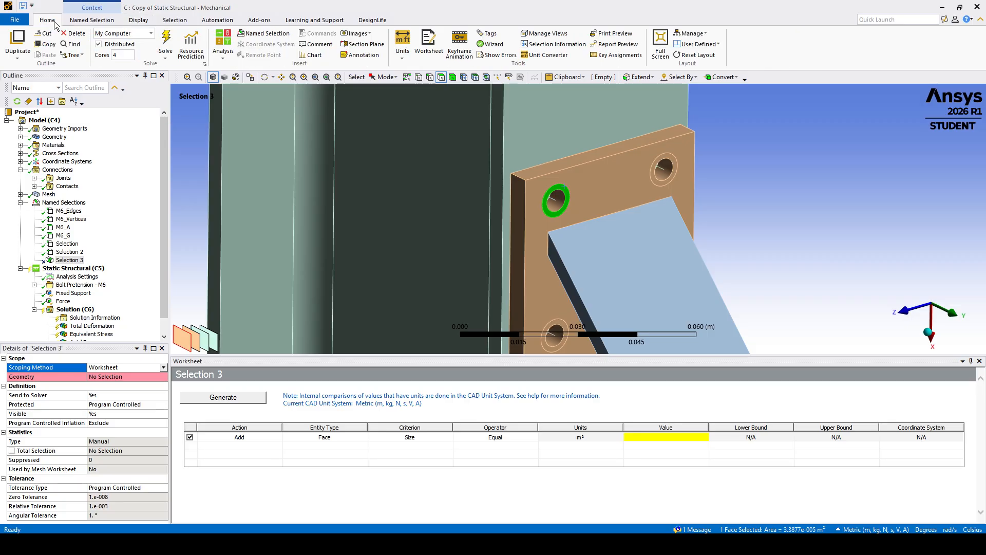
click(401, 60)
click(426, 98)
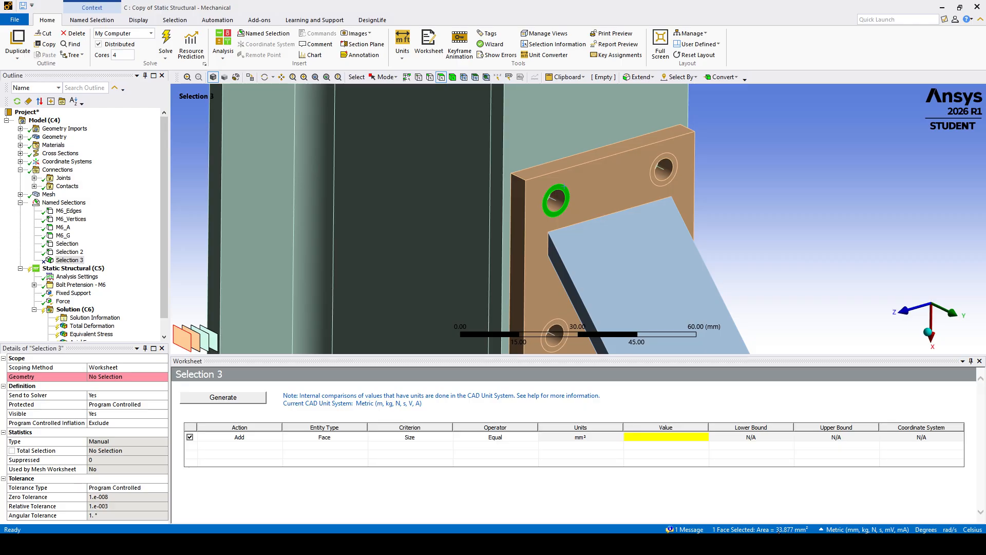
- Set the row's face size value to 33.877 mm², generate the named selection and check the scoped ring faces
click(662, 436)
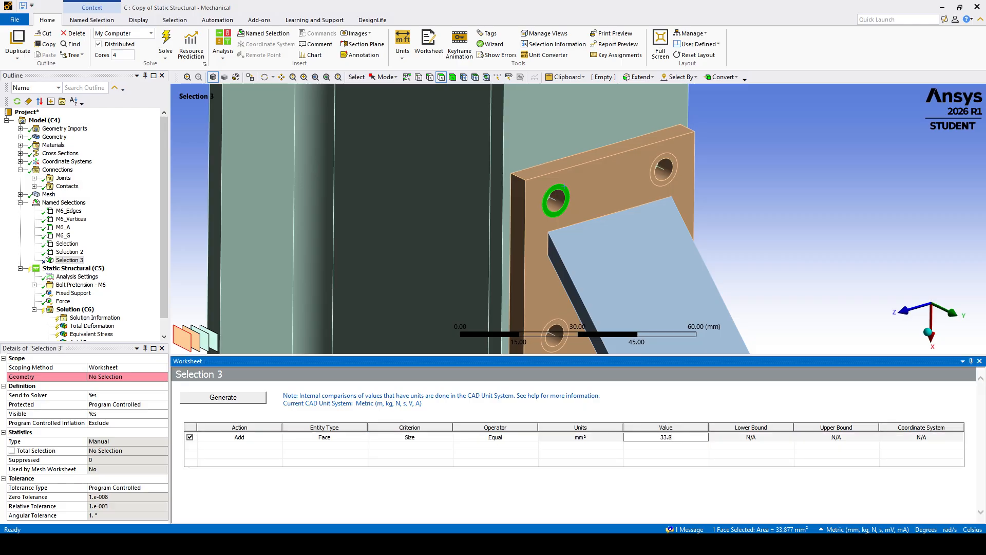
text(33.877)
click(214, 399)
click(849, 182)
scroll(716, 203, down, 7)
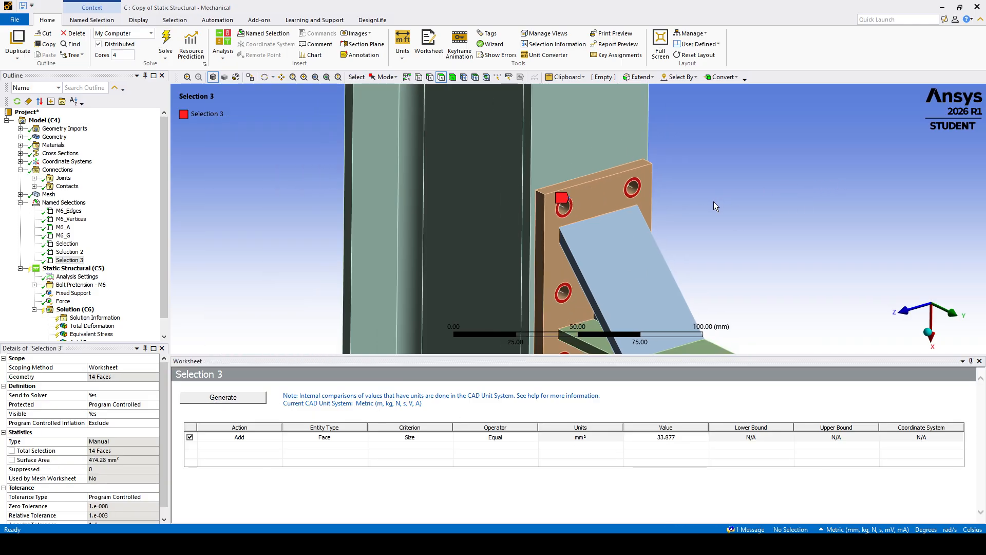
middle_drag(665, 237, 522, 197)
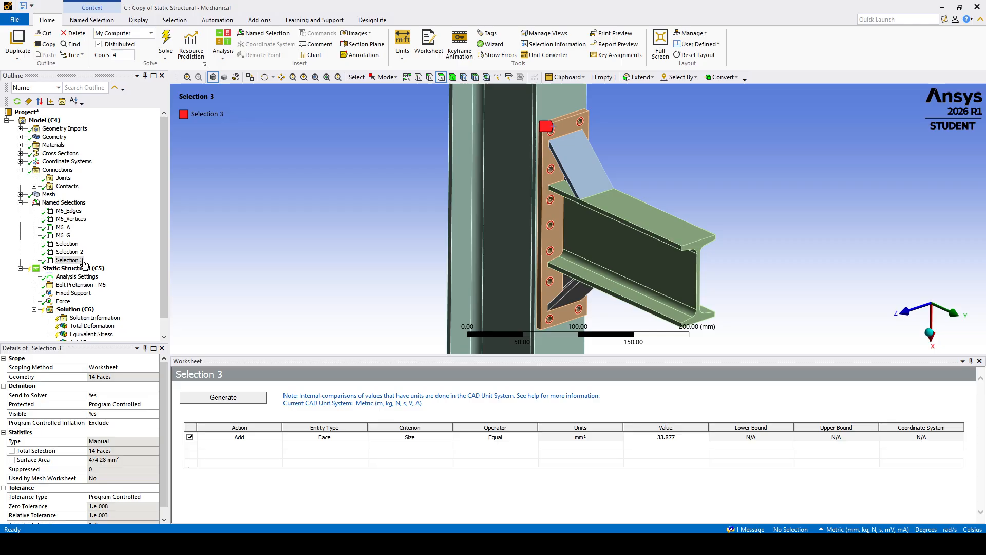
- Measure the areas of the ring face and the cylindrical inner face at an upper end-plate bolt hole
scroll(570, 183, up, 3)
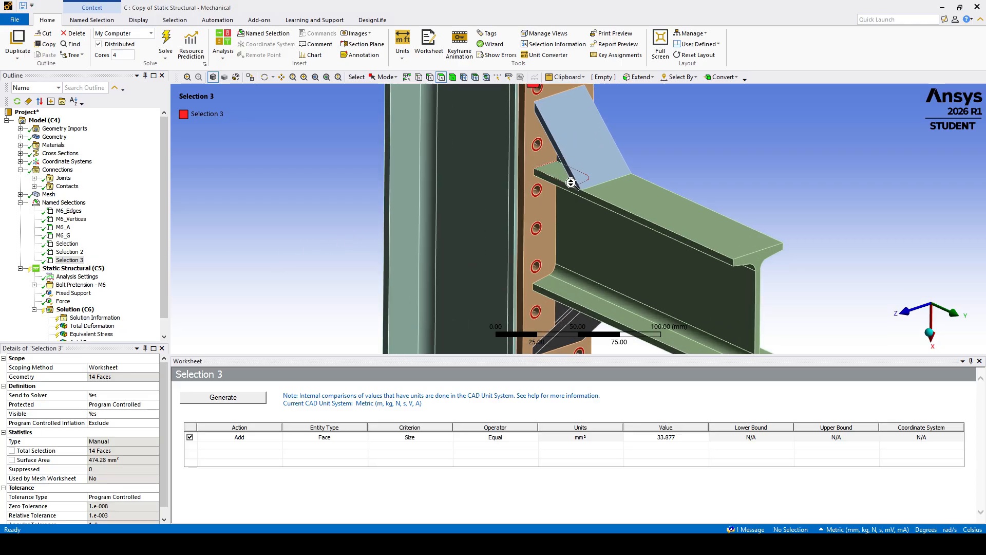
ctrl+middle_drag(570, 183, 580, 267)
scroll(568, 221, up, 5)
middle_drag(537, 204, 533, 184)
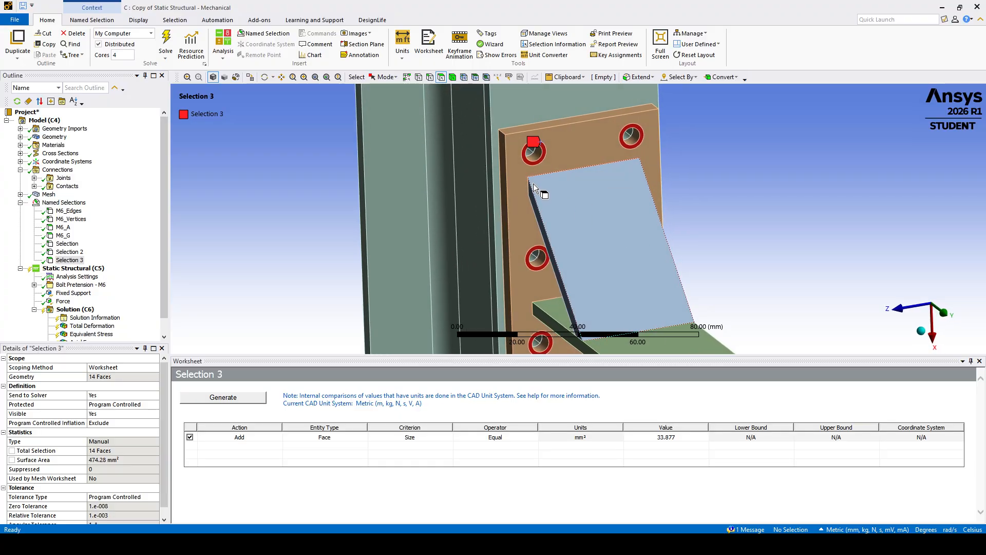
click(544, 149)
scroll(543, 166, up, 3)
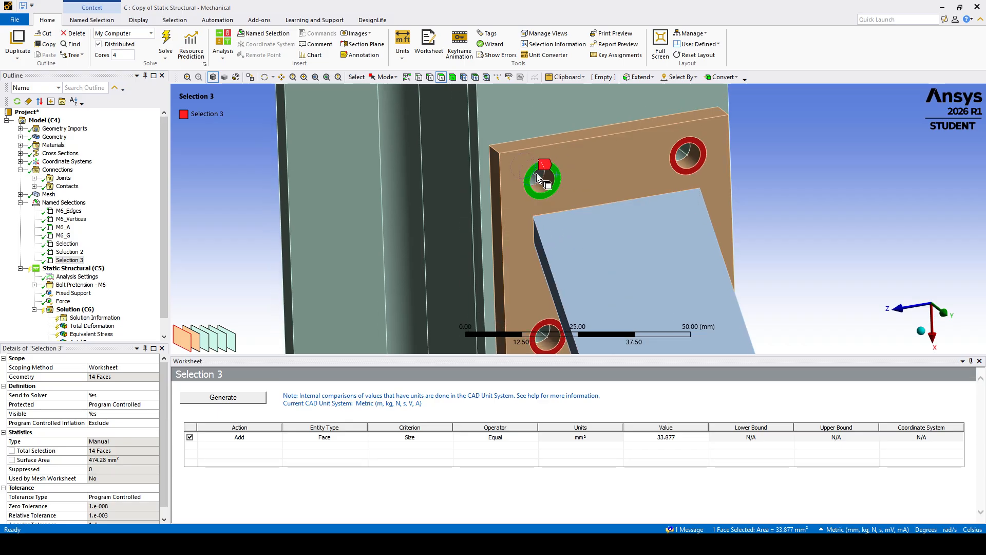
click(537, 183)
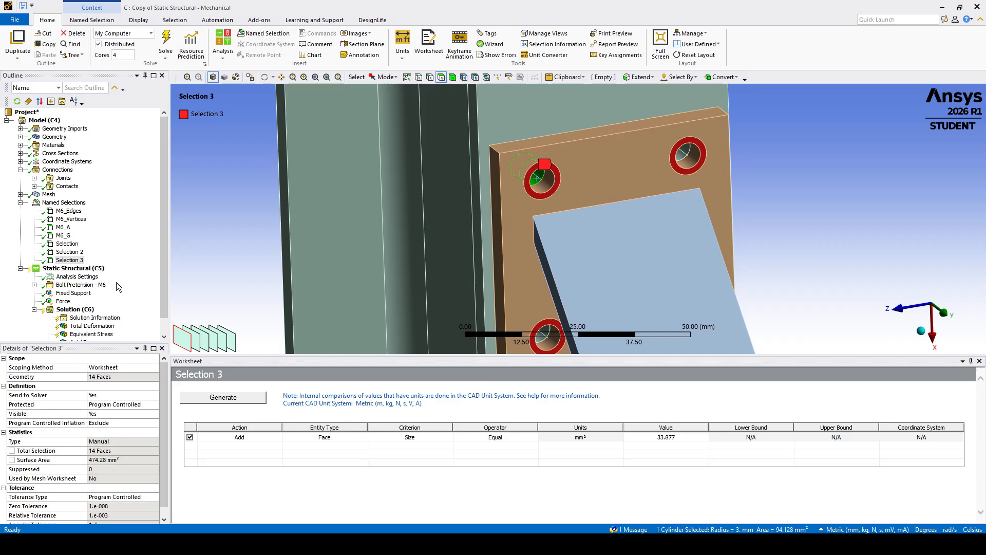
- Duplicate the ring-face named selection and set the copy's size value to the hole's cylindrical face area, 94.128 mm²
right_click(76, 262)
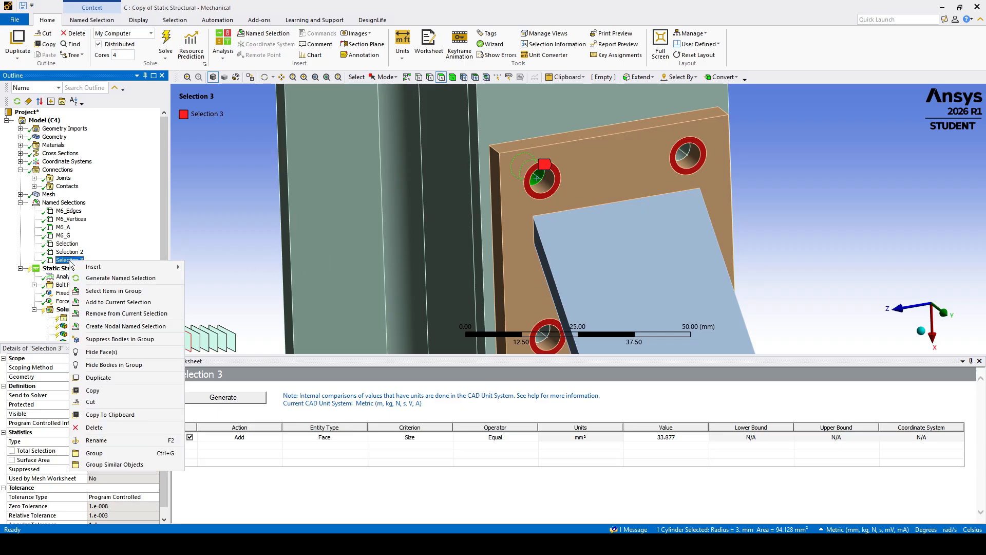
click(104, 379)
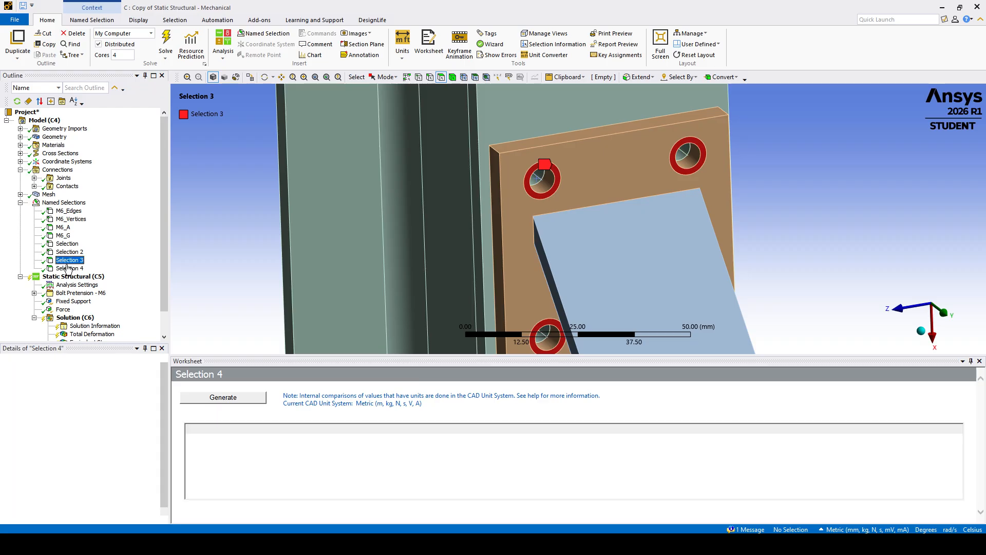
click(666, 437)
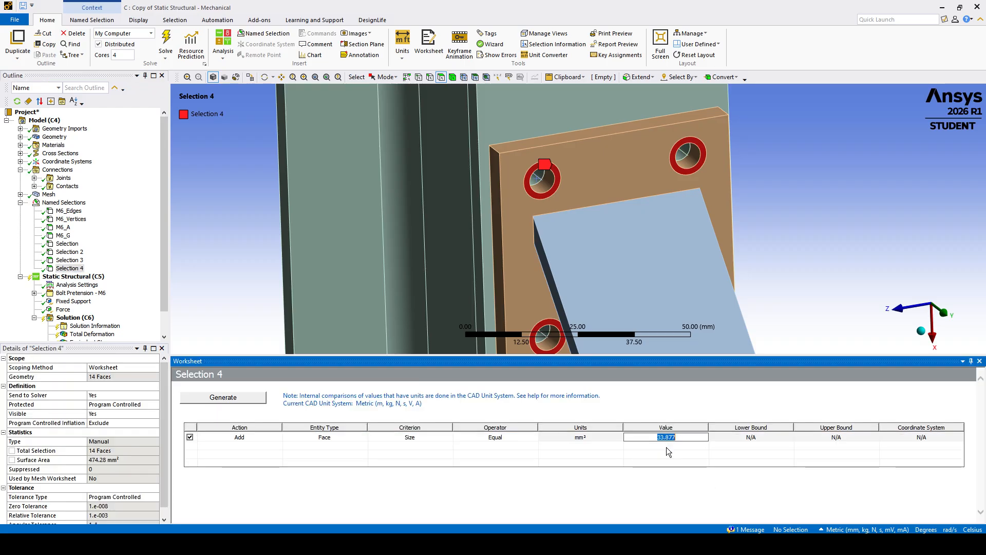
click(539, 175)
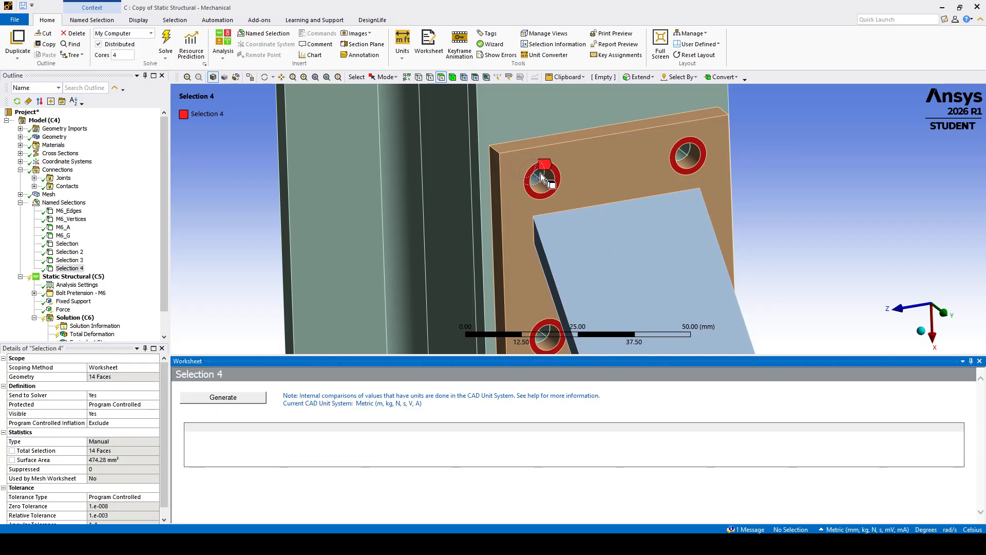
click(667, 437)
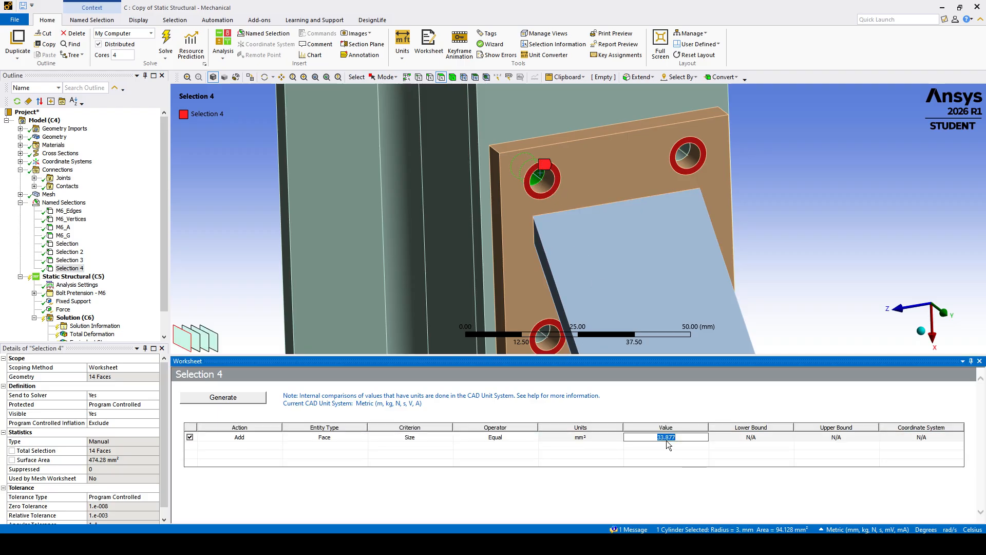
text(94.128)
- Generate the copied named selection and inspect the scoped bolt-hole faces across the whole joint
click(219, 396)
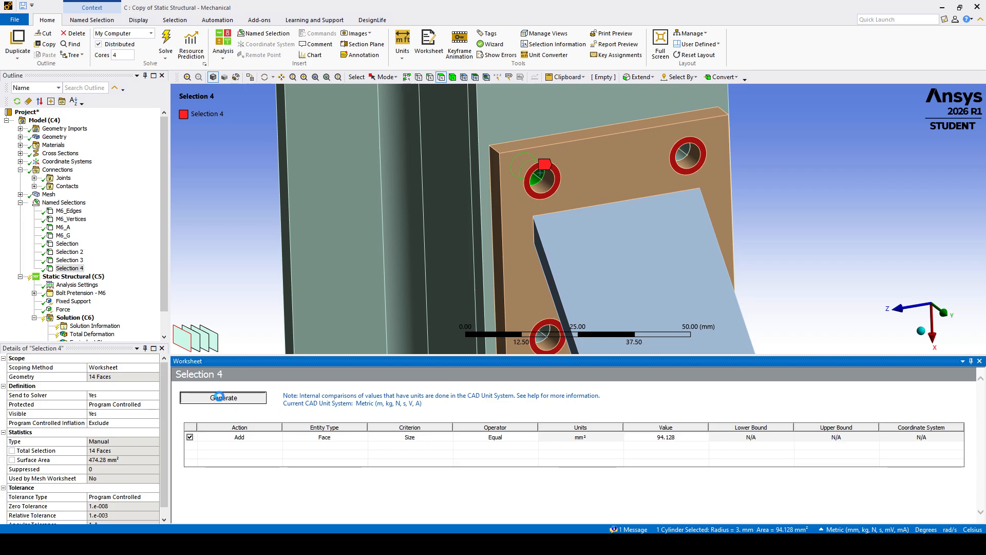
scroll(565, 211, down, 3)
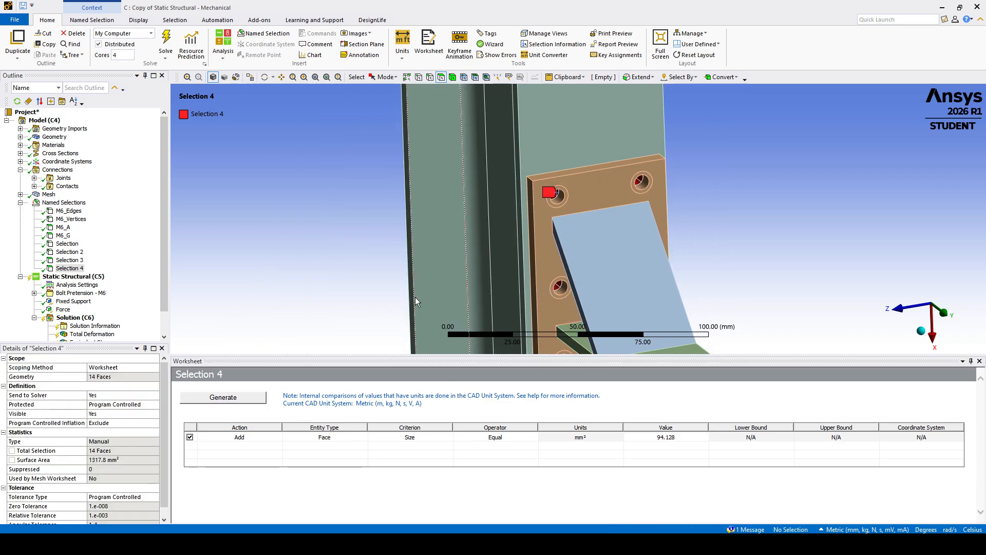
middle_drag(557, 284, 561, 225)
scroll(566, 220, down, 8)
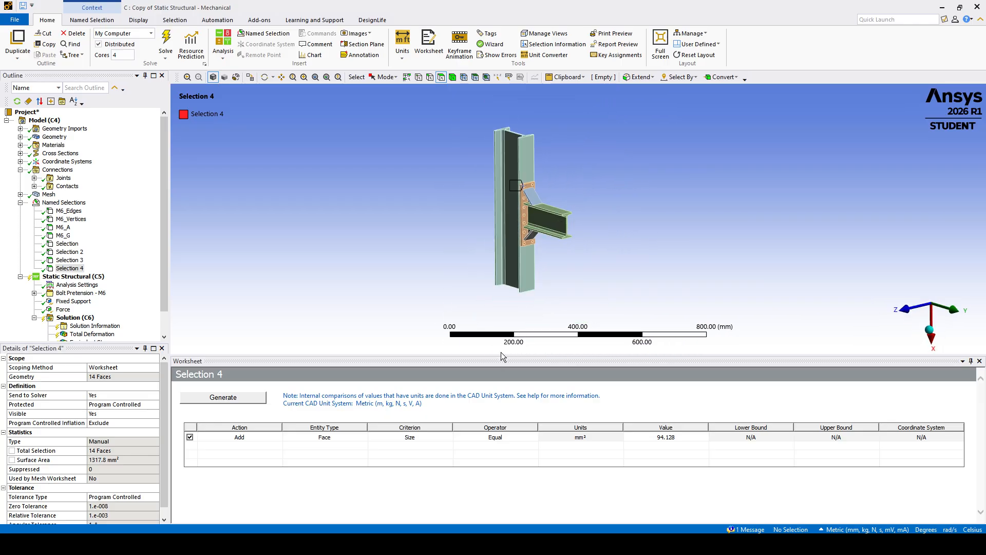
drag(500, 354, 500, 459)
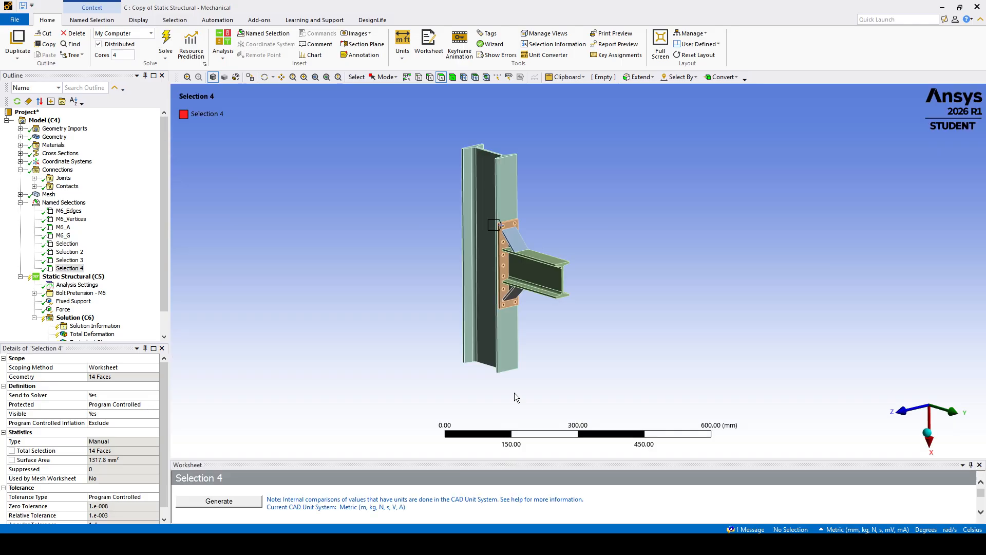
middle_drag(515, 303, 560, 304)
scroll(569, 298, up, 2)
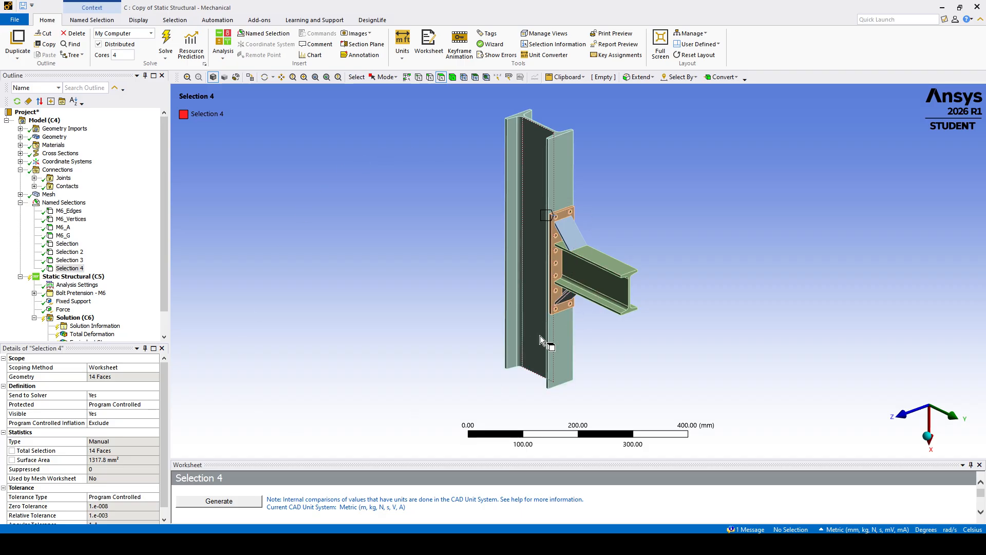
ctrl+middle_drag(513, 270, 497, 287)
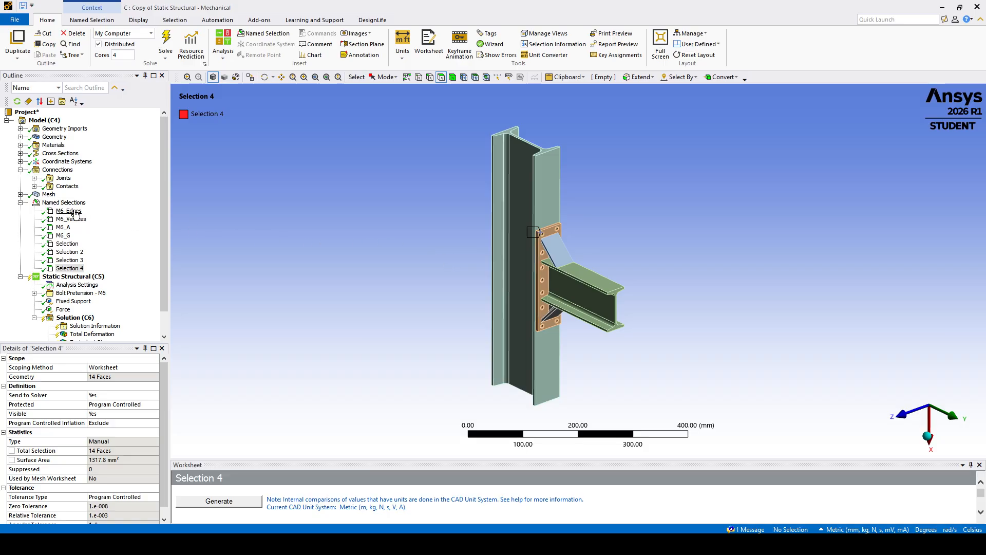
- Delete the four named selections from Selection through Selection 4 together
click(68, 243)
shift+click(69, 268)
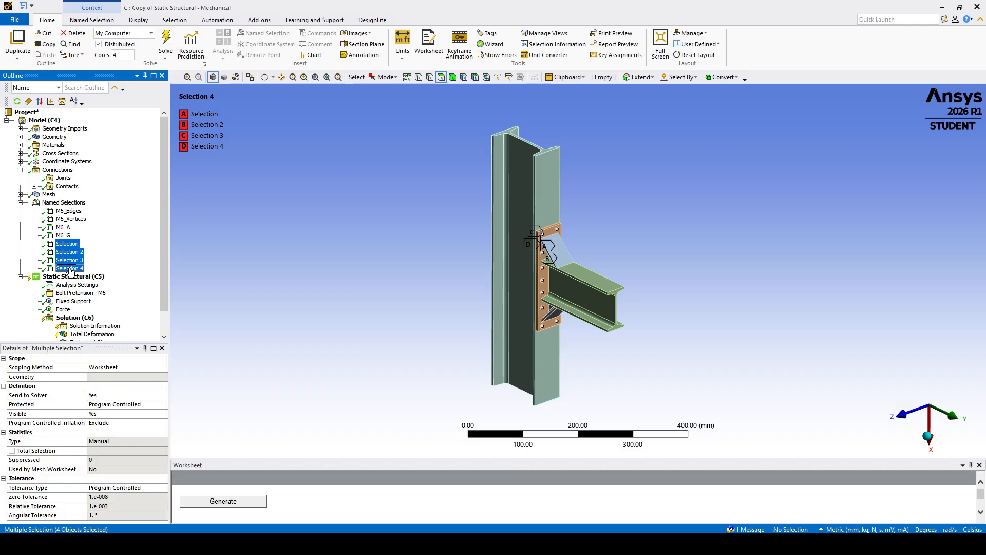
right_click(71, 269)
click(103, 375)
click(491, 311)
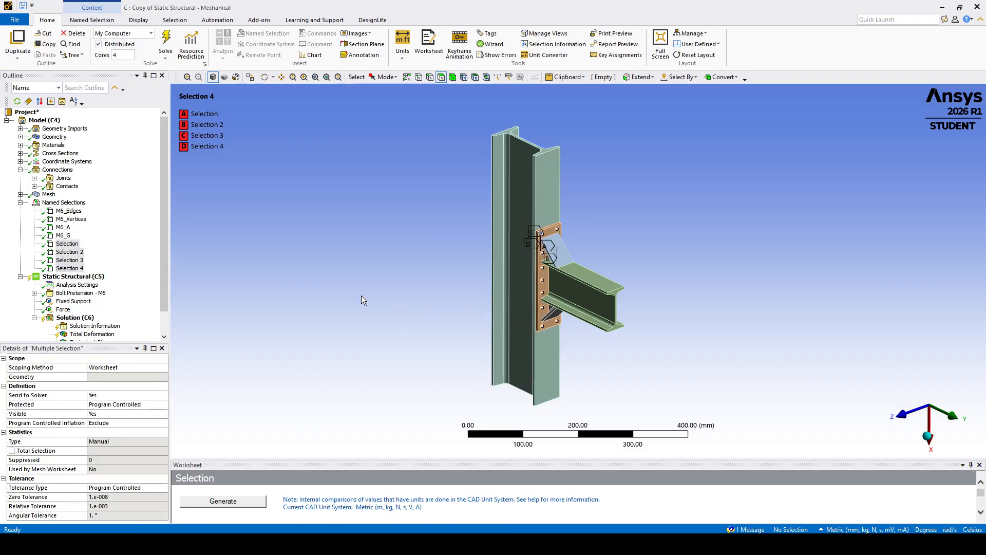
- Examine the M6 named selections, the expanded Joints group and the bolt holes on the end plate
click(69, 210)
click(63, 235)
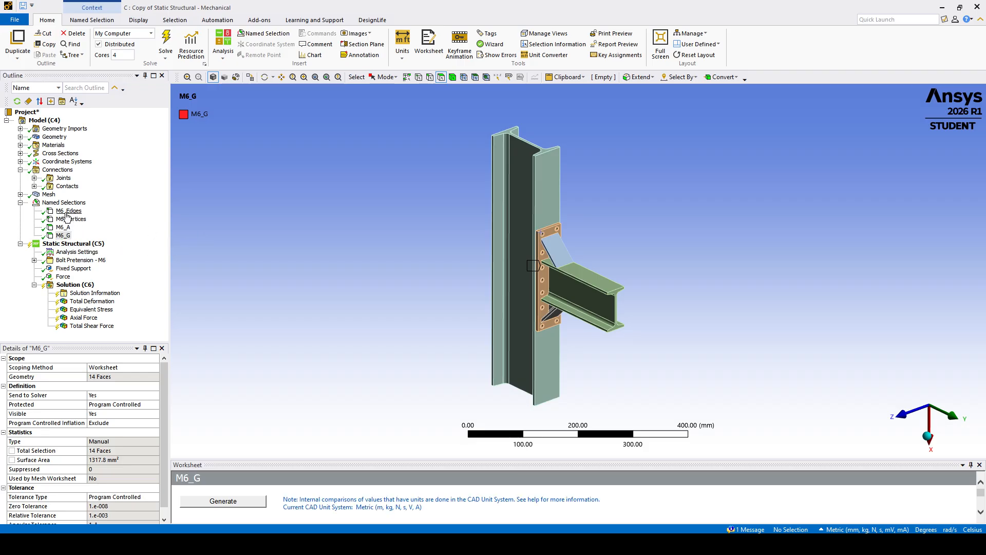
double_click(61, 180)
scroll(508, 320, up, 8)
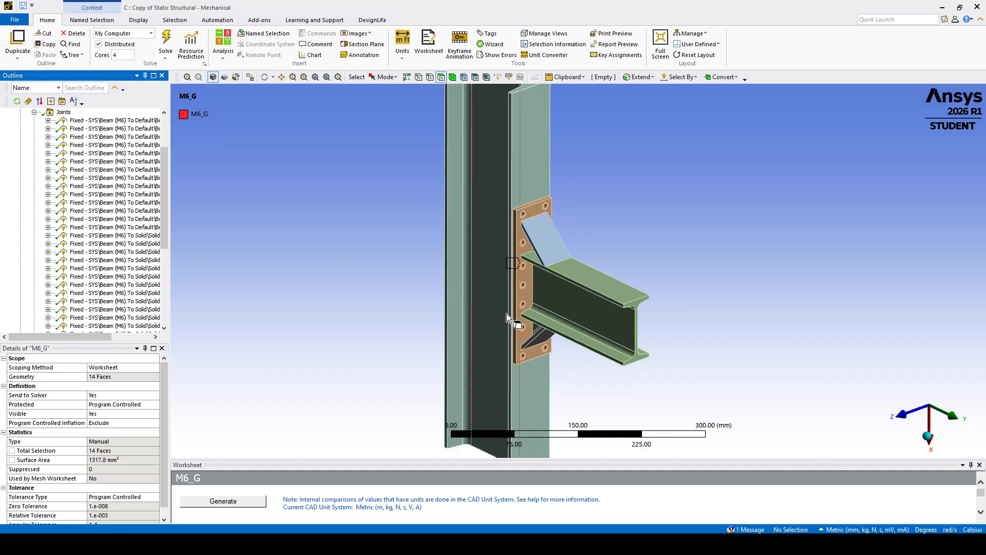
ctrl+middle_drag(453, 236, 515, 340)
scroll(515, 340, up, 5)
ctrl+middle_drag(417, 231, 523, 292)
scroll(522, 292, up, 6)
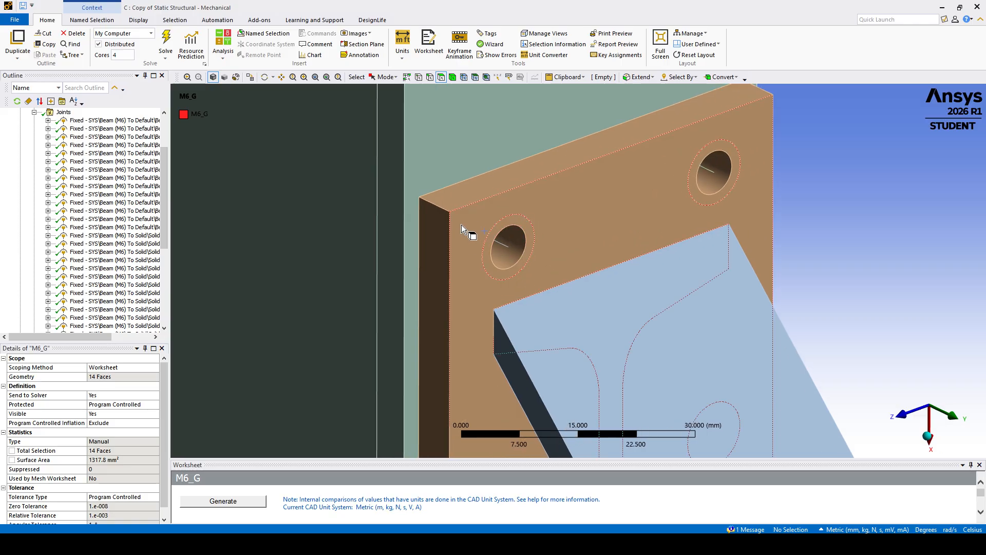
scroll(463, 226, down, 10)
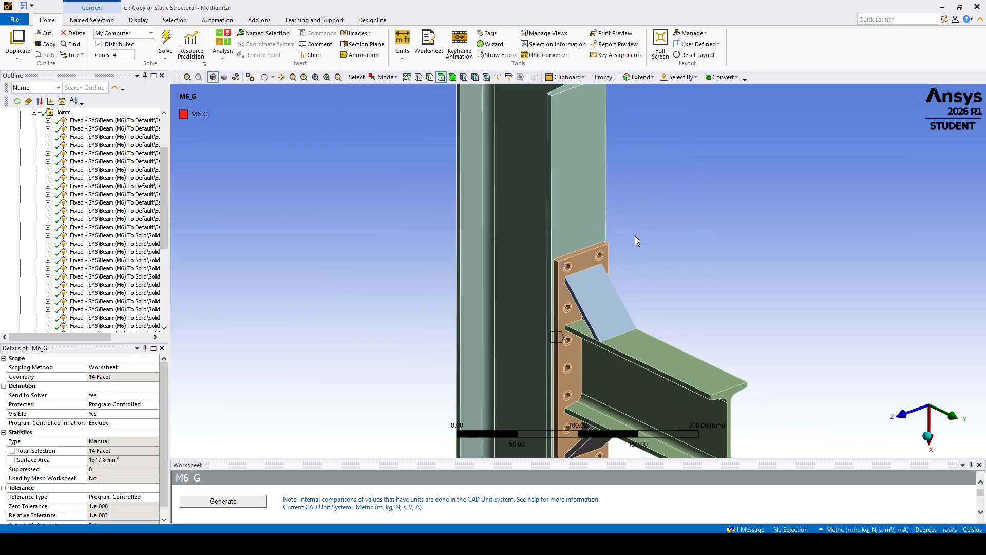
ctrl+middle_drag(572, 331, 550, 244)
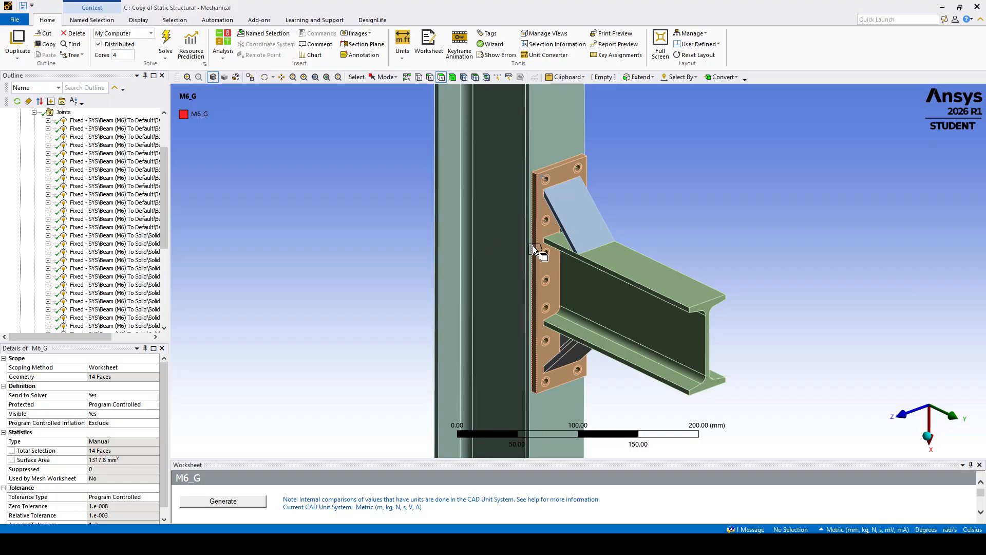
- Look through the list of fixed bolt joints and collapse the Joints group
scroll(105, 237, down, 5)
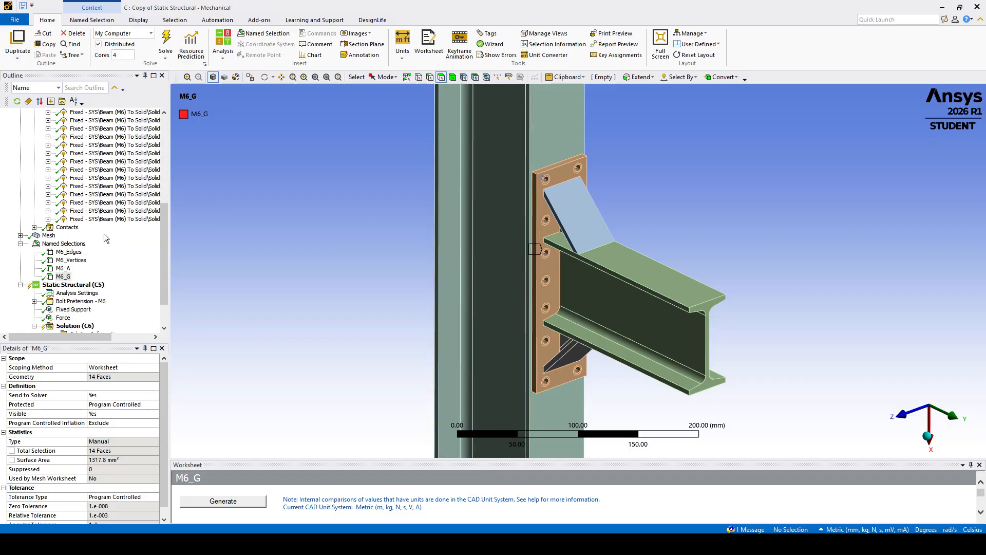
scroll(106, 237, up, 2)
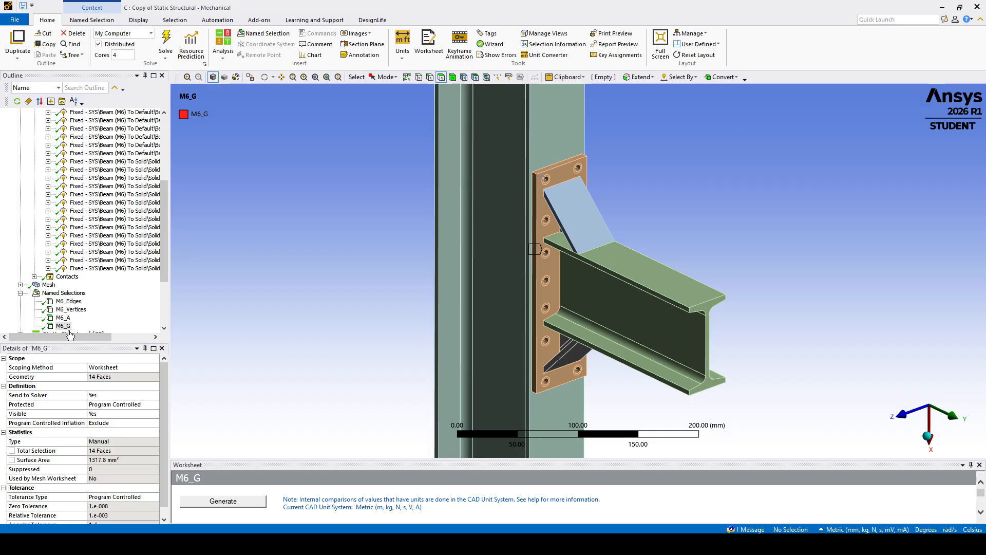
scroll(66, 304, up, 6)
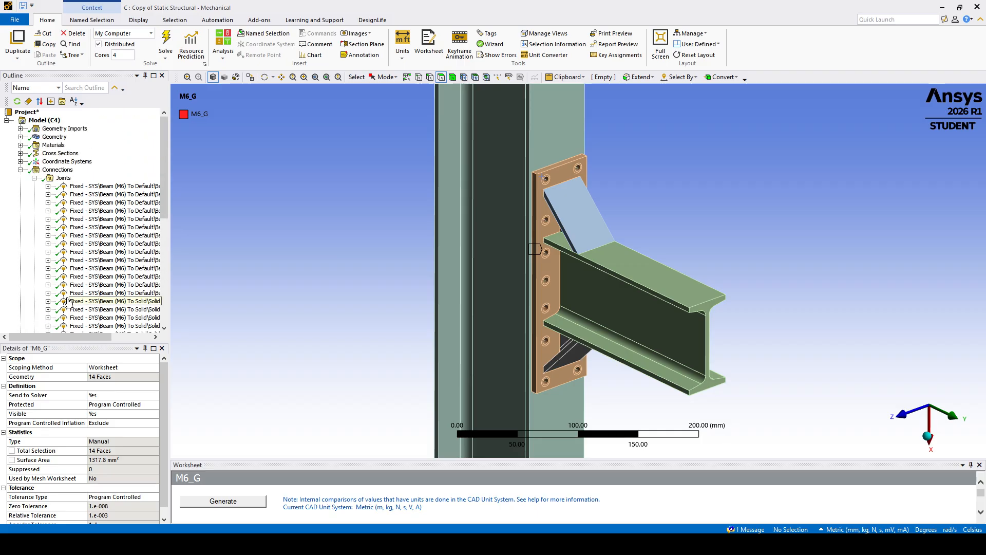
click(34, 179)
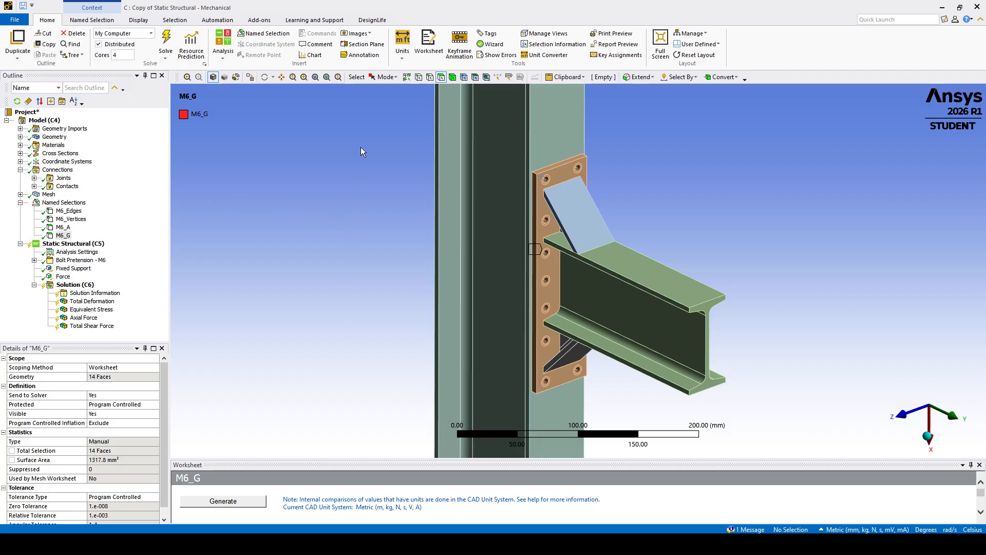
- Insert a new joint under Connections and enlarge the details area to show its reference and mobile settings
click(138, 19)
click(802, 45)
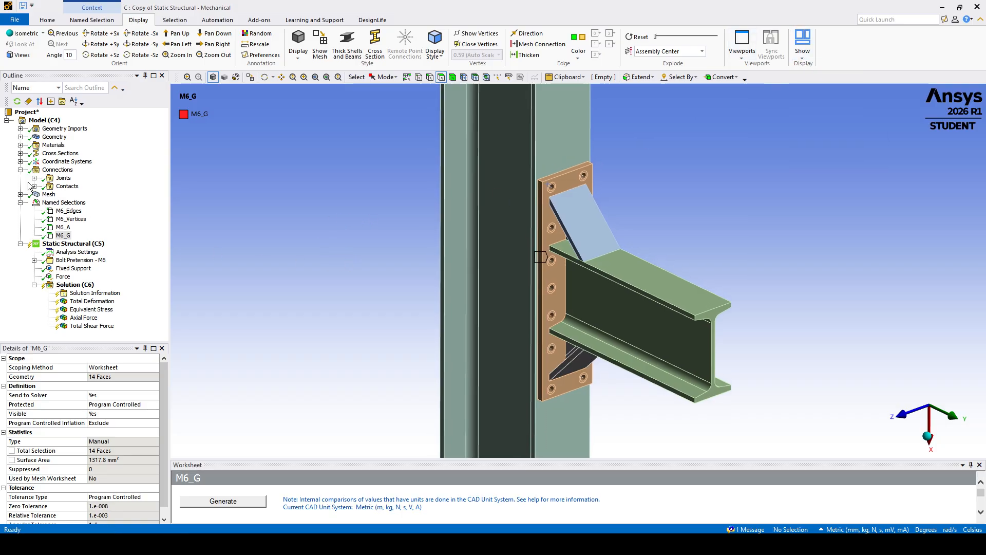
click(57, 170)
right_click(58, 174)
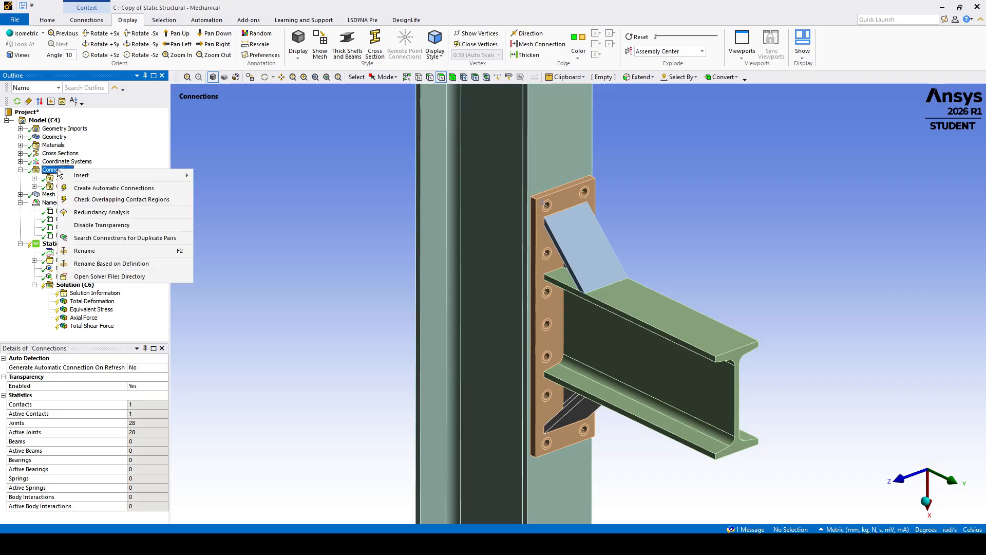
mouse_move(109, 177)
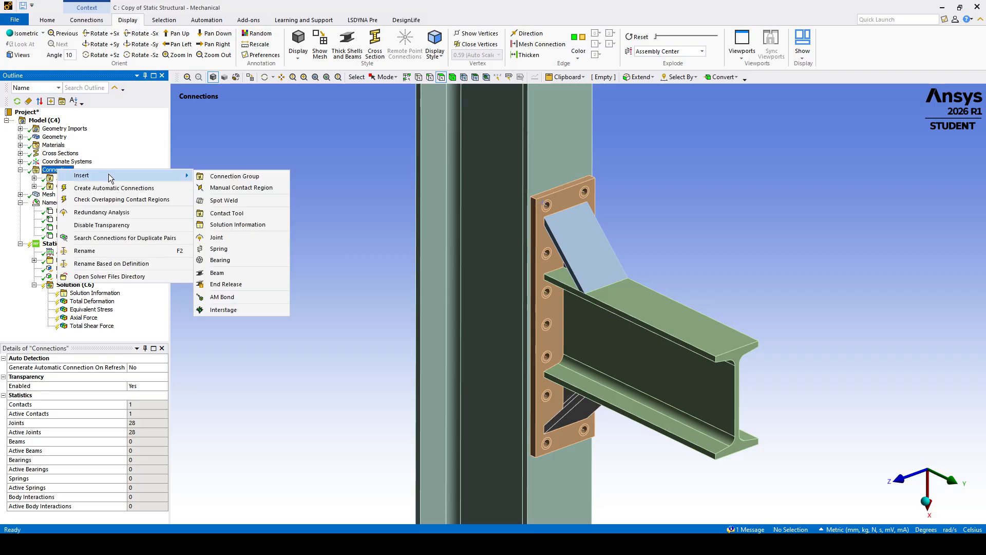
click(230, 237)
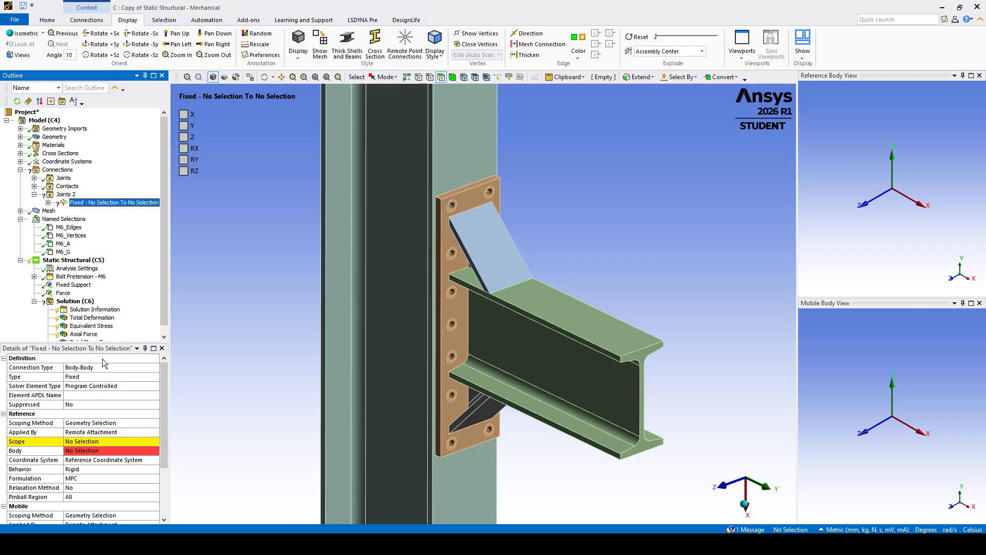
drag(107, 341, 106, 251)
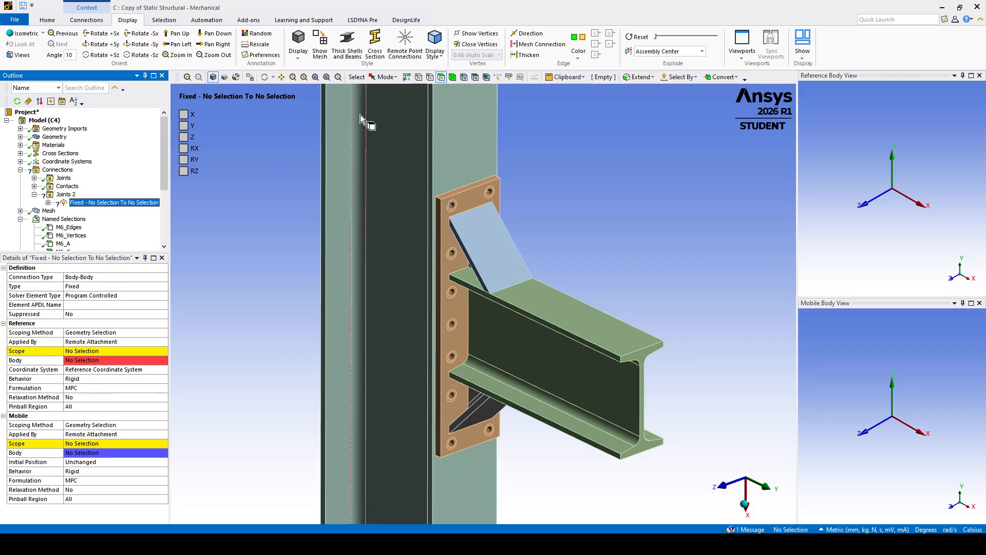
- Scope the new fixed joint's reference side to the M6 bolt's end vertex in the end plate's upper-left hole
click(419, 78)
scroll(545, 330, up, 4)
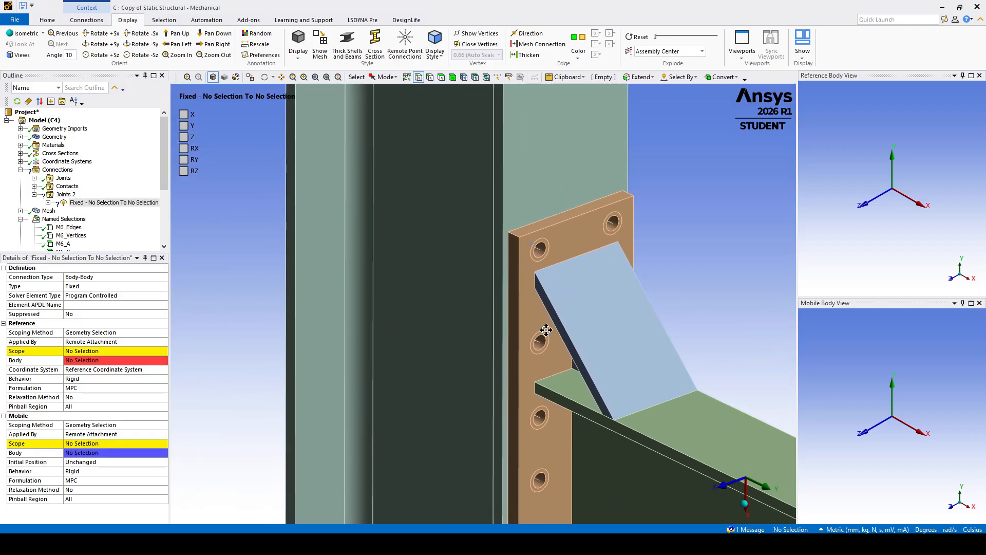
ctrl+middle_drag(546, 330, 562, 334)
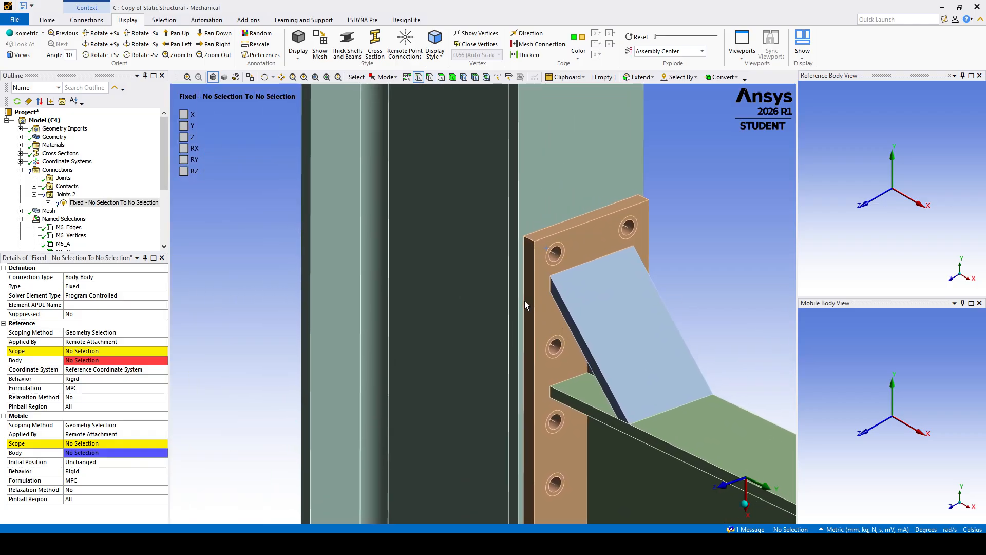
mouse_move(532, 301)
middle_down()
mouse_move(529, 285)
mouse_move(532, 302)
middle_up()
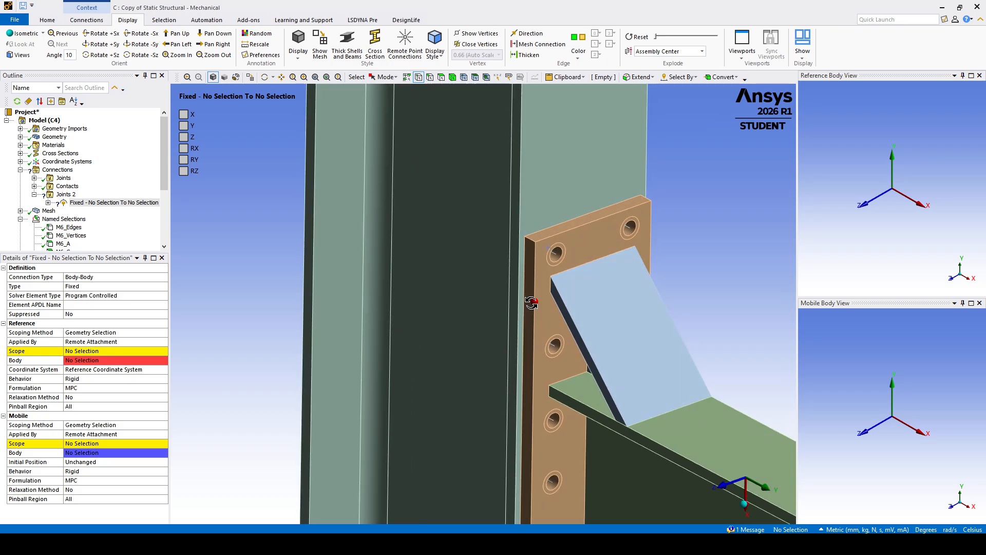
scroll(574, 279, up, 10)
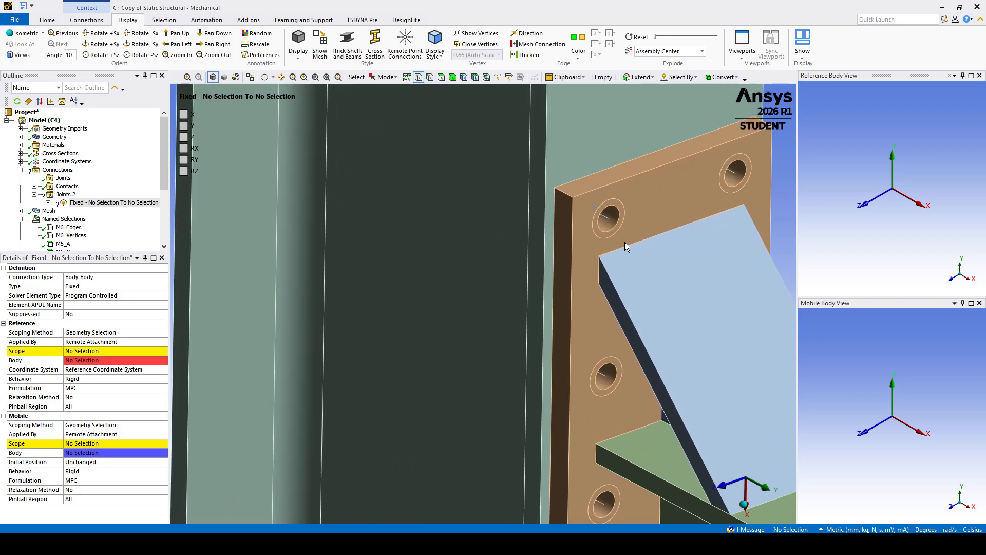
click(534, 244)
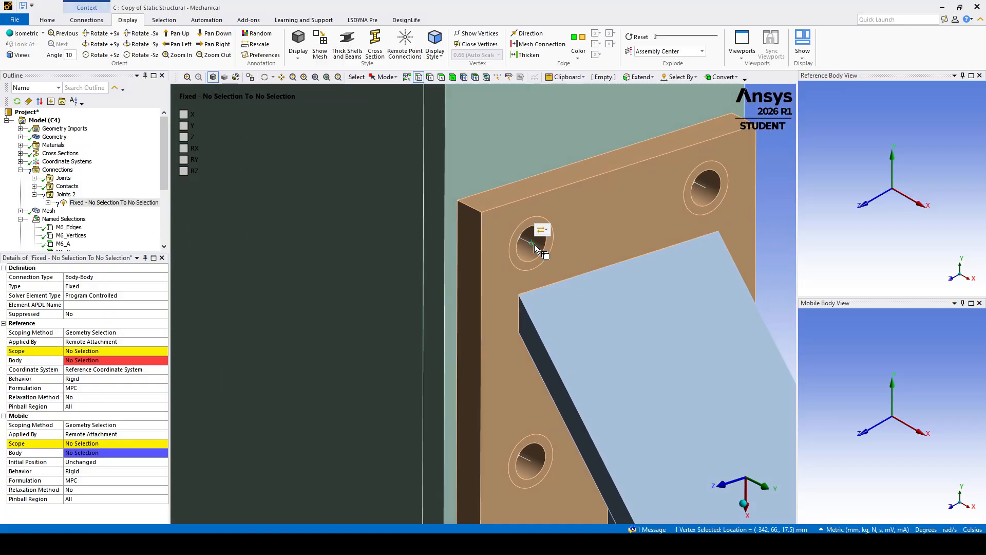
click(77, 352)
click(78, 352)
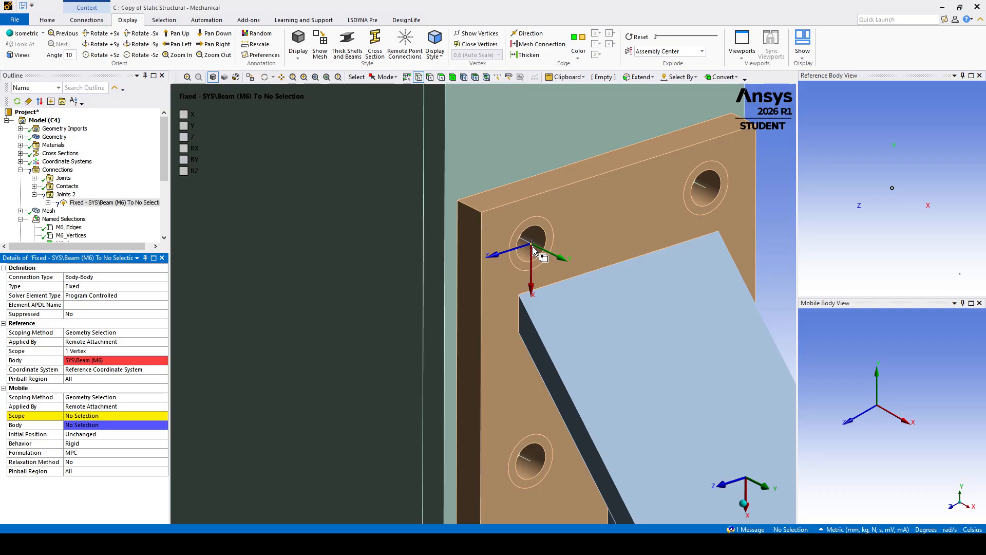
- Scope the joint's mobile side to the ring face around the same upper-left bolt hole
click(442, 78)
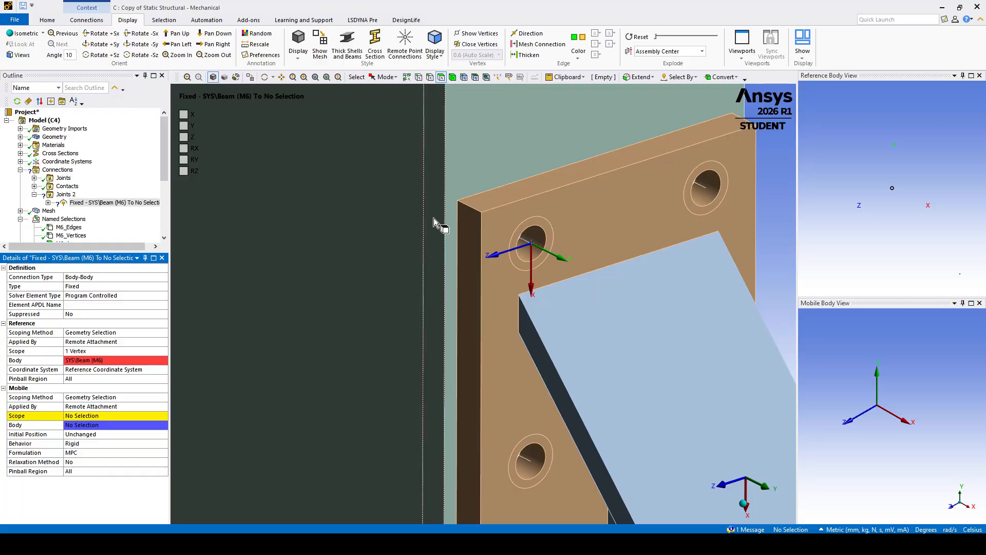
click(540, 226)
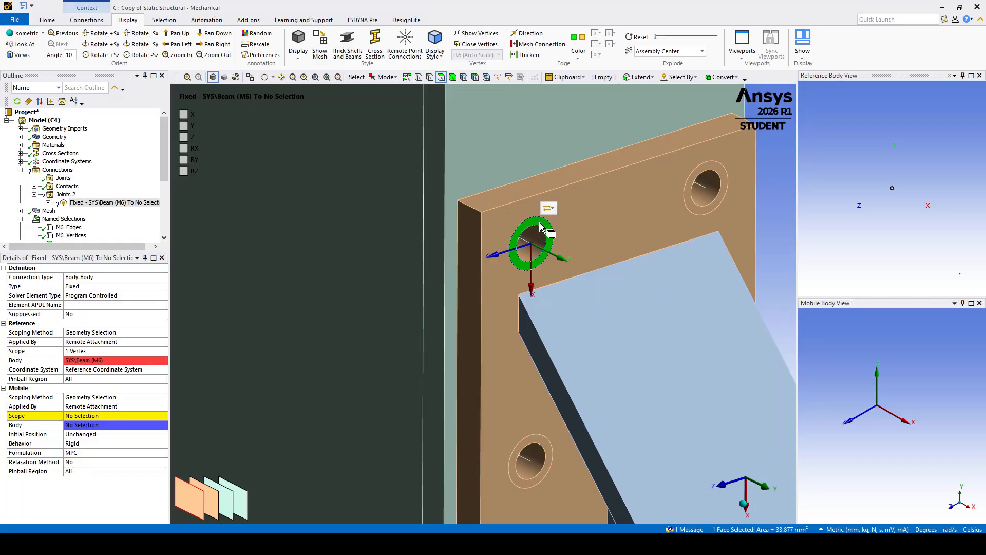
click(80, 416)
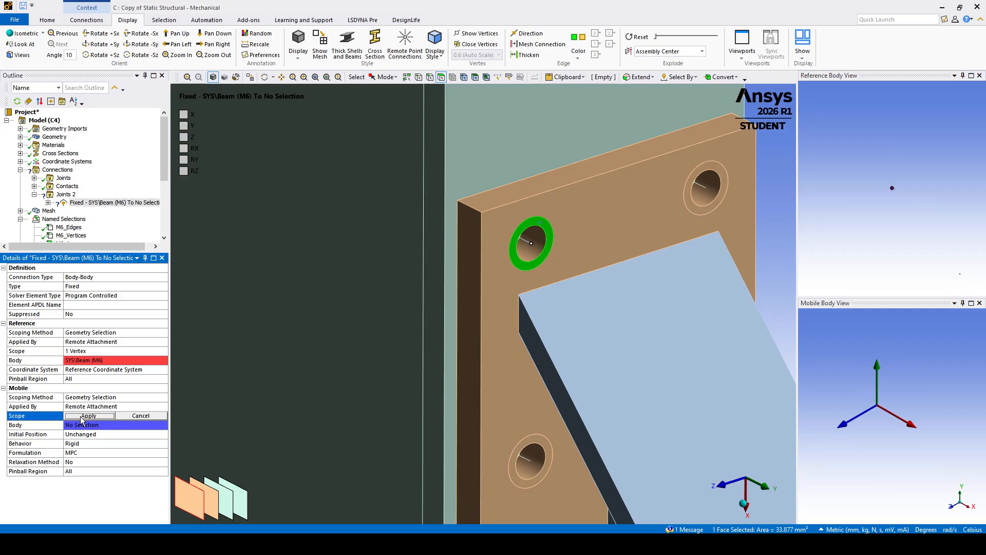
- Scope the mobile side of the fixed joint to the ring face around the plate's upper corner bolt hole
click(78, 416)
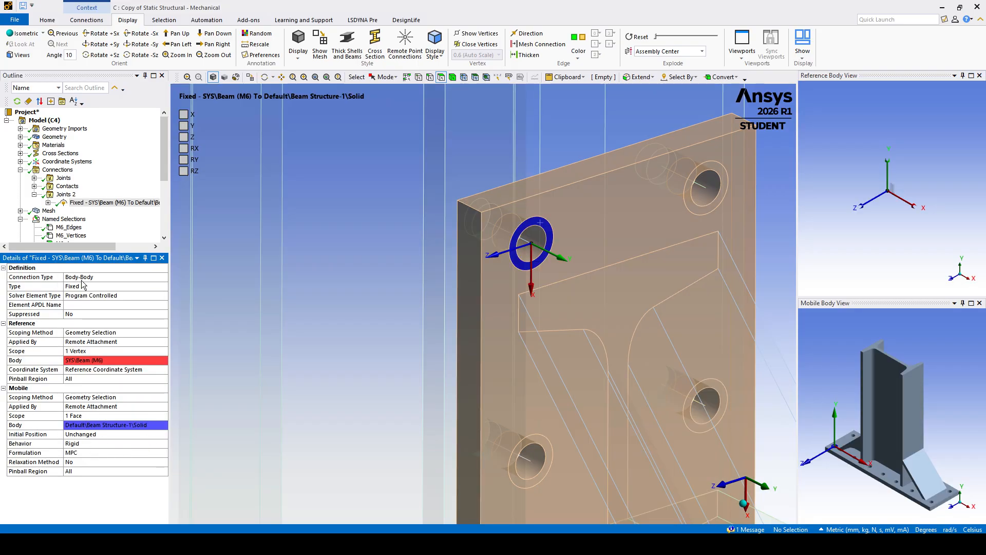
scroll(498, 263, down, 5)
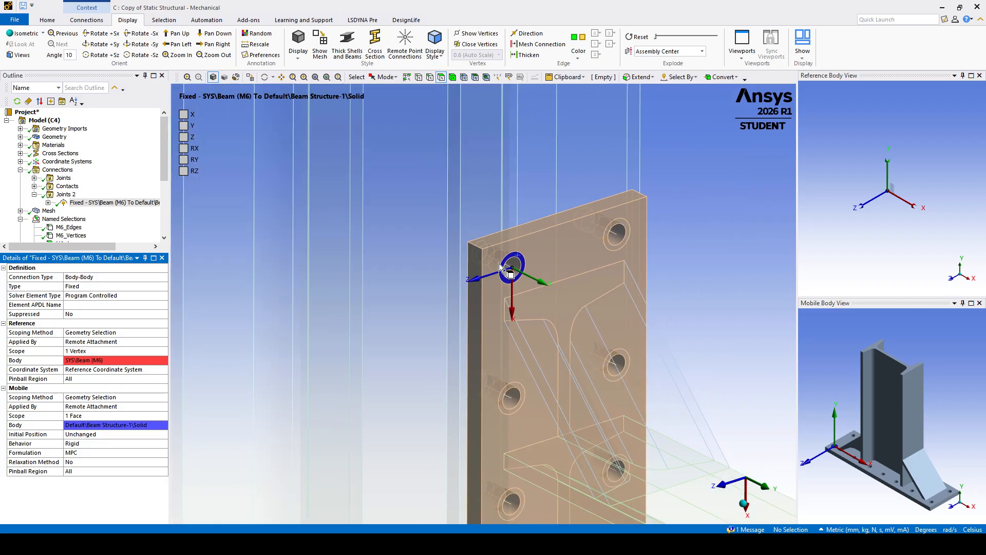
scroll(506, 280, up, 2)
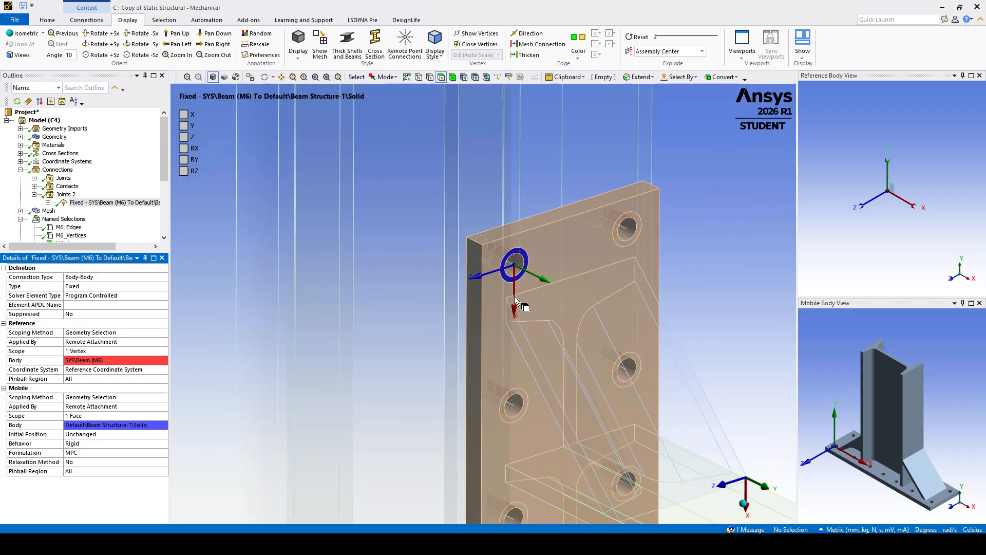
scroll(521, 258, down, 4)
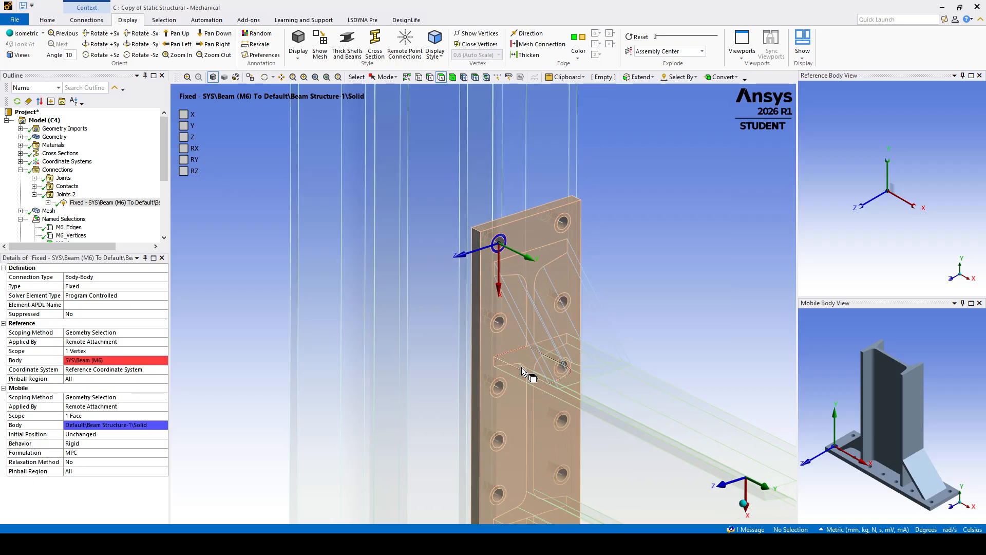
scroll(514, 252, up, 1)
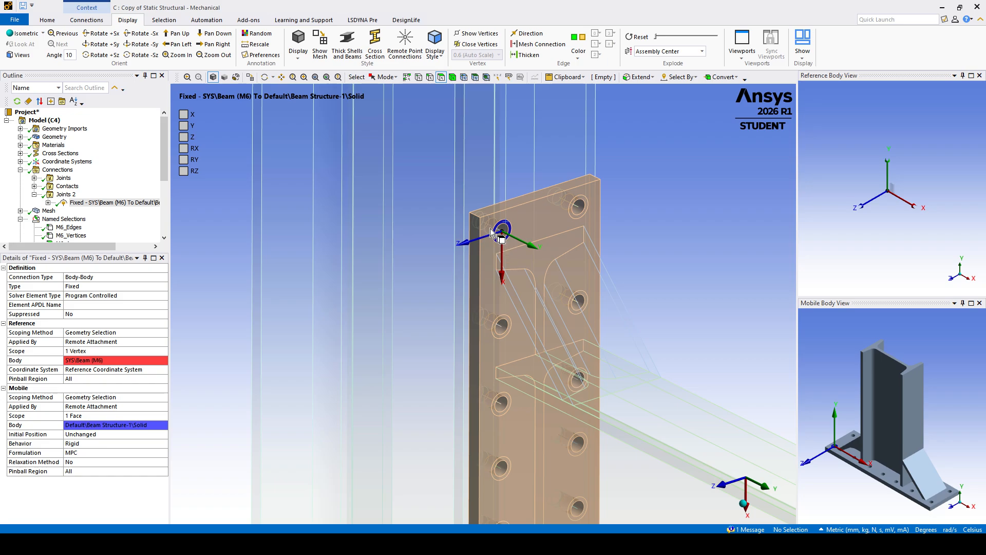
scroll(488, 226, down, 2)
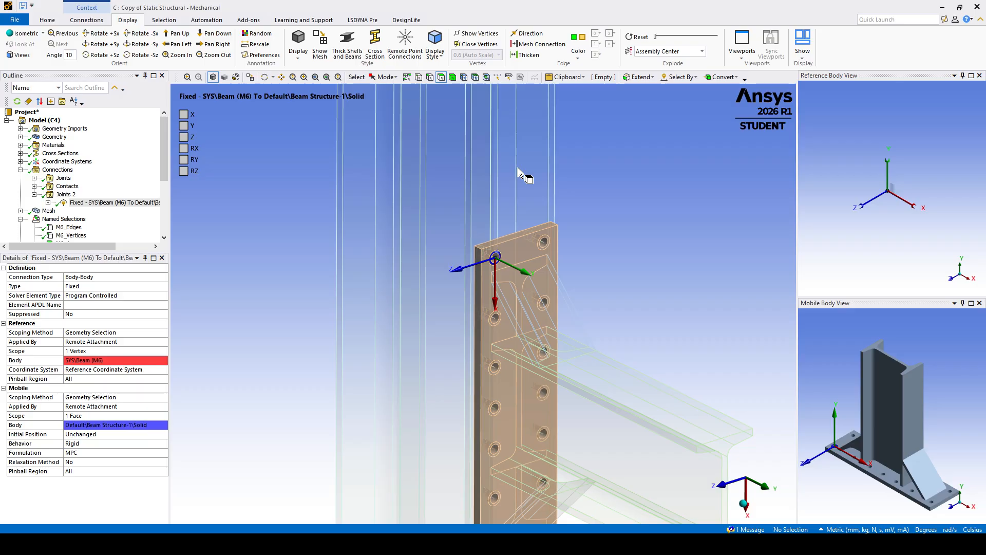
ctrl+middle_drag(523, 237, 516, 201)
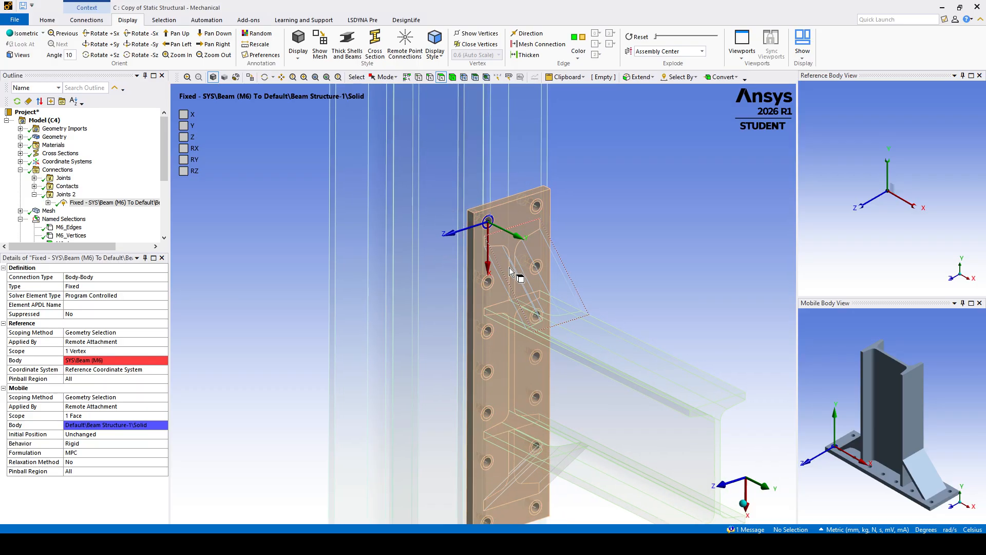
middle_drag(510, 267, 505, 273)
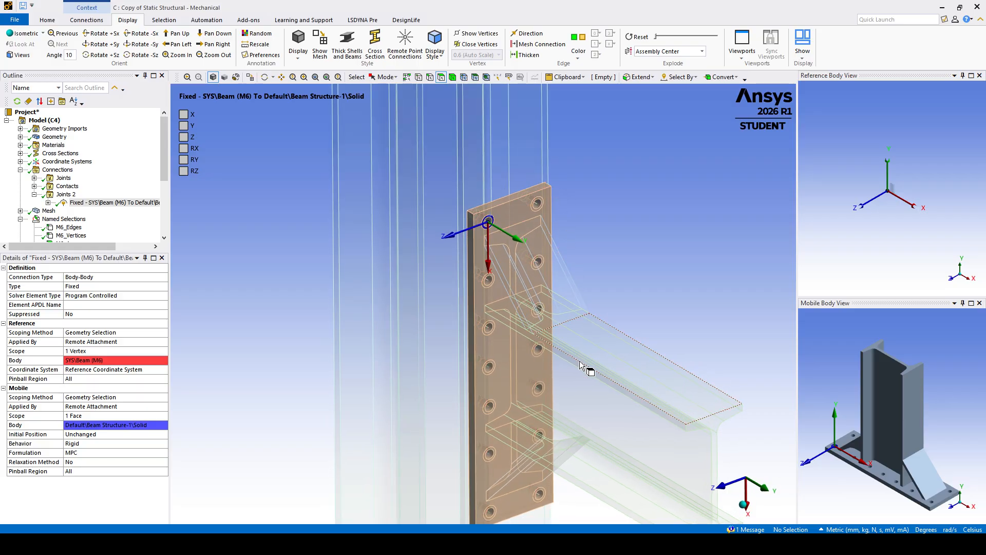
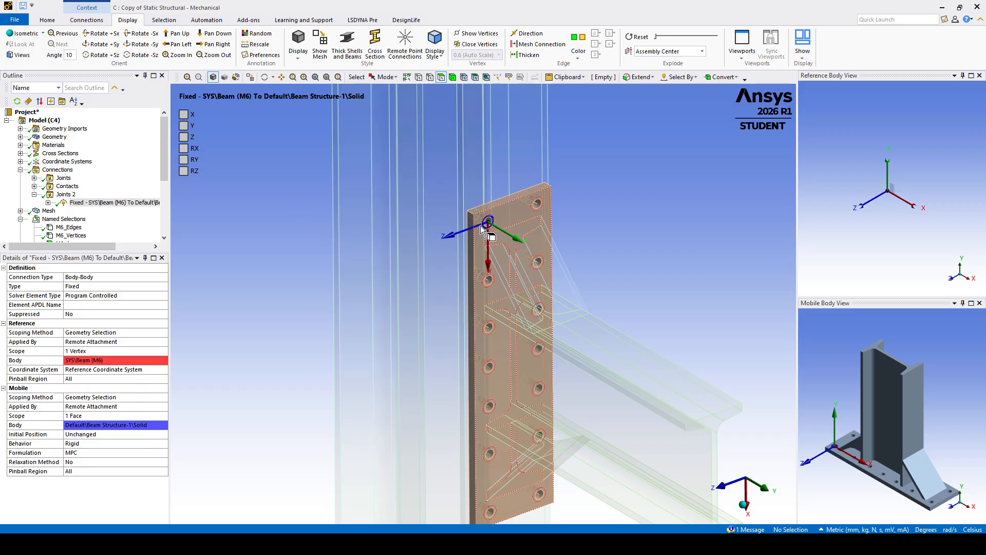
- Open the Object Generator with the fixed joint under Joints 2 as the template
click(96, 204)
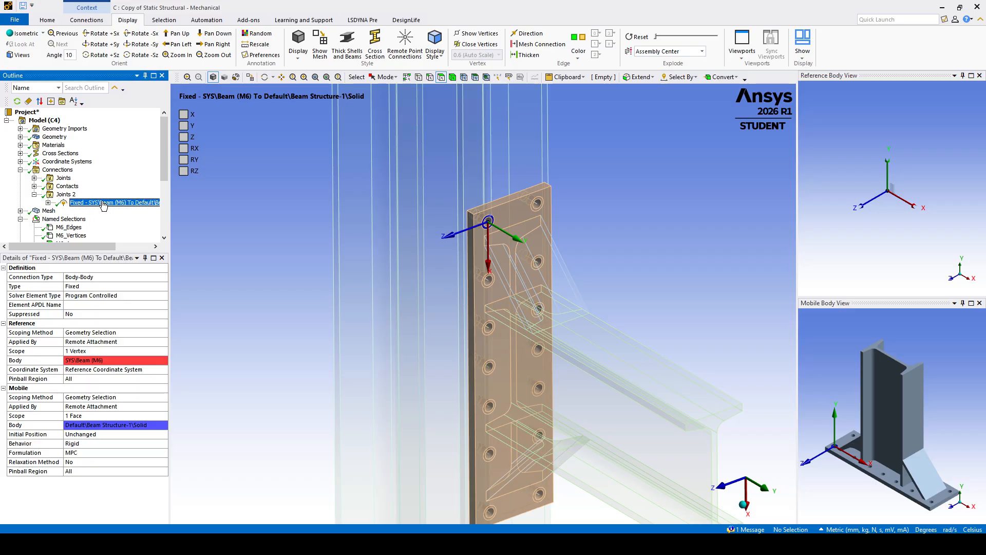
scroll(464, 206, up, 3)
scroll(477, 213, up, 2)
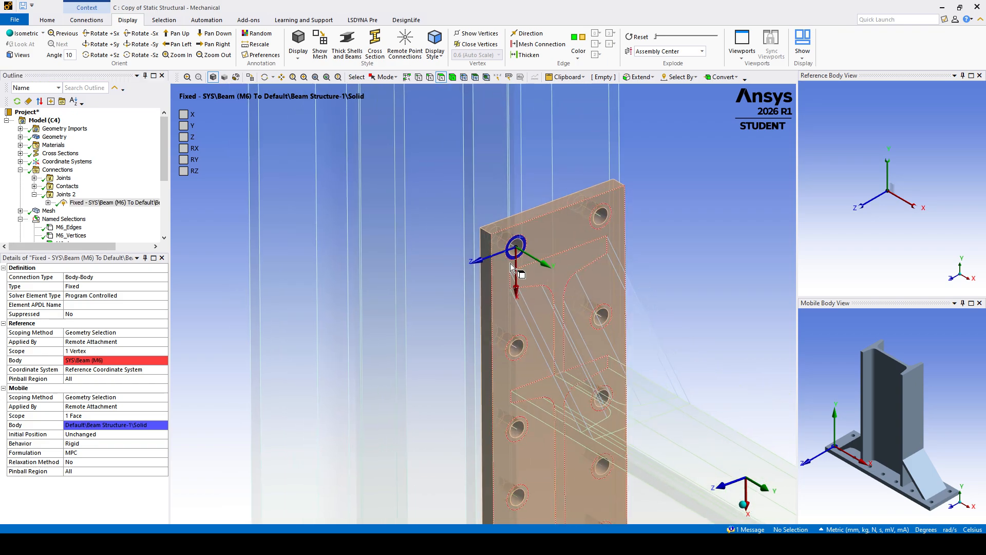
click(81, 203)
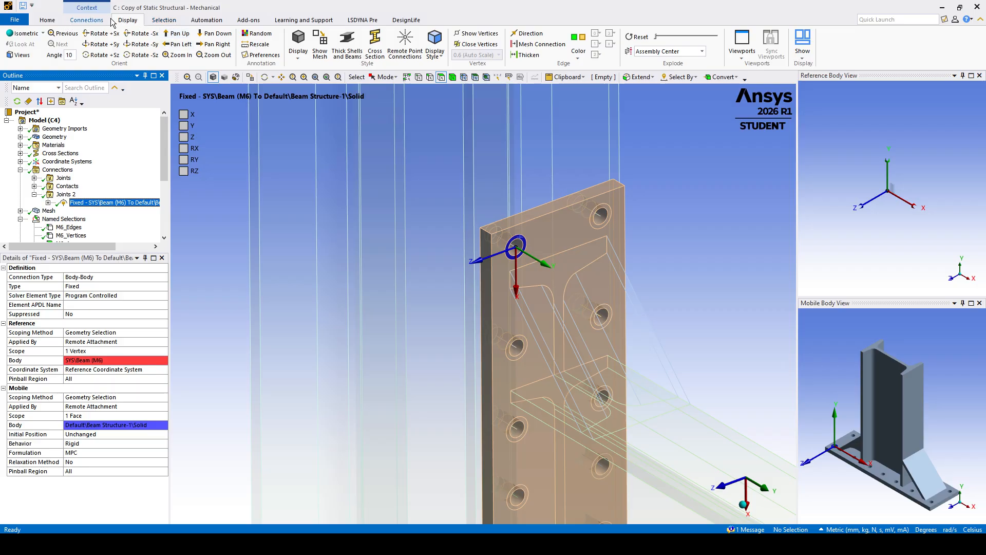
click(206, 21)
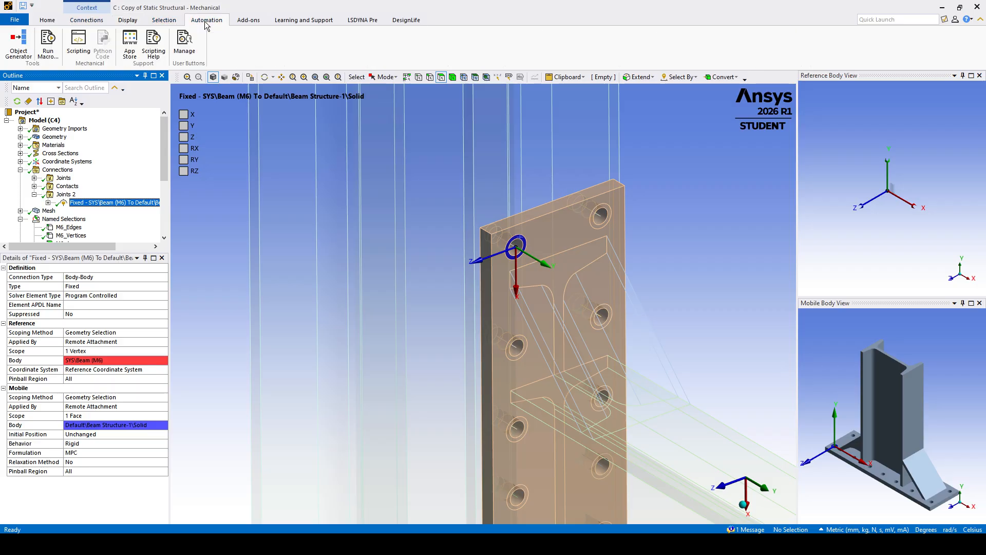
click(20, 46)
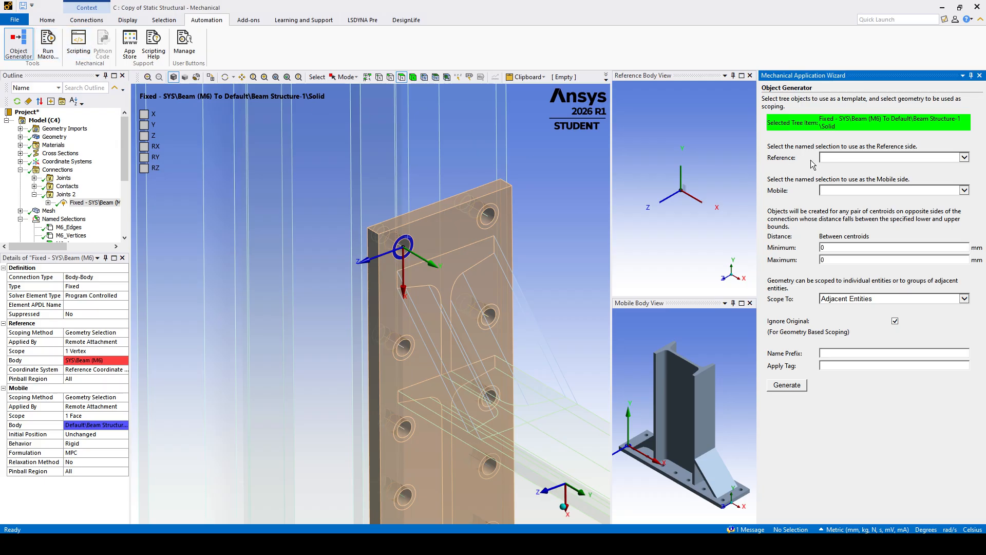
- Assign the named selection M6_Vertices as the generator's Reference side and M6_A as its Mobile side
click(964, 157)
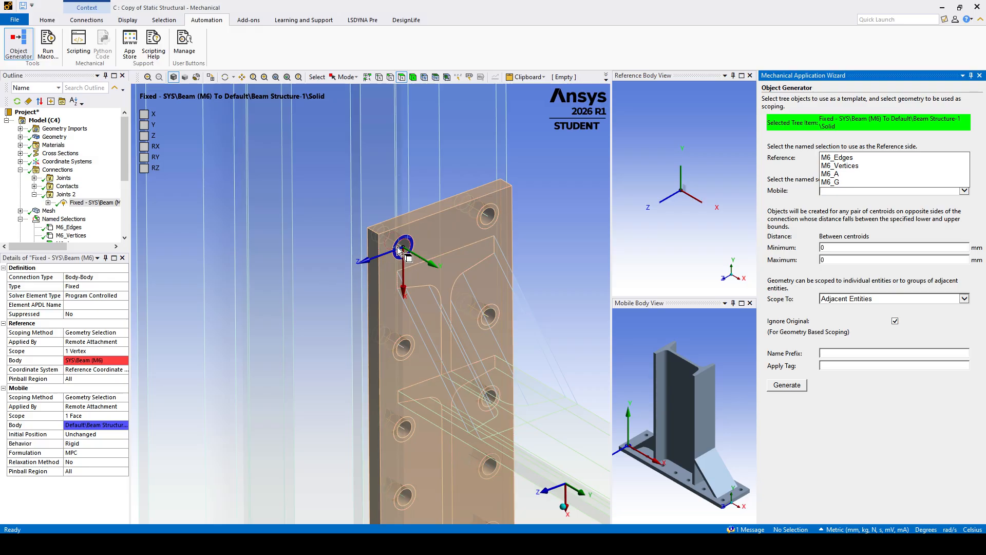
click(840, 166)
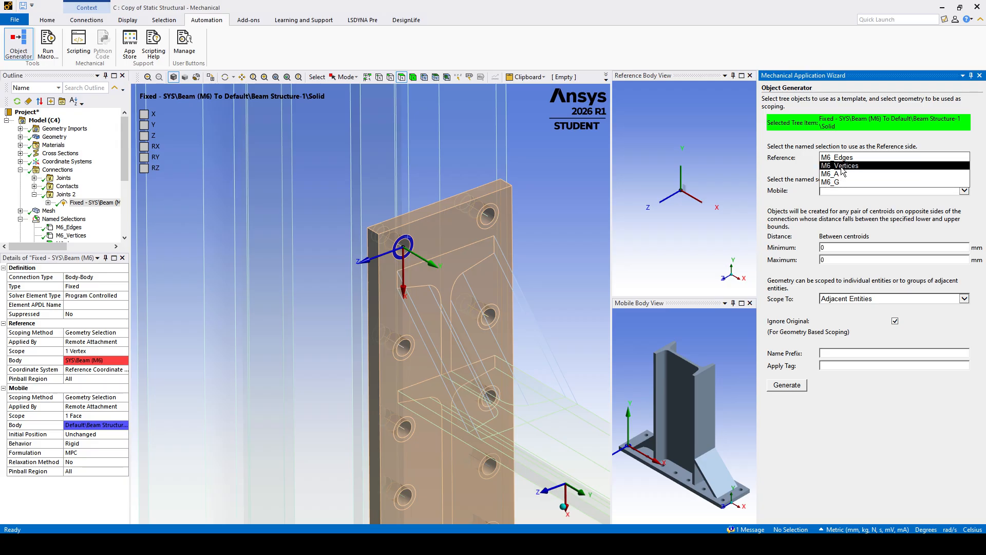
click(777, 199)
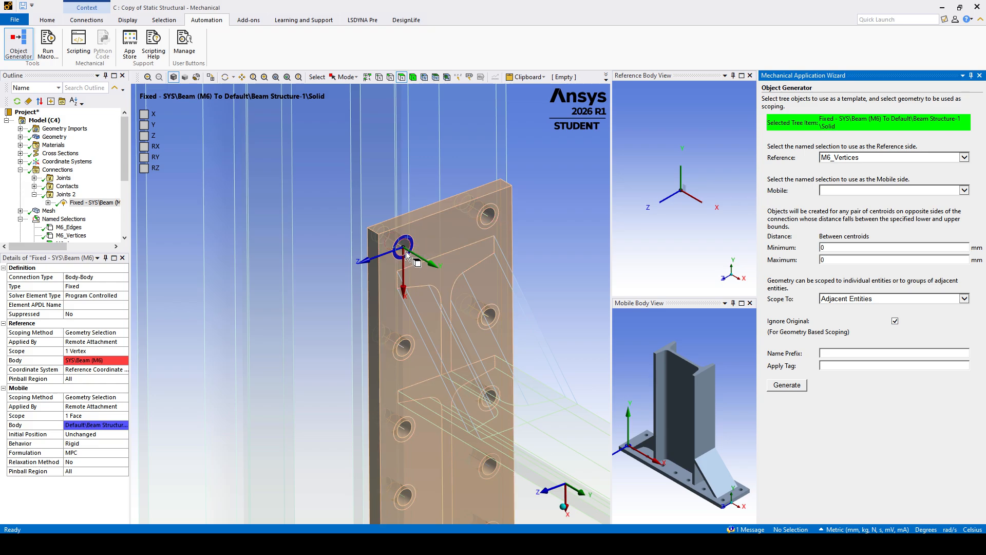
click(835, 190)
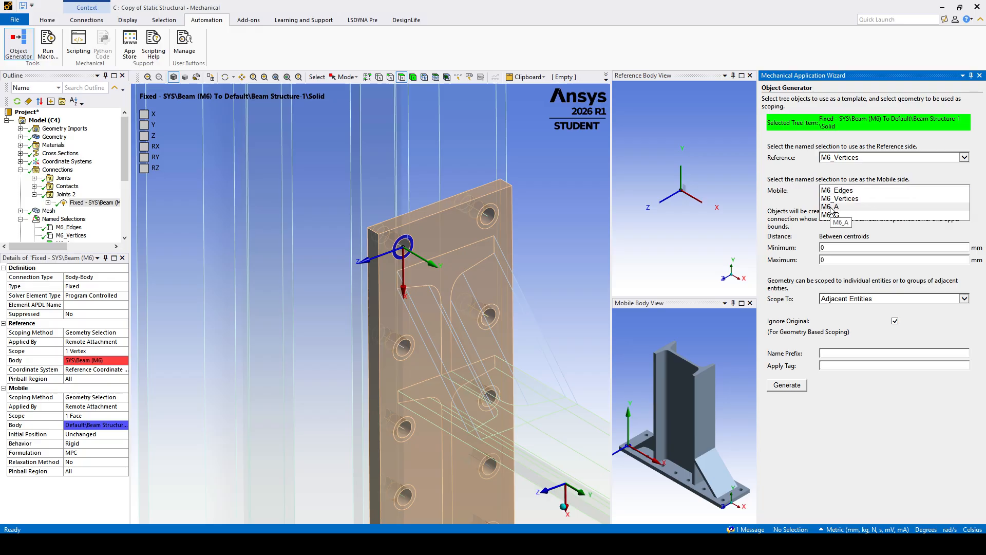
click(832, 207)
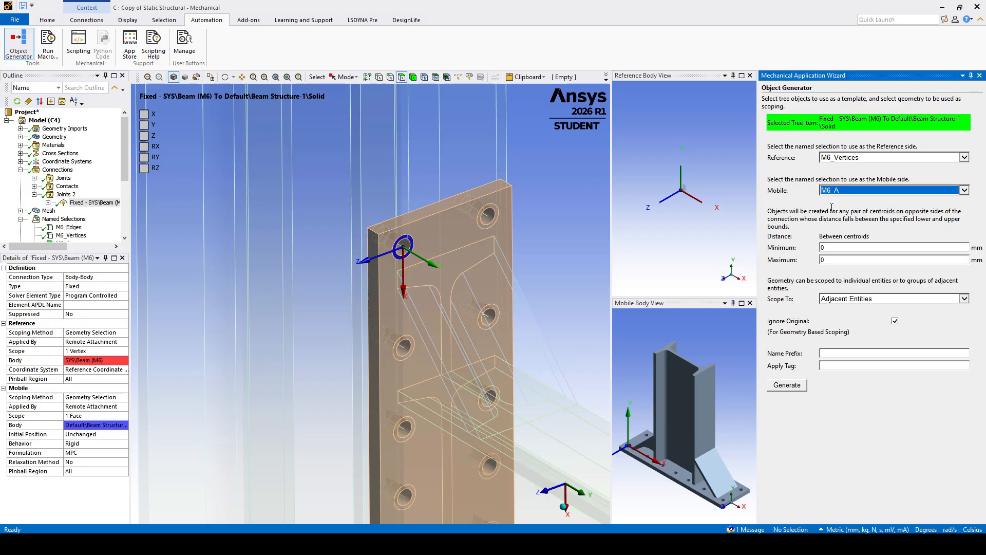
click(798, 194)
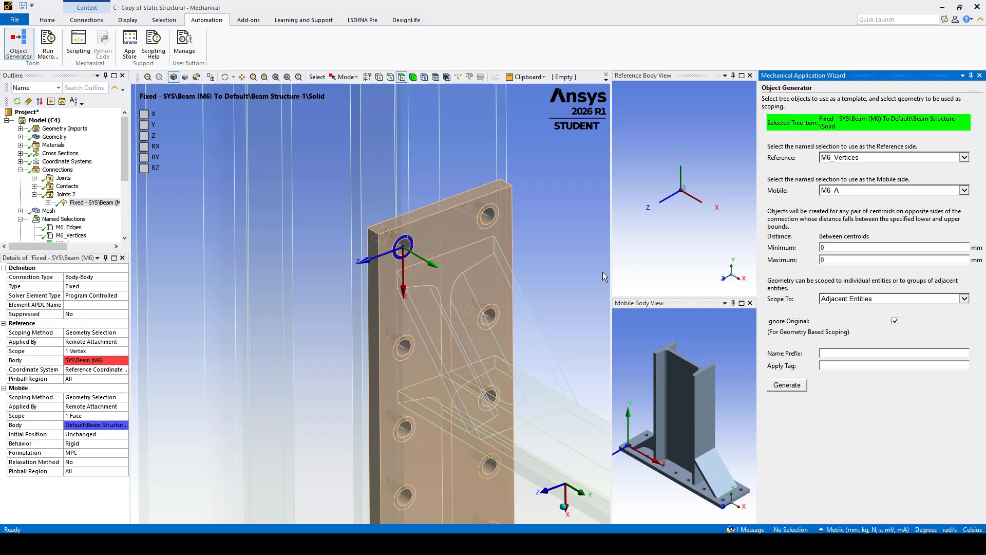
- Set the maximum distance between centroids to 1 mm and generate the fixed joints for the other bolt holes
scroll(438, 271, up, 3)
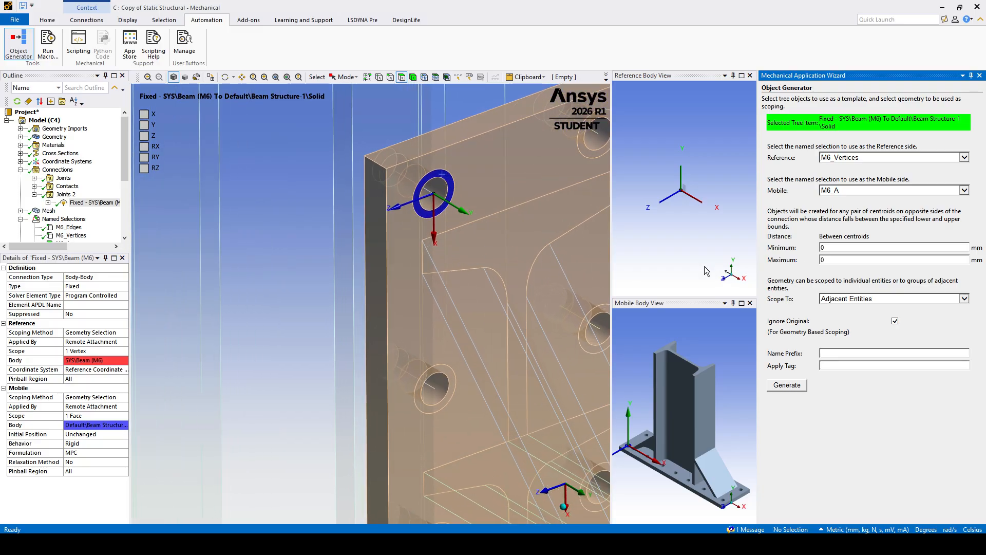
scroll(440, 286, down, 3)
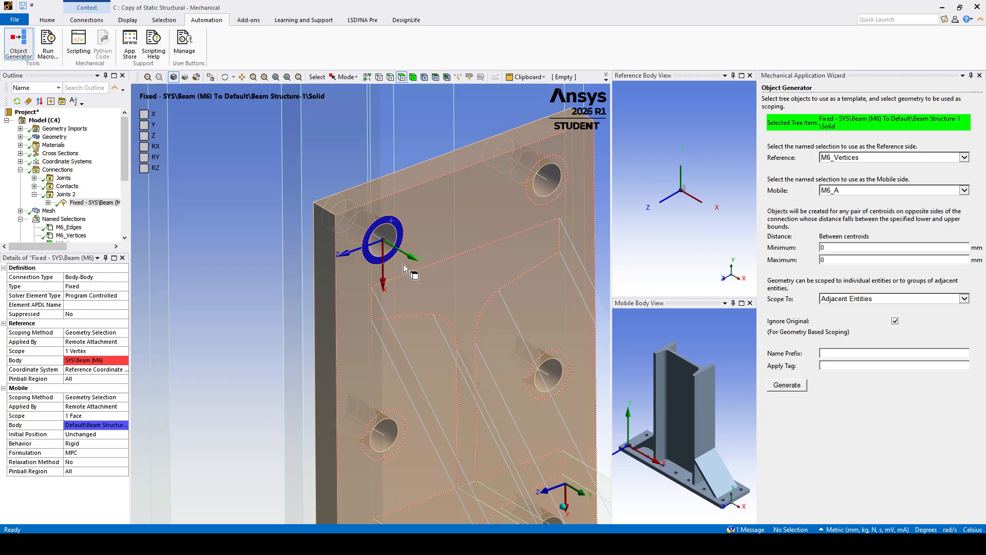
ctrl+middle_drag(460, 314, 431, 310)
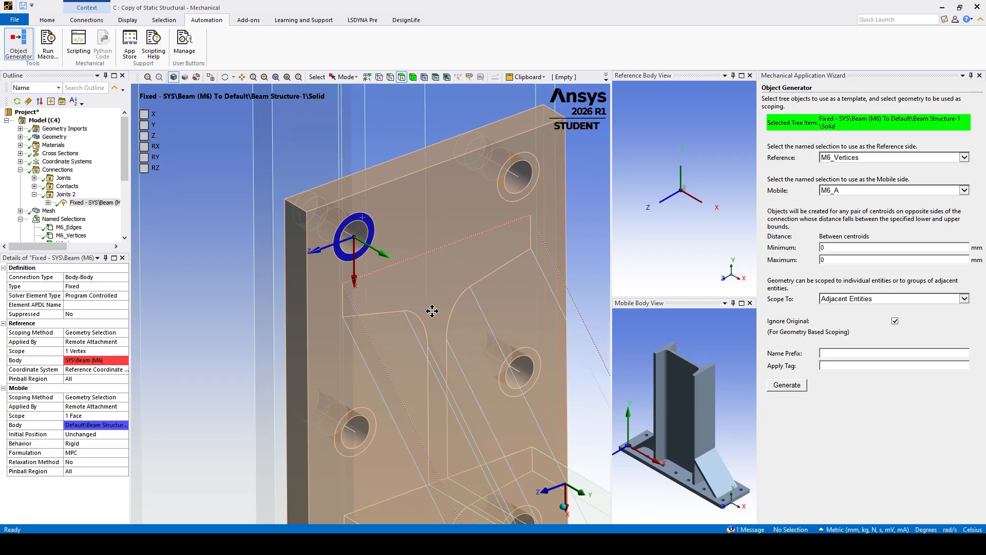
click(545, 497)
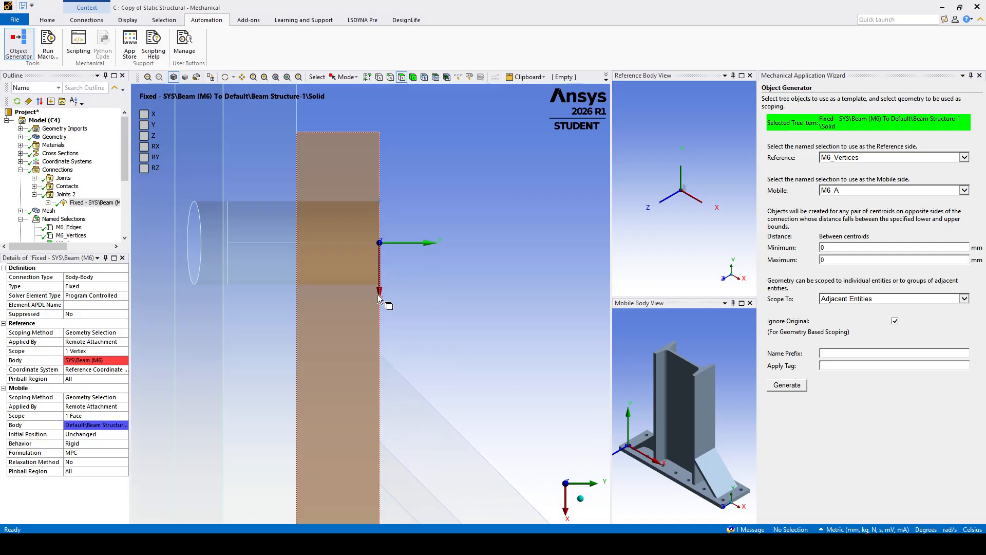
middle_drag(377, 305, 431, 322)
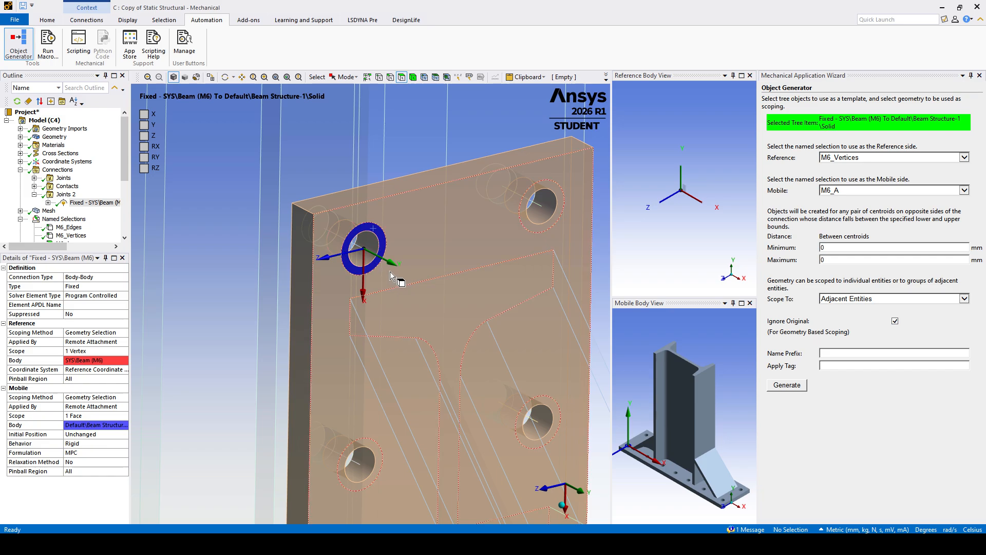
middle_drag(380, 278, 565, 293)
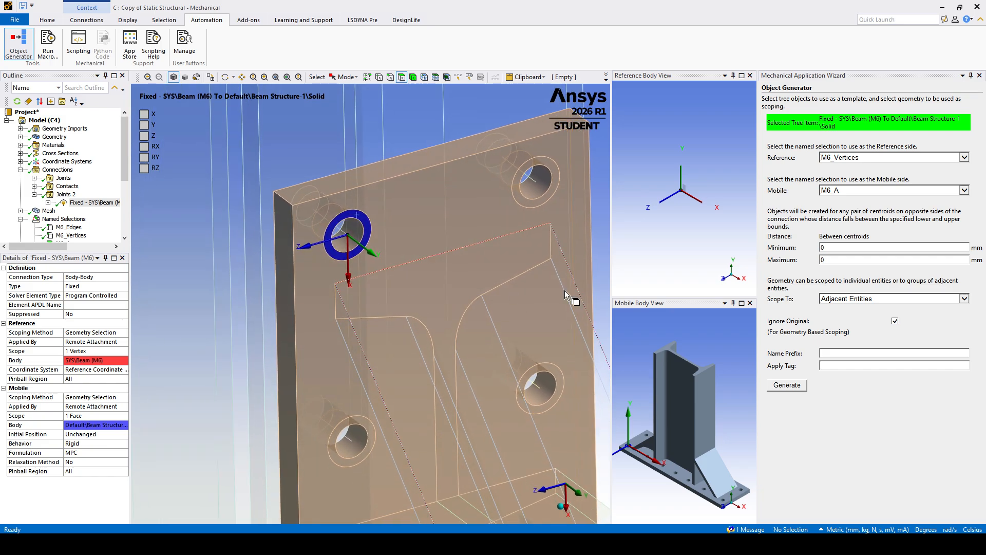
click(822, 261)
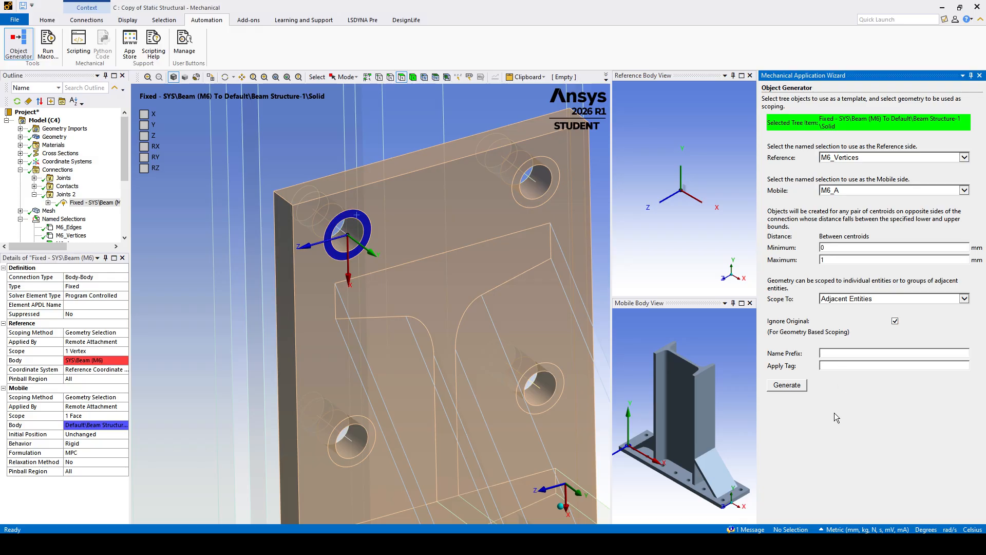
mouse_move(410, 256)
middle_down()
mouse_move(449, 218)
mouse_move(414, 253)
middle_up()
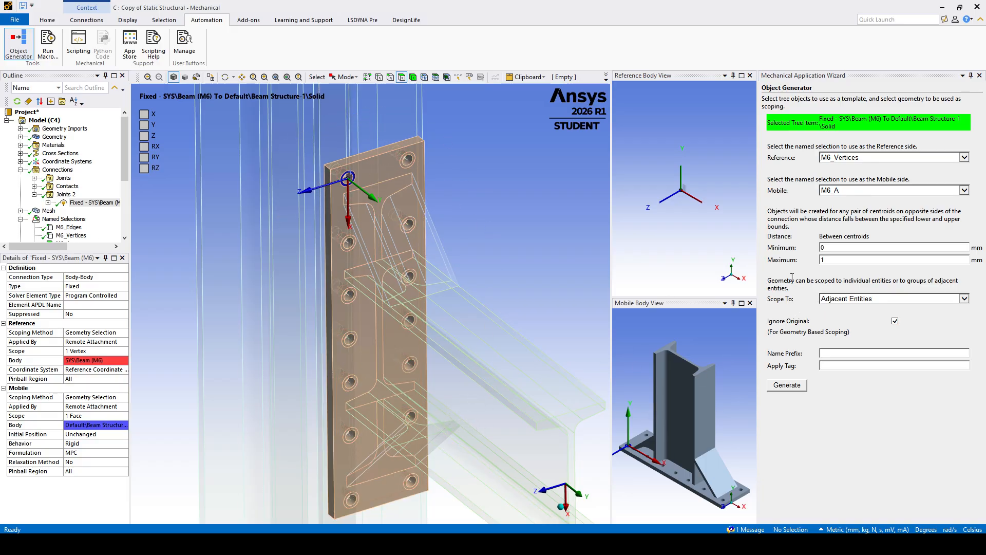
click(785, 388)
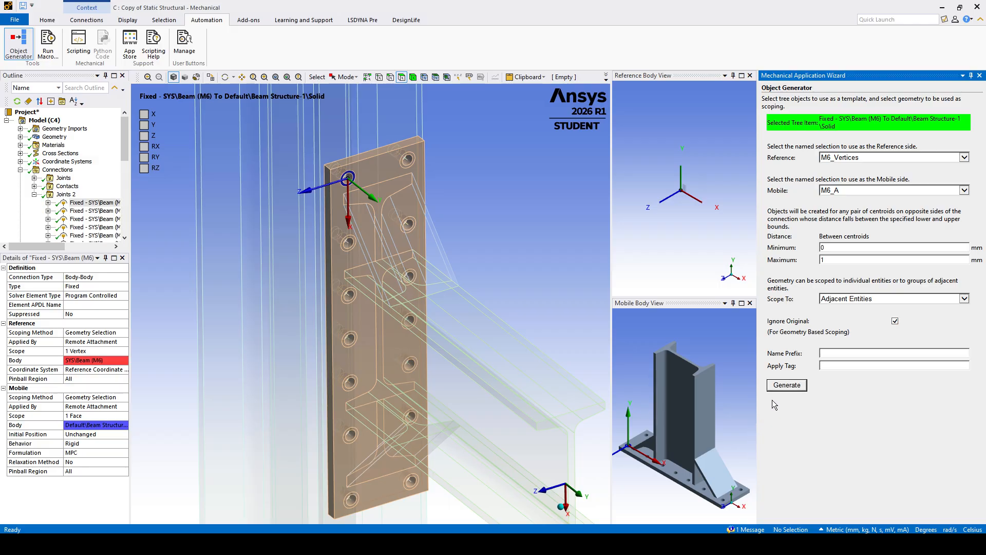
- Select all the fixed joints under Joints 2 and inspect their placement at the plate's bolt holes
scroll(92, 208, down, 3)
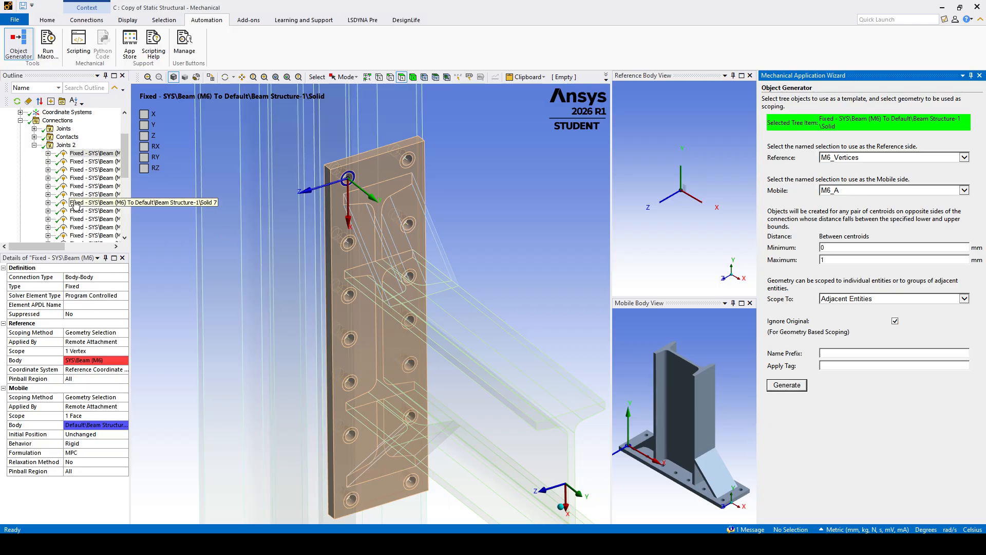
click(90, 129)
scroll(63, 149, down, 1)
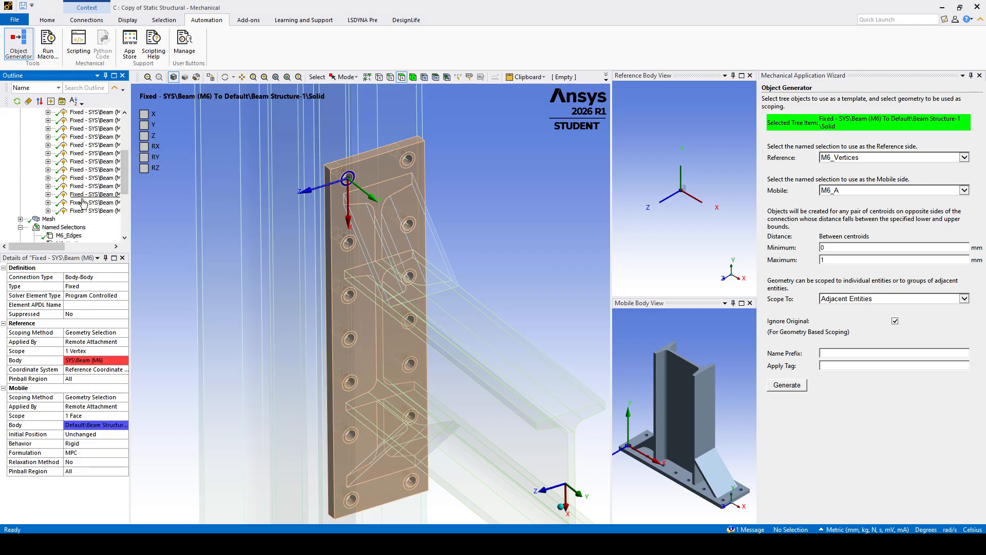
shift+click(84, 211)
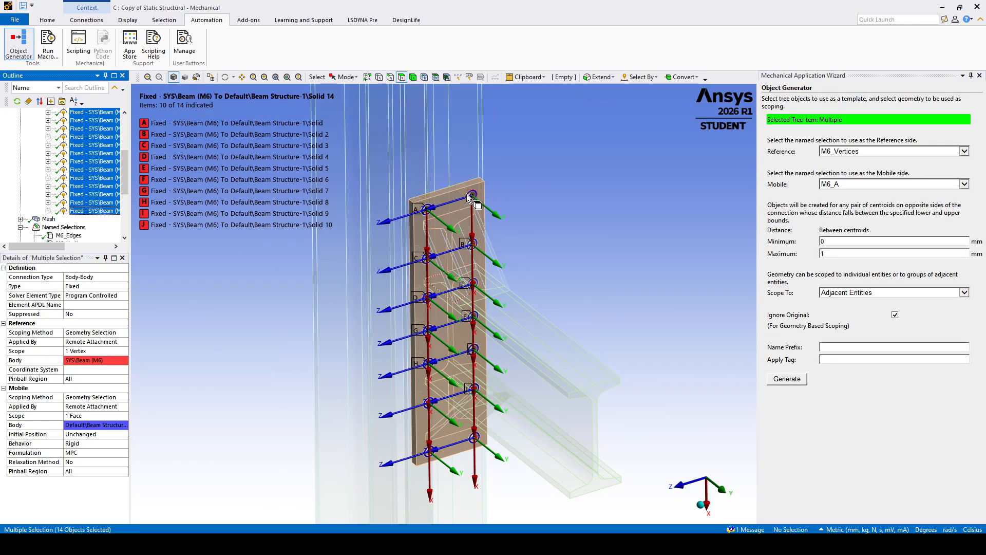
middle_drag(454, 437, 453, 388)
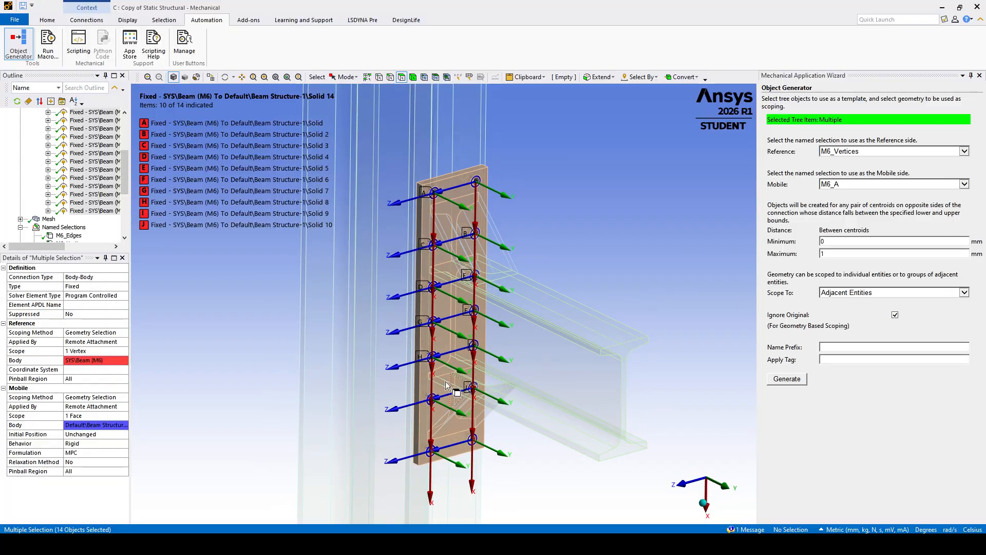
scroll(451, 384, up, 2)
ctrl+middle_drag(440, 253, 434, 334)
scroll(470, 343, up, 5)
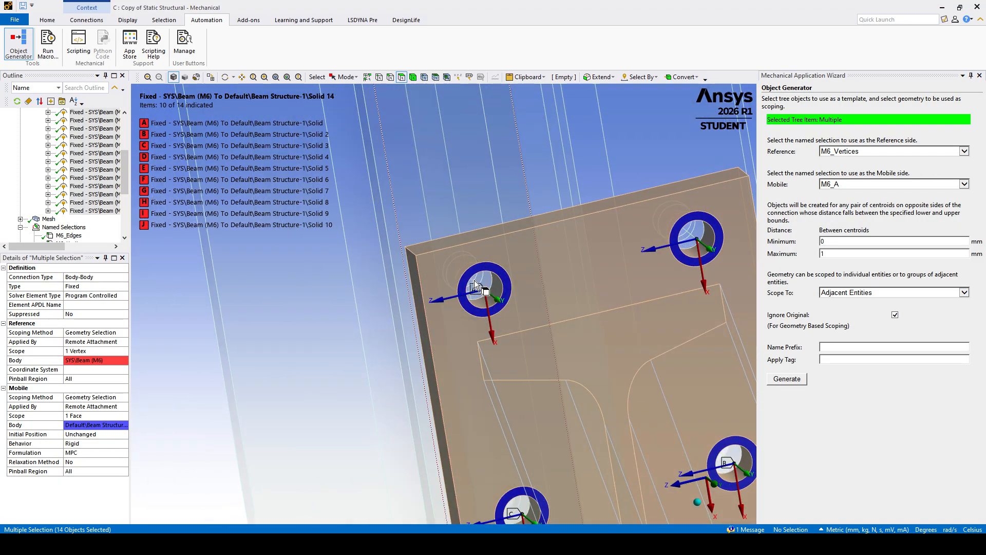
middle_drag(474, 280, 489, 290)
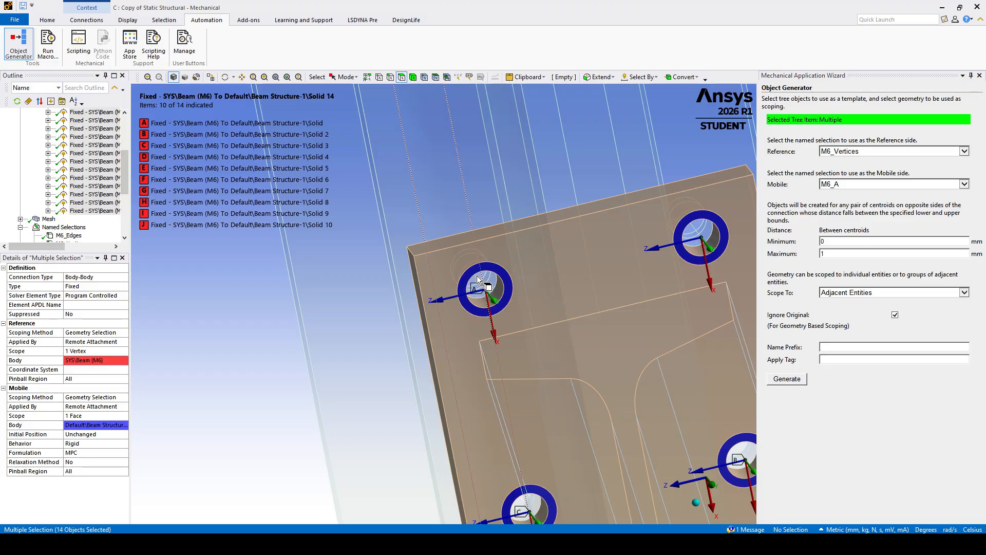
- Insert a new joint into the Joints 2 connection group
scroll(73, 220, up, 2)
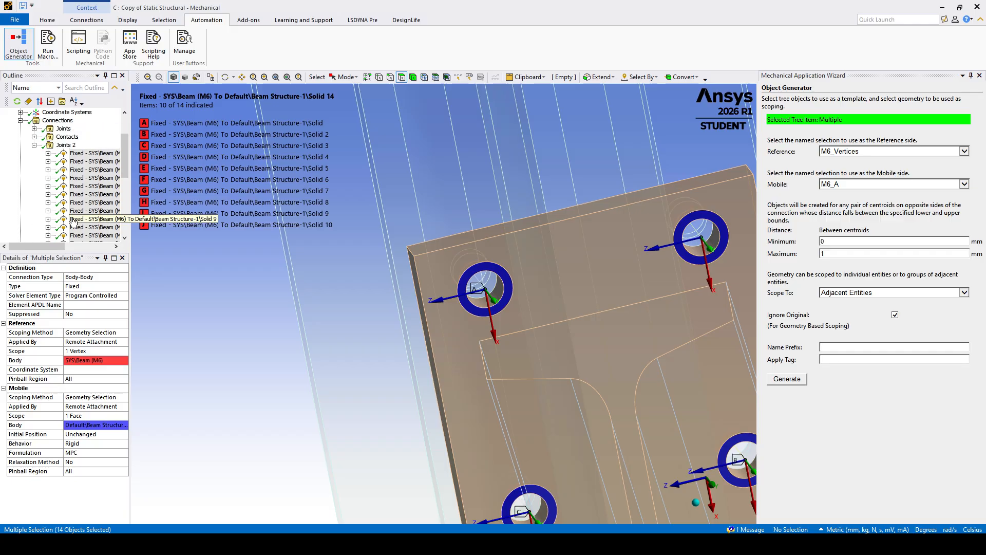
click(65, 146)
right_click(65, 149)
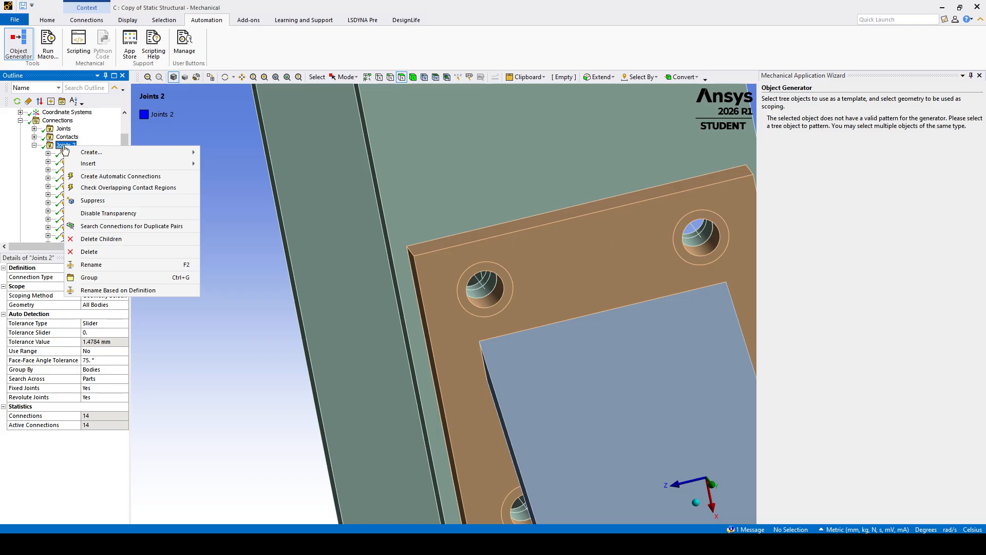
mouse_move(106, 163)
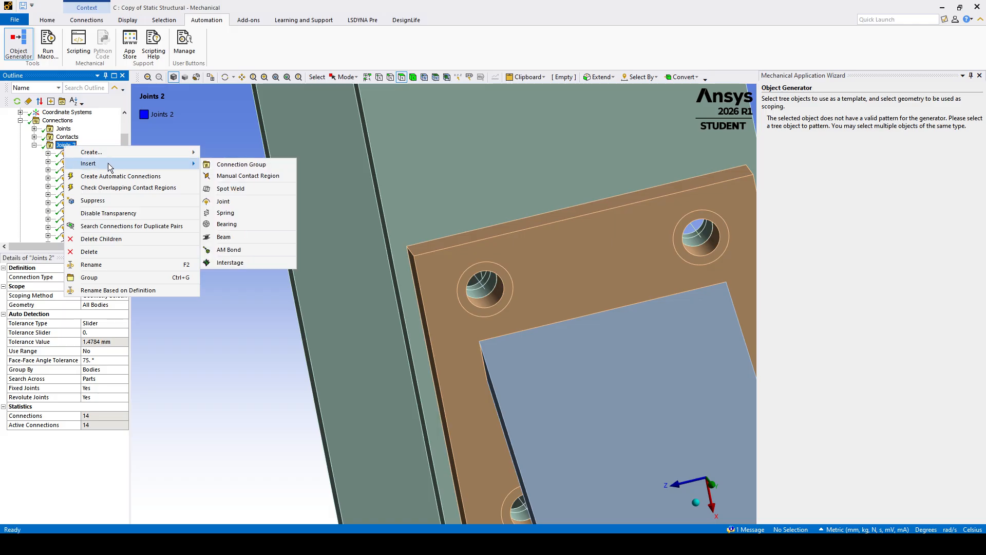
click(224, 201)
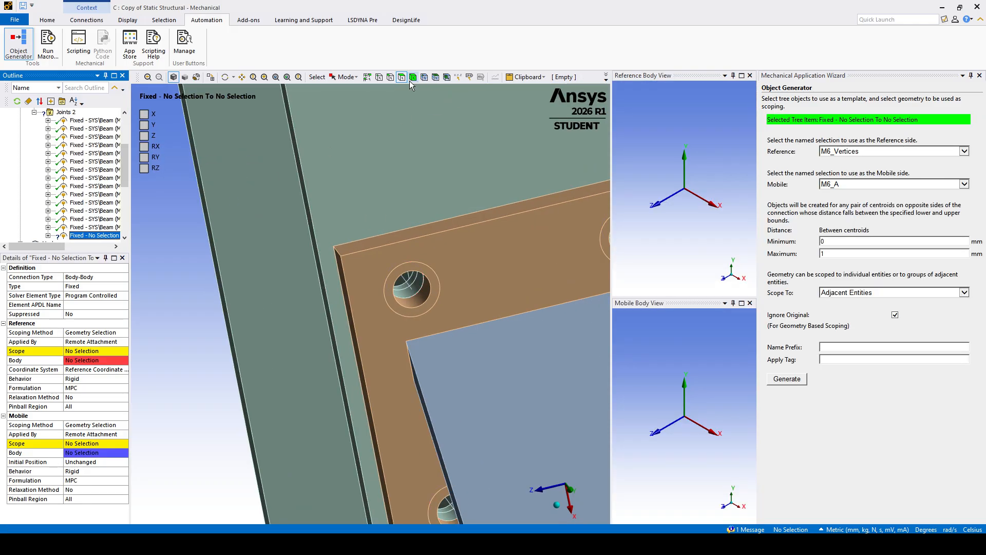
- Scope the new joint's reference side to the M6 beam bolt's end vertex inside the column flange hole
click(379, 76)
middle_drag(436, 293, 446, 243)
scroll(557, 328, up, 10)
click(376, 235)
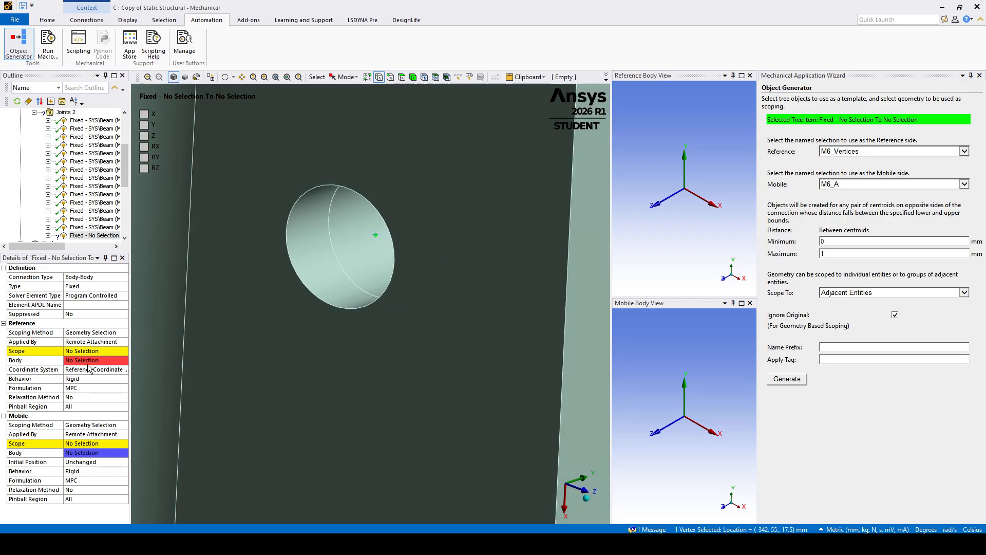
click(75, 351)
click(75, 351)
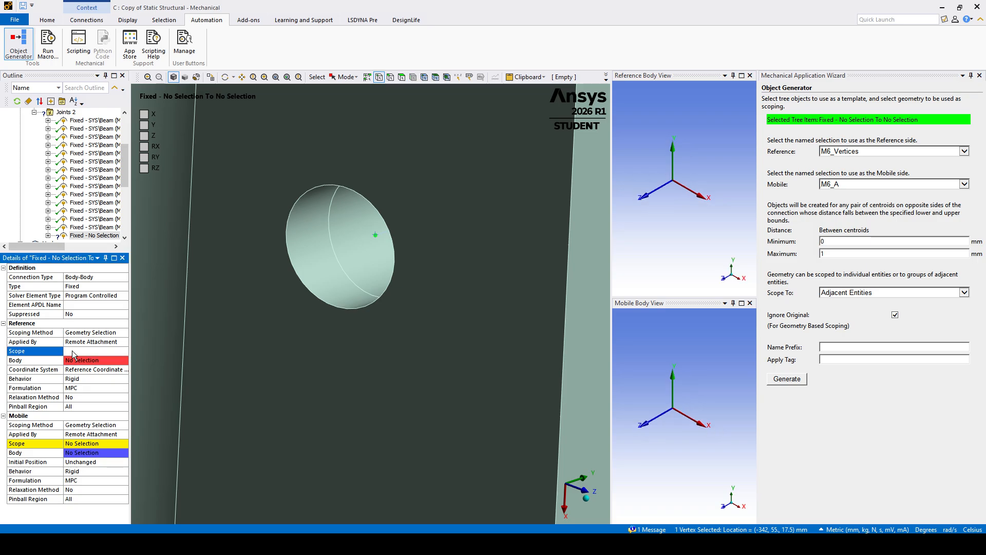
- Scope the new joint's mobile side to the cylindrical face of the column flange hole around that bolt vertex
click(401, 77)
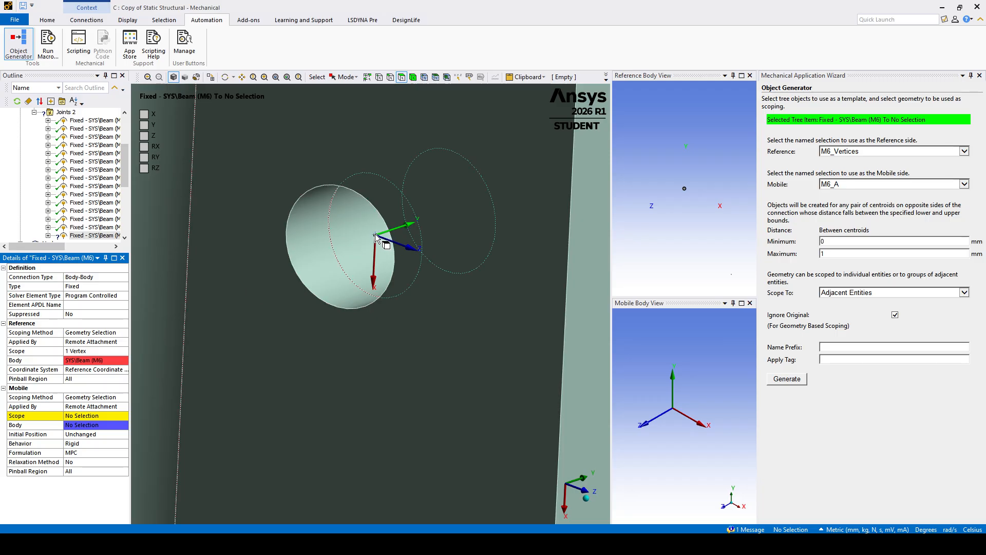
click(352, 230)
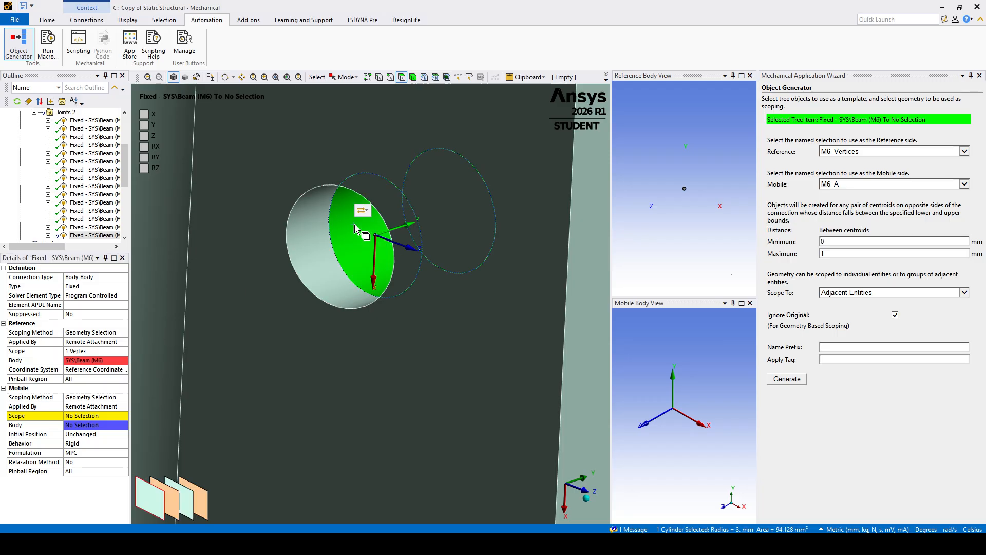
click(76, 420)
click(76, 417)
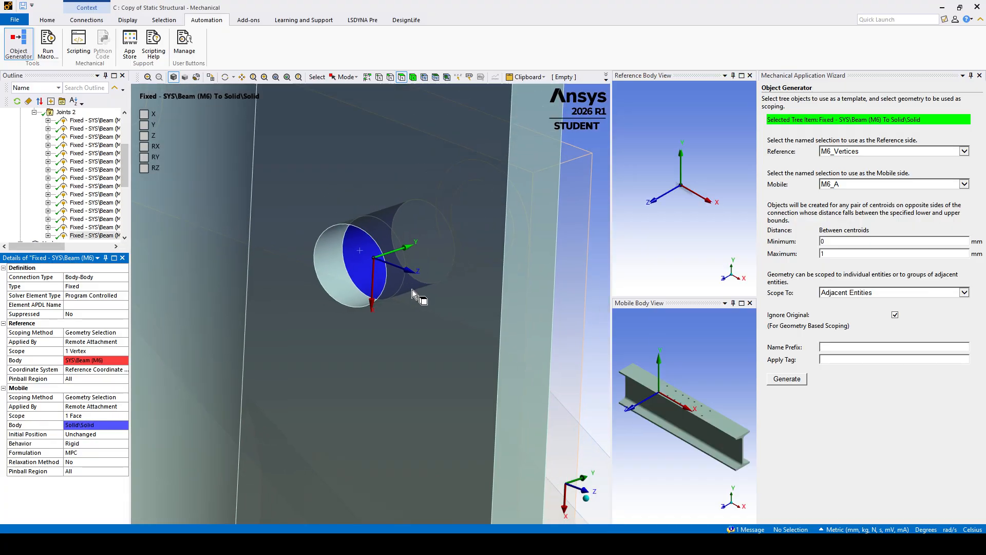
middle_drag(386, 313, 285, 313)
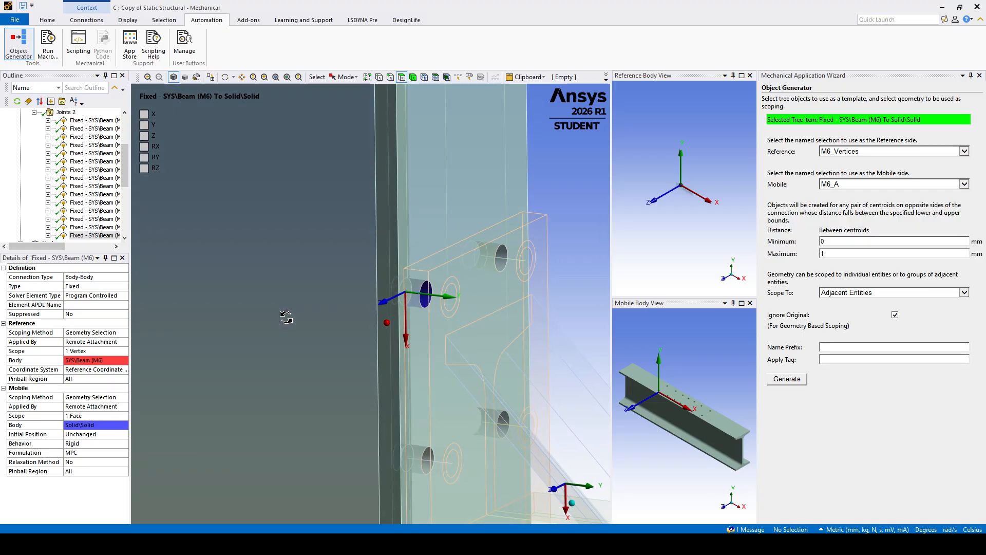
- Assign the named selection M6_G as the Object Generator's Mobile side, keeping M6_Vertices as the Reference side
scroll(76, 204, down, 5)
scroll(80, 189, up, 1)
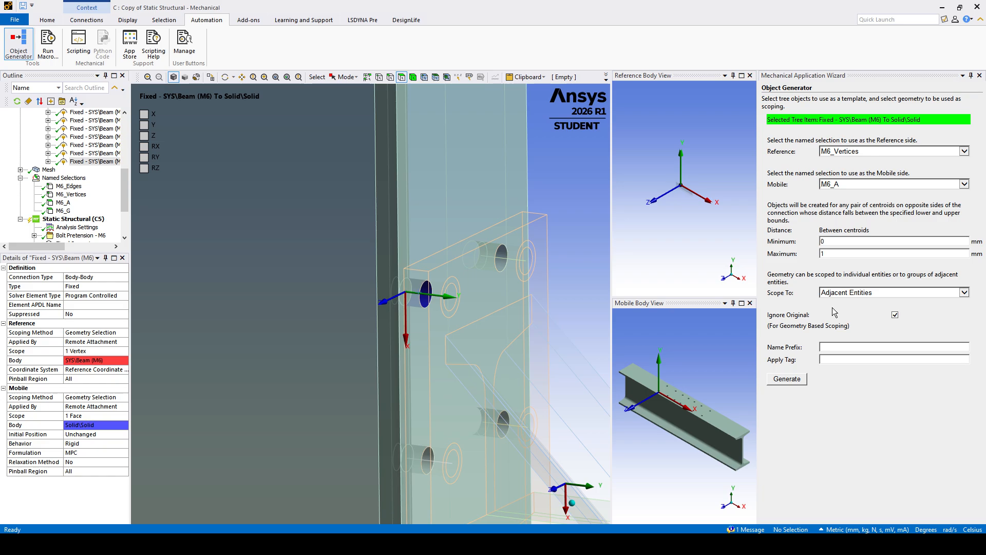
click(964, 185)
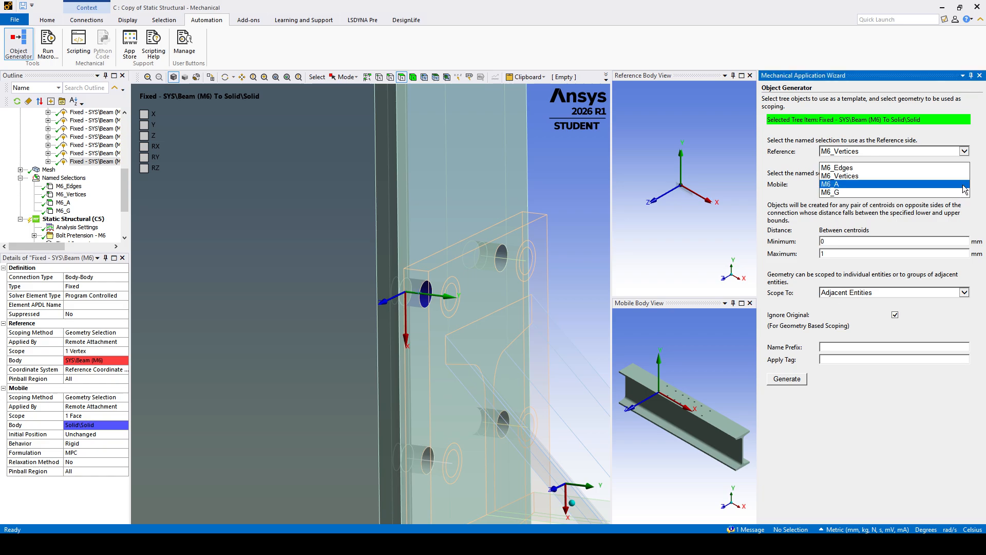
click(830, 193)
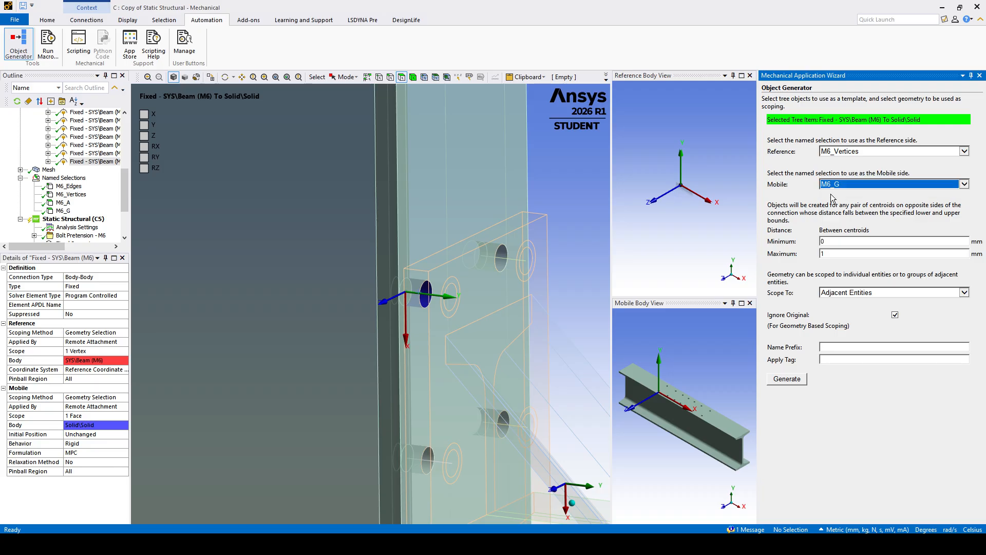
click(816, 201)
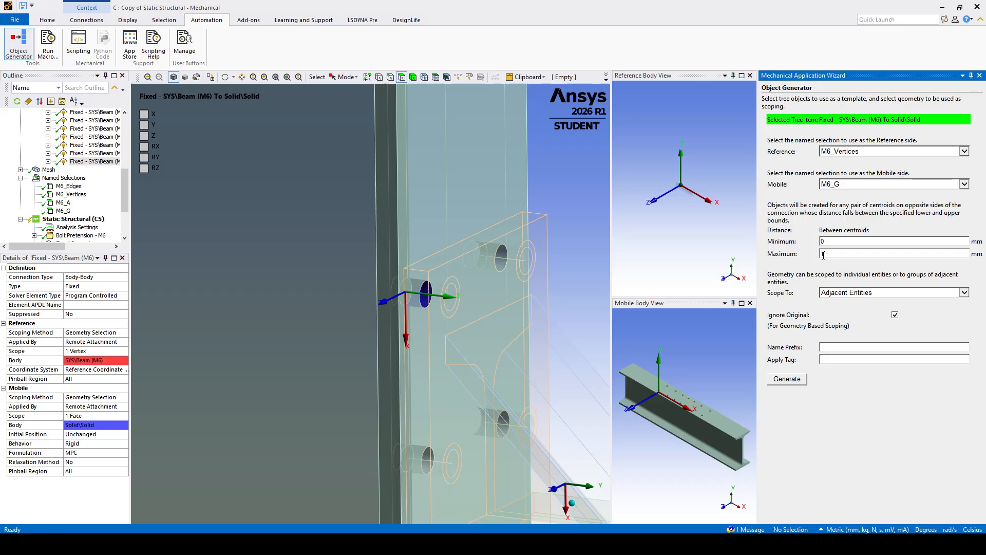
- Set the maximum distance between centroids to 4 mm and generate the fixed joints for the other column flange holes
click(553, 492)
scroll(436, 356, up, 6)
ctrl+middle_drag(465, 344, 399, 352)
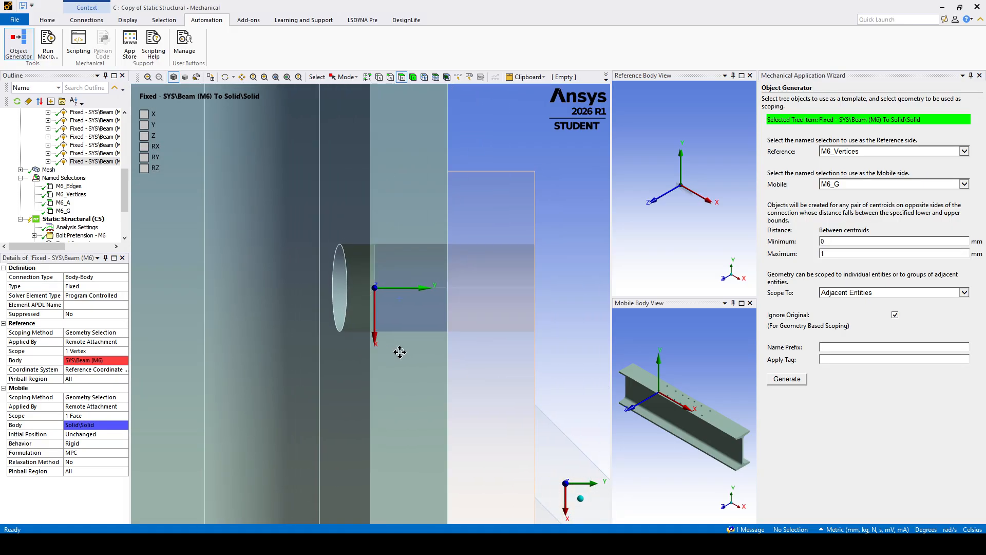
scroll(383, 296, up, 2)
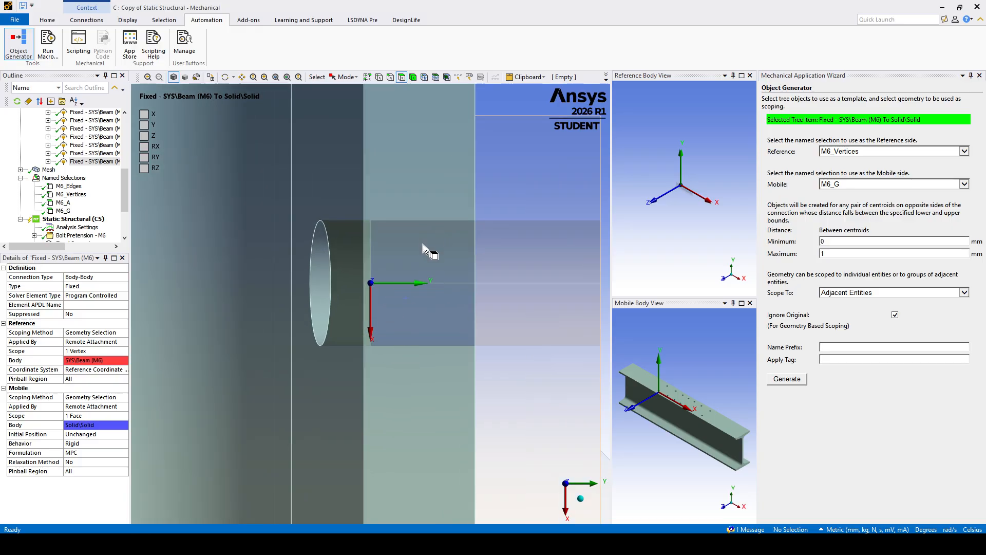
middle_drag(438, 306, 315, 377)
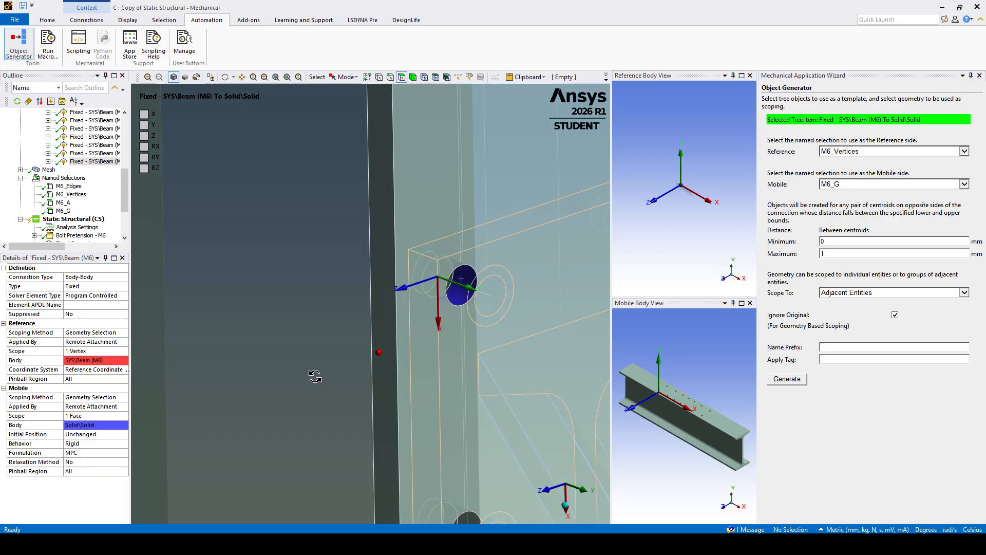
double_click(817, 254)
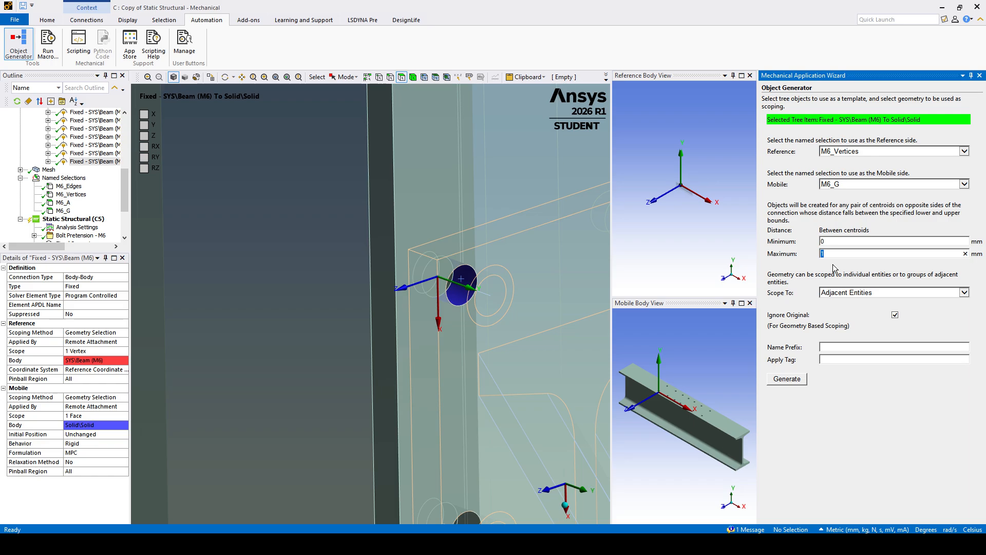
click(794, 380)
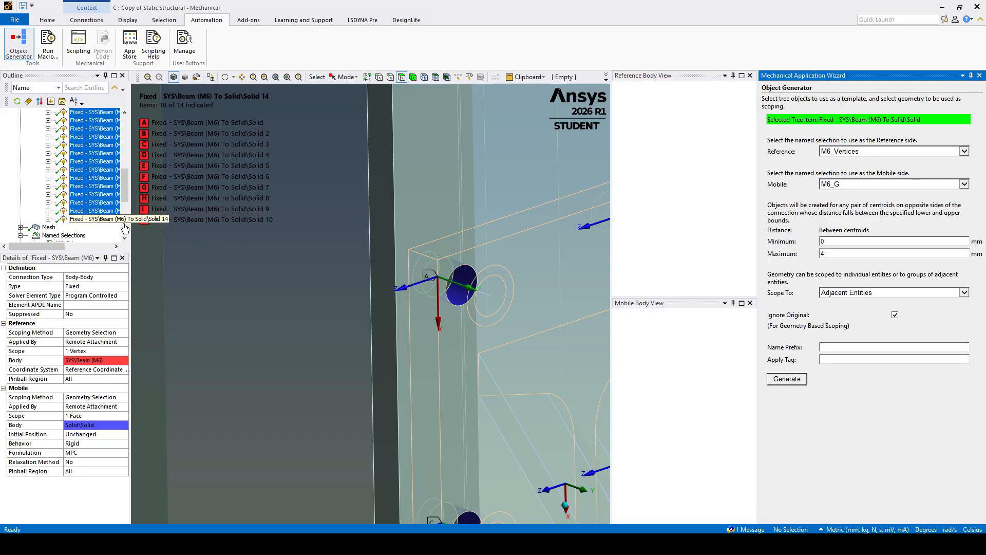
- Inspect the generated column-side joints, and select all fixed joints under Joints 2 to check both bolt ends at every hole
scroll(516, 313, down, 5)
ctrl+middle_drag(515, 313, 466, 102)
mouse_move(480, 275)
middle_down()
mouse_move(546, 257)
mouse_move(655, 247)
mouse_move(502, 269)
mouse_move(480, 242)
mouse_move(463, 283)
middle_up()
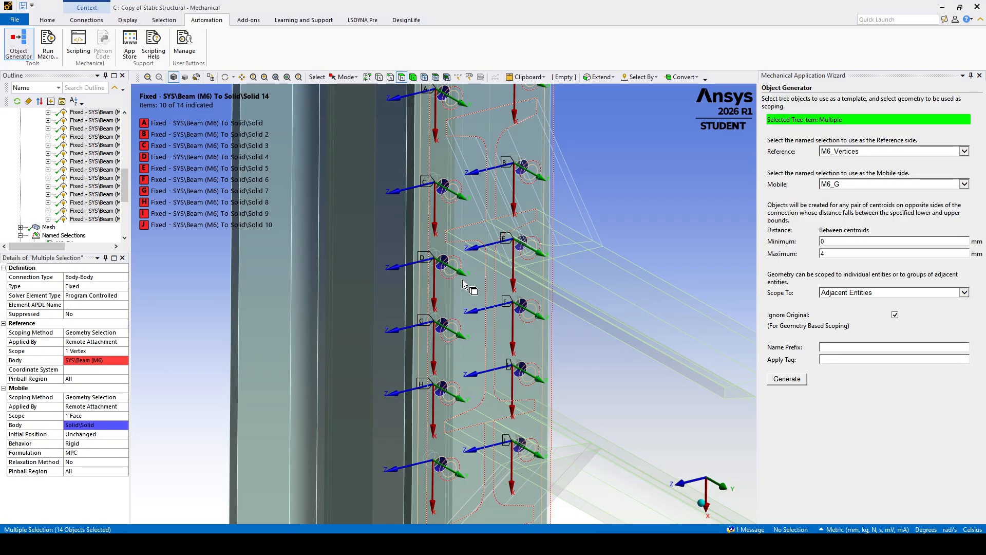
scroll(464, 282, down, 3)
click(58, 219)
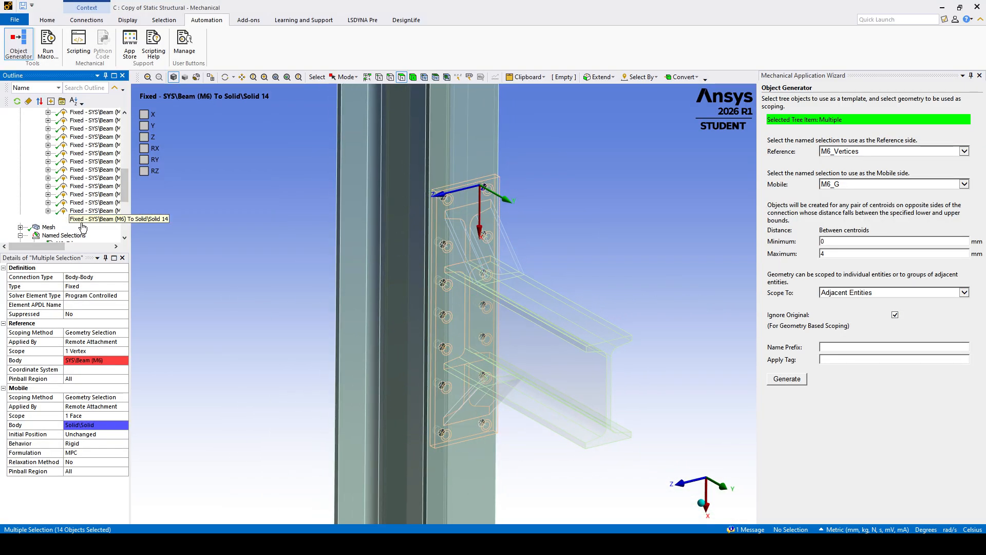
scroll(95, 189, up, 3)
shift+click(81, 196)
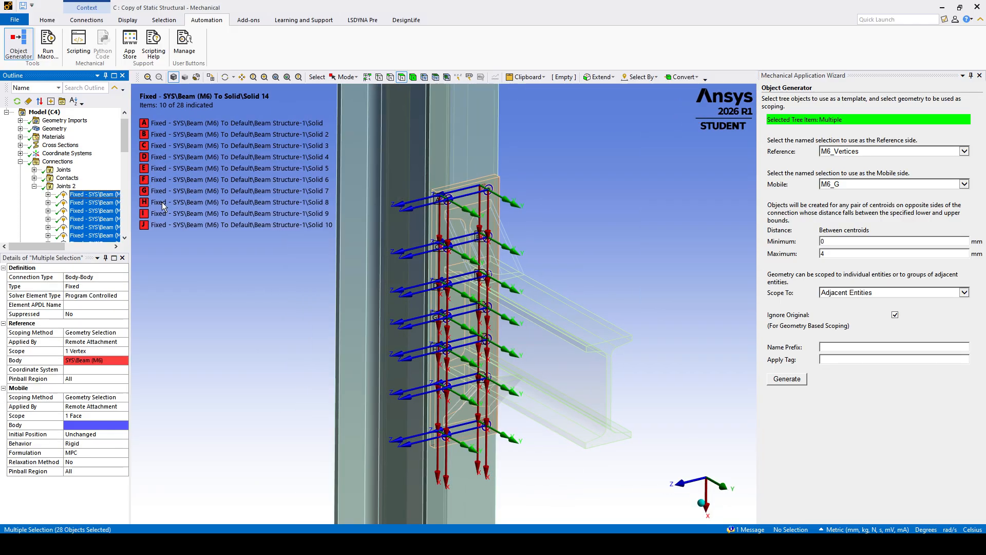
scroll(387, 213, up, 5)
middle_drag(430, 178, 440, 266)
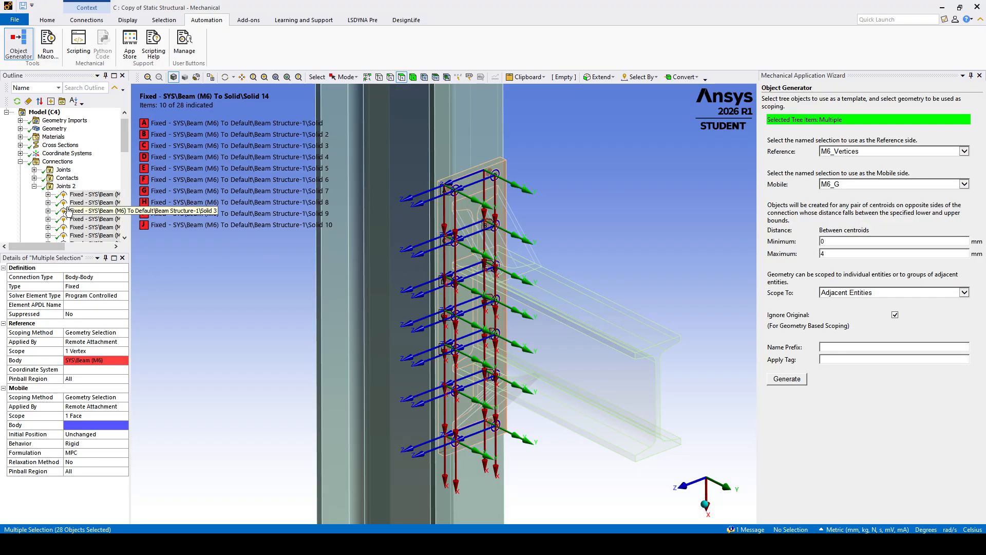
- Close the Object Generator and collapse the Joints 2 and Connections branches of the model tree
click(34, 187)
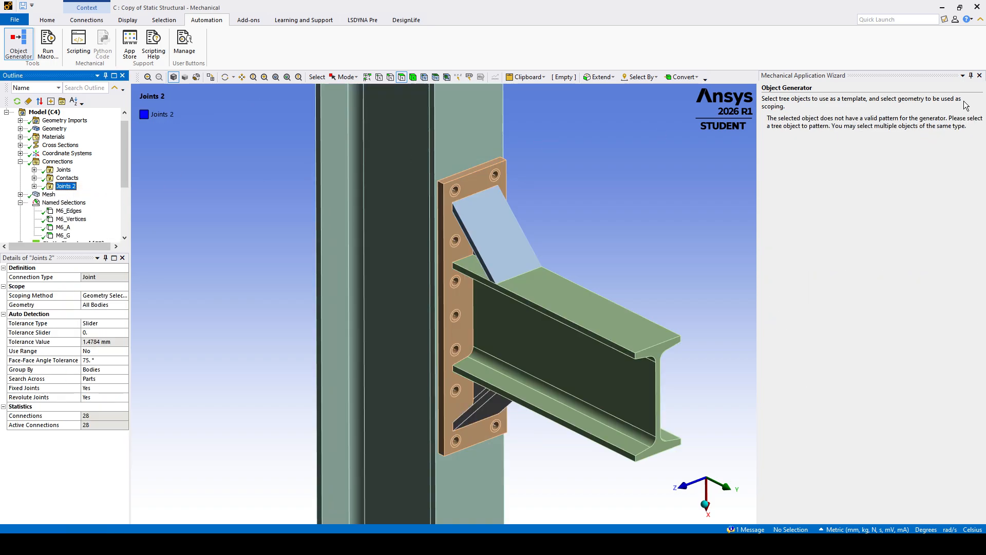
click(978, 76)
scroll(529, 267, down, 5)
ctrl+middle_drag(561, 279, 487, 296)
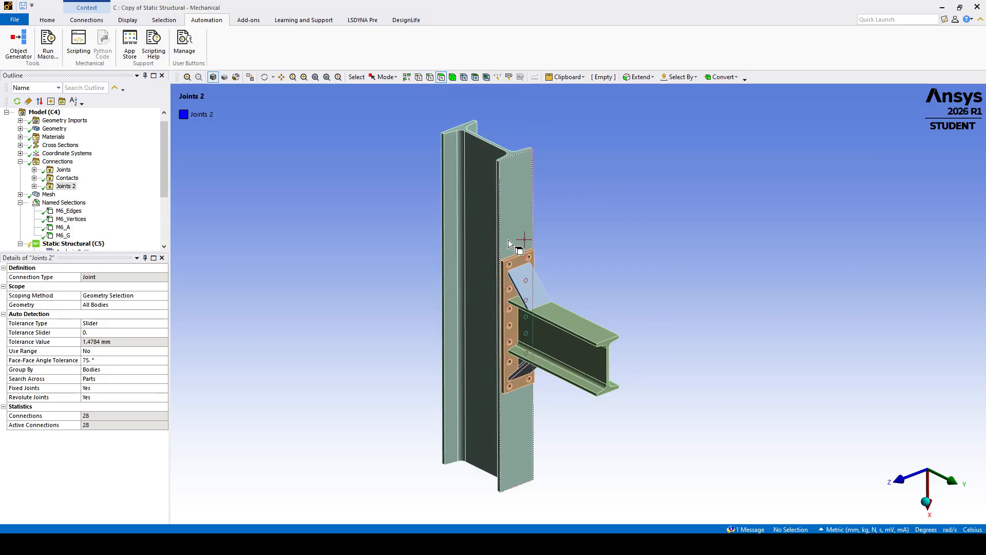
click(20, 162)
middle_drag(359, 323, 406, 324)
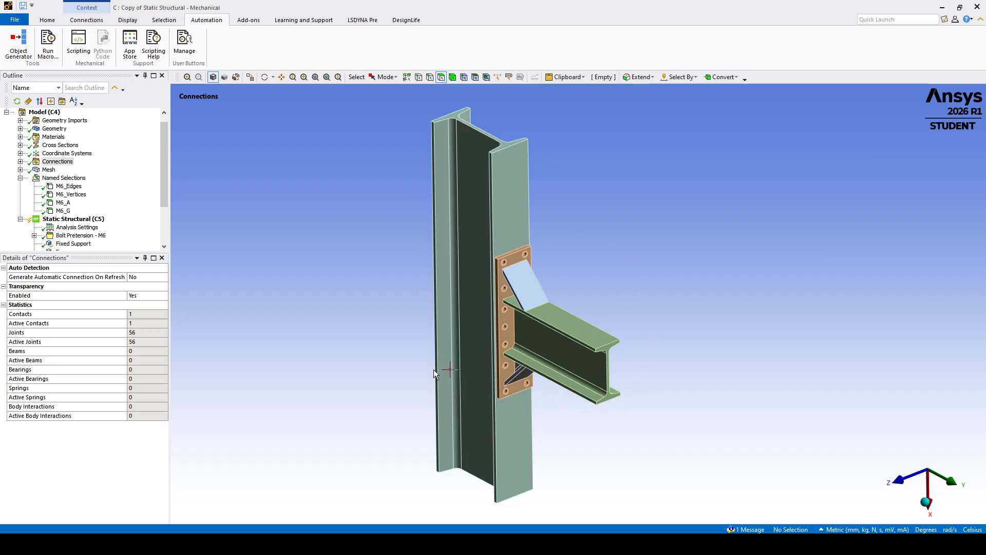
middle_drag(313, 284, 319, 284)
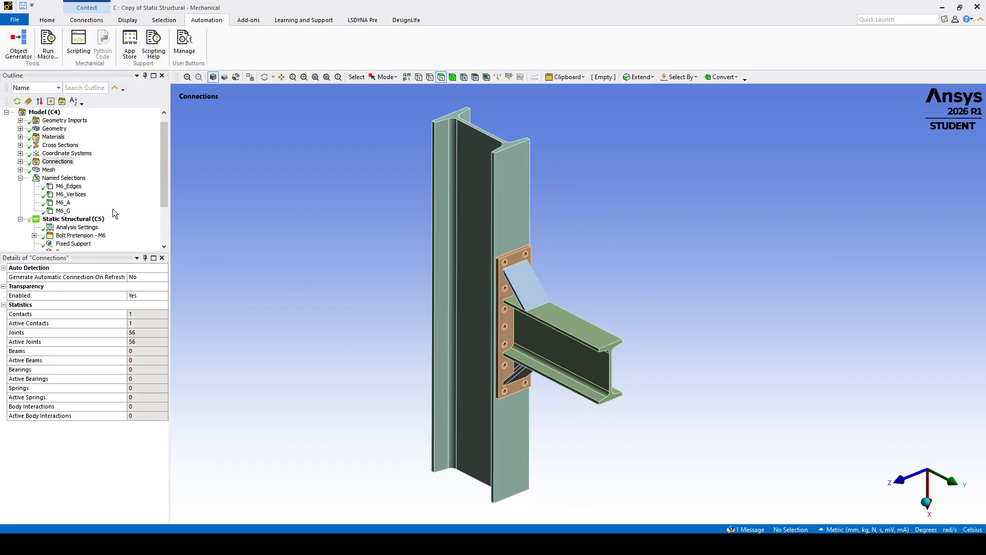
- Examine the mesh around the end plate's bolt holes, its global sizing settings and the list of local sizing controls
click(48, 169)
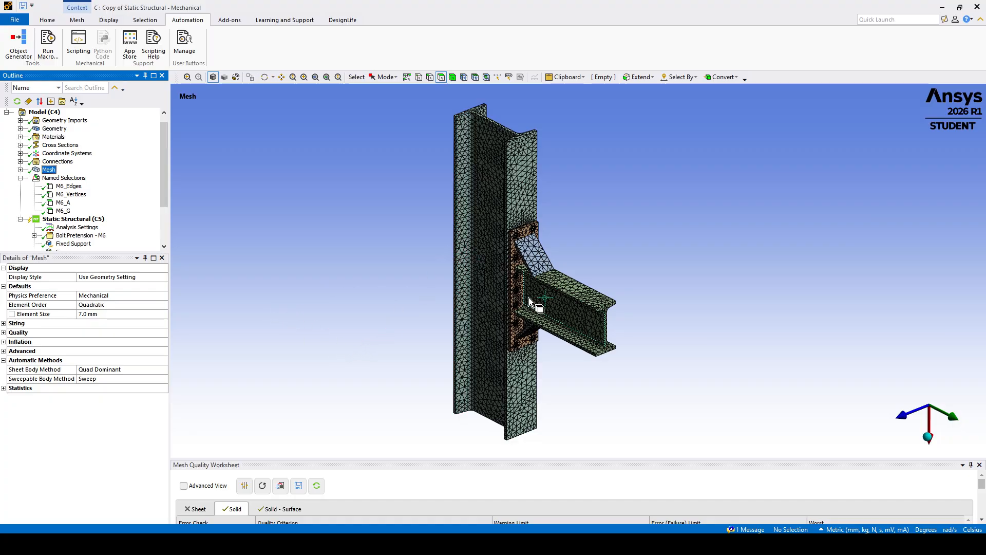
scroll(518, 297, up, 3)
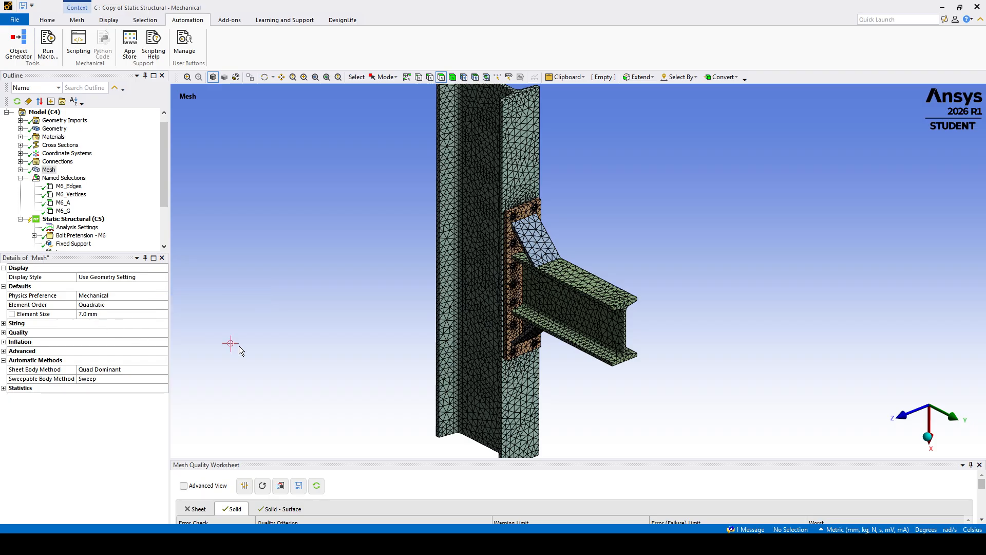
scroll(522, 315, up, 3)
ctrl+middle_drag(524, 316, 550, 347)
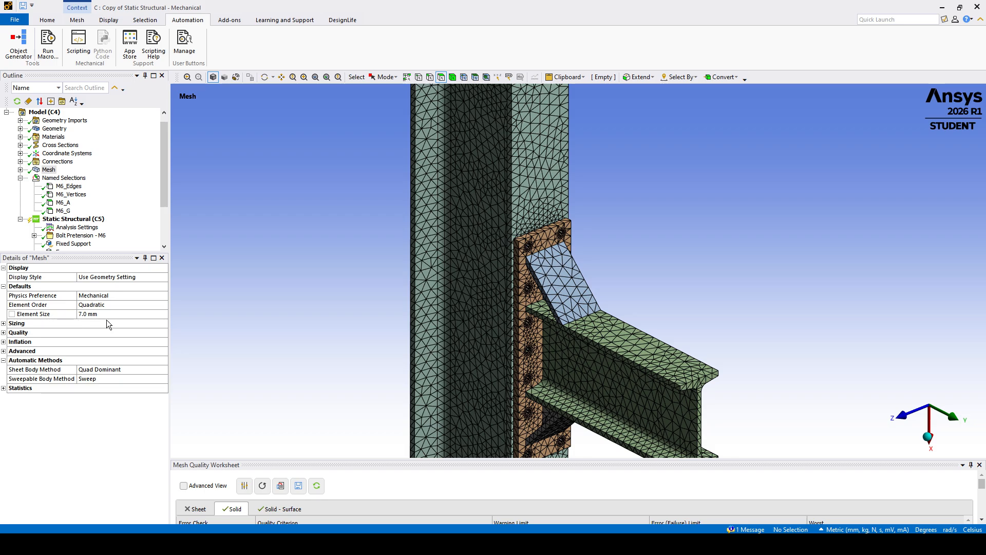
click(3, 323)
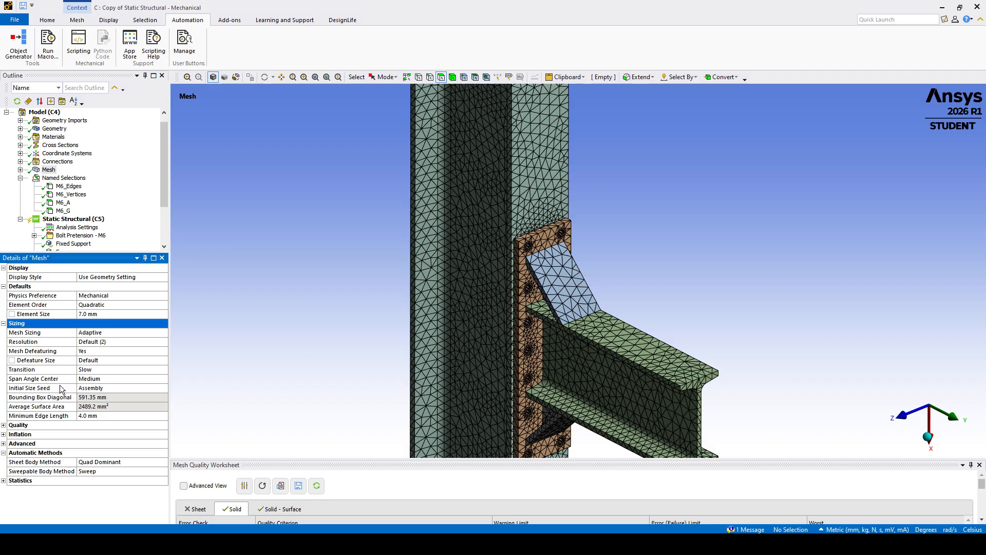
scroll(507, 320, up, 6)
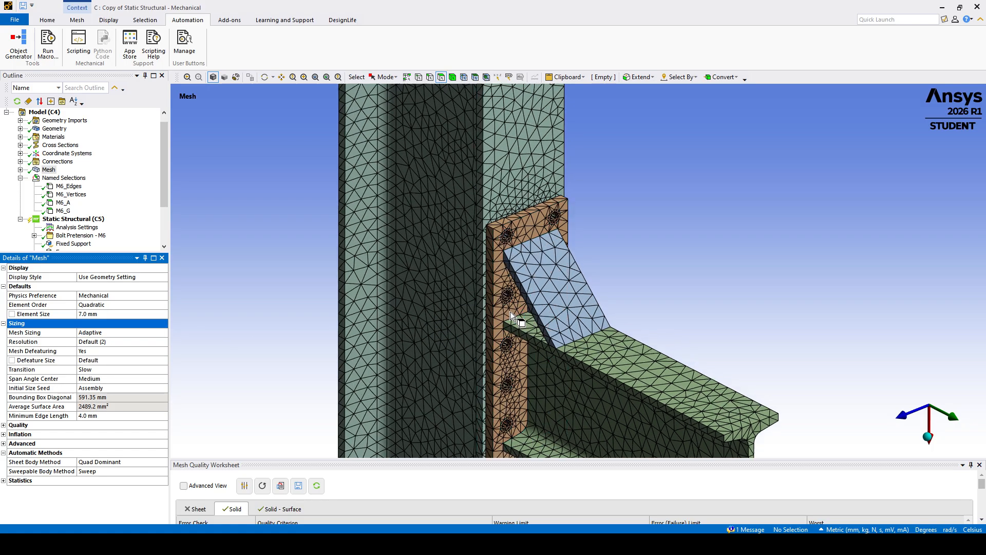
middle_drag(478, 286, 492, 317)
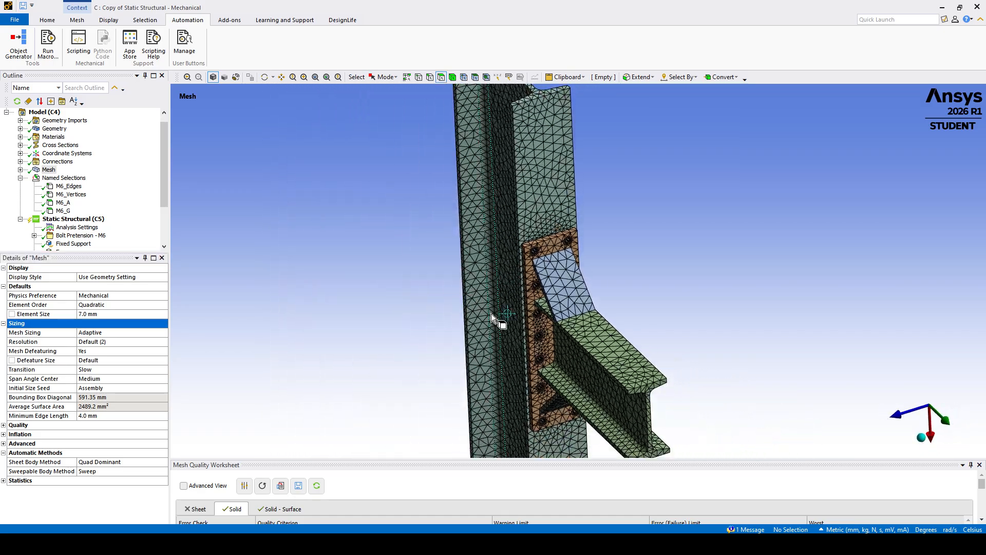
click(21, 170)
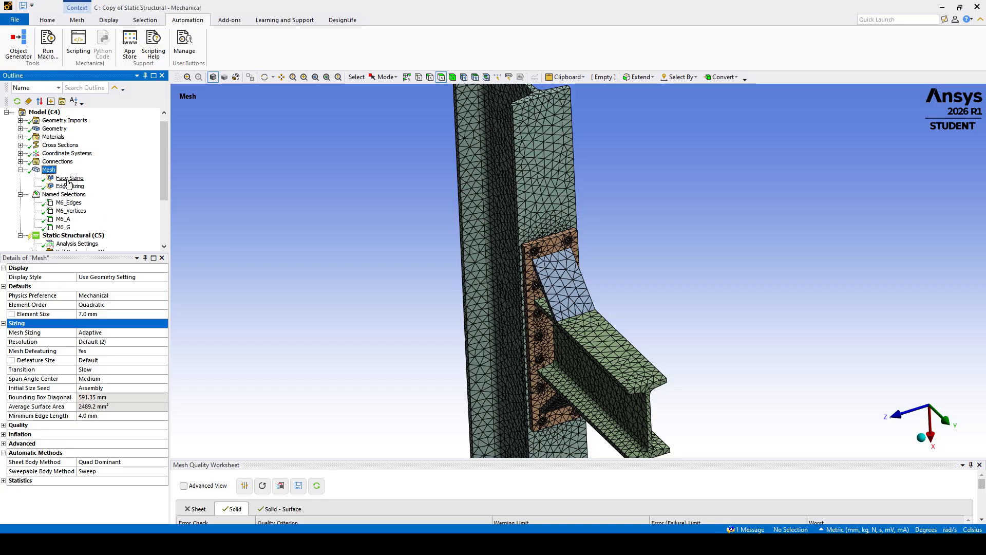
scroll(440, 242, up, 5)
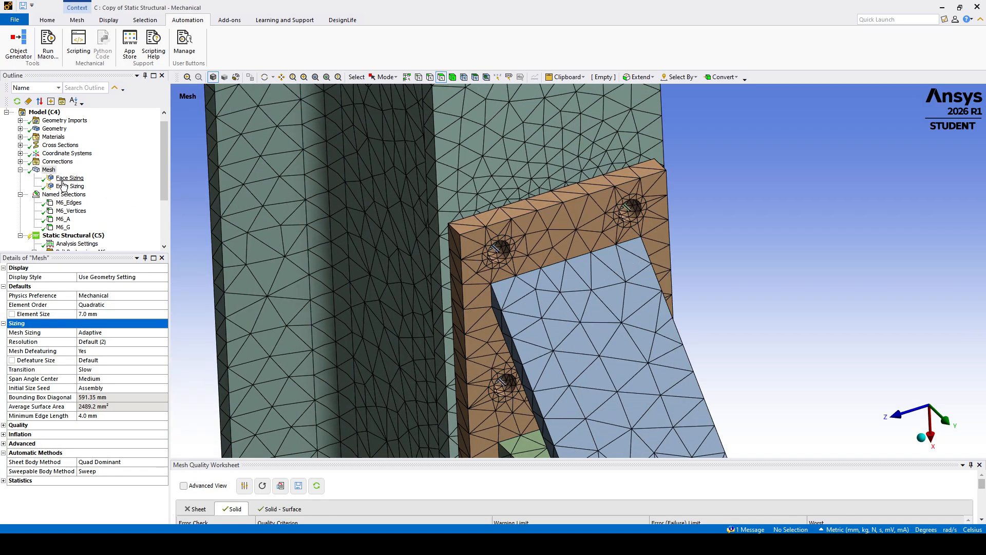
- Examine the Face Sizing mesh control: its scoped faces around the end plate's bolt holes and its element size setting
click(69, 180)
middle_drag(409, 302, 354, 286)
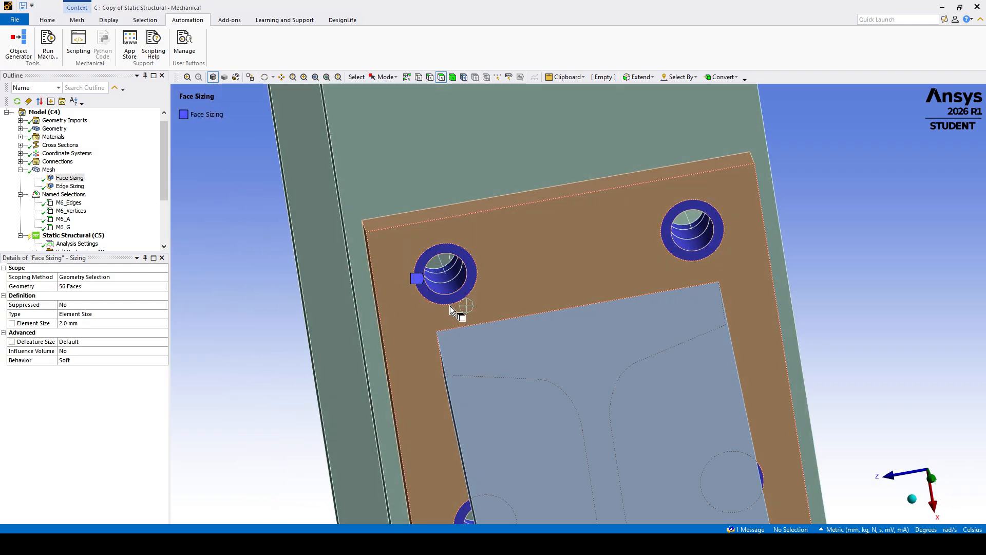
middle_drag(461, 302, 525, 299)
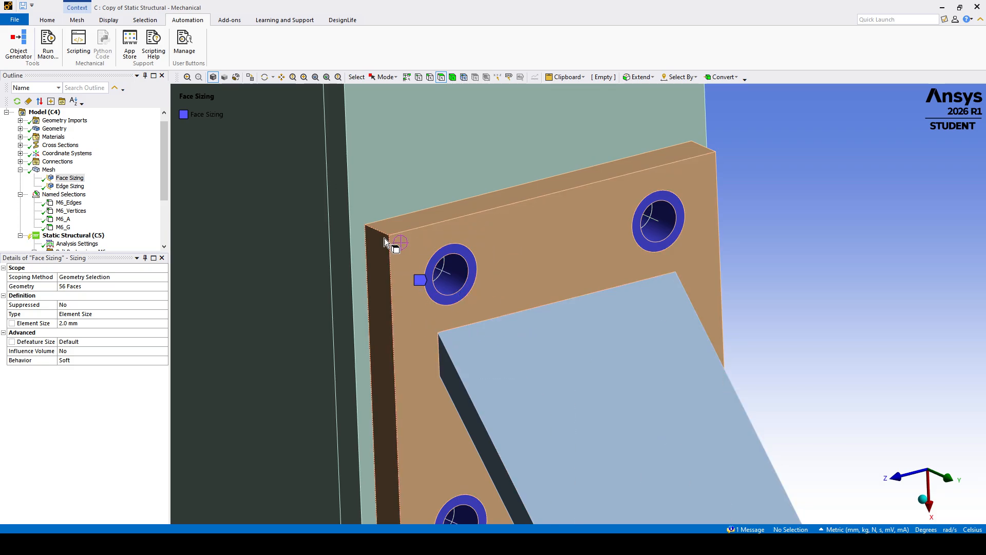
middle_drag(478, 300, 482, 304)
scroll(482, 305, down, 7)
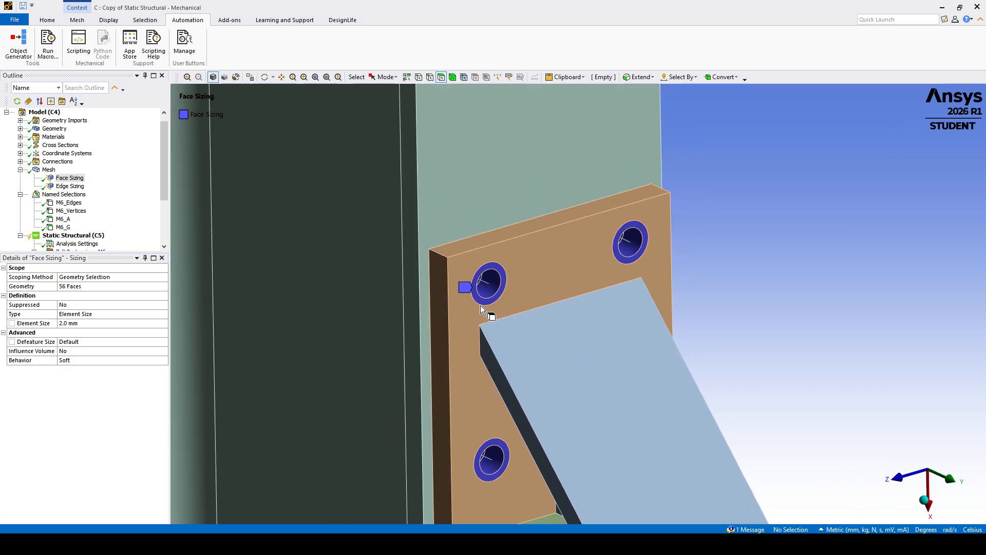
ctrl+middle_drag(536, 332, 513, 272)
middle_drag(513, 271, 519, 282)
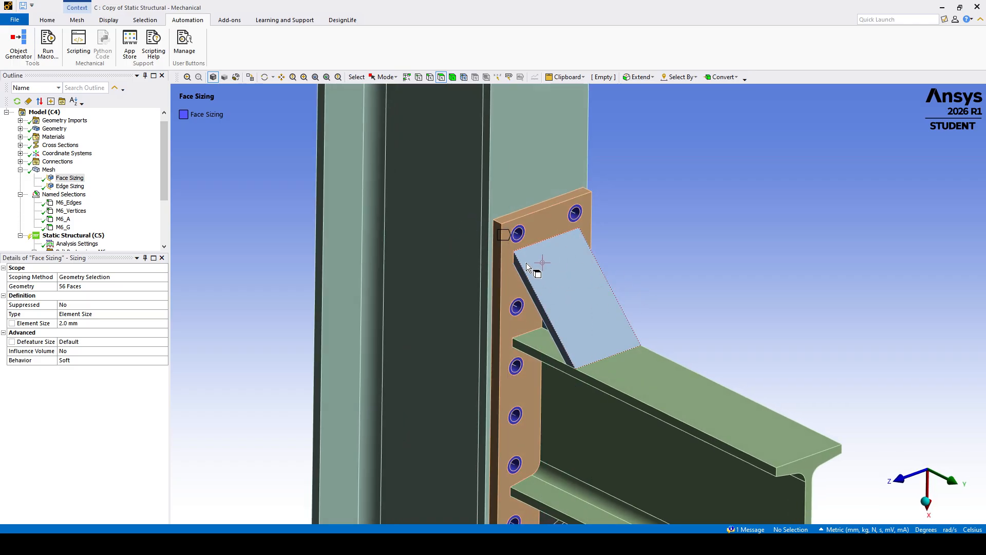
middle_drag(516, 251, 516, 292)
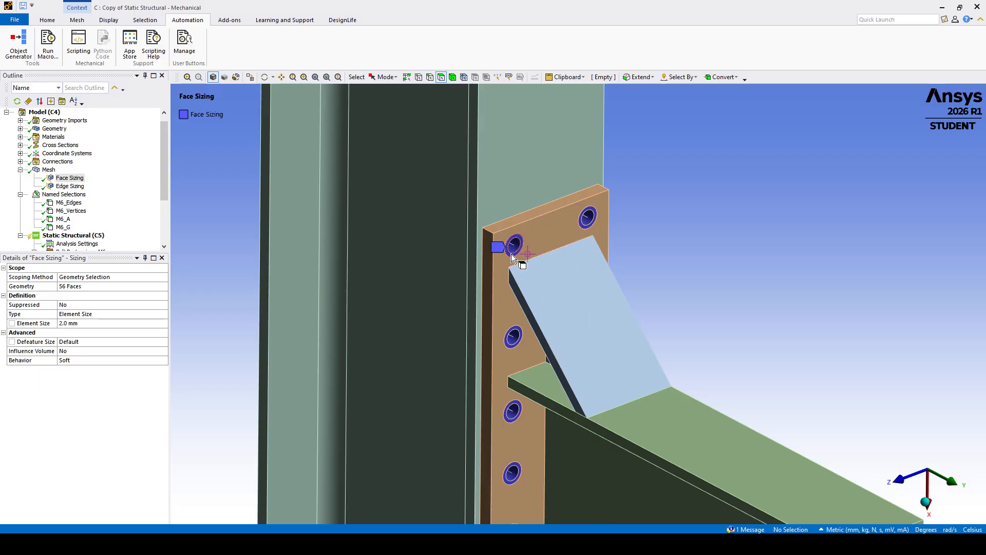
scroll(580, 286, down, 4)
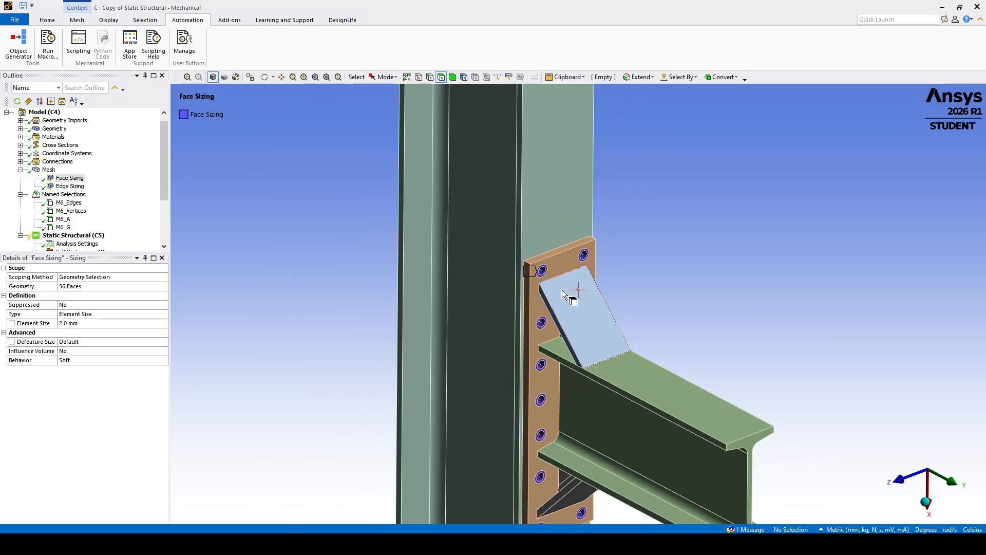
scroll(568, 289, up, 3)
scroll(487, 257, down, 1)
scroll(487, 257, down, 2)
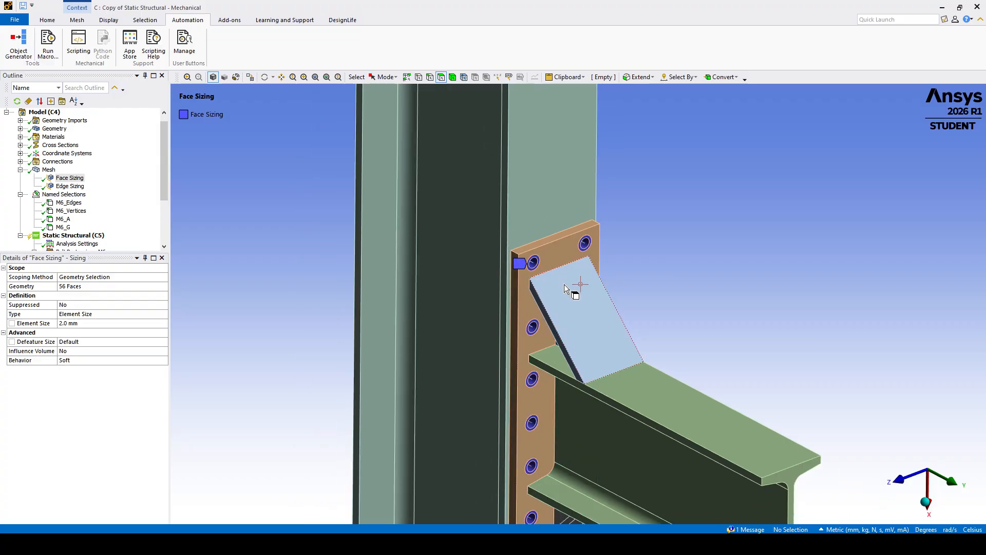
- Hide all bodies except the end plate and the column, and view them along the Z axis
click(441, 77)
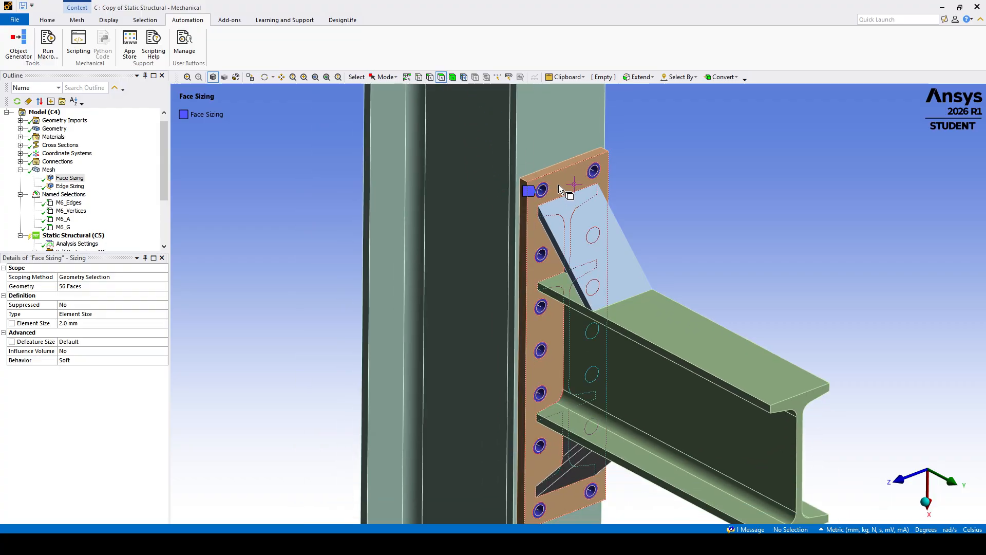
click(559, 184)
ctrl+click(529, 156)
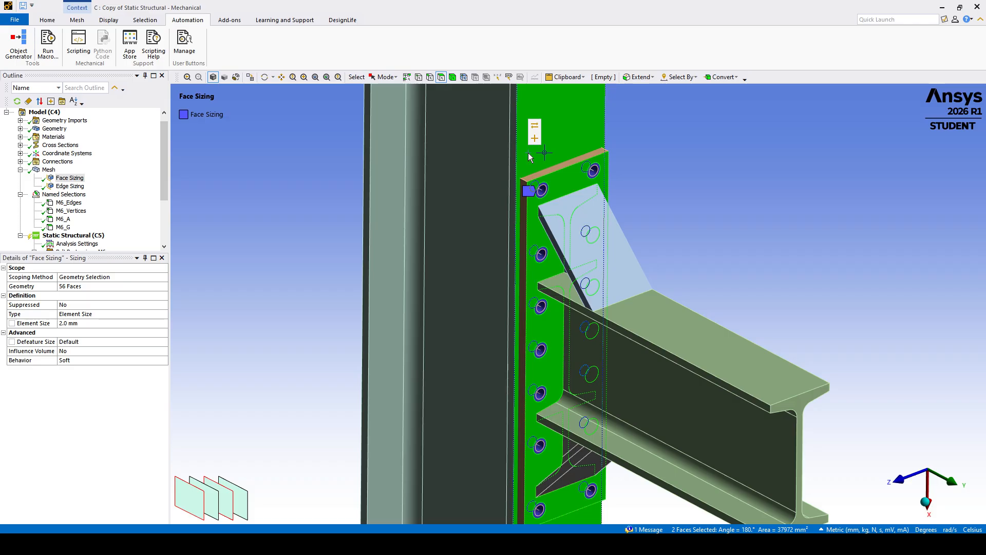
right_click(546, 171)
click(575, 251)
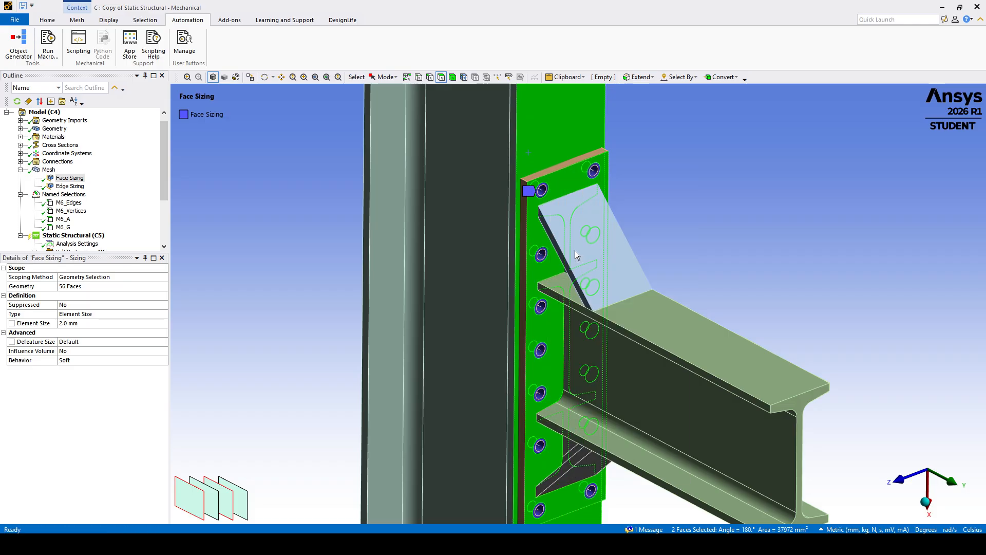
click(902, 480)
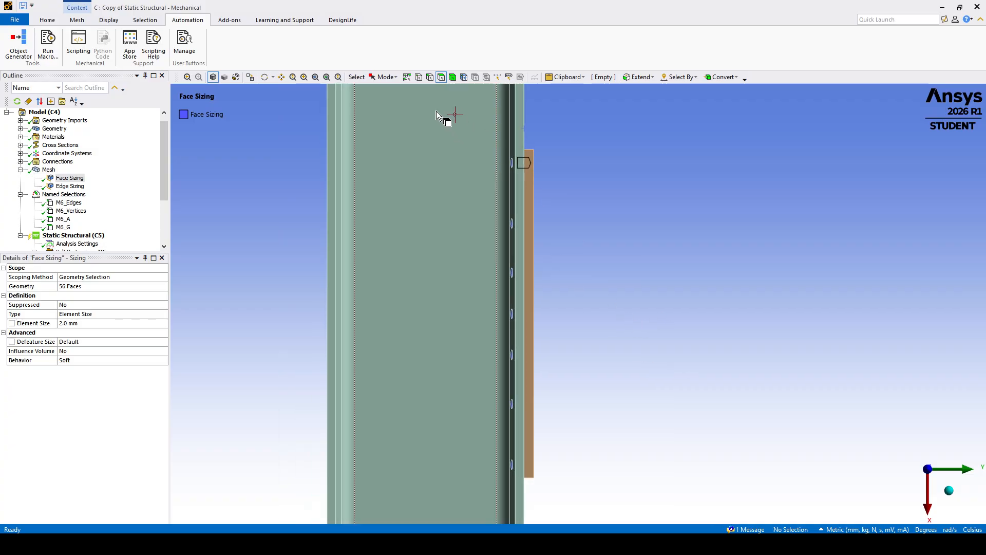
- Box-select the bolt hole faces of the end plate and column flange, inspect the selection from the front, and clear it
click(384, 78)
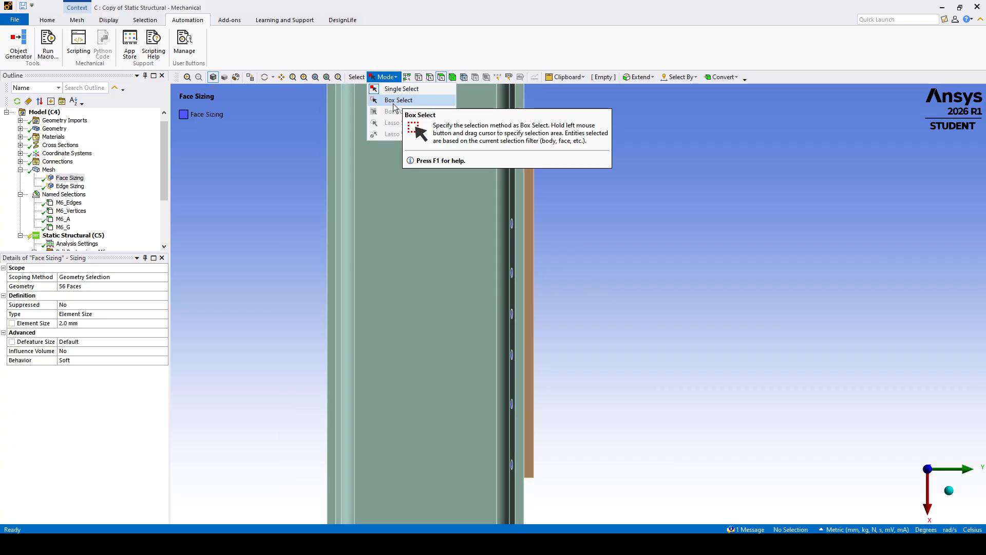
click(392, 101)
drag(506, 154, 551, 474)
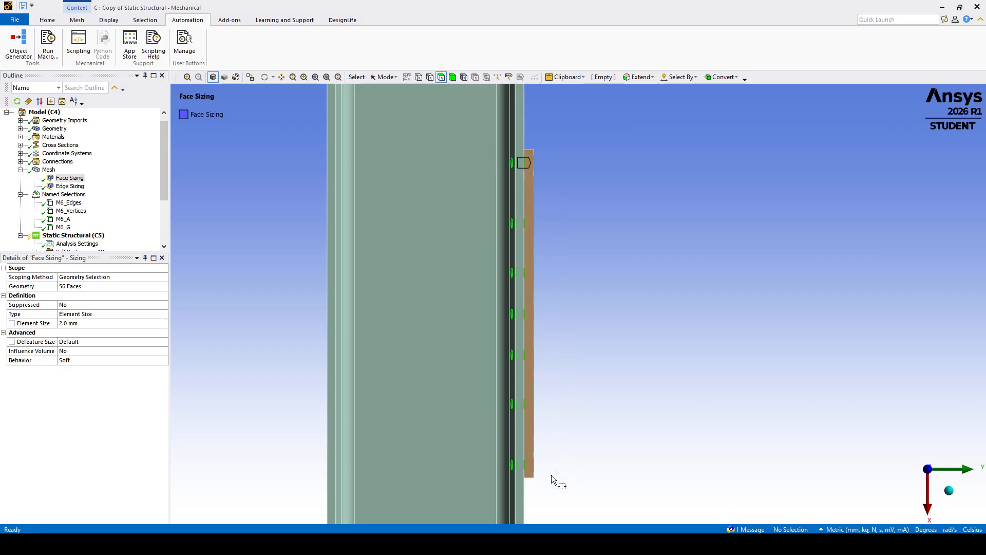
middle_drag(529, 439, 324, 446)
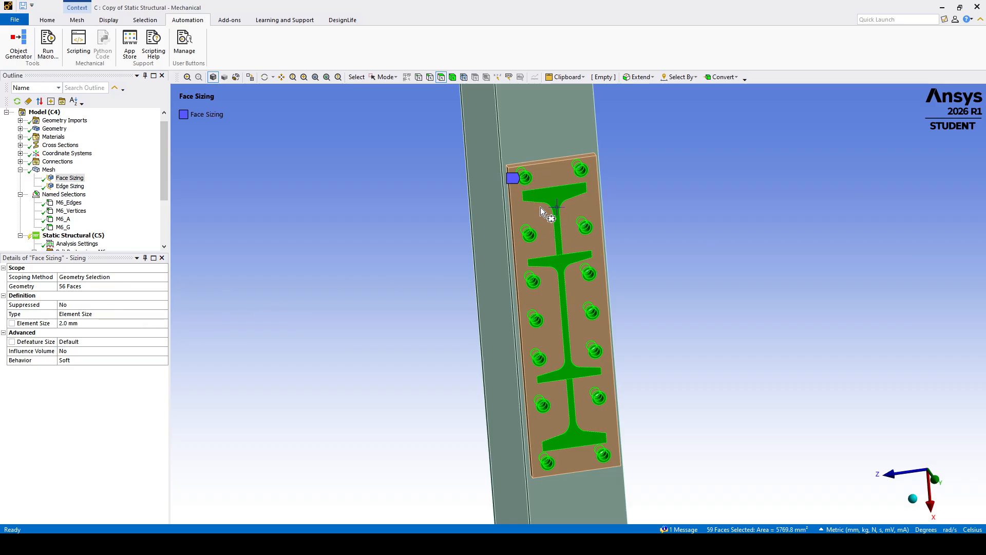
middle_drag(537, 236, 624, 224)
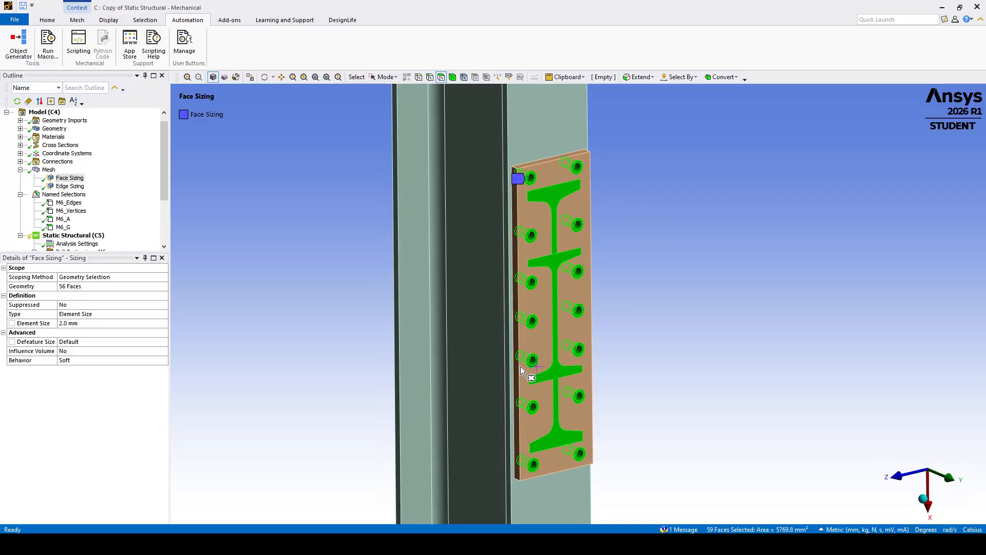
click(309, 155)
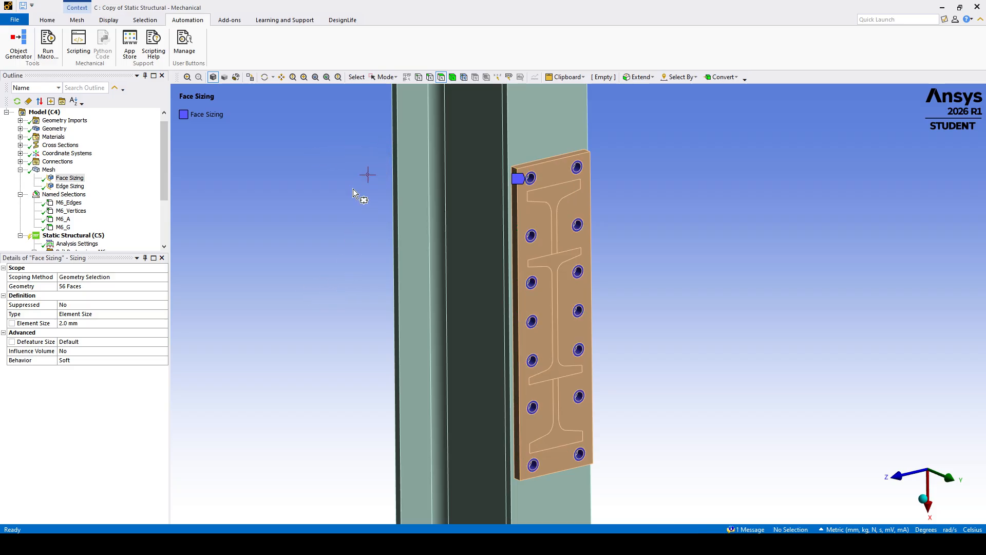
- Show all hidden bodies again and review the element size of the Face Sizing control
middle_drag(352, 189, 409, 217)
right_click(404, 213)
click(431, 265)
scroll(518, 292, up, 2)
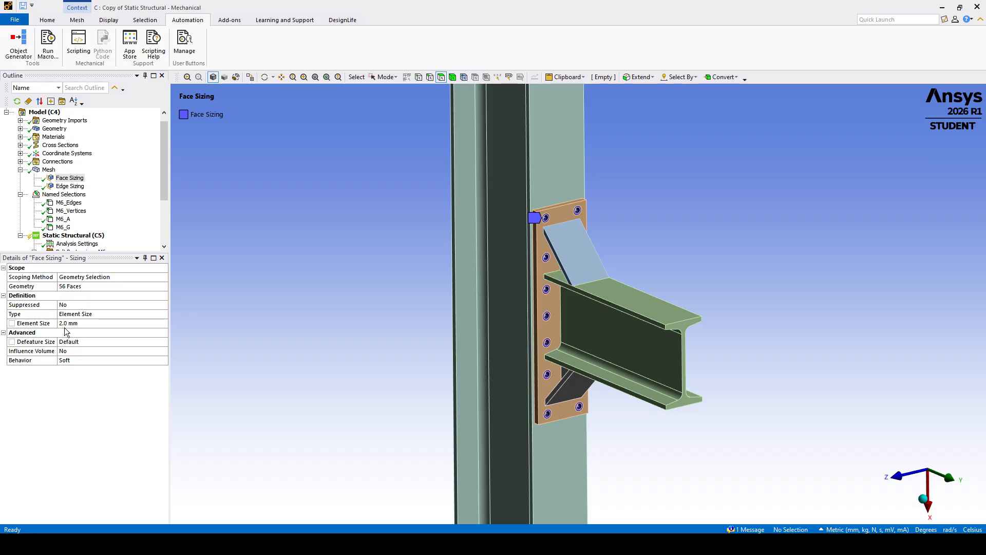
scroll(531, 317, up, 3)
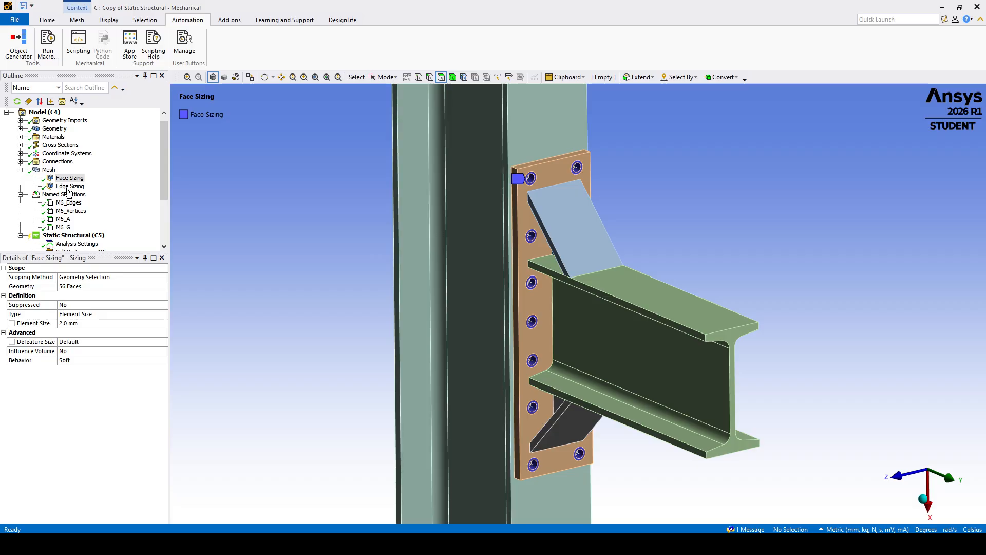
- Open the Edge Sizing control and examine its scoped bolt edges and number of divisions
click(67, 186)
scroll(556, 245, up, 5)
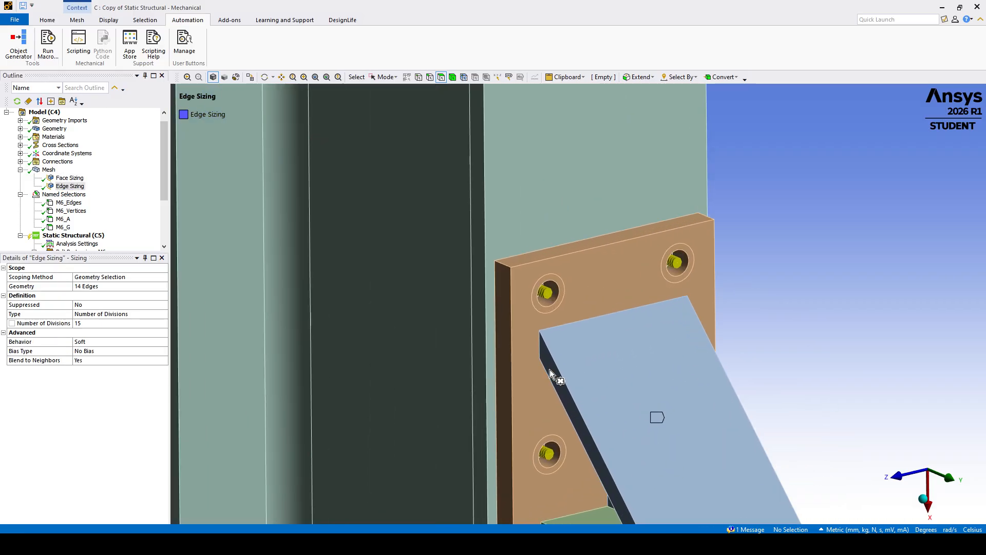
scroll(513, 320, up, 3)
middle_drag(510, 321, 534, 321)
scroll(534, 322, down, 6)
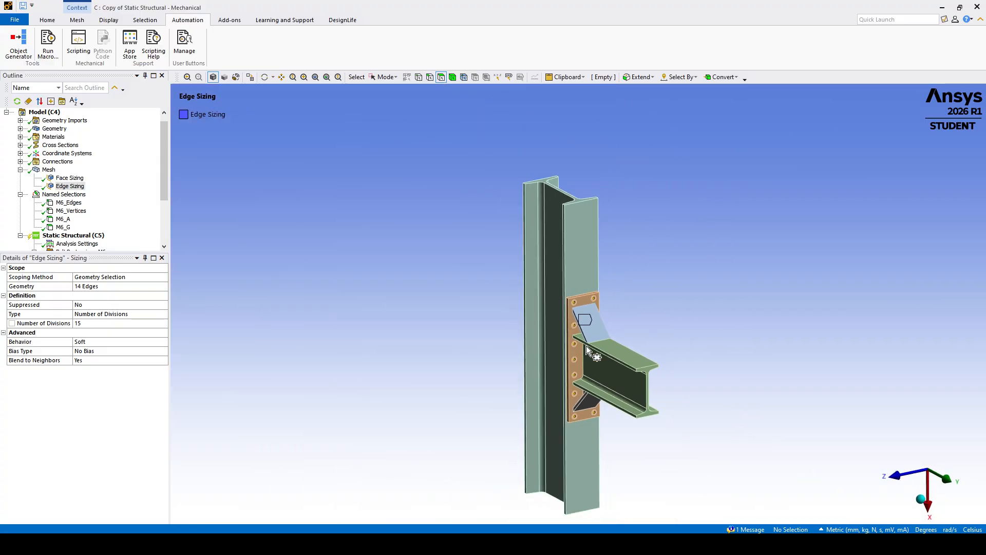
ctrl+middle_drag(586, 346, 536, 309)
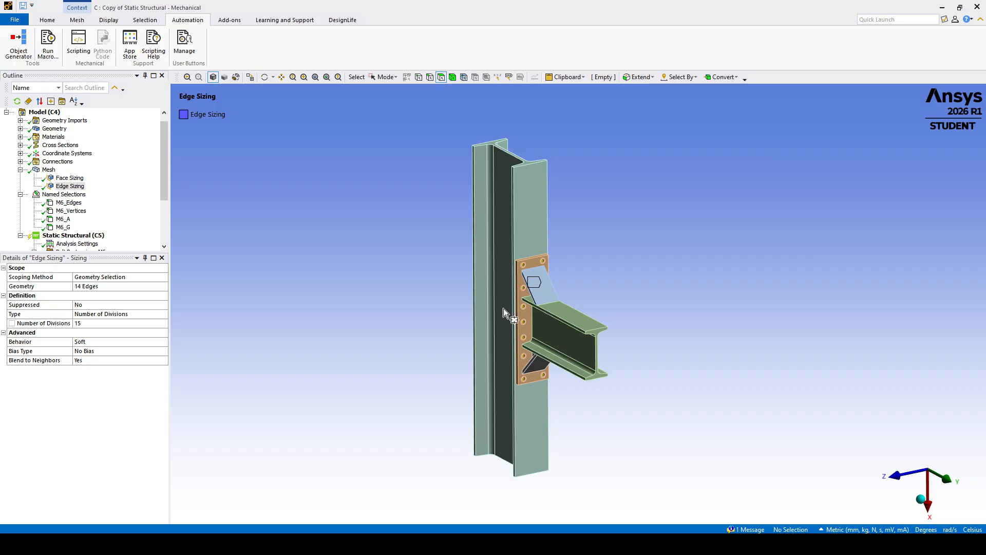
- Hide the solid bodies and box-select all edges of the M6 bolt line bodies
right_click(367, 191)
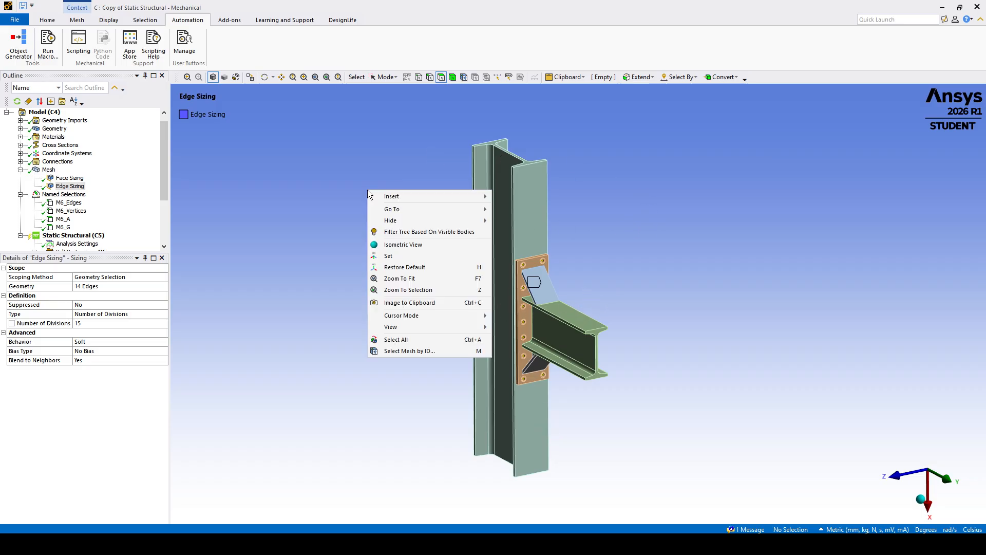
mouse_move(401, 221)
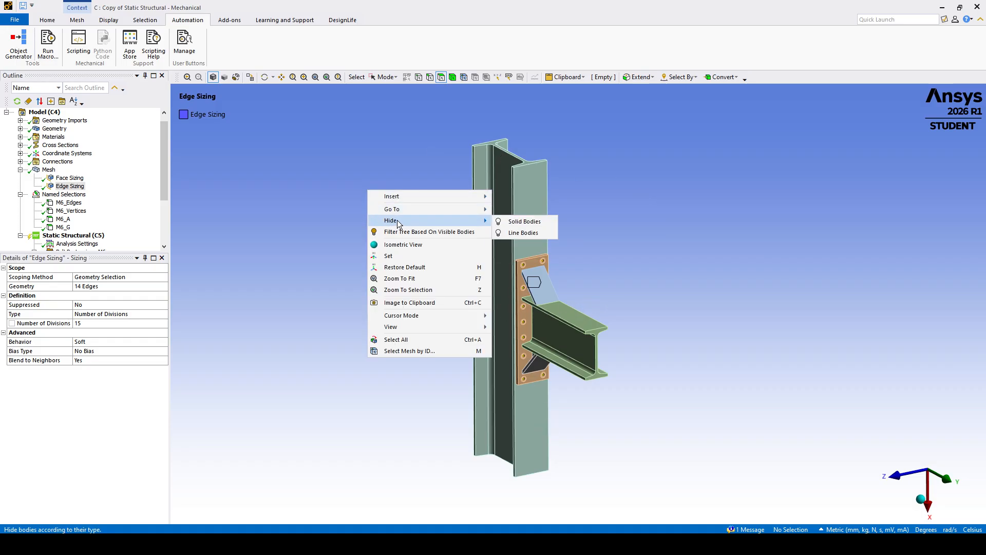
click(519, 227)
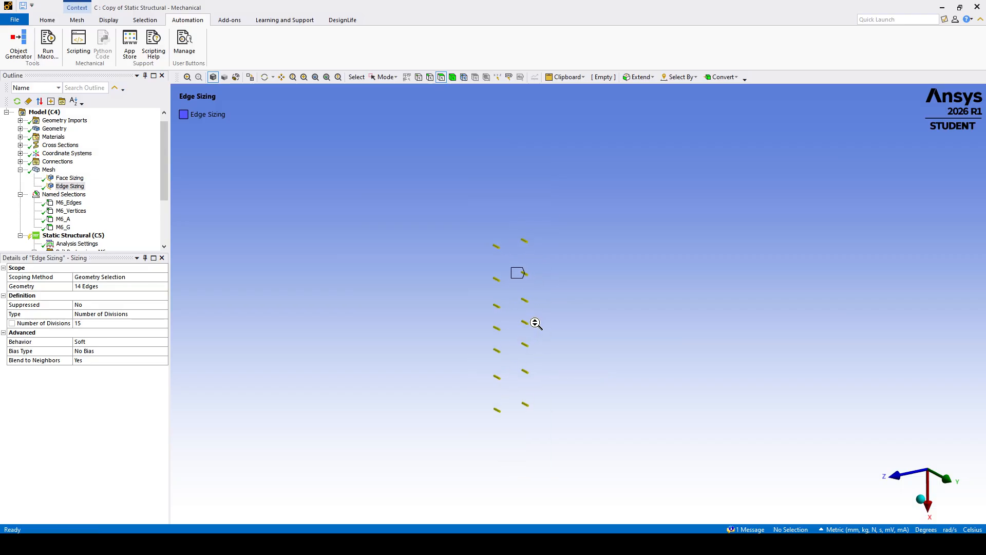
click(430, 77)
click(385, 77)
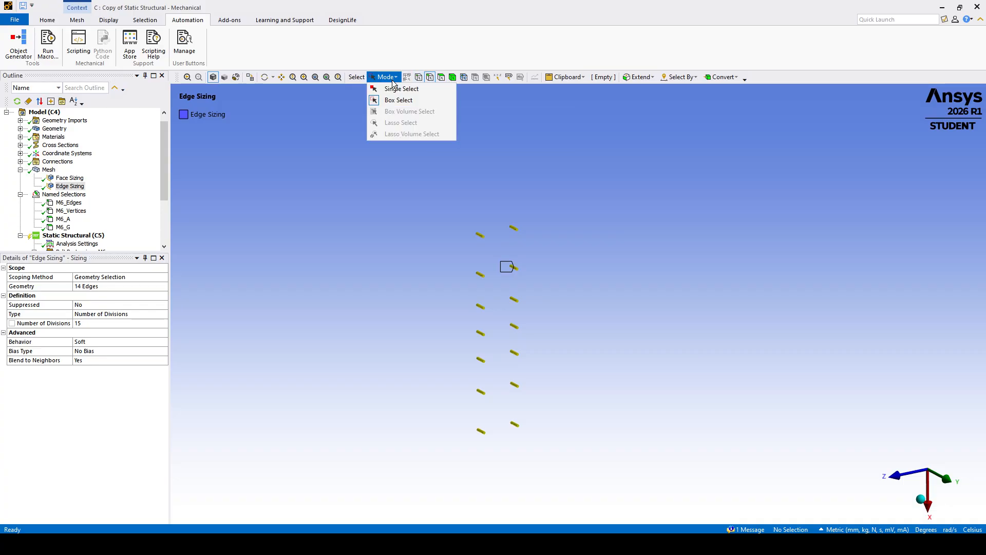
click(399, 101)
drag(594, 176, 392, 488)
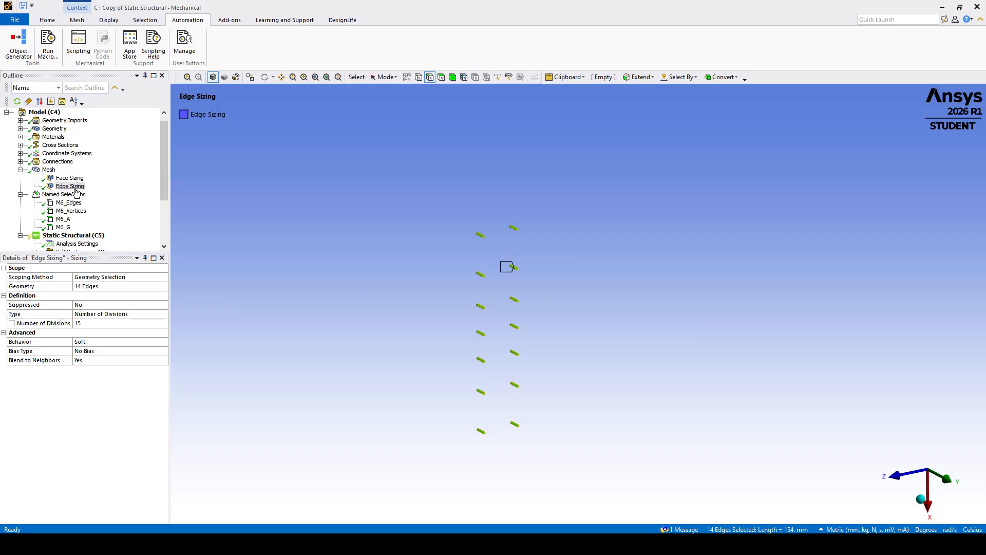
- Review the Type options of Edge Sizing, leaving Number of Divisions in place, and examine the divisions along the bolts
click(132, 315)
click(164, 314)
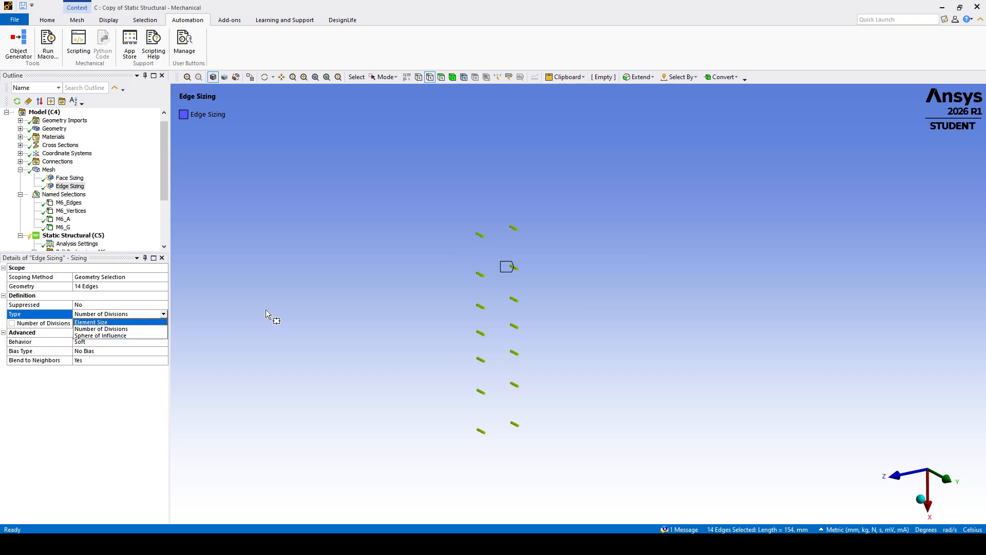
click(280, 316)
scroll(501, 306, up, 3)
scroll(511, 279, up, 4)
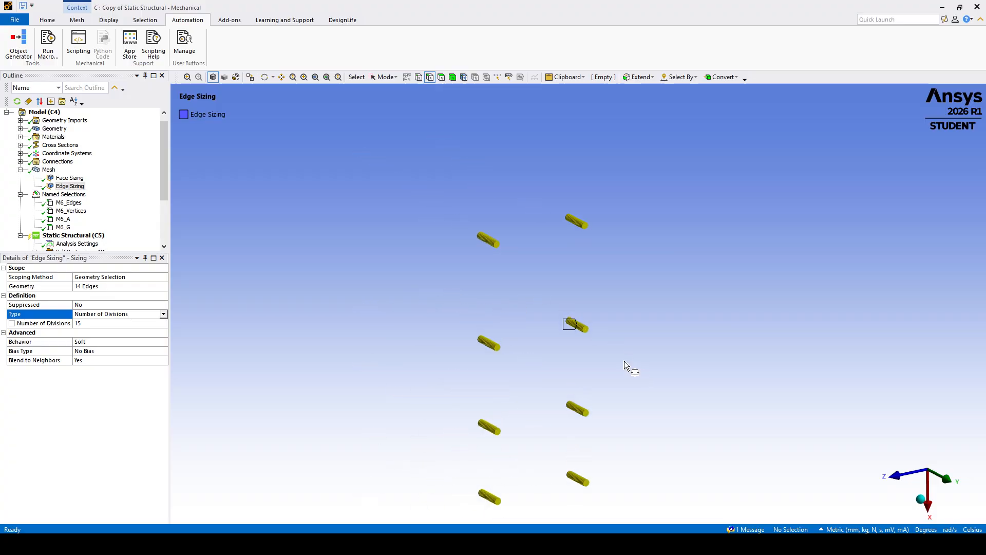
middle_drag(503, 258, 557, 268)
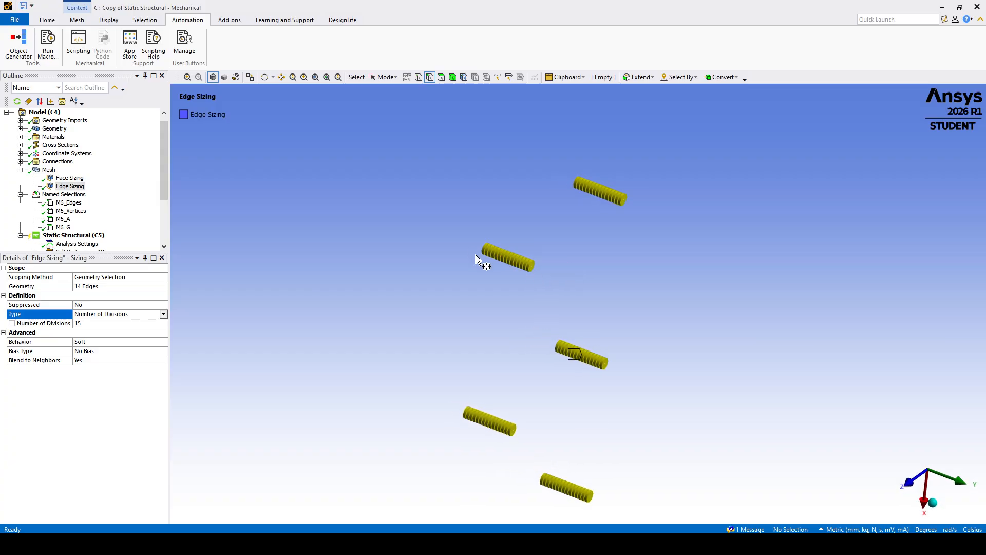
middle_drag(537, 278, 531, 299)
scroll(542, 306, up, 3)
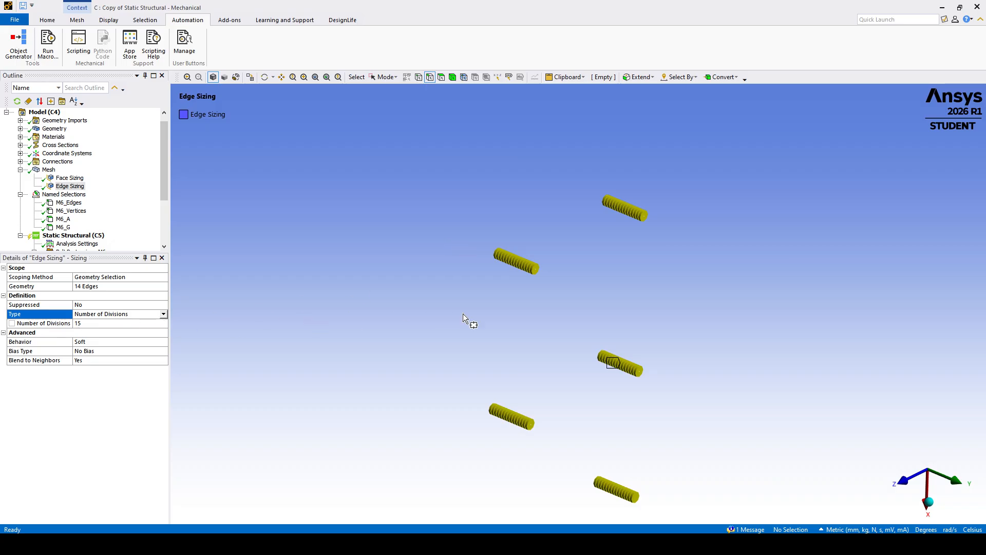
scroll(472, 315, up, 3)
middle_drag(381, 256, 551, 254)
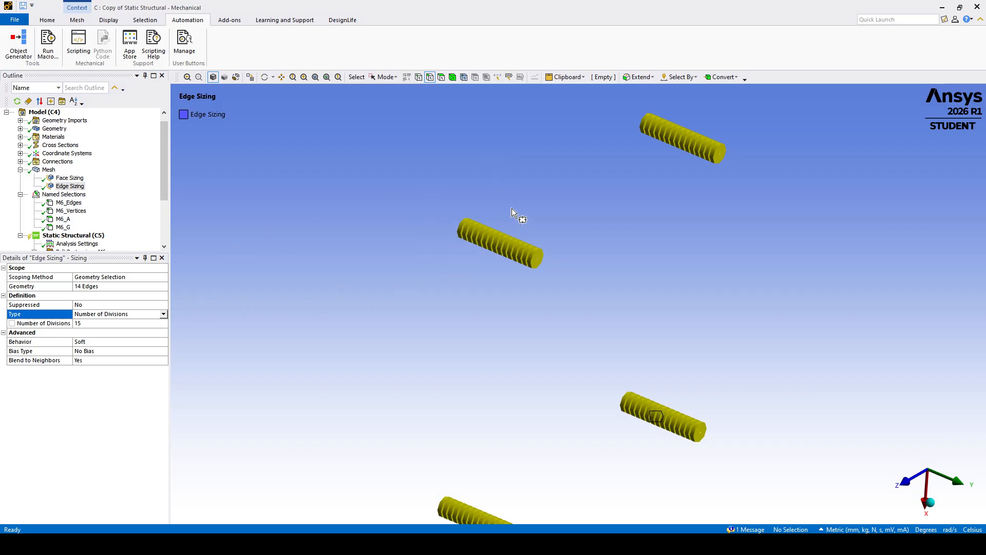
scroll(539, 282, down, 5)
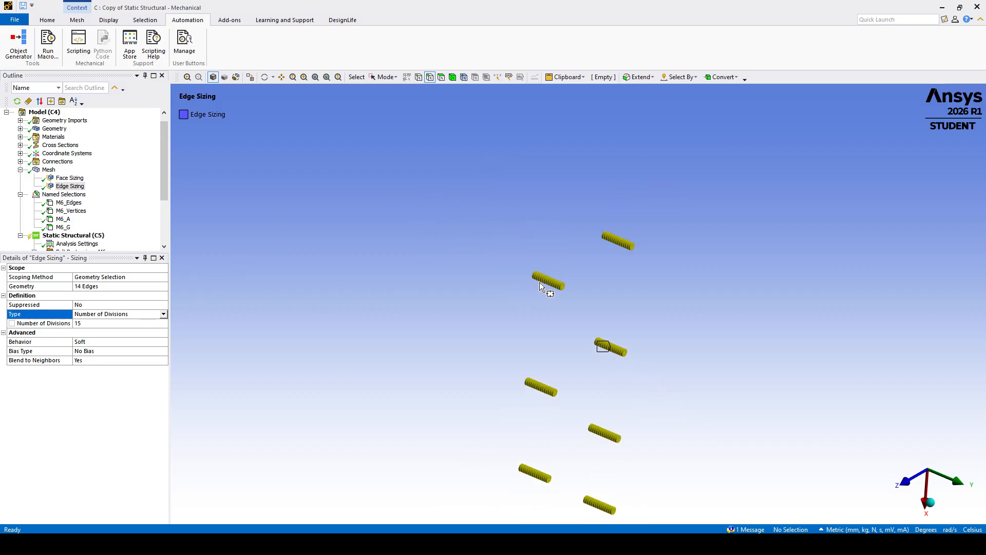
- Show all bodies again and collapse the Mesh branch of the model tree
middle_drag(541, 319, 493, 274)
right_click(479, 221)
click(503, 275)
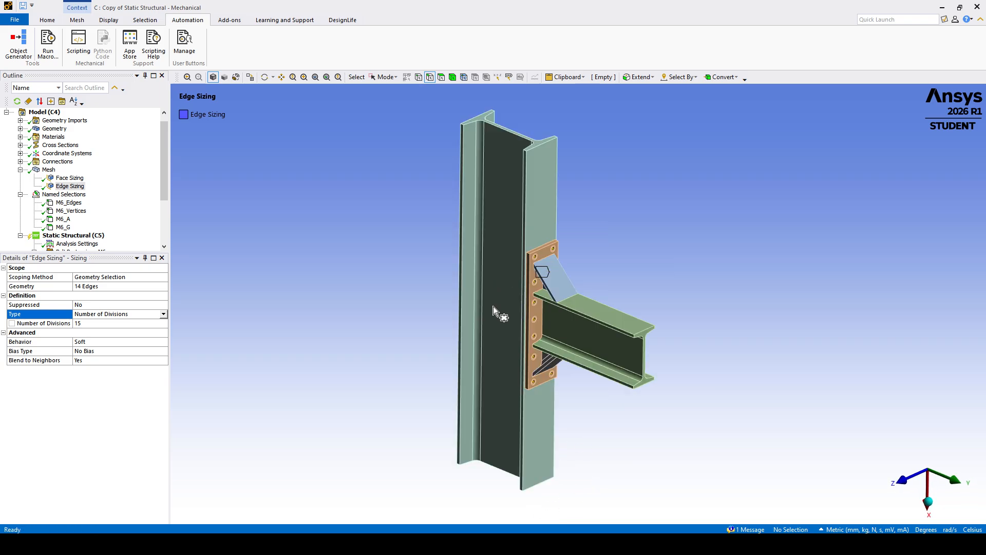
middle_drag(491, 309, 482, 325)
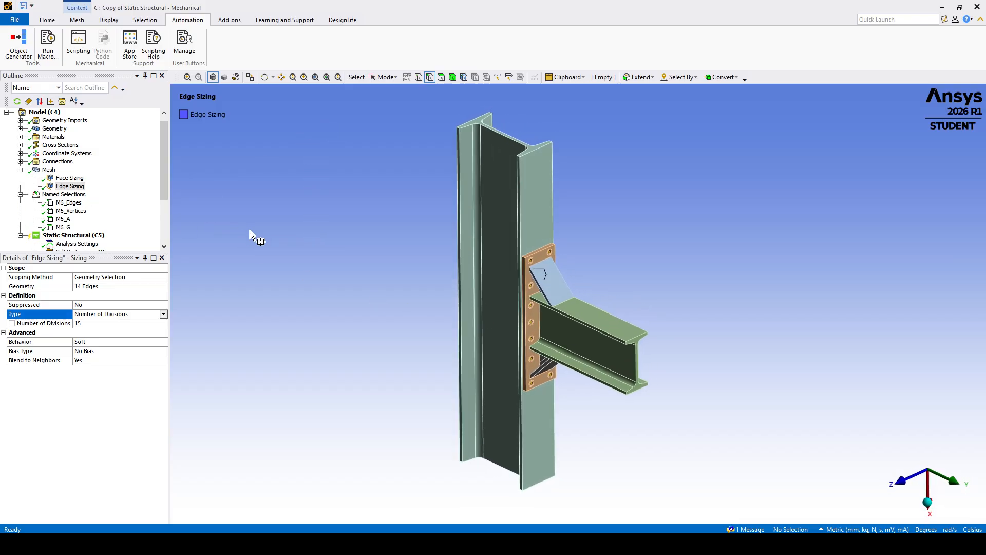
click(20, 170)
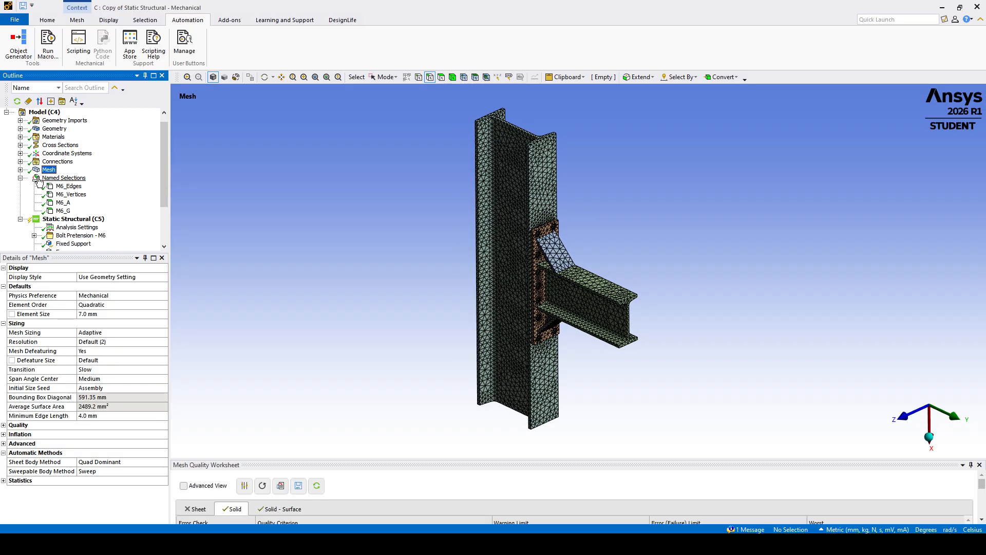
- Examine the mesh refinement around the end plate's bolt holes and the bolt elements inside them
right_click(48, 175)
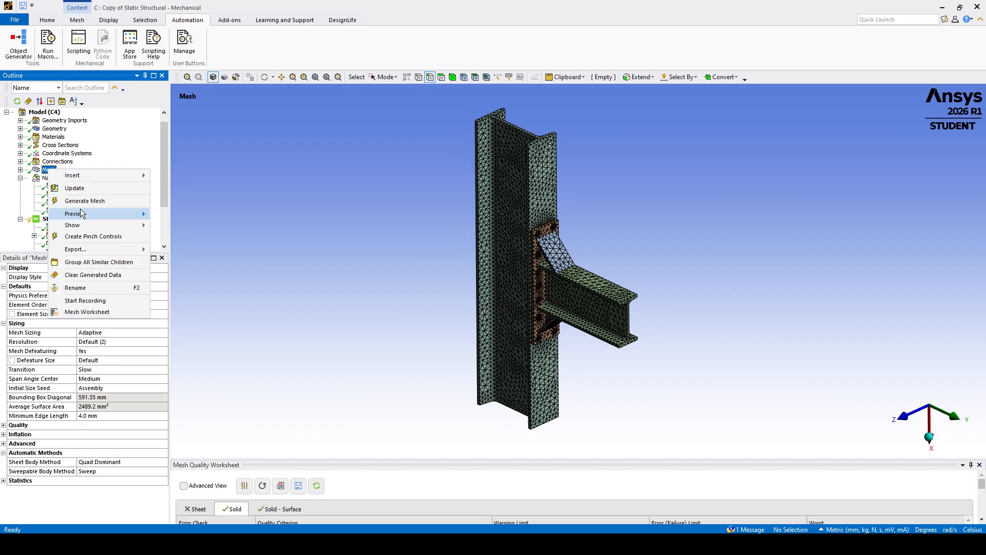
click(379, 219)
mouse_move(501, 298)
middle_down()
mouse_move(734, 299)
mouse_move(500, 294)
middle_up()
scroll(500, 293, up, 8)
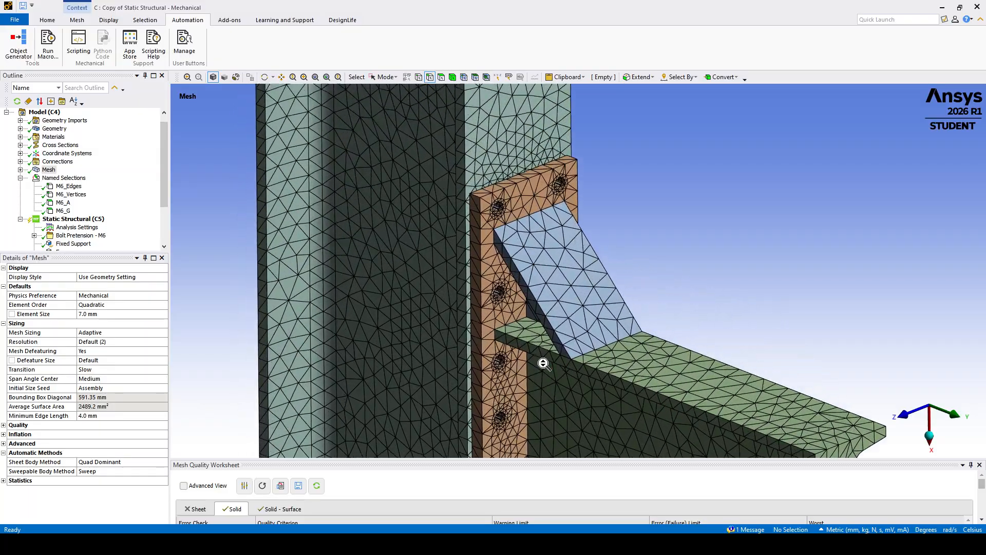
middle_drag(389, 241, 612, 249)
scroll(566, 198, up, 10)
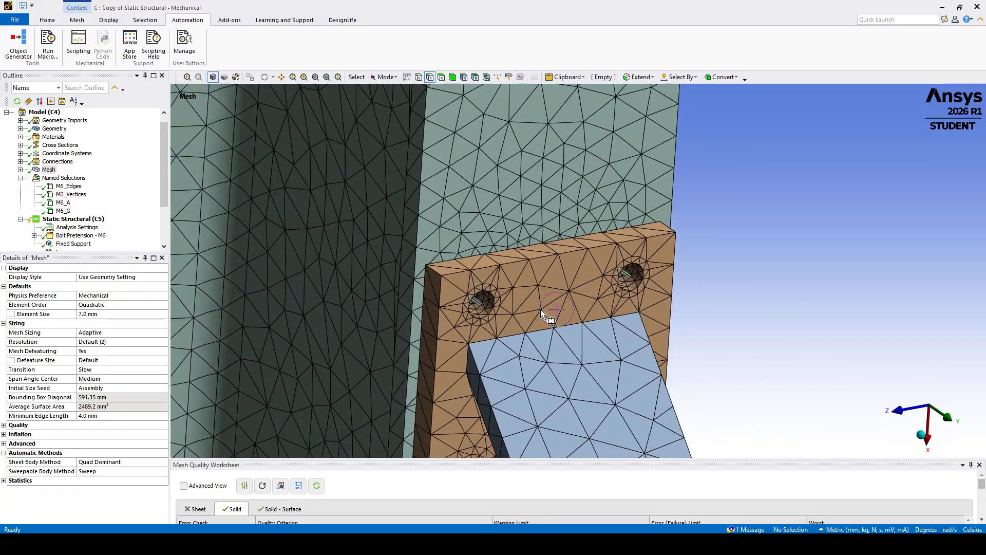
middle_drag(447, 270, 490, 256)
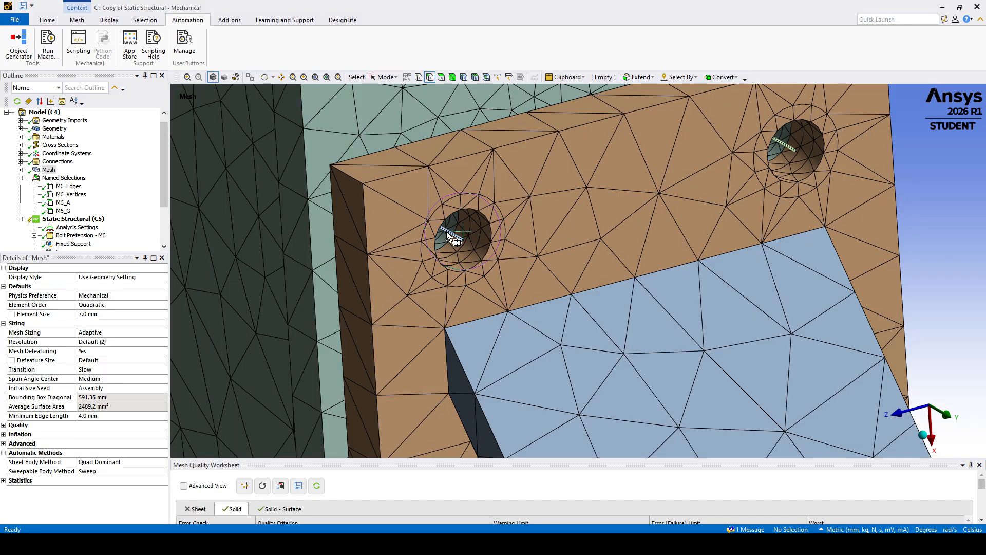
key(F7)
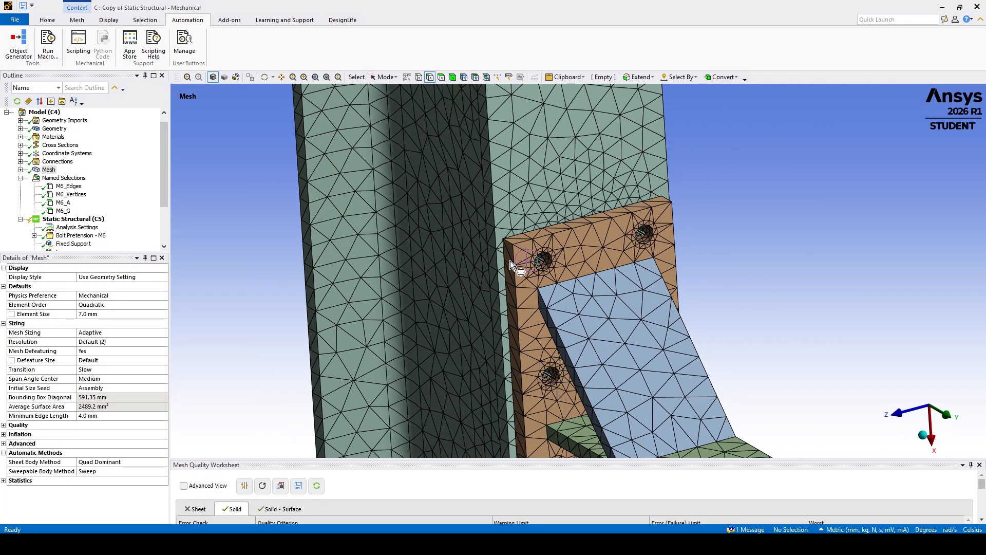
mouse_move(550, 259)
middle_down()
mouse_move(565, 265)
mouse_move(552, 268)
middle_up()
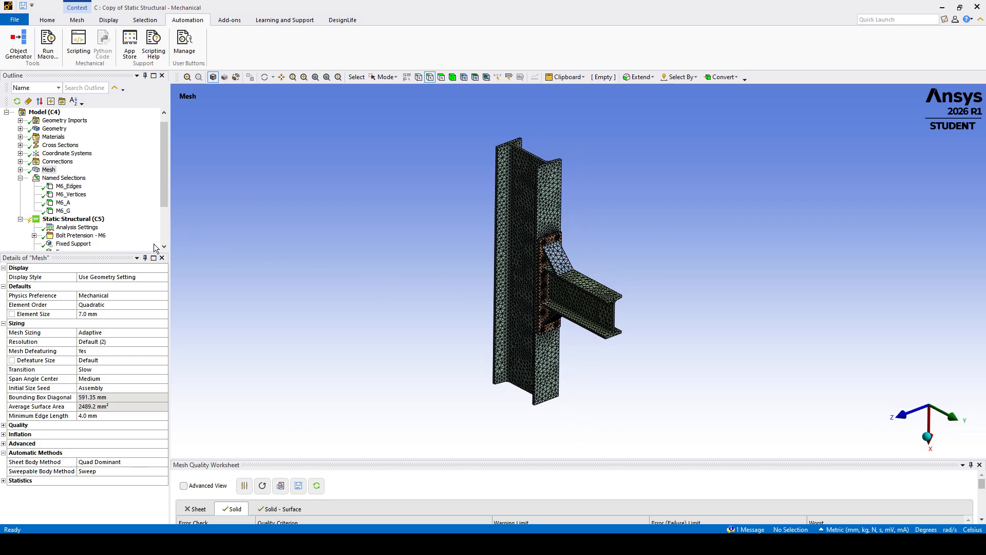
- Collapse the Named Selections branch of the model tree and set the selection filter to faces
click(20, 178)
scroll(40, 191, down, 1)
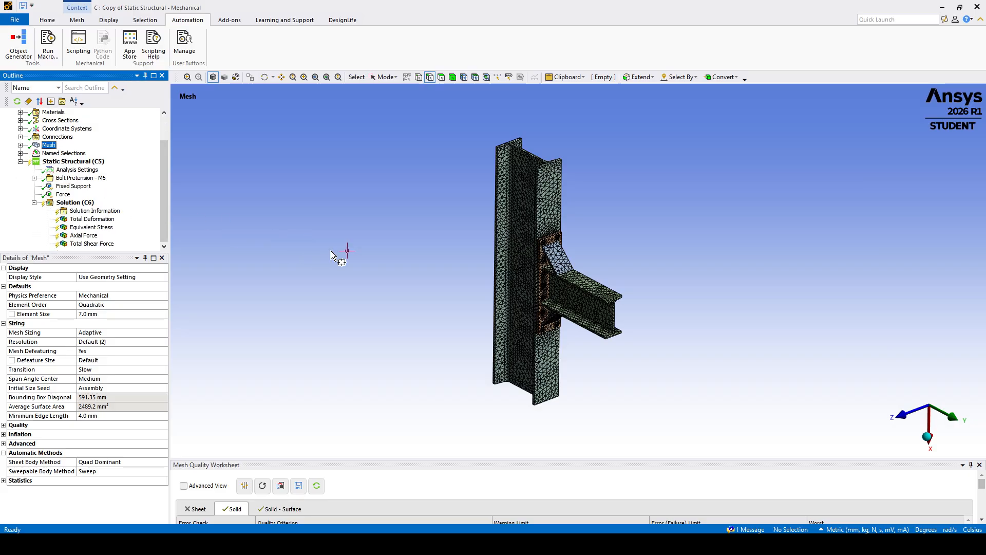
click(444, 78)
scroll(406, 117, up, 3)
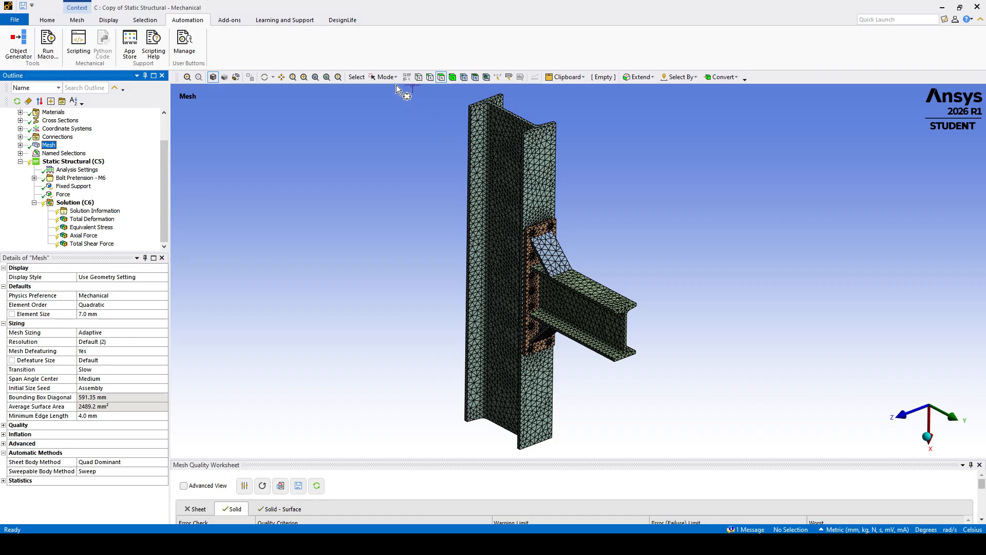
click(393, 79)
click(391, 96)
- Display the model's geometry without the mesh and view the column and beam joint from below
click(48, 19)
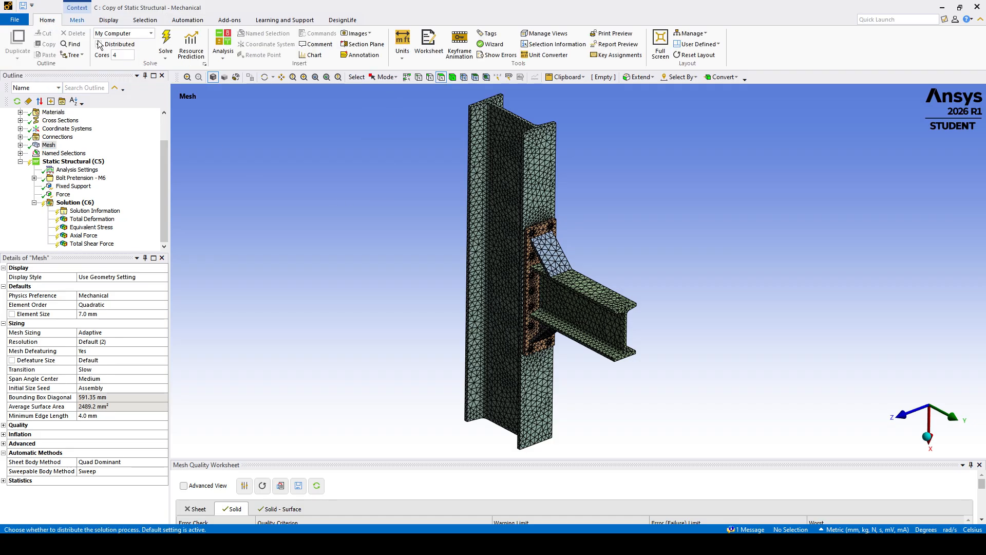
click(109, 20)
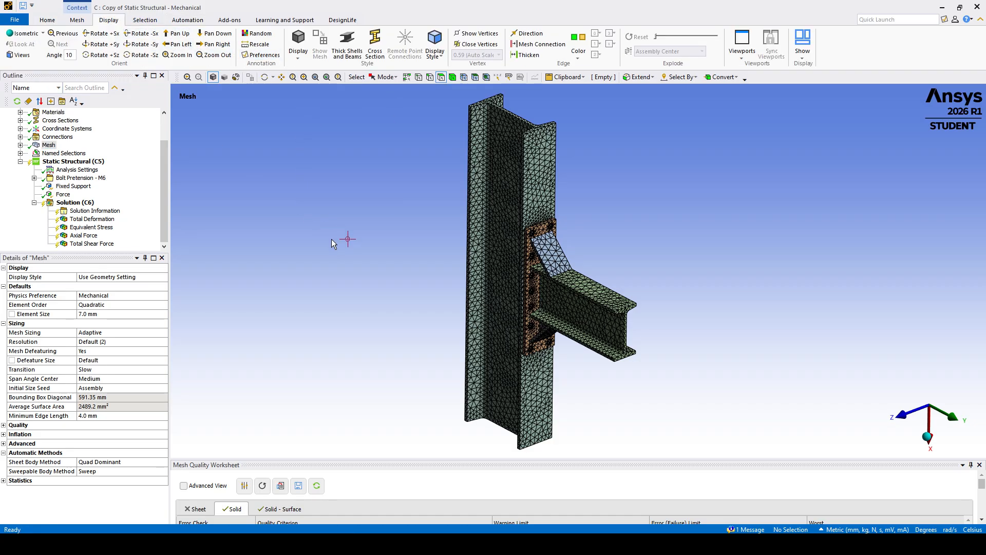
scroll(52, 139, up, 2)
click(52, 138)
scroll(64, 201, down, 2)
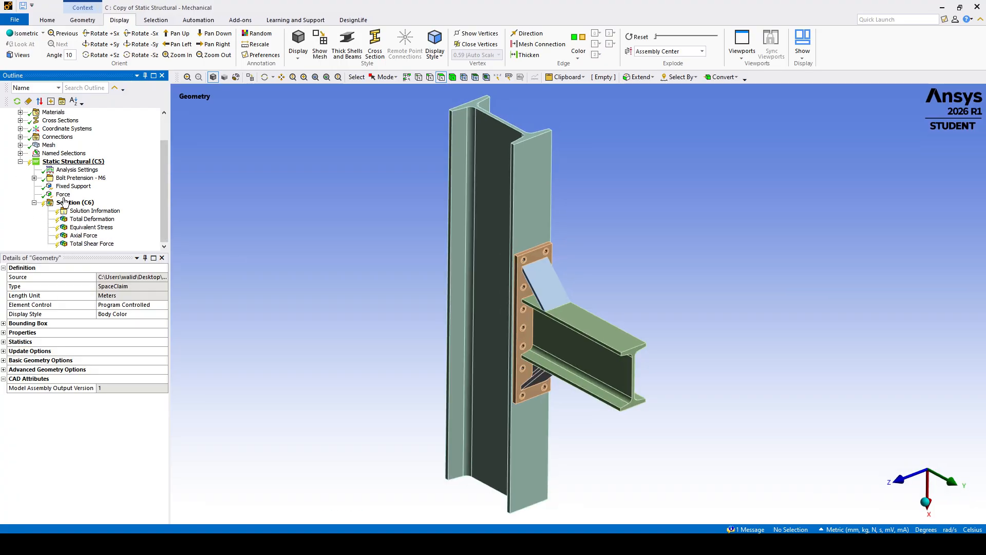
middle_drag(412, 309, 509, 280)
scroll(509, 339, up, 1)
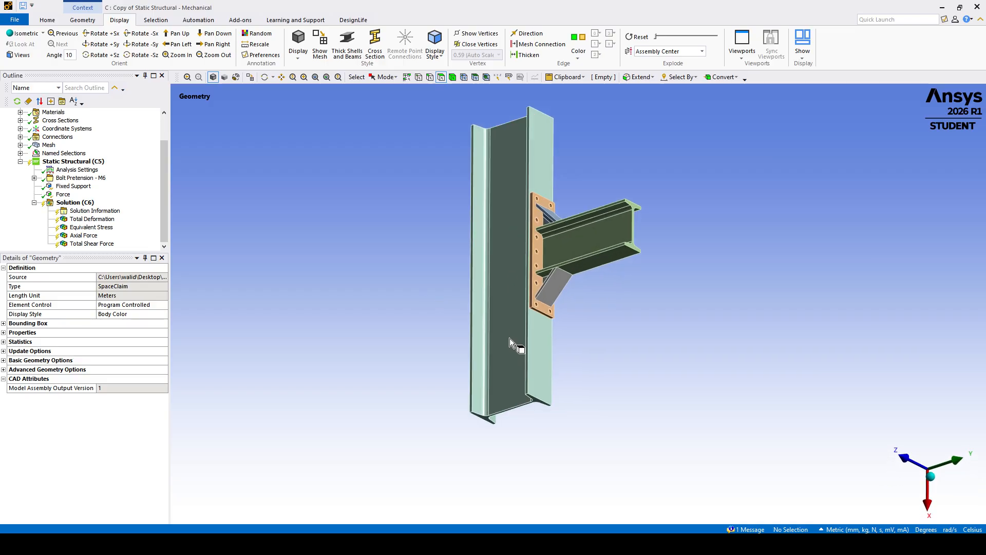
mouse_move(503, 343)
middle_down()
mouse_move(501, 332)
mouse_move(500, 340)
middle_up()
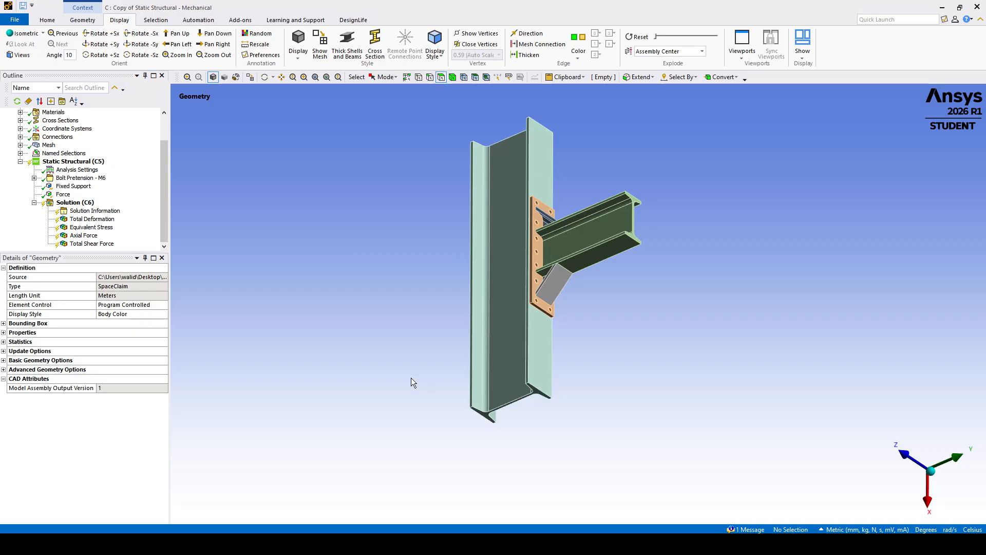
- Open the Fixed Support and examine its scoped face at the lower end of the column
click(67, 188)
scroll(360, 339, up, 5)
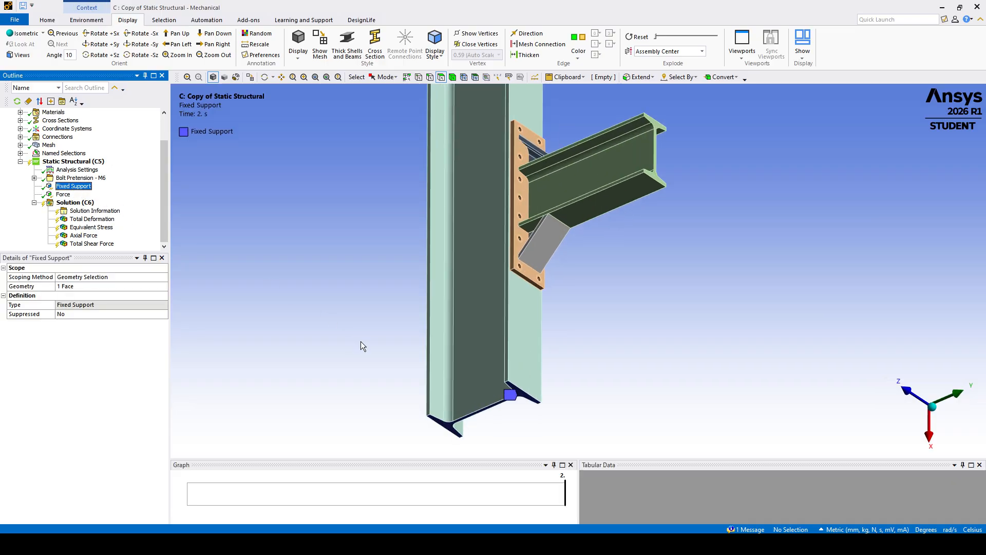
ctrl+middle_drag(379, 337, 390, 192)
scroll(462, 261, up, 3)
click(486, 313)
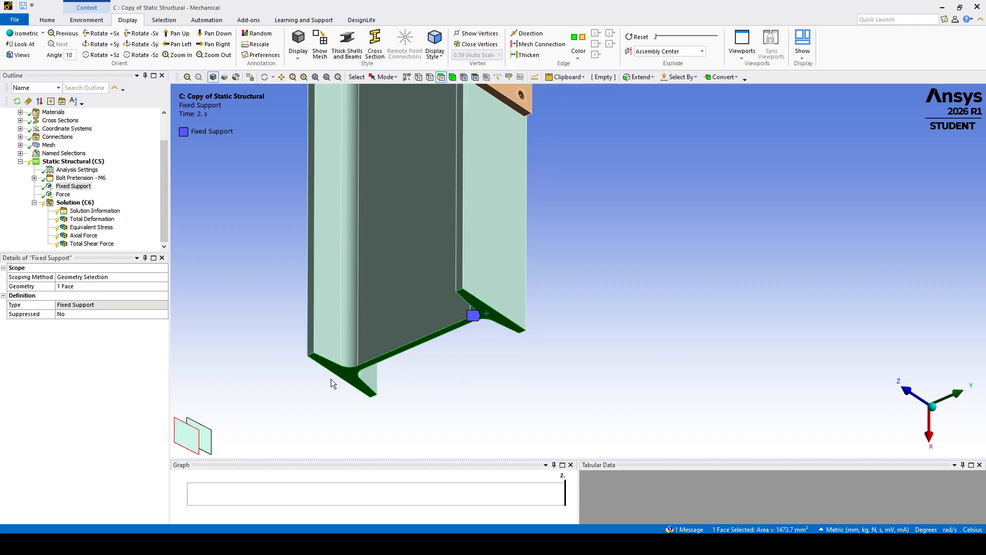
scroll(470, 338, down, 5)
ctrl+middle_drag(563, 233, 518, 346)
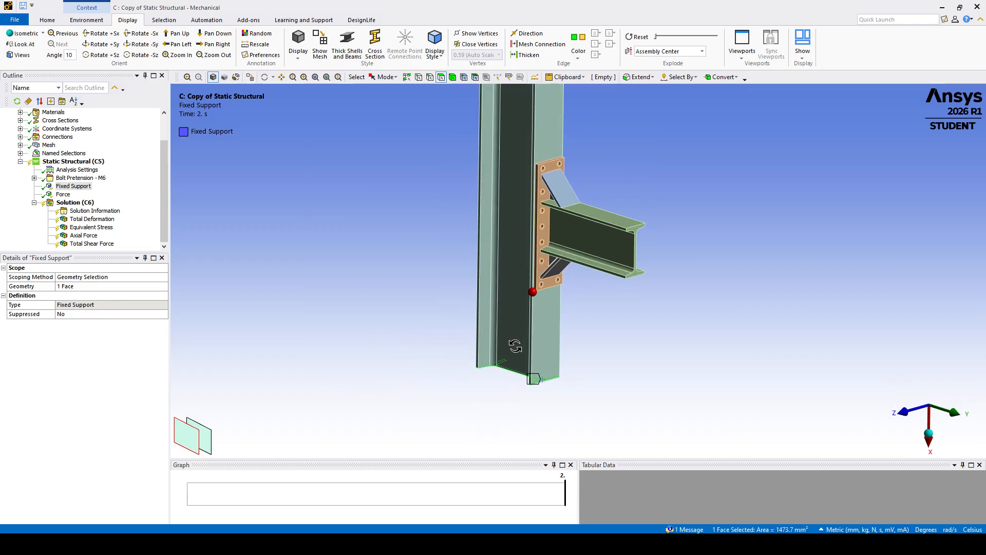
click(351, 217)
- Open the Force load and examine its scoped beam end face, direction and tabular components for both load steps
click(62, 194)
scroll(573, 237, up, 3)
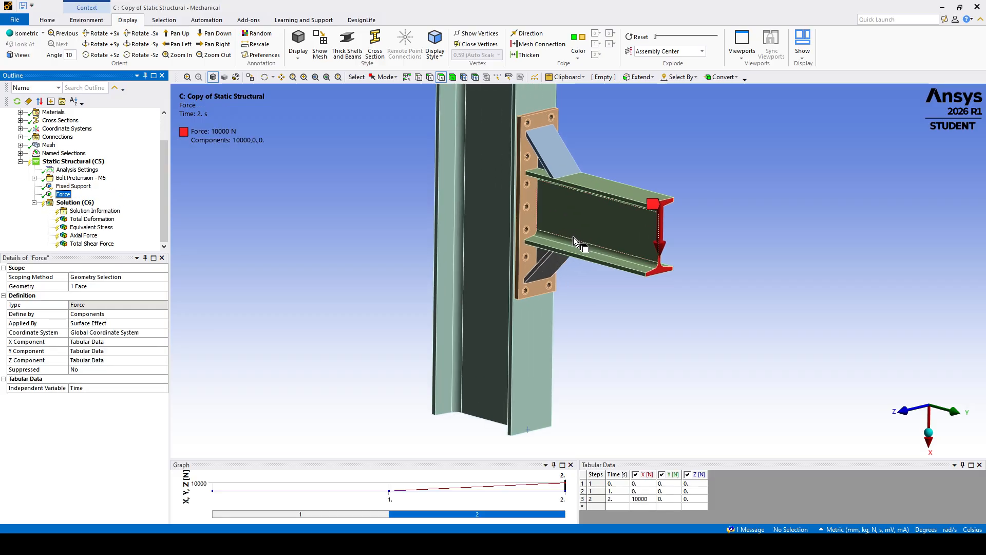
ctrl+middle_drag(573, 236, 531, 277)
mouse_move(531, 277)
middle_down()
mouse_move(563, 246)
mouse_move(552, 285)
mouse_move(539, 282)
middle_up()
scroll(563, 247, down, 3)
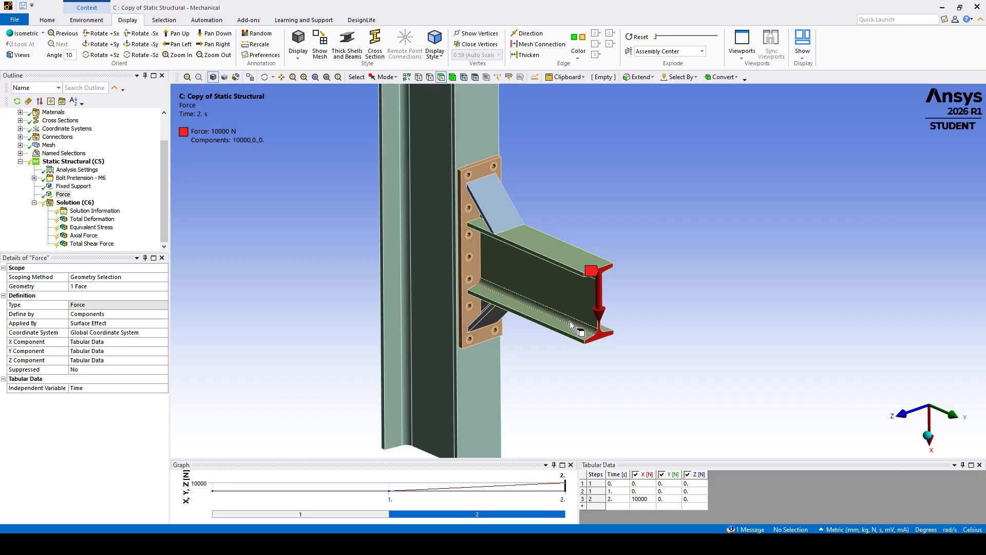
scroll(562, 325, down, 2)
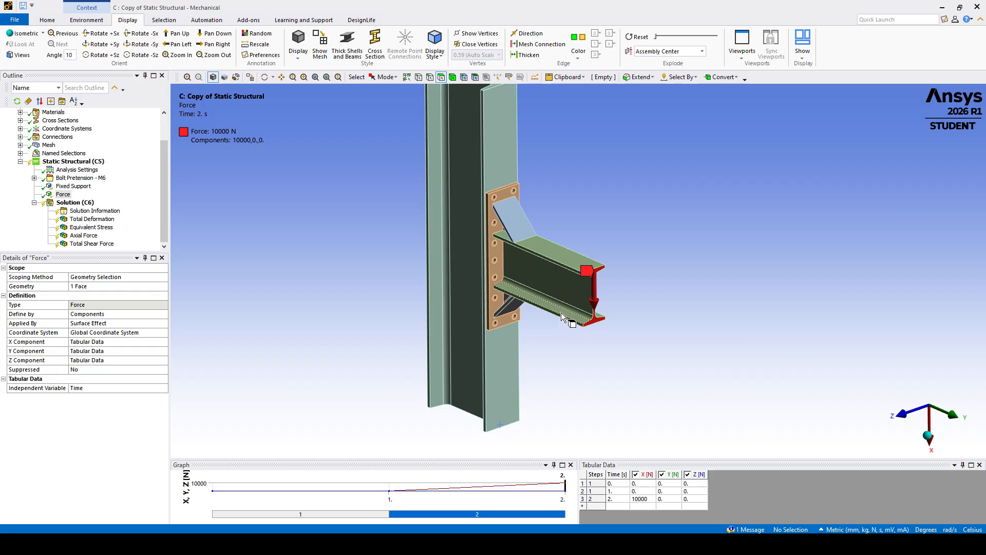
middle_drag(562, 326, 631, 286)
ctrl+middle_drag(565, 352, 616, 352)
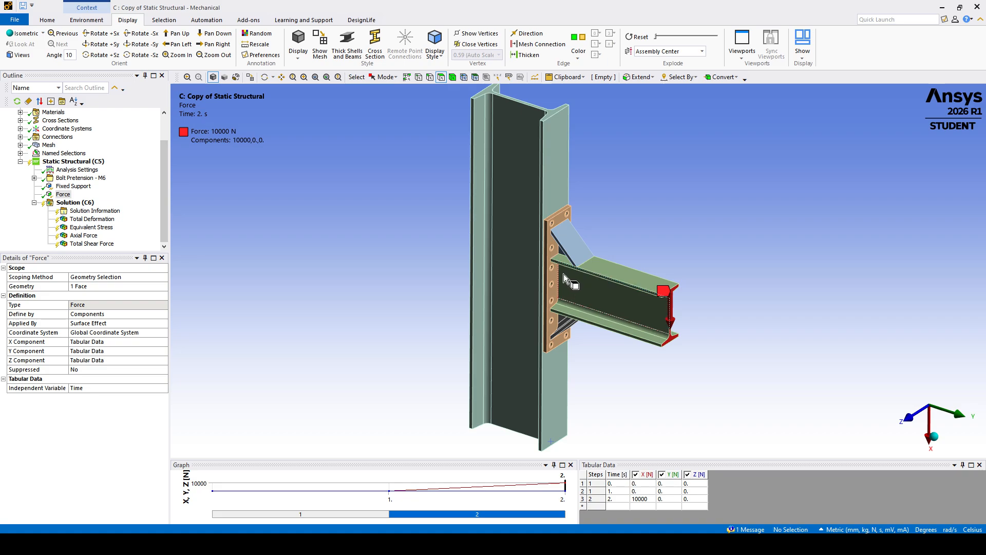
mouse_move(519, 334)
middle_down()
mouse_move(519, 294)
mouse_move(513, 320)
middle_up()
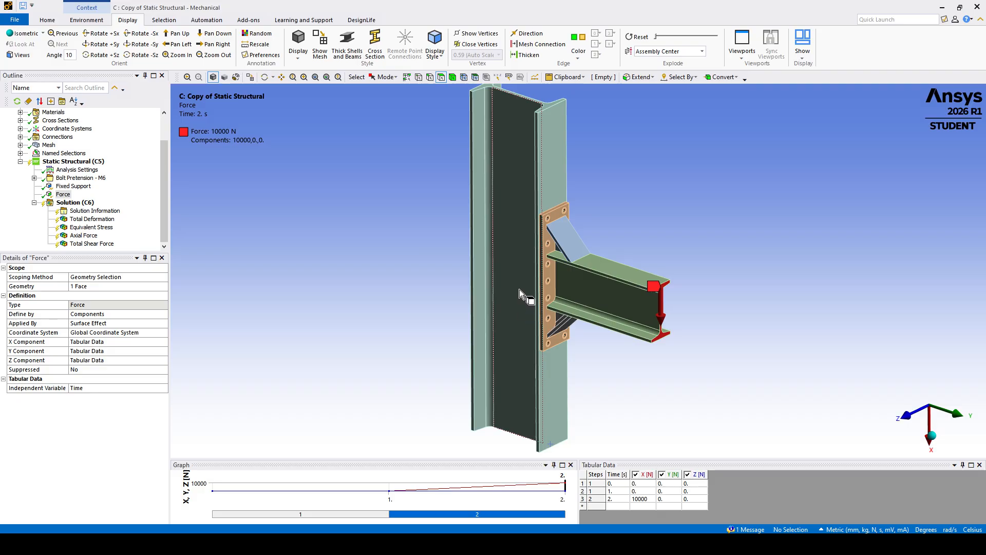
middle_drag(519, 288, 534, 277)
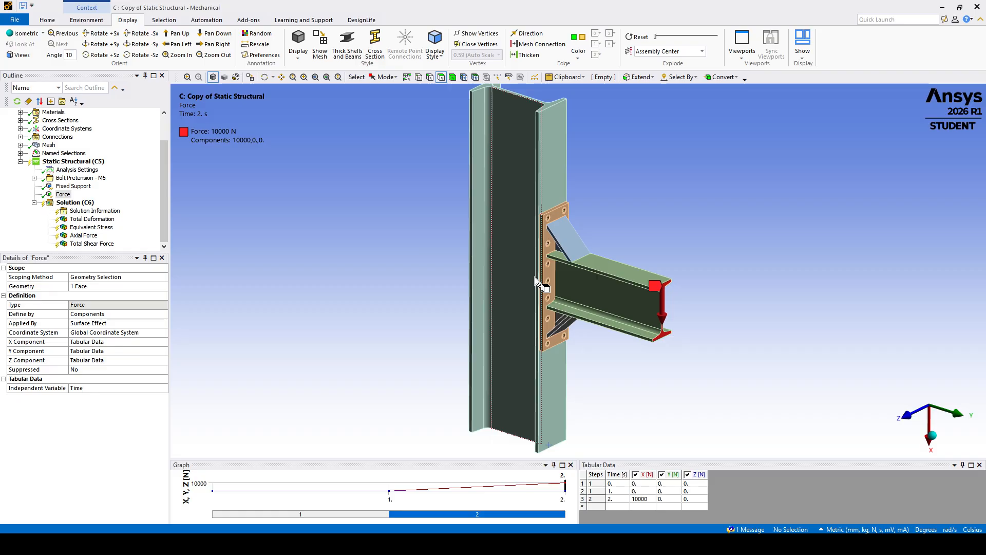
middle_drag(535, 278, 523, 291)
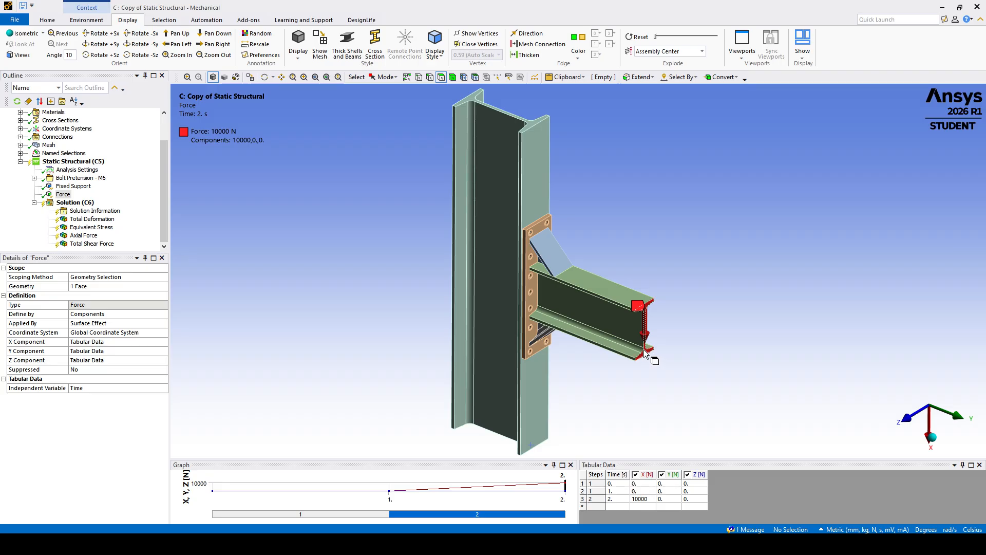
middle_drag(618, 328, 477, 266)
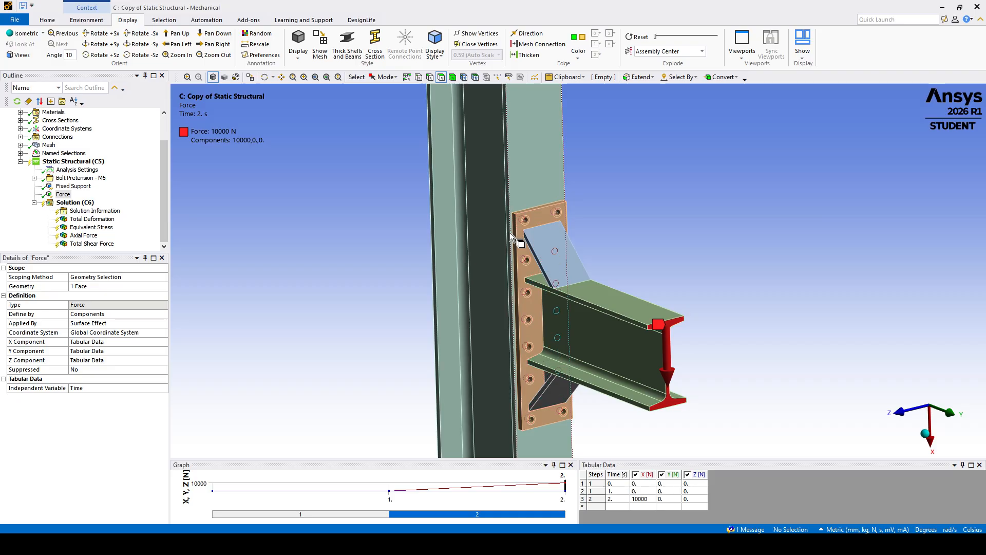
mouse_move(512, 307)
middle_down()
mouse_move(527, 321)
mouse_move(517, 310)
middle_up()
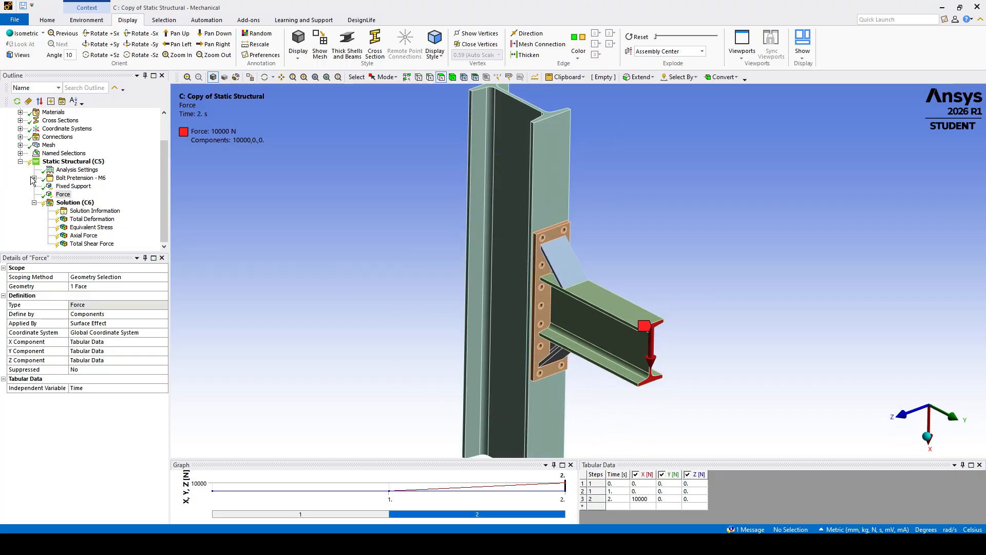
- Insert a new Bolt Pretension load into the Static Structural analysis
click(91, 162)
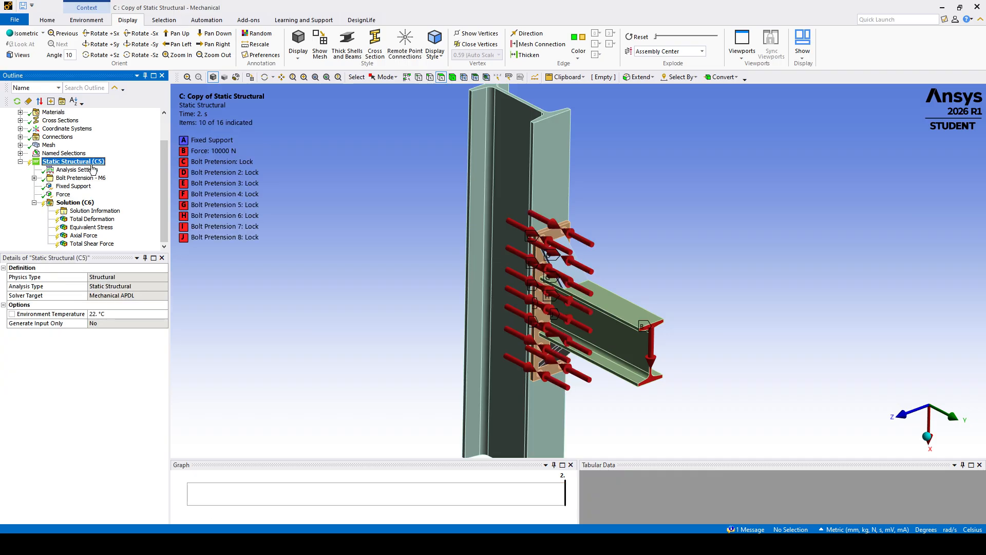
right_click(92, 168)
mouse_move(93, 168)
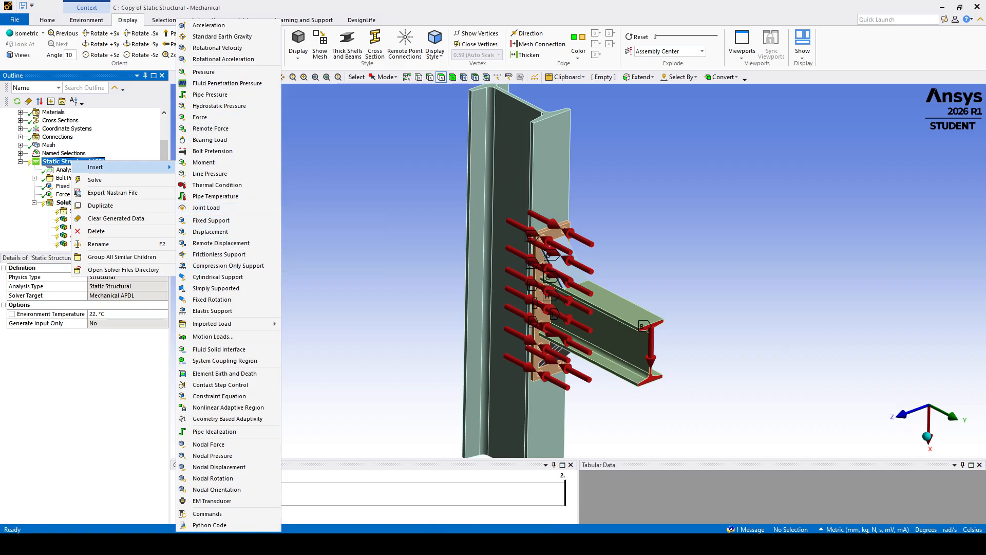
mouse_move(387, 543)
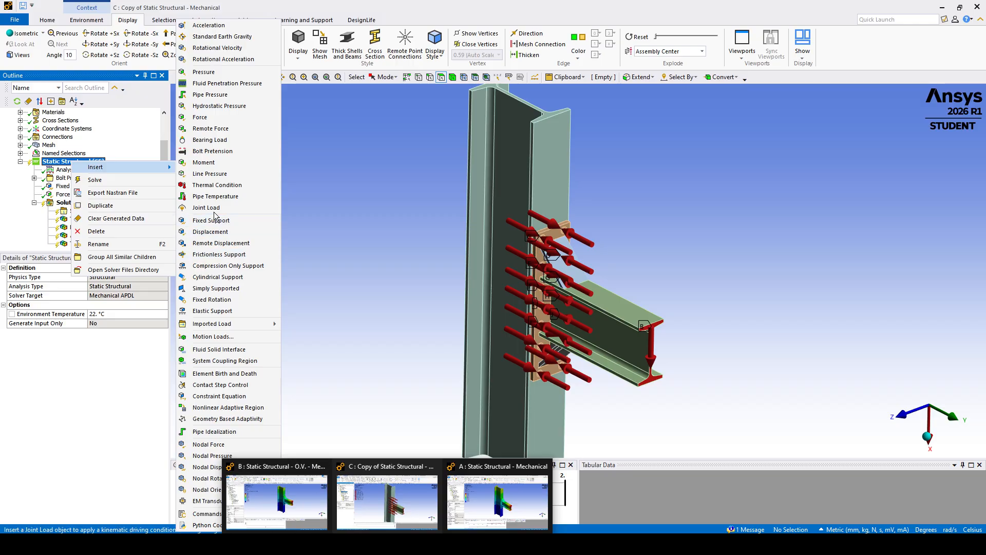
click(201, 152)
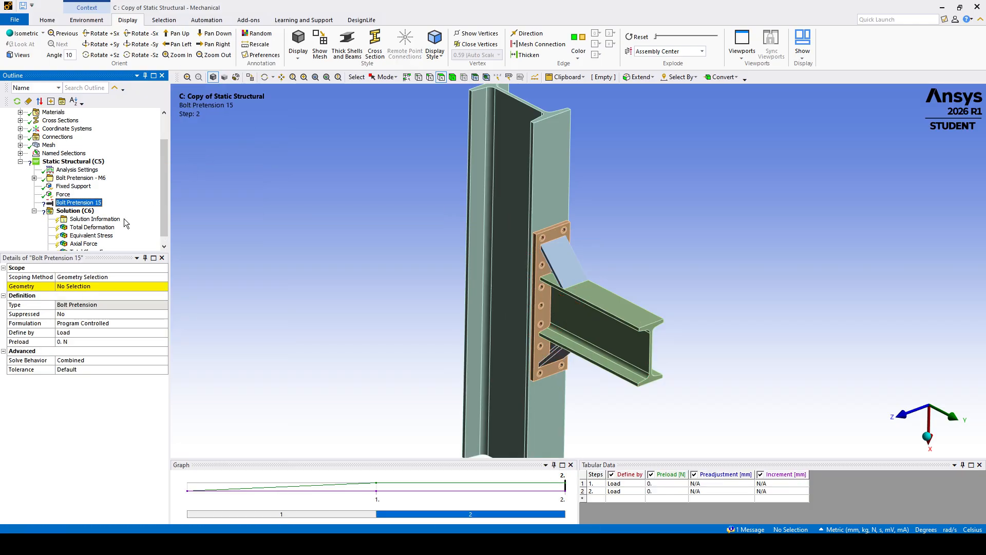
scroll(471, 329, up, 1)
scroll(471, 329, up, 4)
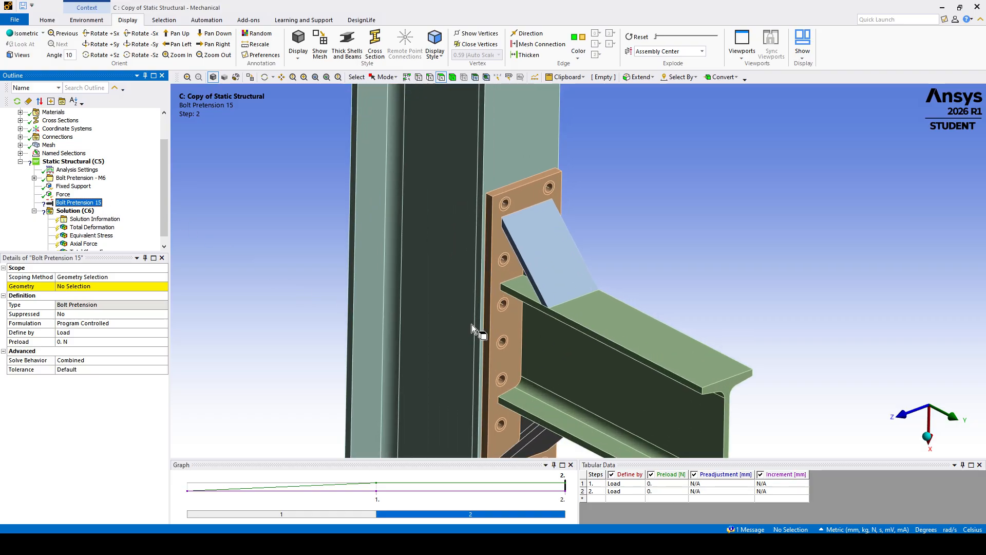
middle_drag(477, 330, 517, 308)
scroll(506, 309, down, 2)
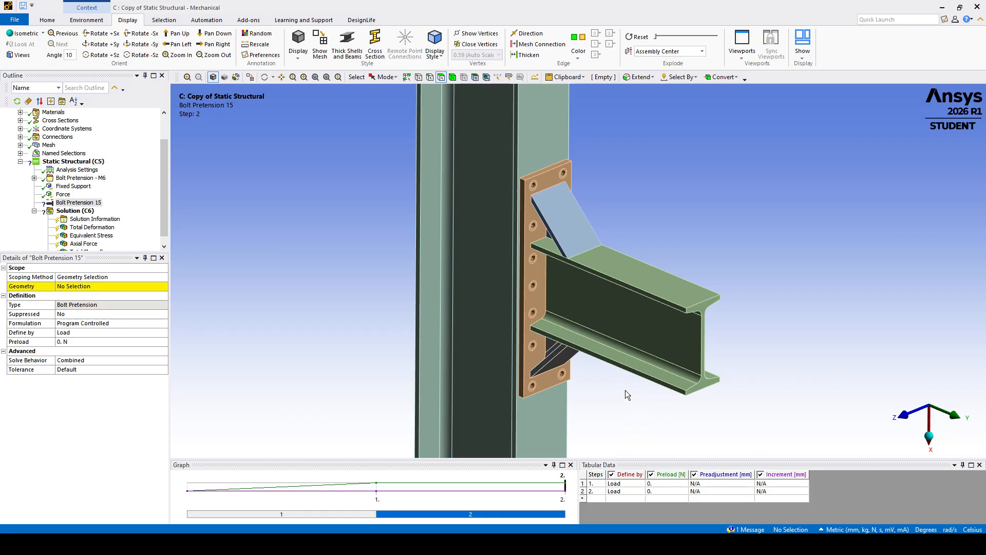
middle_drag(624, 389, 513, 331)
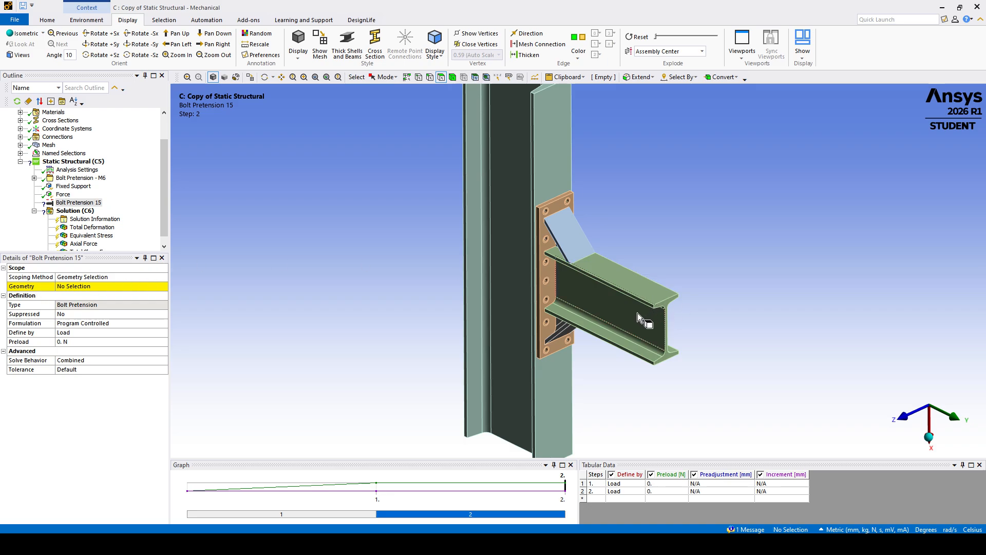
scroll(490, 292, up, 5)
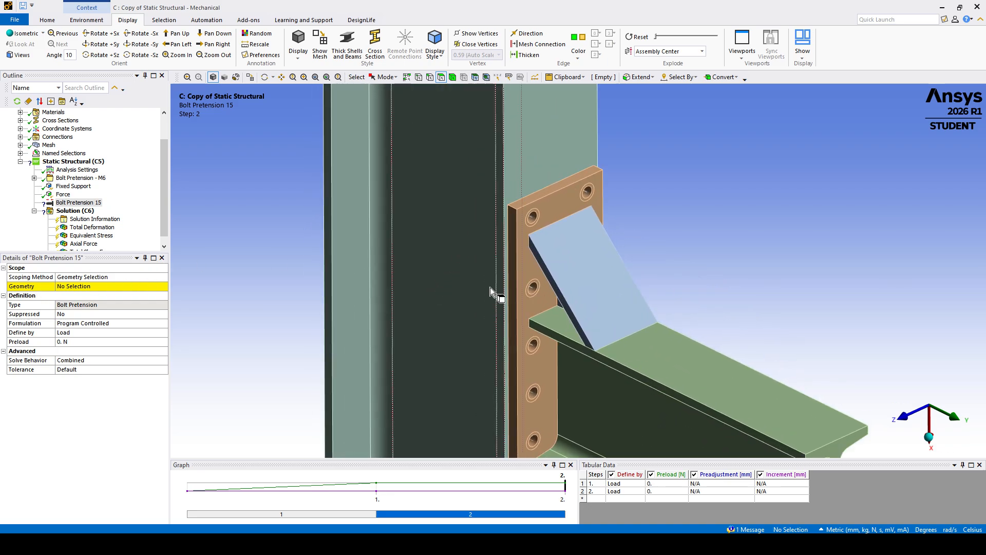
ctrl+middle_drag(490, 287, 530, 314)
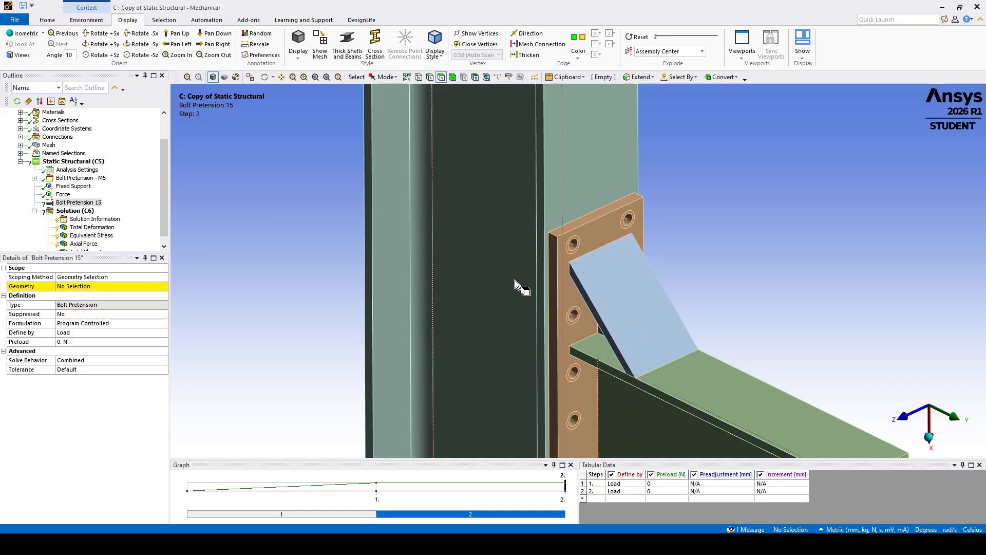
scroll(521, 286, down, 3)
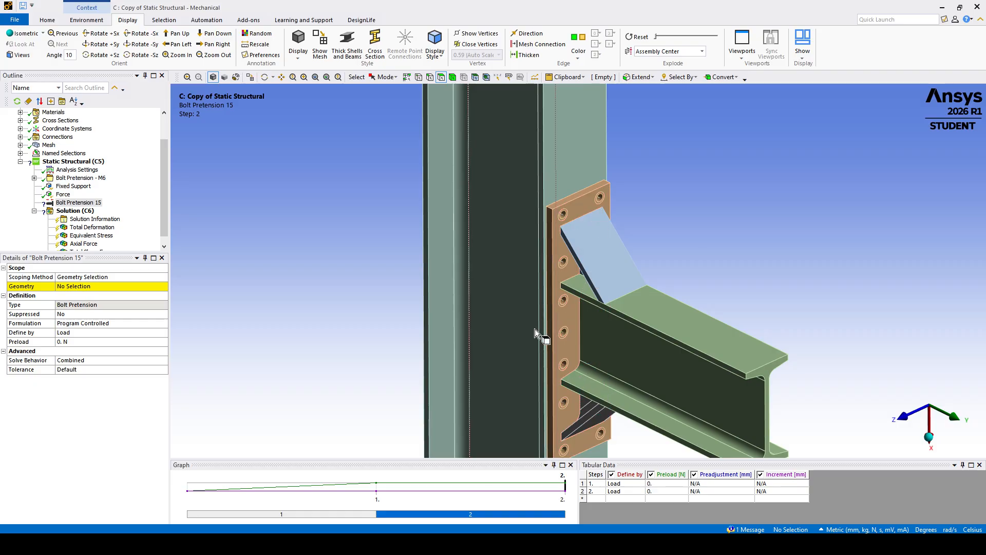
- Set the new Bolt Pretension's preload to 10200 N for load step 1 and its definition to Lock for step 2
scroll(572, 308, up, 4)
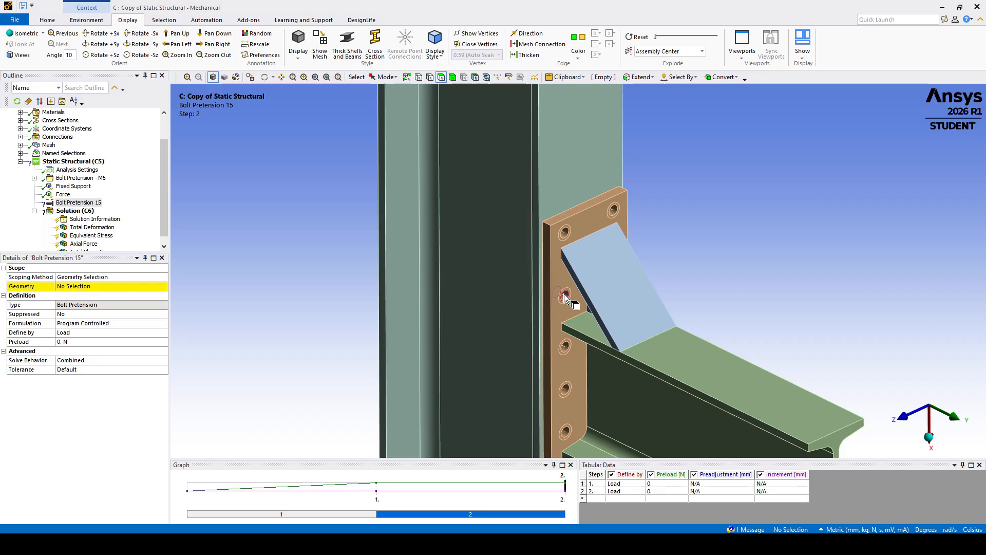
middle_drag(561, 338, 557, 332)
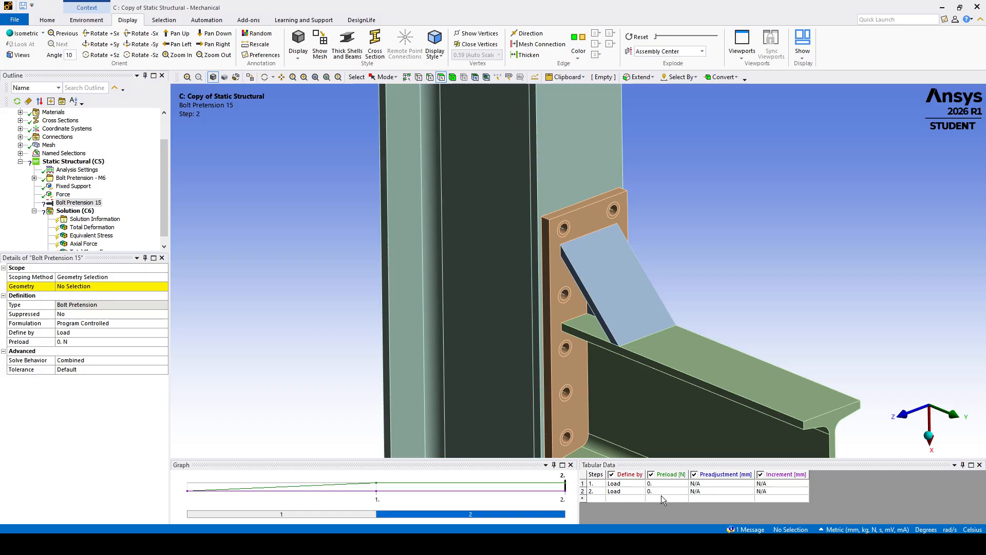
click(651, 486)
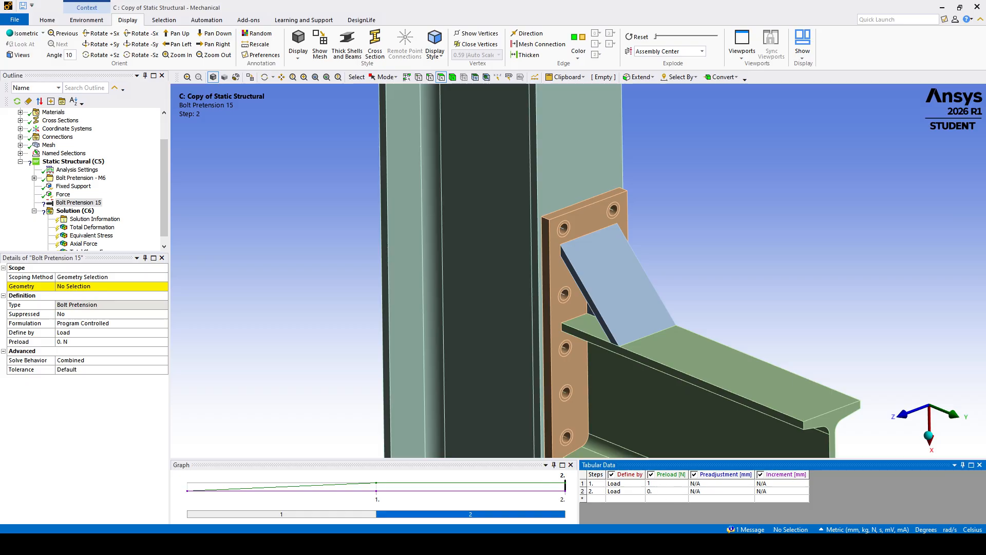
click(800, 303)
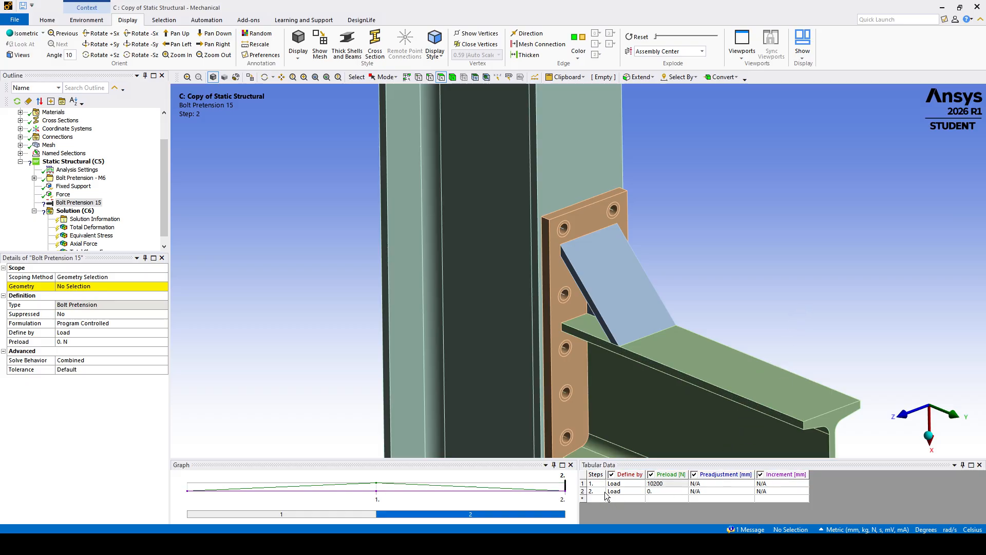
click(635, 492)
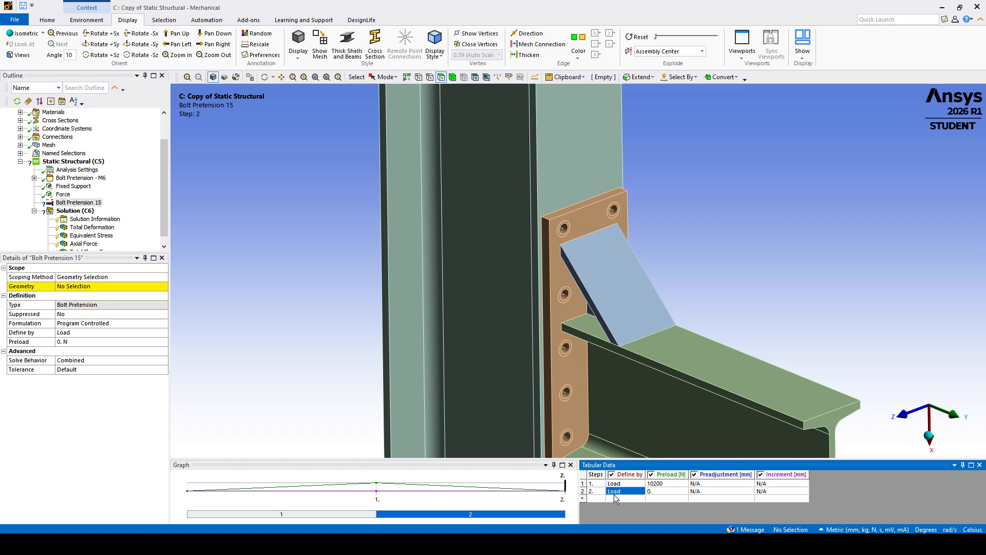
click(643, 493)
click(620, 514)
click(659, 499)
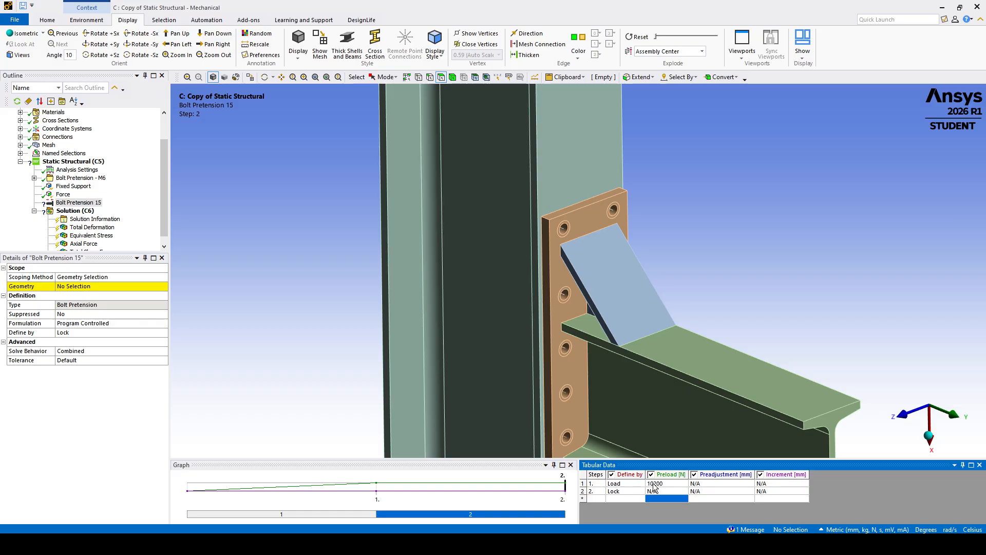
click(611, 493)
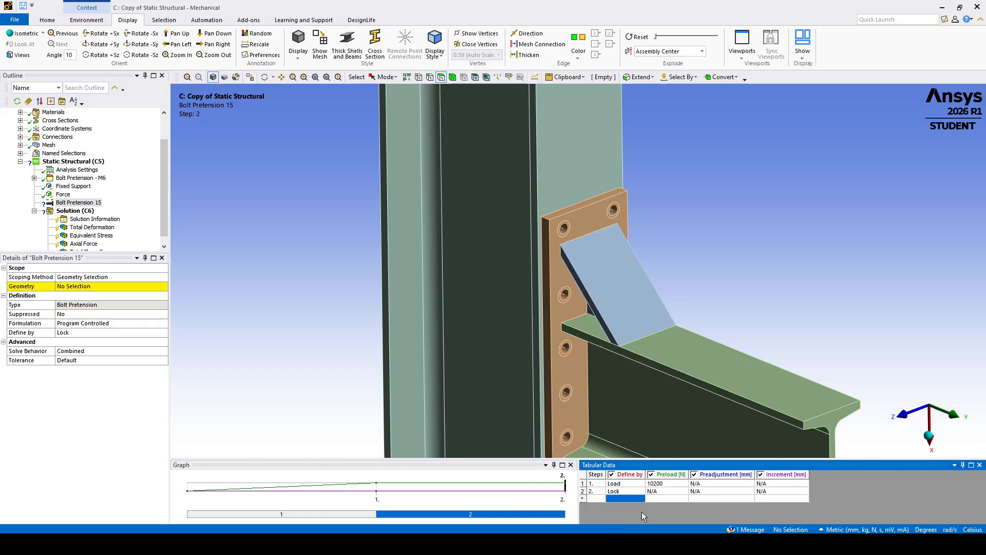
click(337, 295)
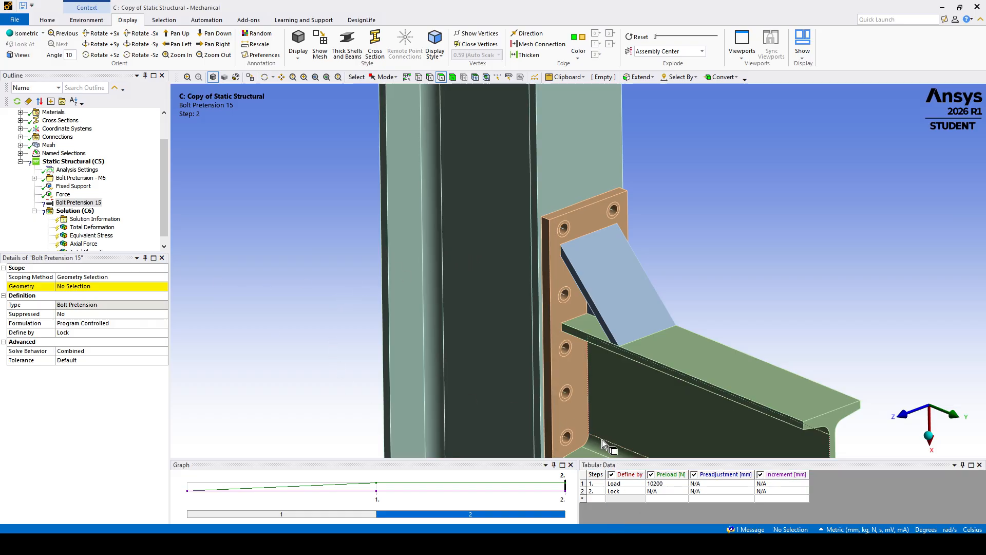
- Scope the new Bolt Pretension to the bolt line edge in the end plate's upper corner hole nearest the column web
scroll(536, 286, up, 5)
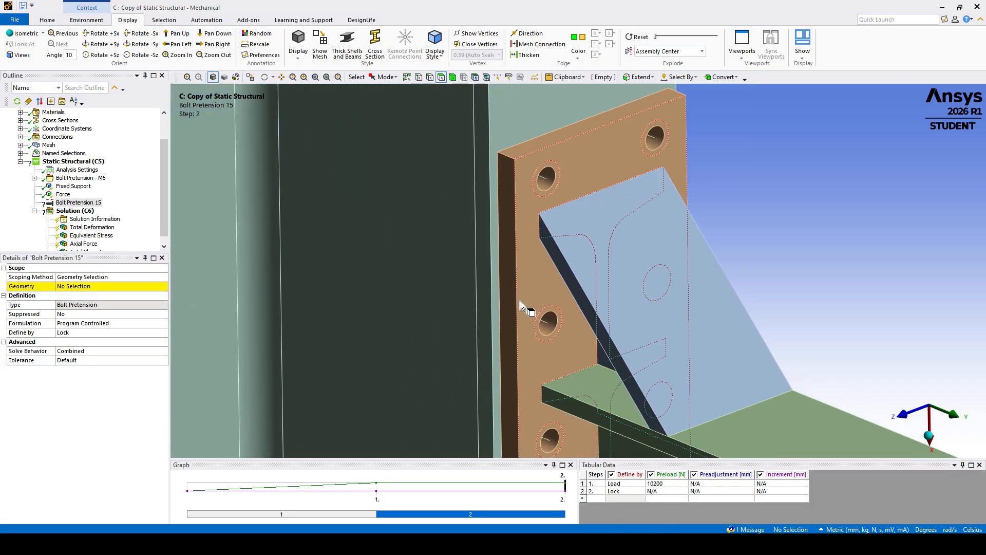
ctrl+middle_drag(517, 302, 587, 394)
scroll(606, 352, up, 3)
ctrl+middle_drag(597, 350, 652, 359)
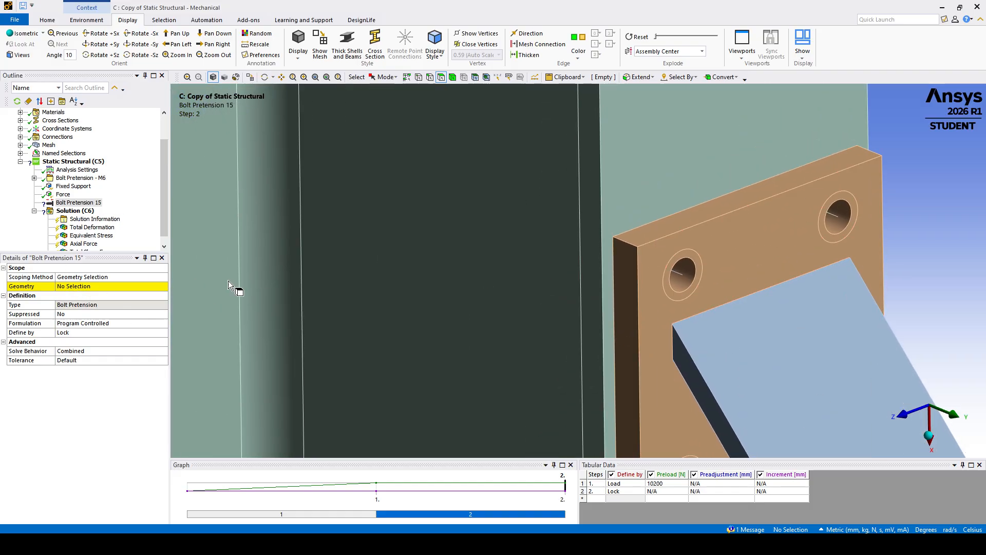
click(430, 77)
click(684, 275)
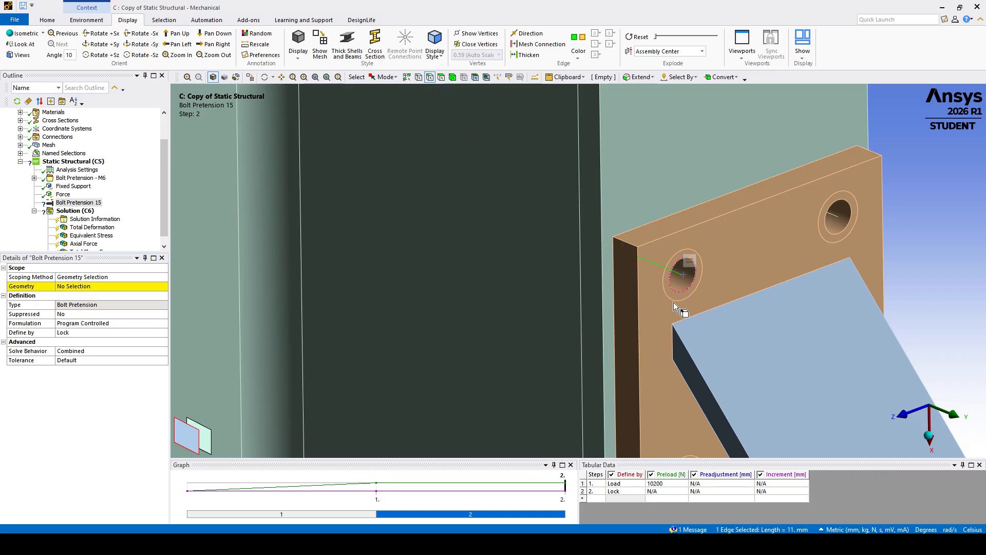
click(82, 286)
click(72, 286)
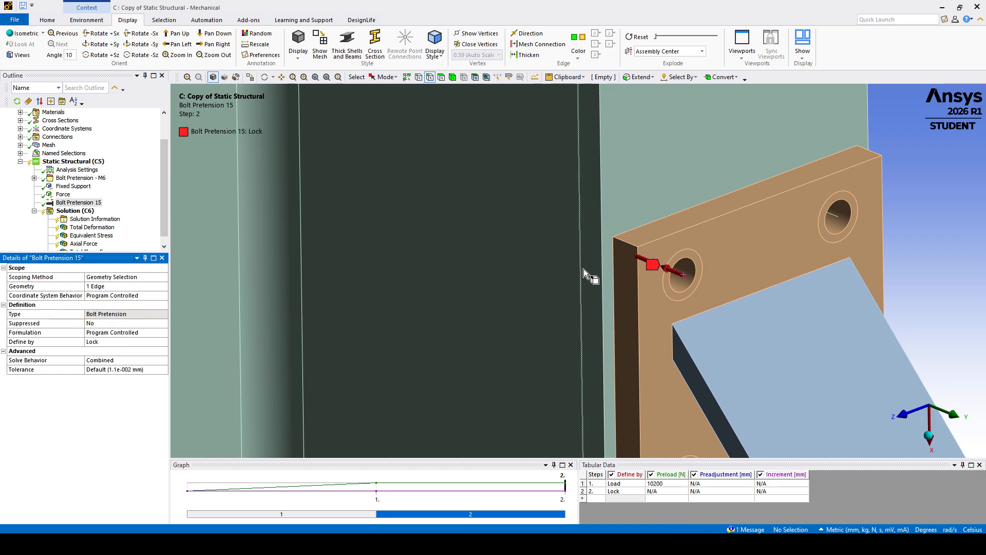
- Generate copies of Bolt Pretension 15 with the Object Generator for the M6_Edges named selection, scoped to adjacent entities and ignoring the original
scroll(583, 269, down, 3)
scroll(626, 297, up, 3)
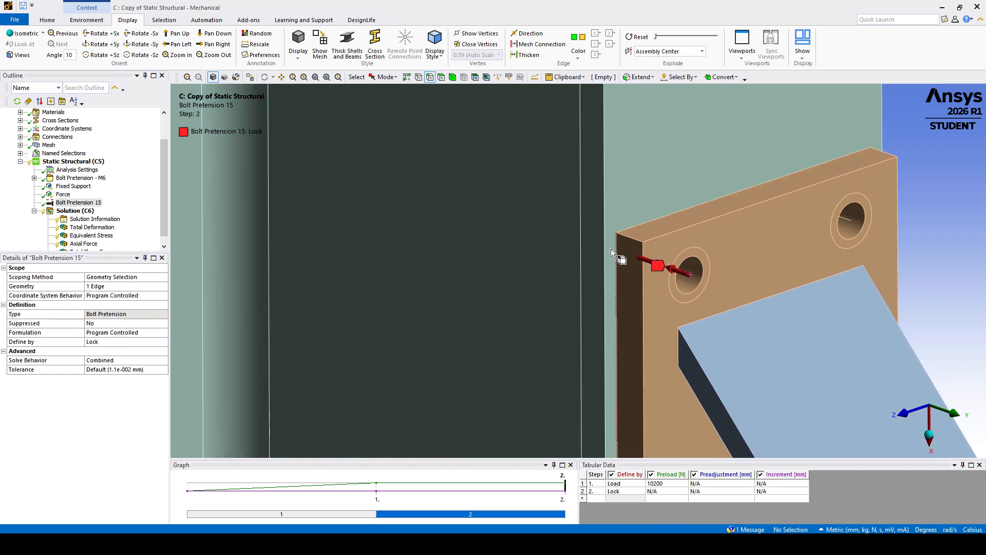
scroll(648, 249, down, 6)
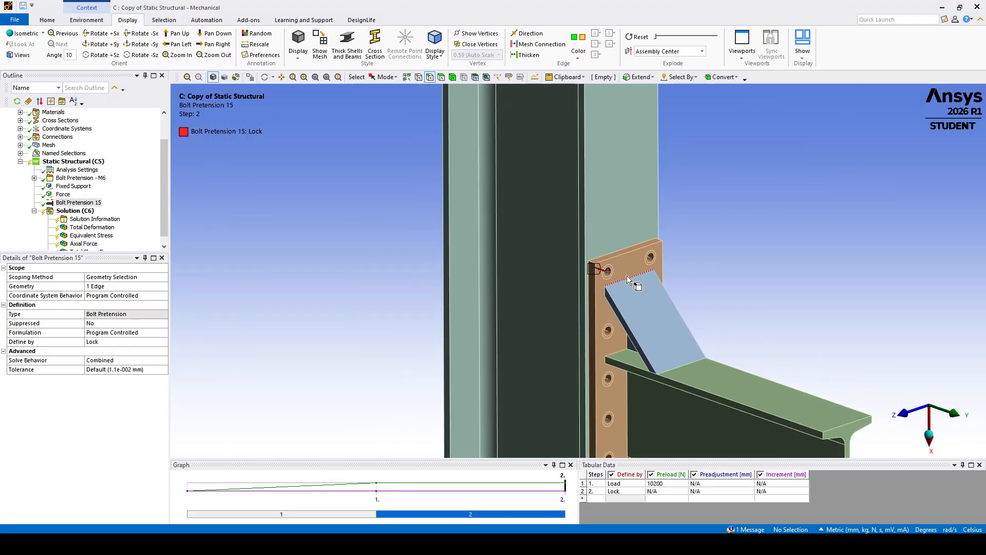
middle_drag(635, 283, 521, 223)
scroll(631, 292, down, 2)
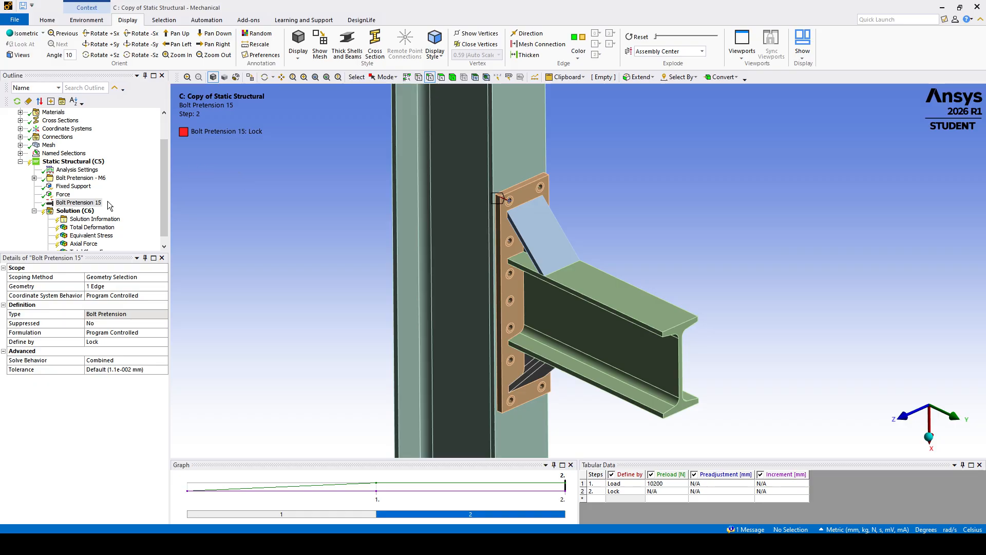
click(68, 204)
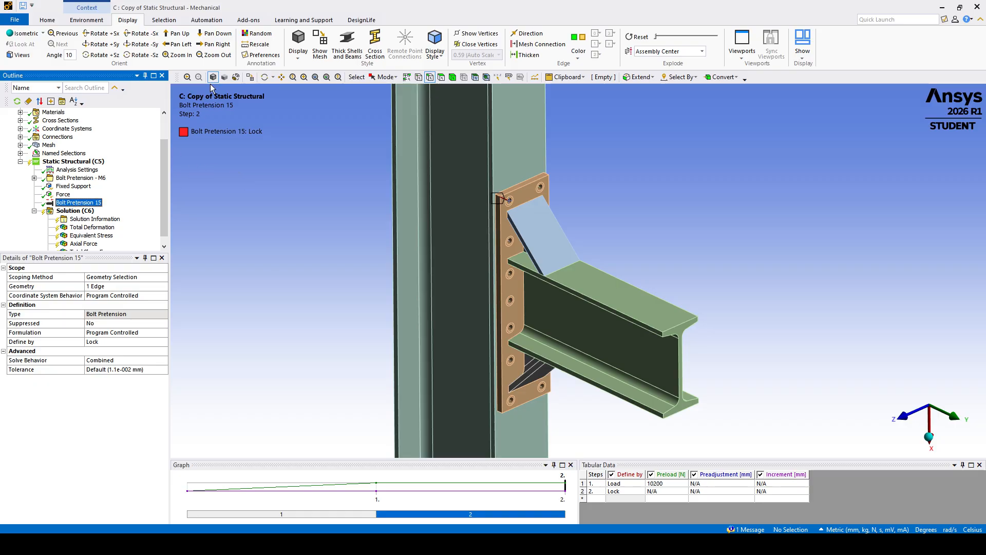
click(206, 19)
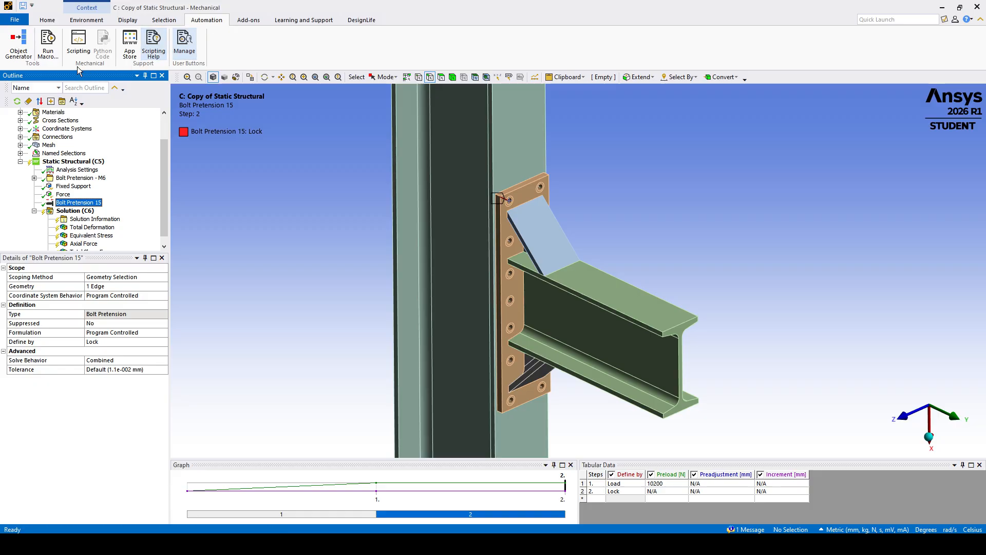
click(22, 57)
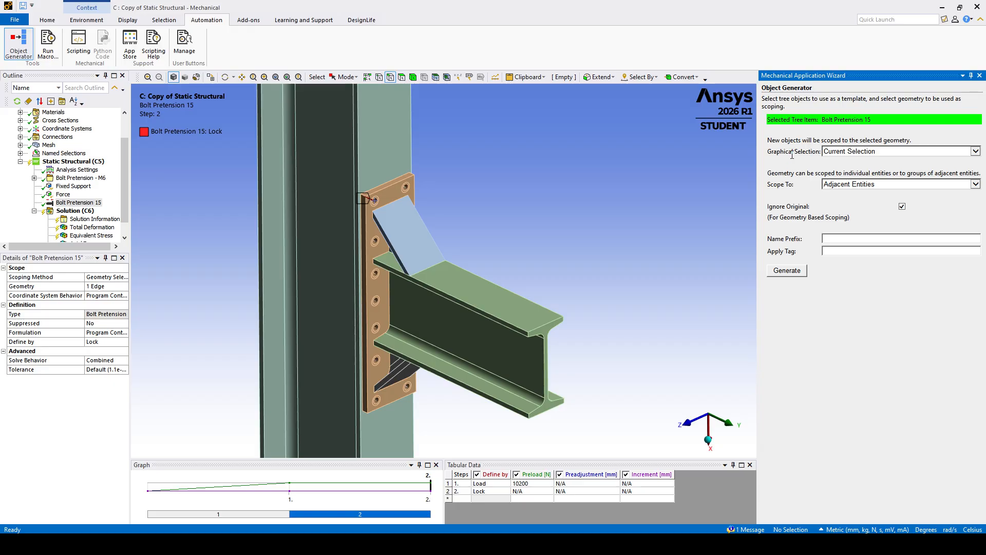
click(872, 151)
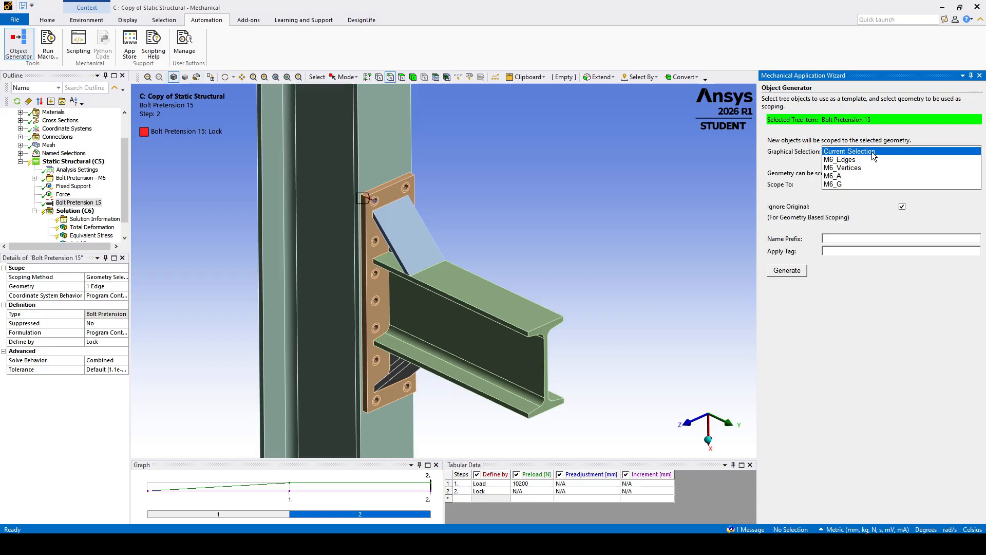
click(839, 160)
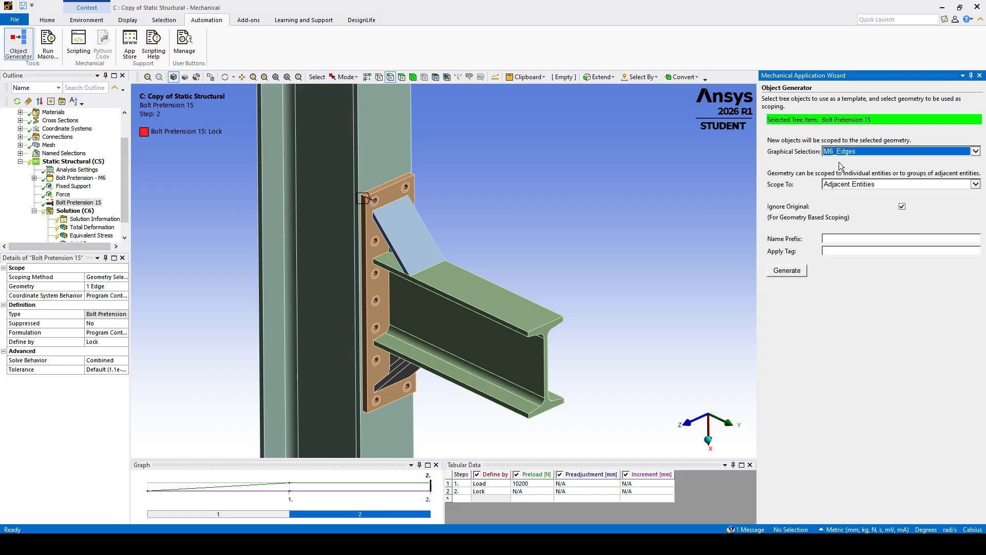
click(788, 273)
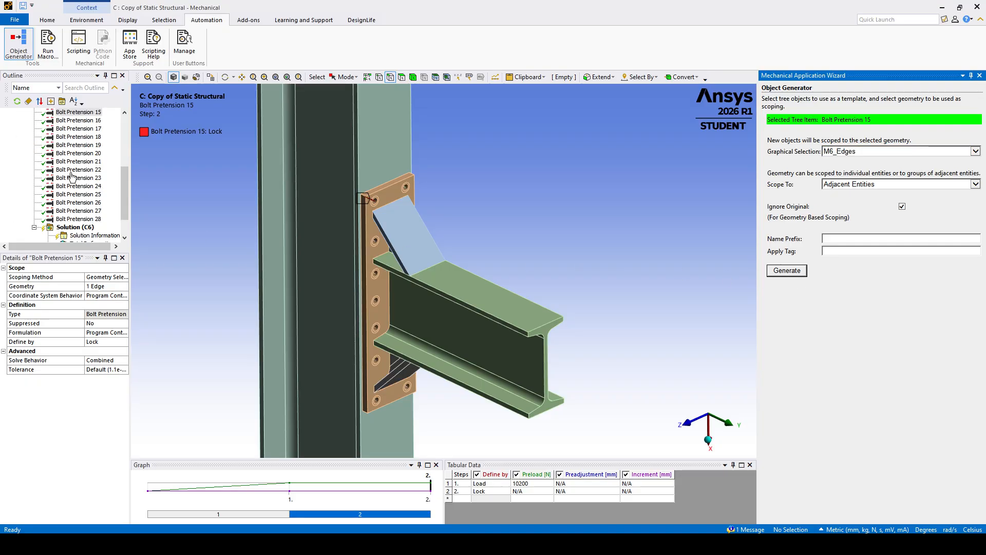
- Examine Bolt Pretension 15 through 28 together on the end plate, with the annotation arrows rescaled to the view
scroll(66, 154, up, 1)
click(66, 138)
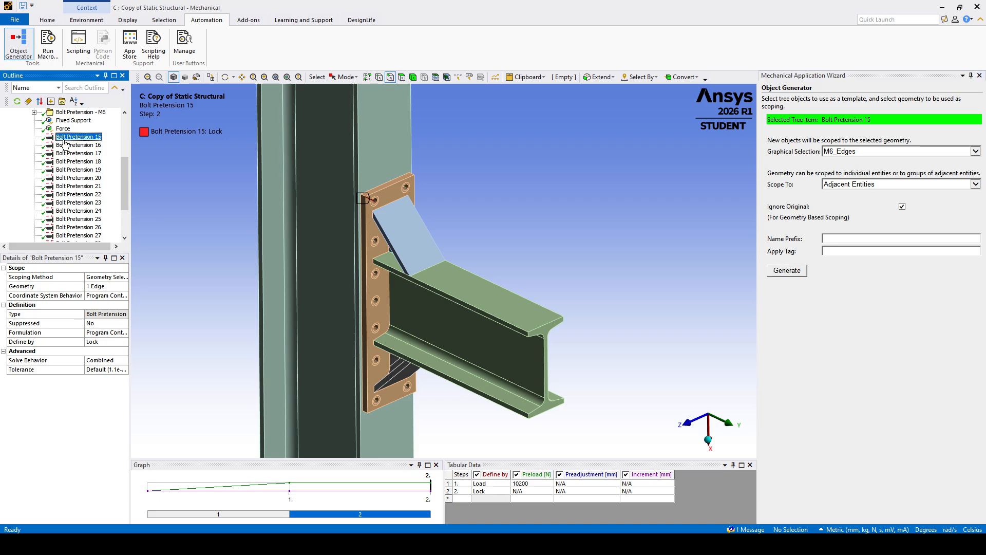
scroll(67, 170, down, 1)
shift+click(70, 219)
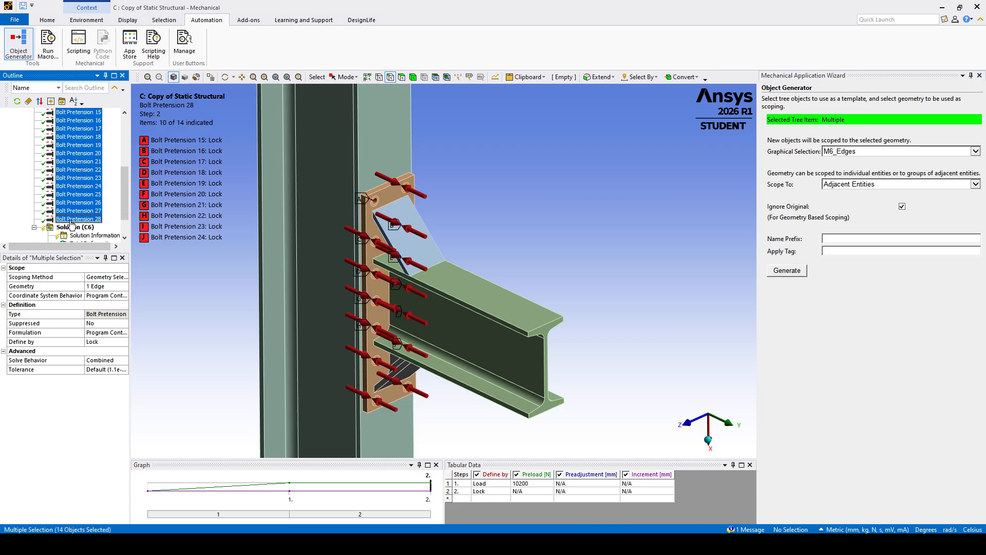
scroll(417, 297, up, 2)
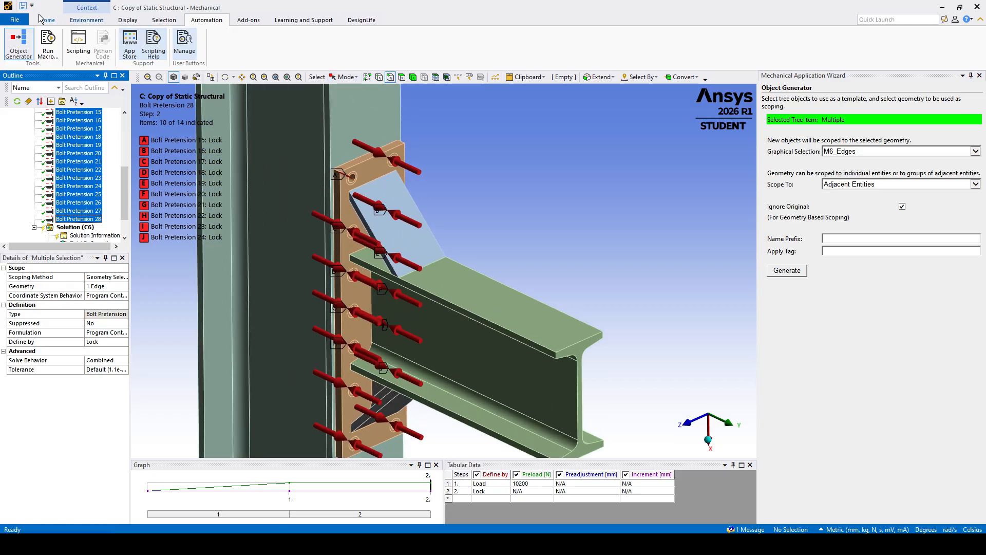
click(127, 19)
click(257, 43)
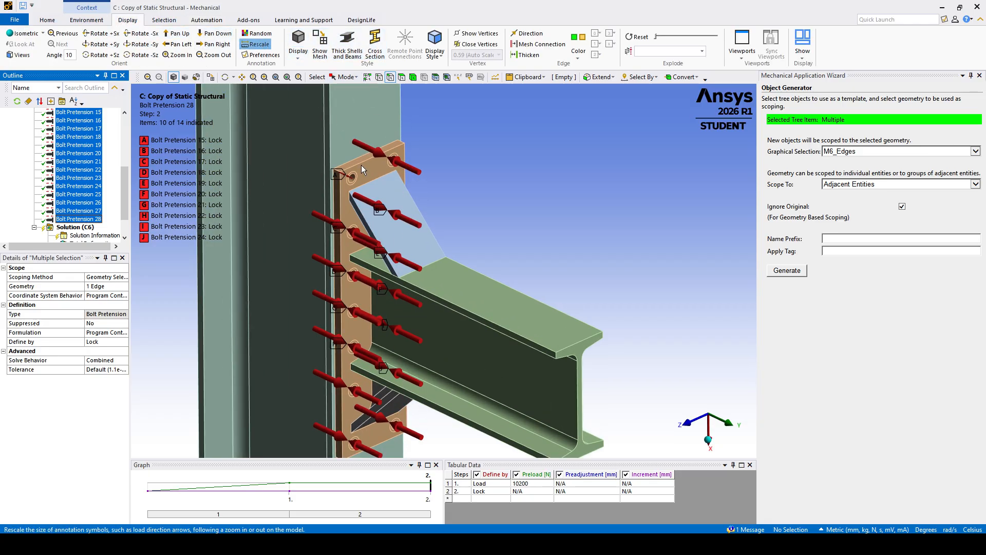
middle_drag(362, 170, 508, 210)
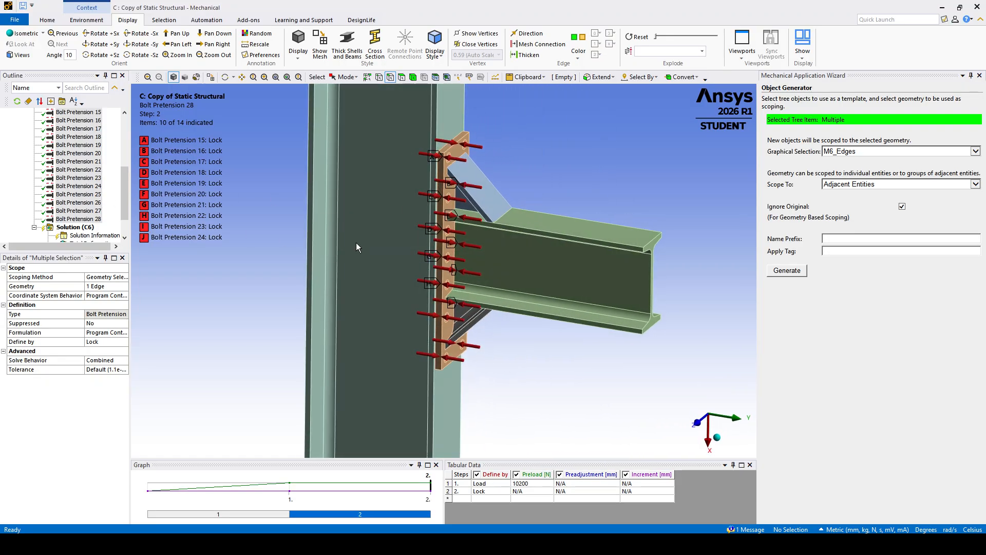
scroll(446, 244, down, 4)
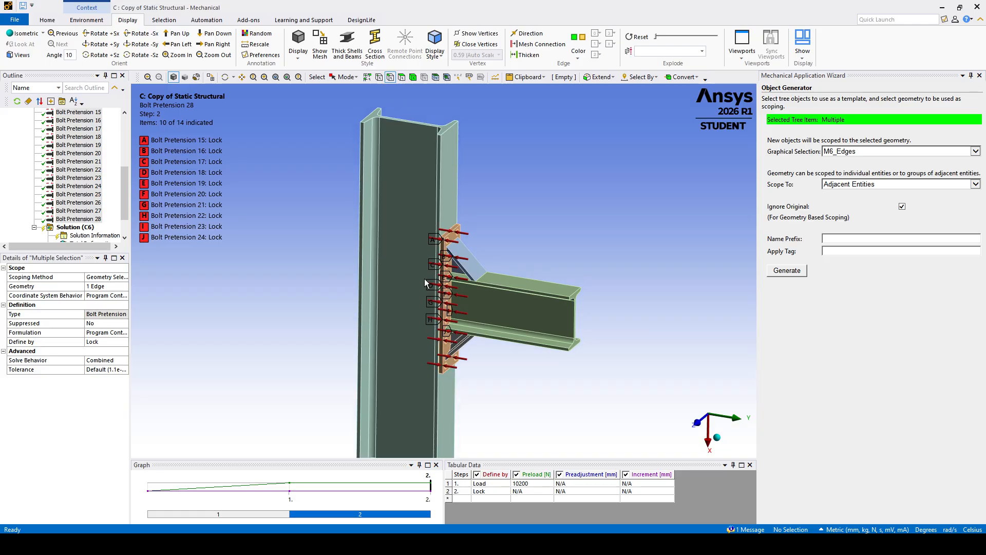
middle_drag(424, 278, 404, 268)
scroll(62, 191, up, 3)
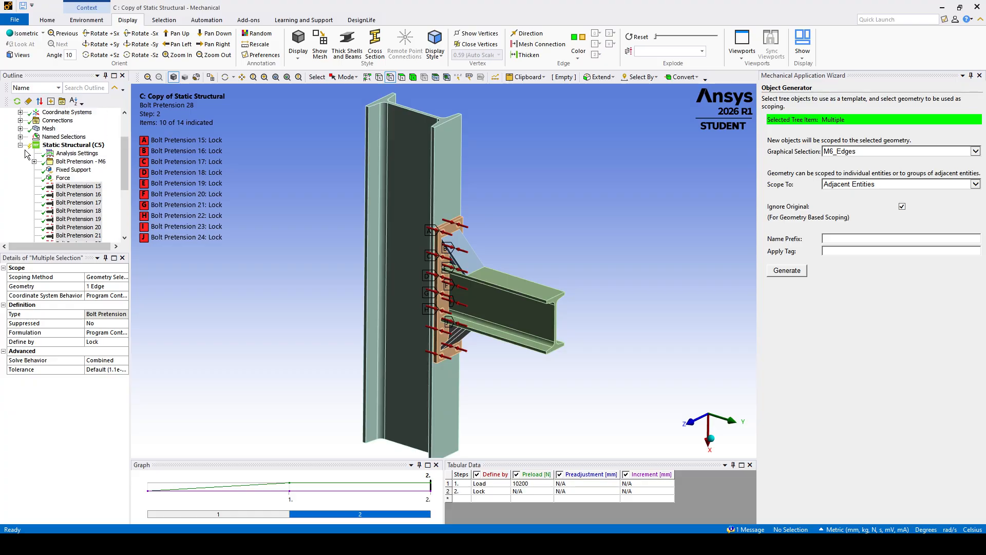
- Open the Analysis Settings and examine the step and solver controls with the details area widened
scroll(43, 189, down, 1)
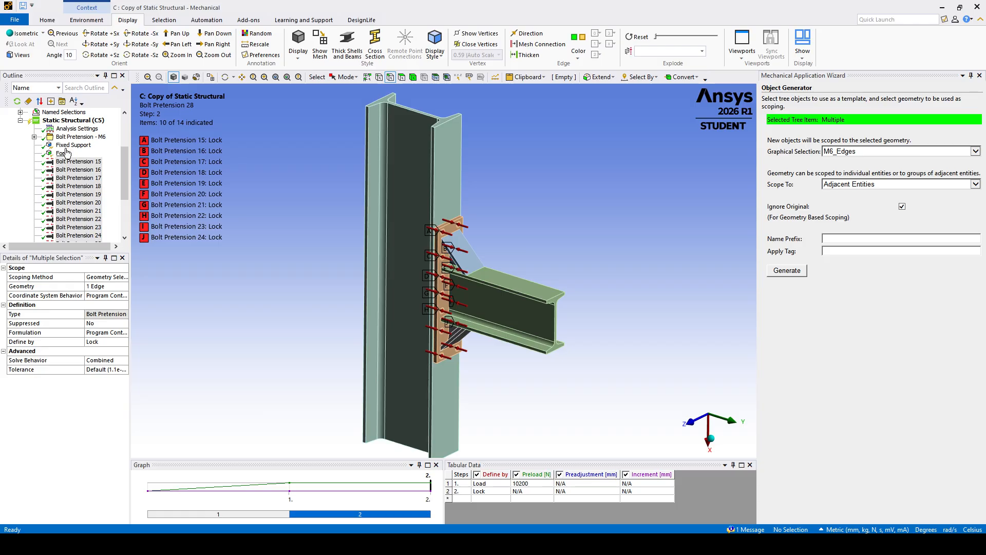
click(63, 130)
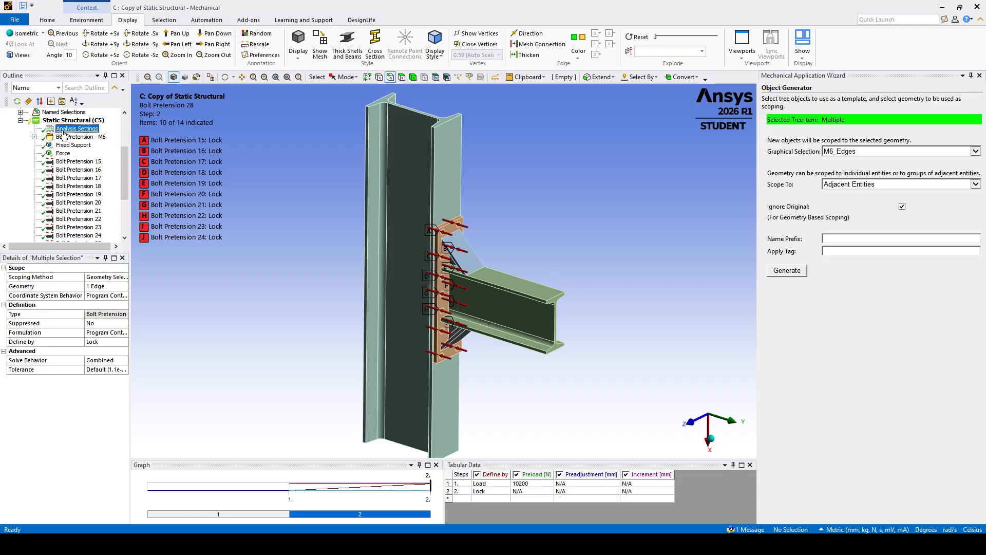
drag(129, 170, 194, 153)
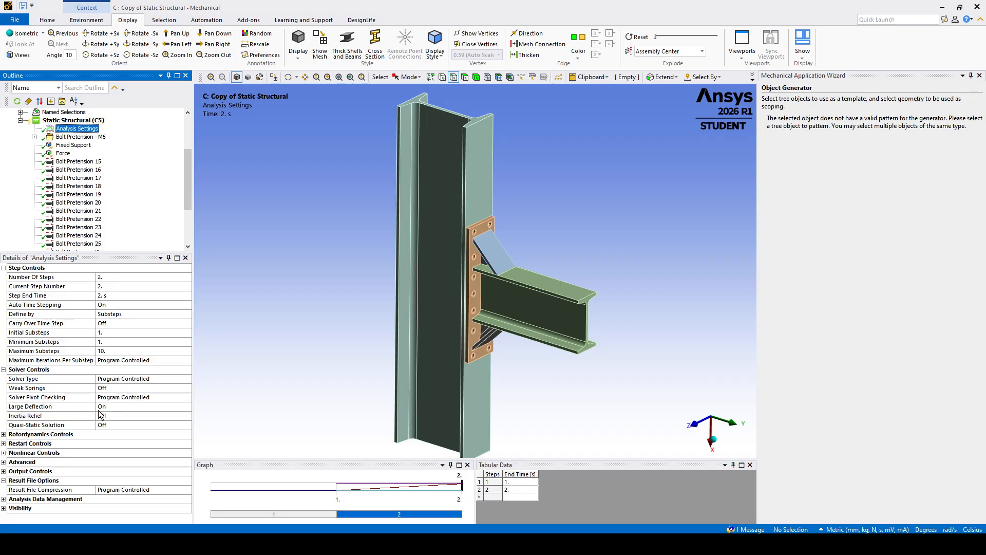
mouse_move(528, 244)
middle_down()
mouse_move(522, 237)
mouse_move(521, 247)
middle_up()
middle_drag(491, 276, 497, 270)
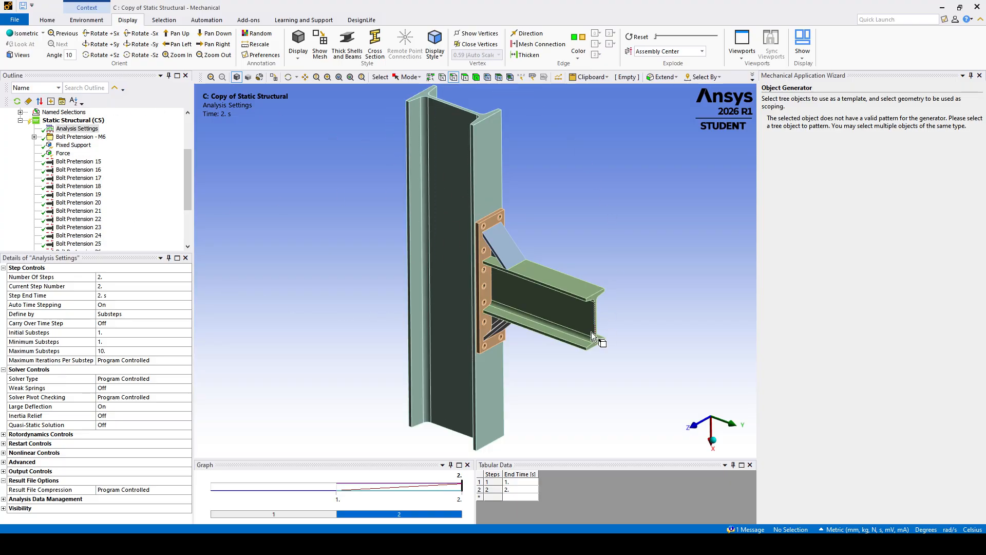
scroll(64, 211, down, 3)
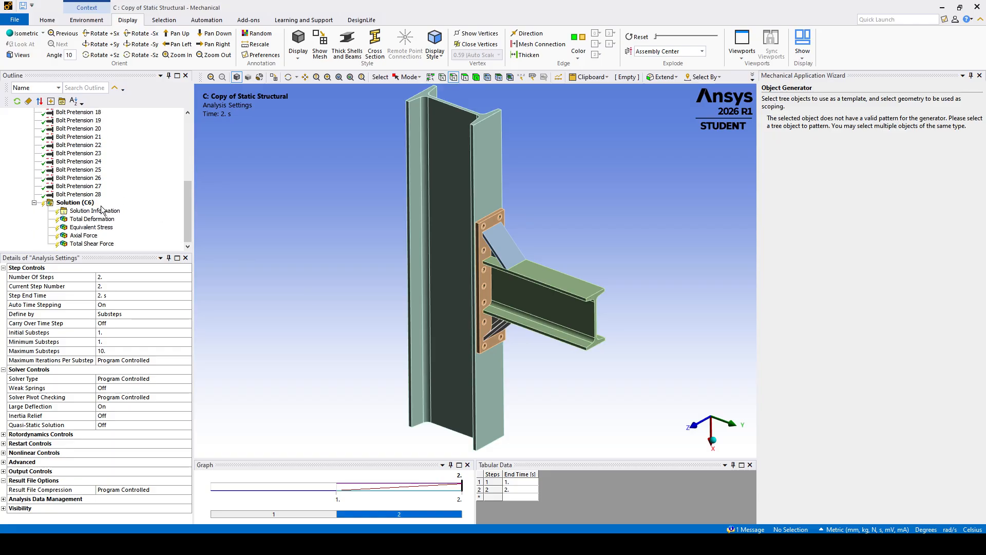
right_click(69, 207)
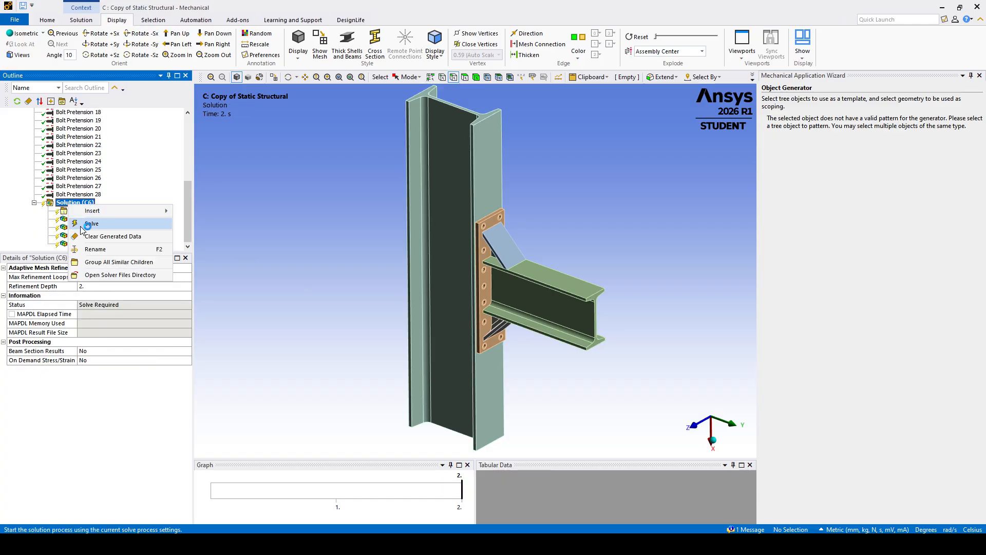
click(283, 184)
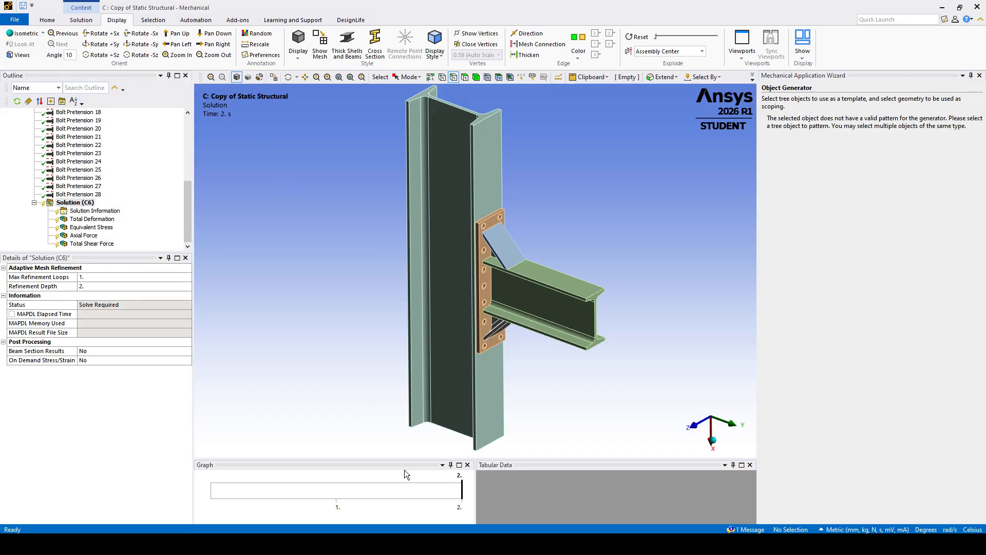
- Switch to the Mechanical window of system A: Static Structural and examine the joint's Total Deformation from another angle
mouse_move(387, 543)
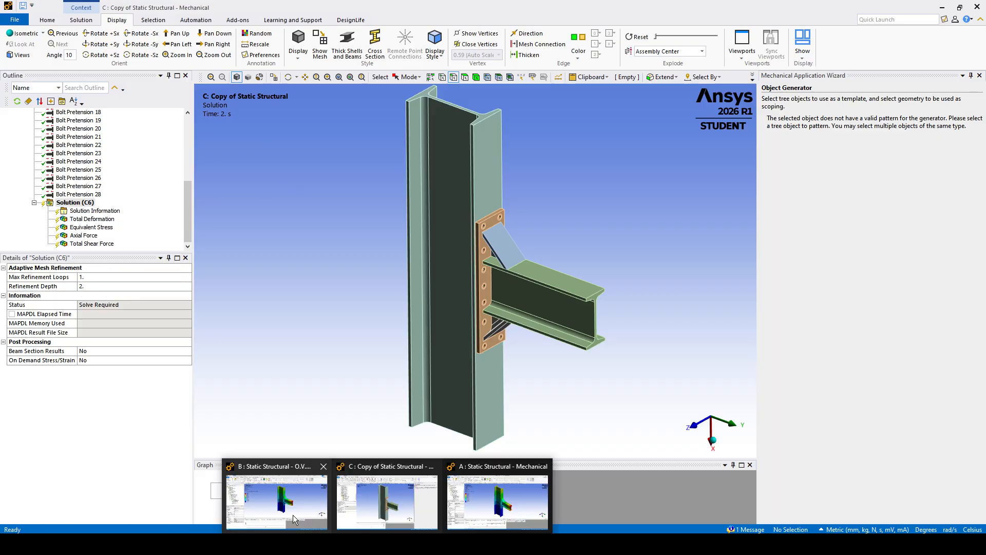
click(488, 501)
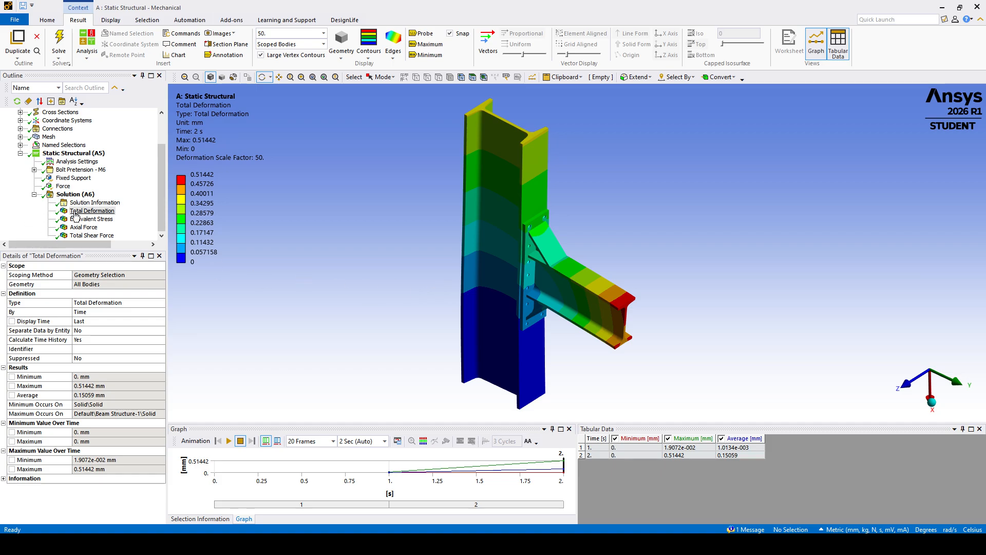
drag(463, 267, 493, 248)
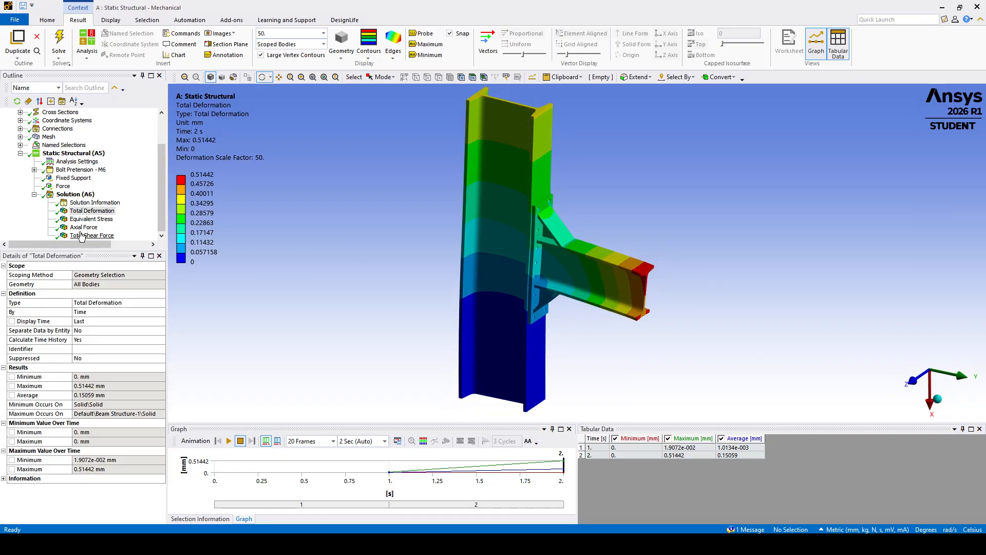
- Display the Equivalent Stress result of system A and examine it around the end plate, bolt holes and column
click(89, 219)
scroll(471, 288, up, 3)
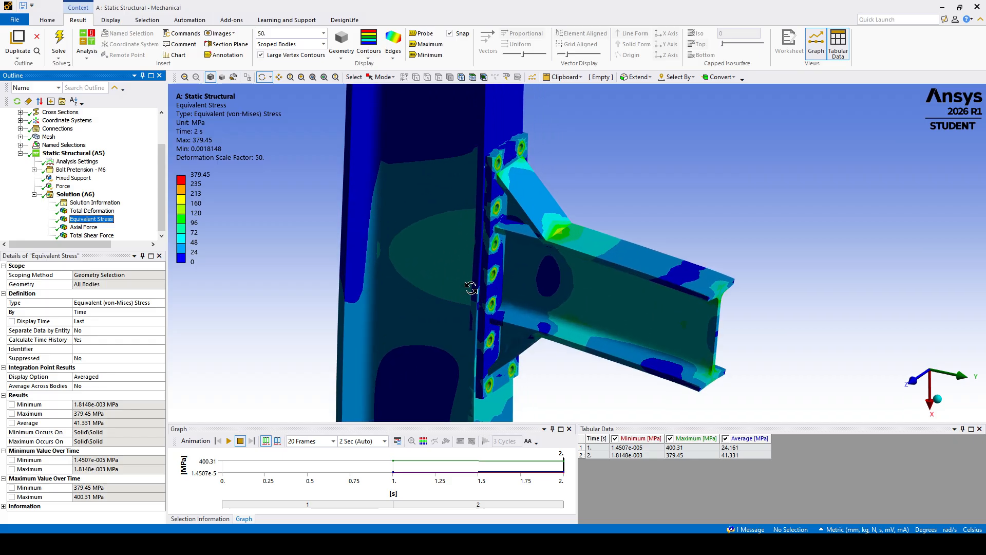
mouse_move(471, 287)
mouse_down()
mouse_move(584, 260)
mouse_move(676, 264)
mouse_move(457, 278)
mouse_up()
scroll(537, 284, down, 5)
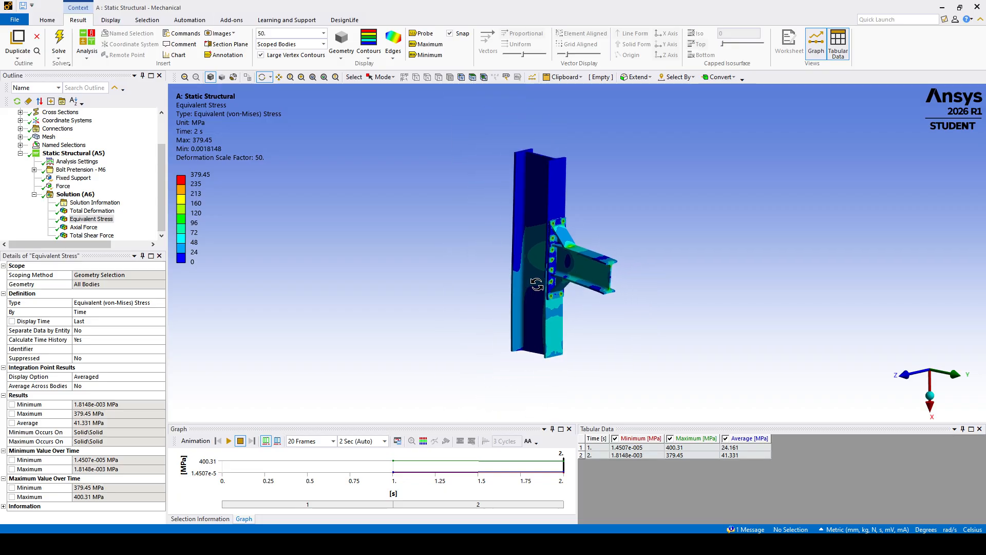
scroll(537, 284, up, 3)
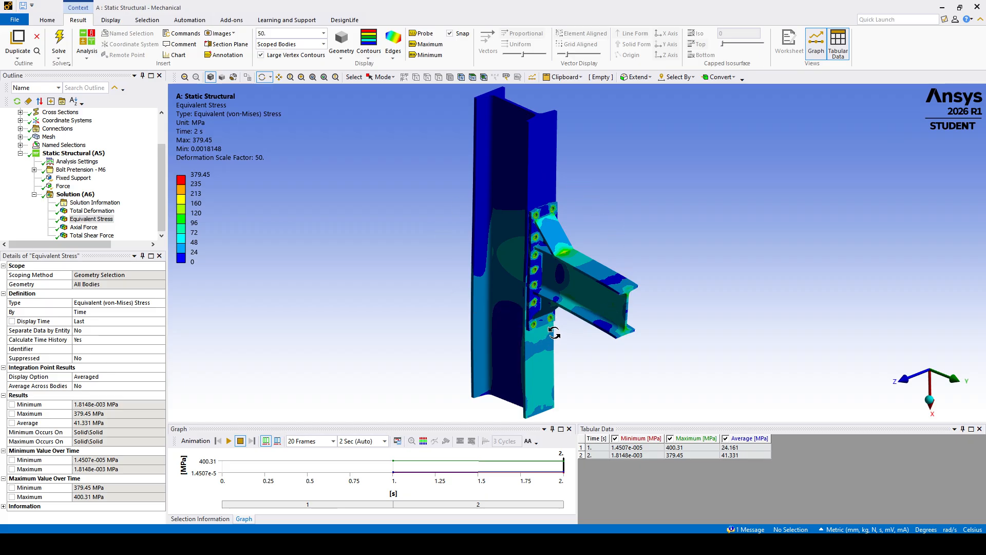
drag(554, 332, 314, 308)
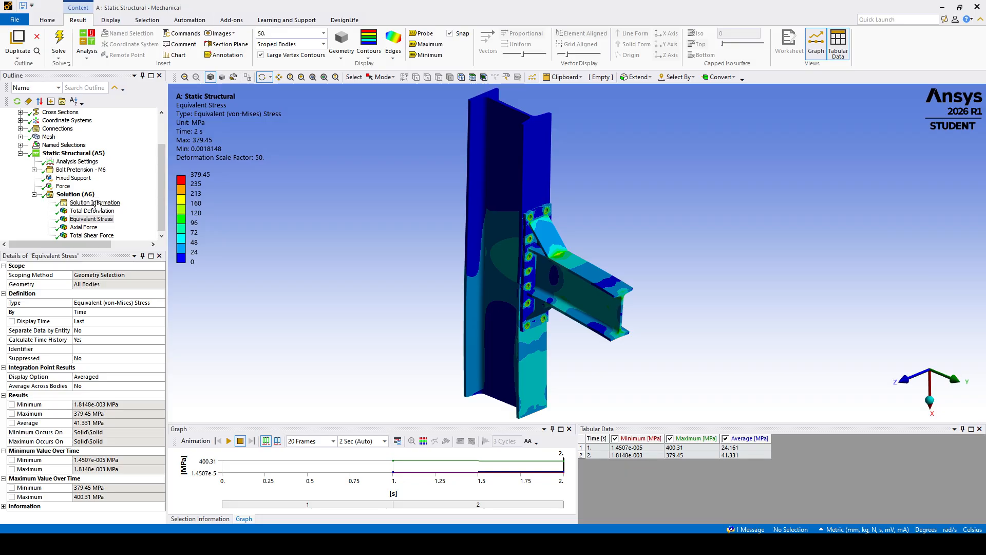
- Display the Axial Force result of system A and examine the M6 beam bolts at the end plate up close
click(82, 227)
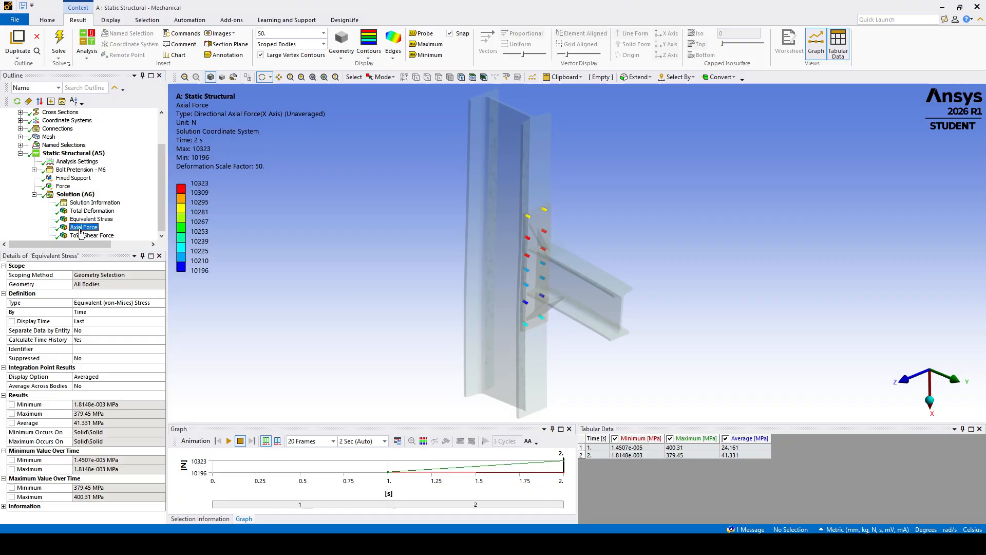
scroll(546, 288, up, 4)
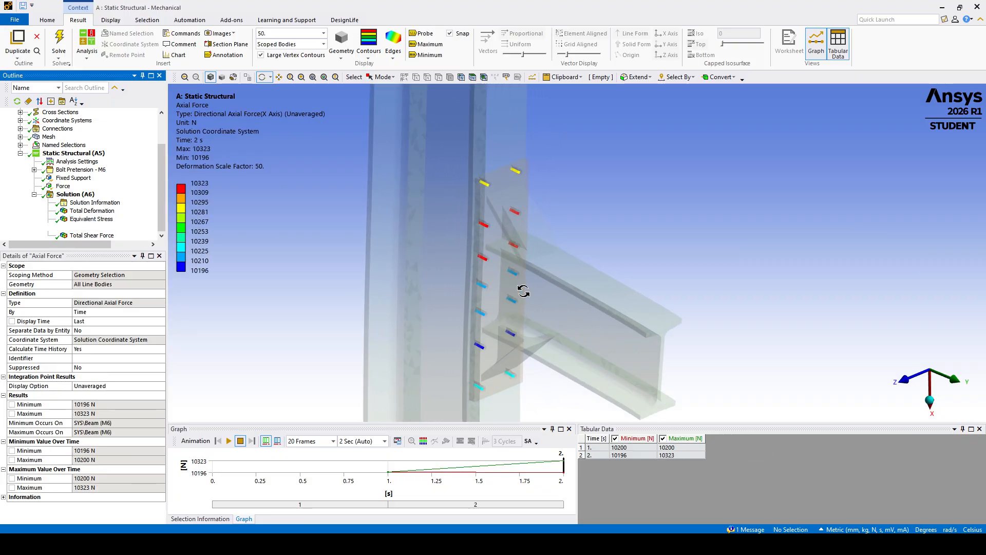
scroll(556, 271, up, 1)
middle_drag(549, 268, 549, 272)
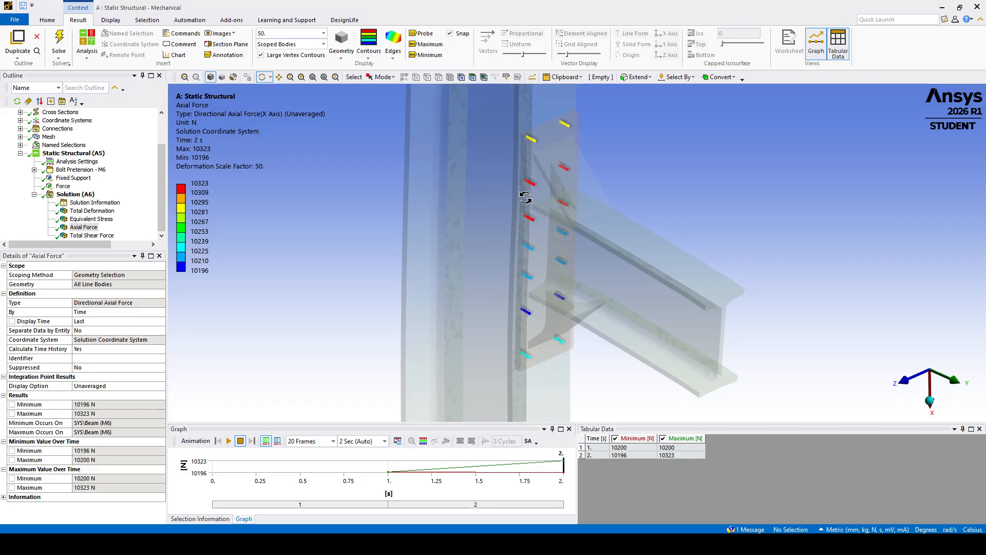
mouse_move(559, 263)
middle_down()
mouse_move(538, 271)
mouse_move(601, 222)
mouse_move(645, 226)
mouse_move(564, 242)
mouse_move(550, 268)
middle_up()
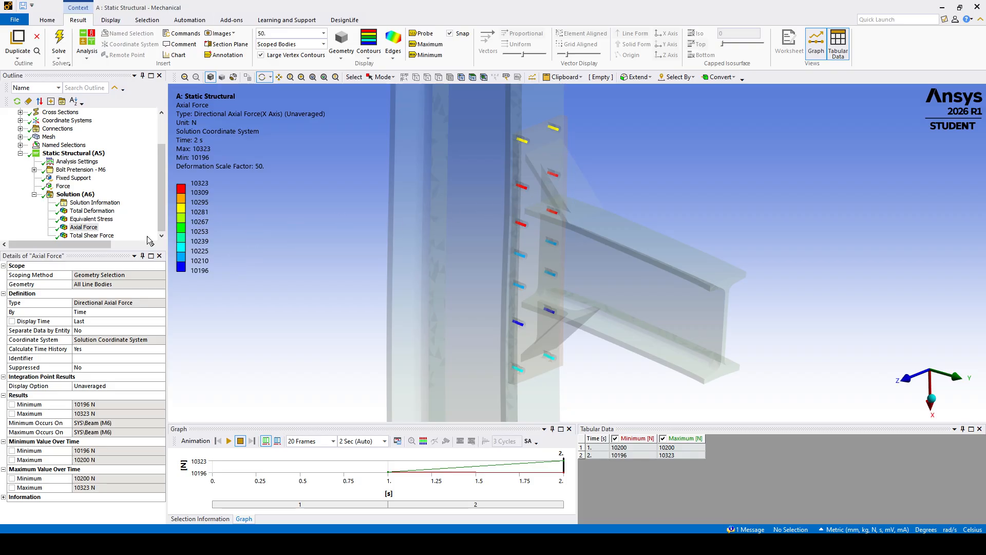
- Display the Total Shear Force result of system A and examine its distribution over the end plate's bolts
click(91, 237)
drag(556, 295, 517, 335)
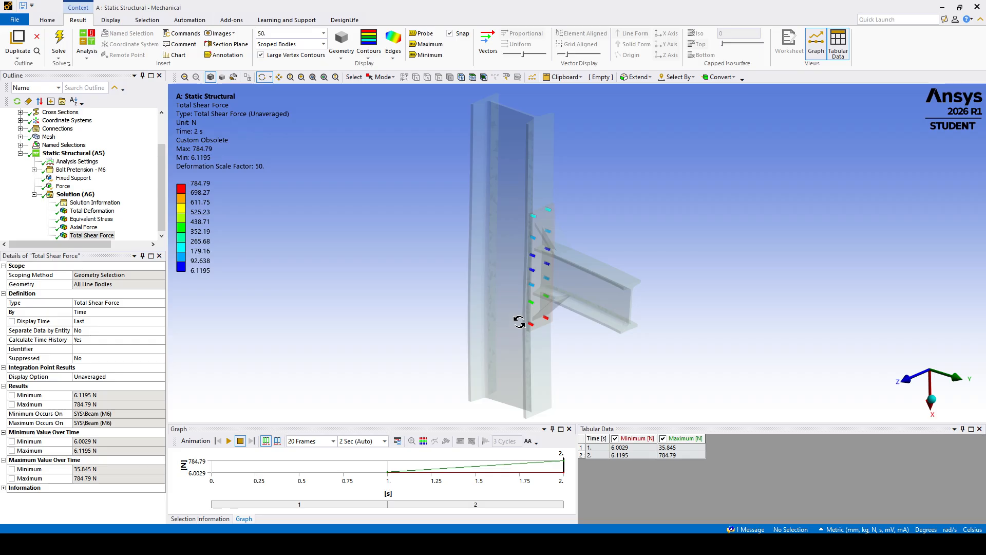
ctrl+middle_drag(519, 308, 522, 292)
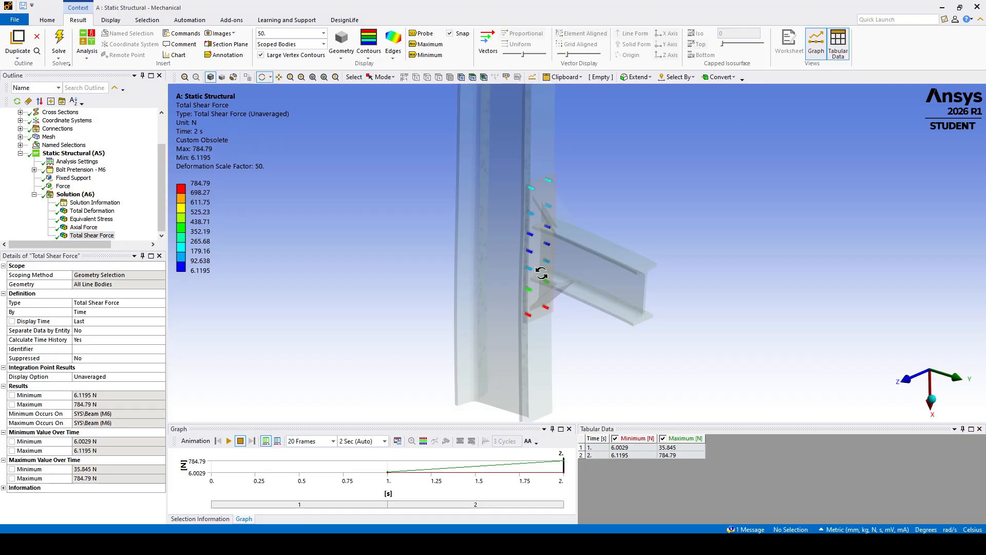
scroll(550, 264, up, 3)
mouse_move(546, 288)
ctrl+middle_down()
mouse_move(573, 279)
mouse_move(551, 297)
ctrl+middle_up()
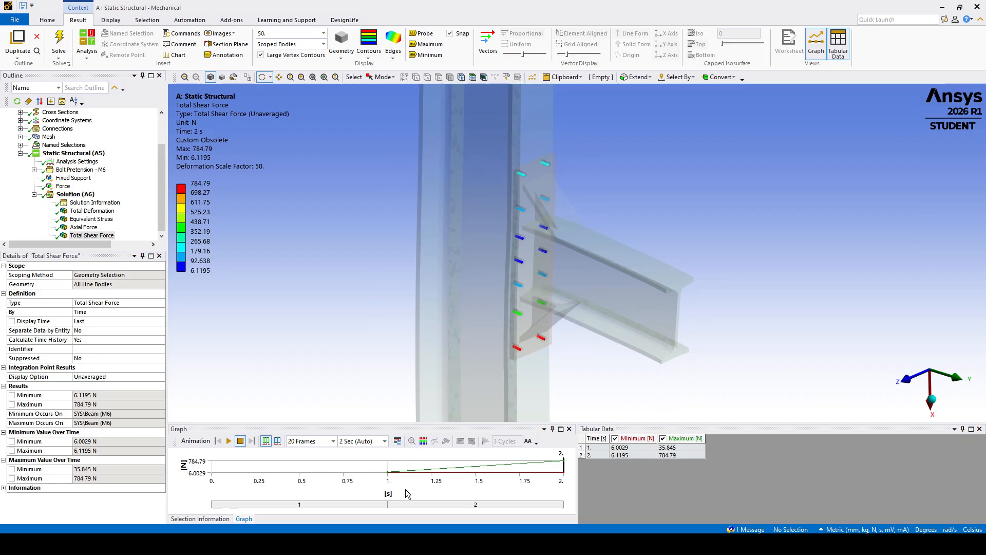
- Switch to the Workbench project schematic and view the Duplicate option for Static Structural system A without applying it
click(362, 543)
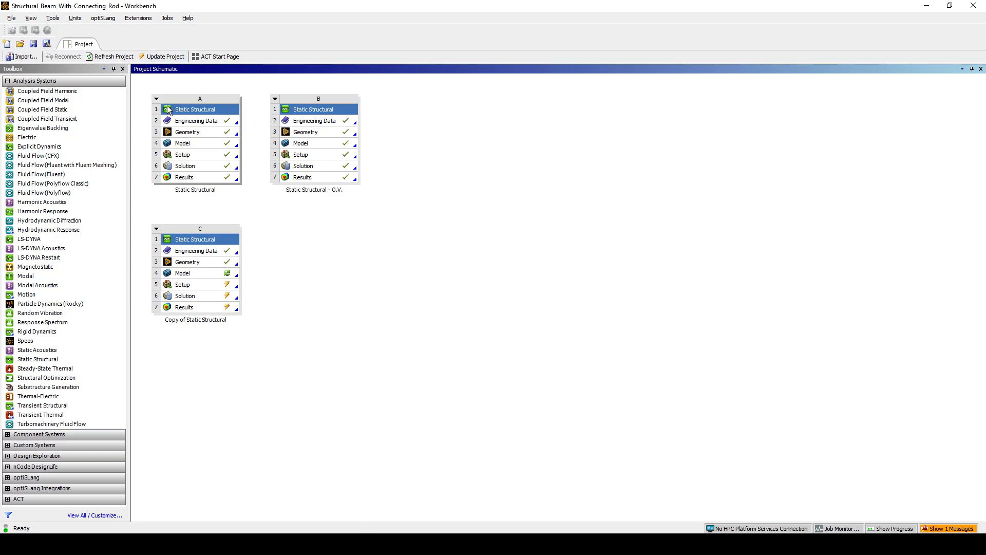
click(206, 111)
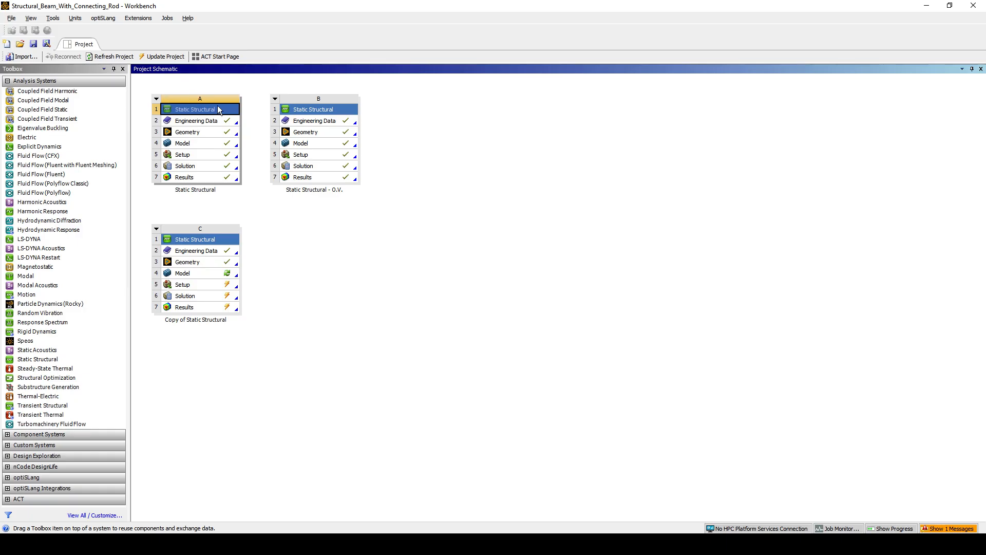
click(156, 99)
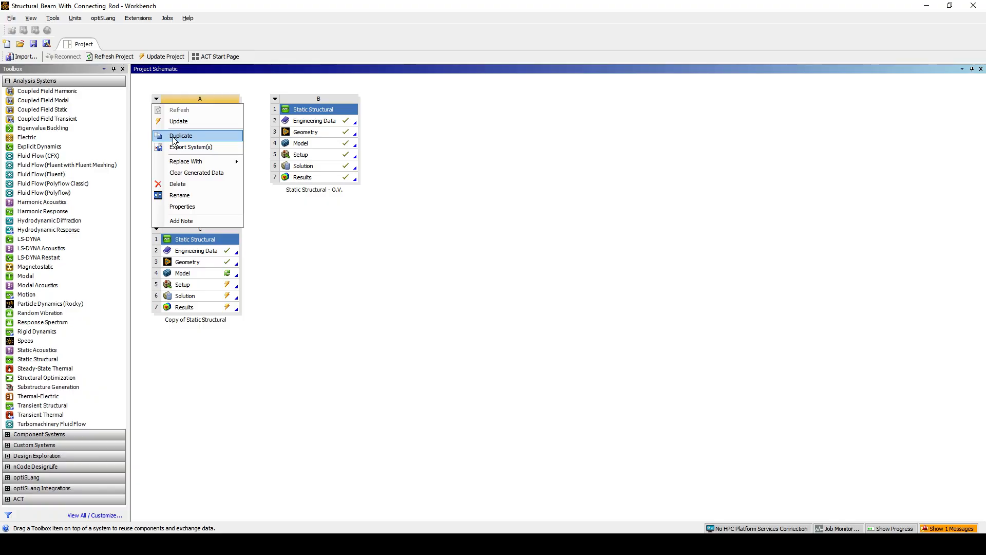
click(363, 282)
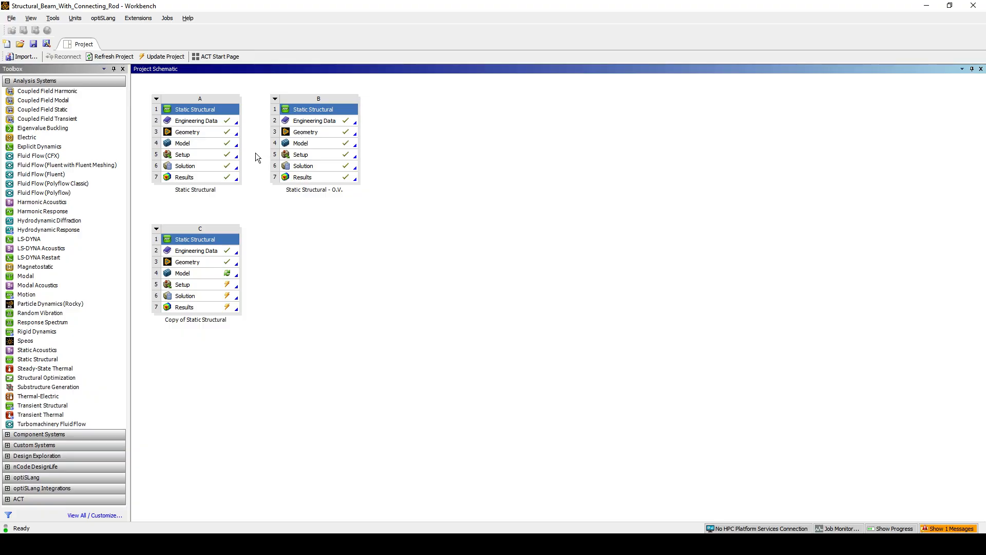
- Switch to the Mechanical window of system B: Static Structural - O.V. and inspect its Bolt Pretension - M6 group and Analysis Settings
click(388, 543)
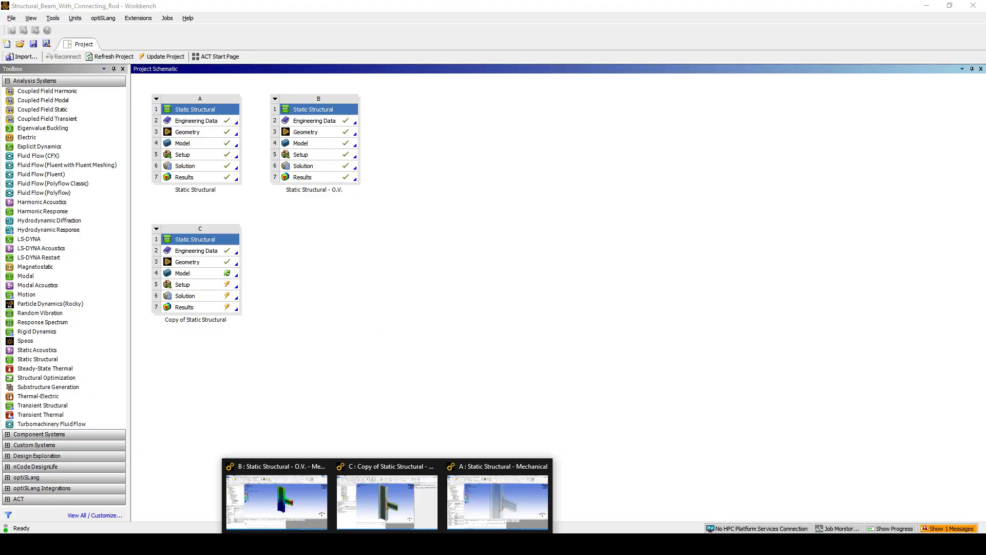
click(301, 513)
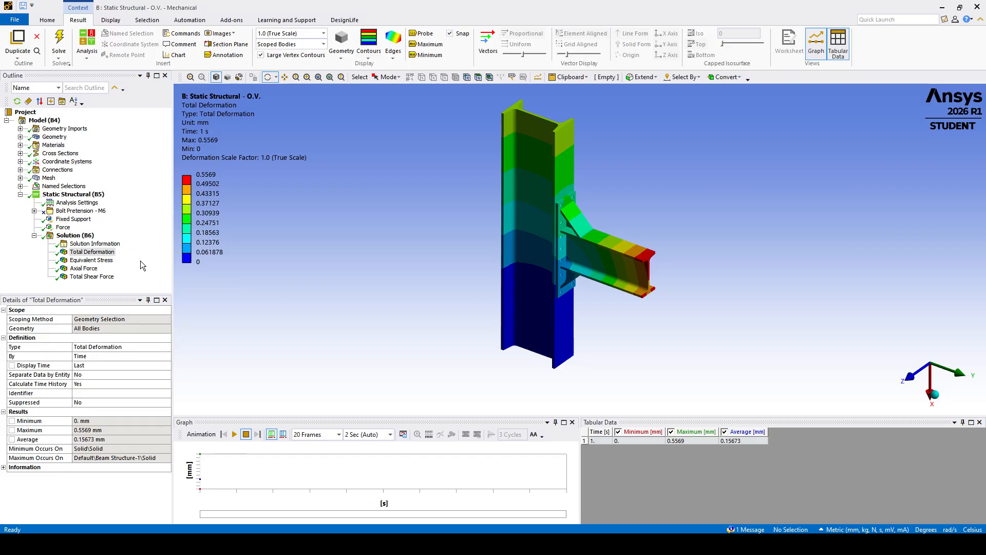
right_click(89, 215)
click(68, 212)
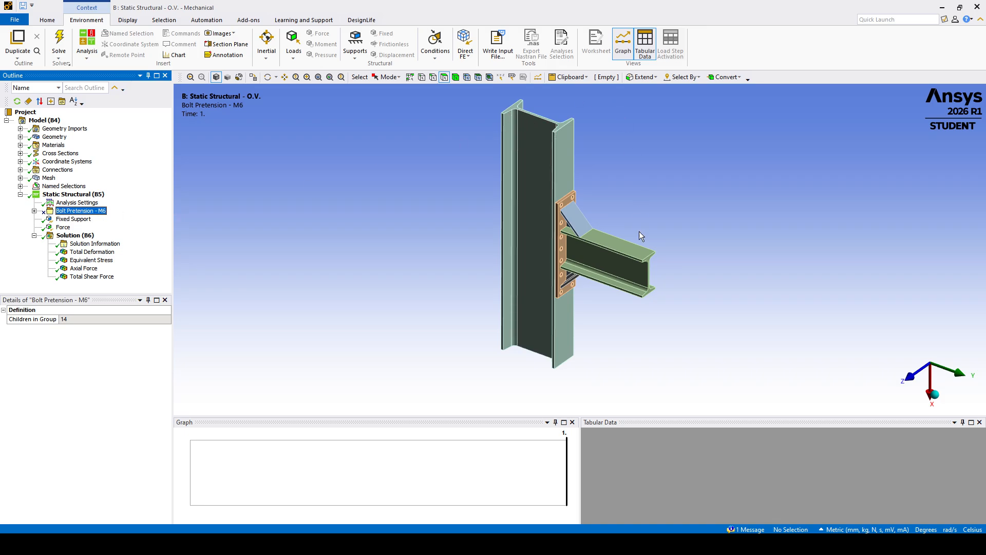
click(77, 202)
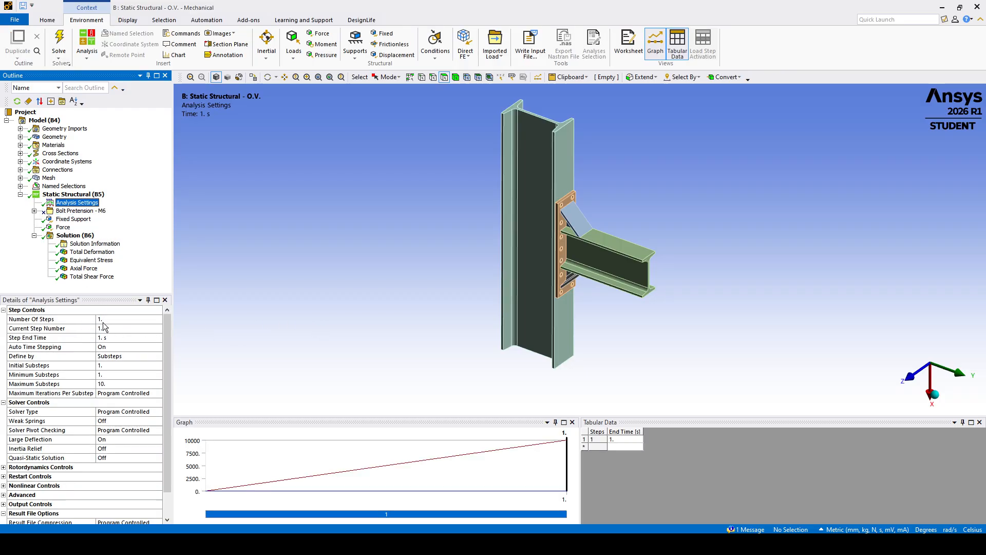
- Inspect the Force load on the beam's free end in system B, including its components and tabular data
click(62, 228)
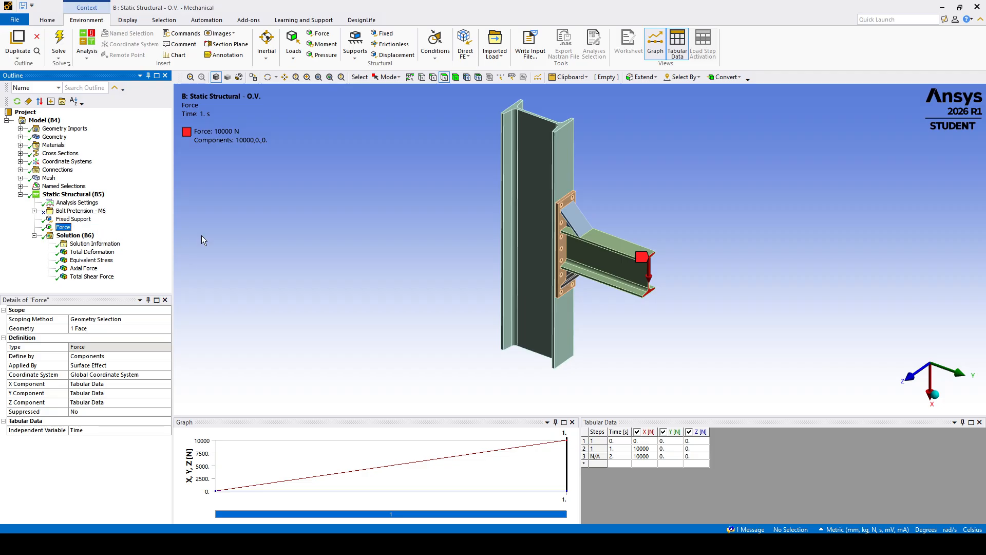
middle_drag(377, 277, 356, 273)
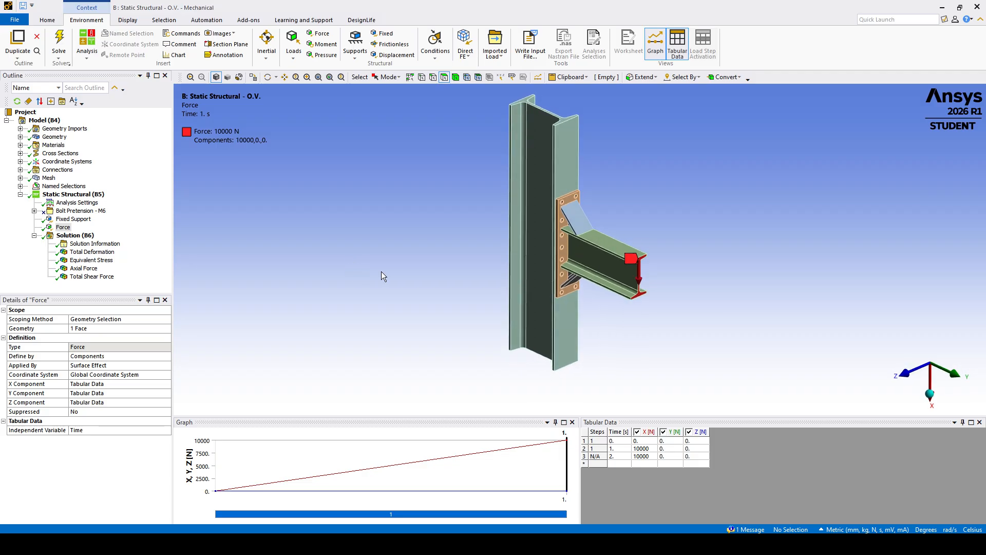
ctrl+middle_drag(438, 273, 415, 284)
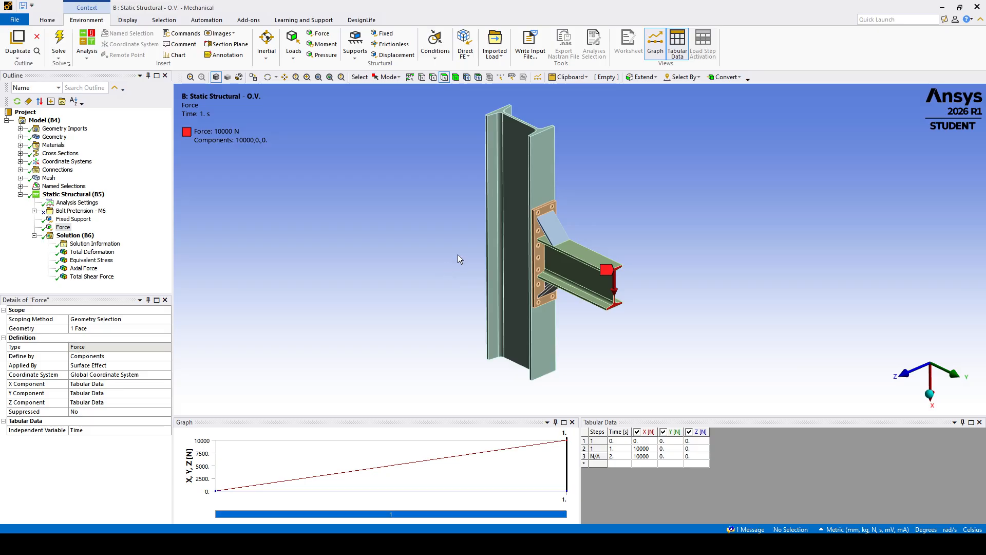
ctrl+middle_drag(457, 255, 442, 258)
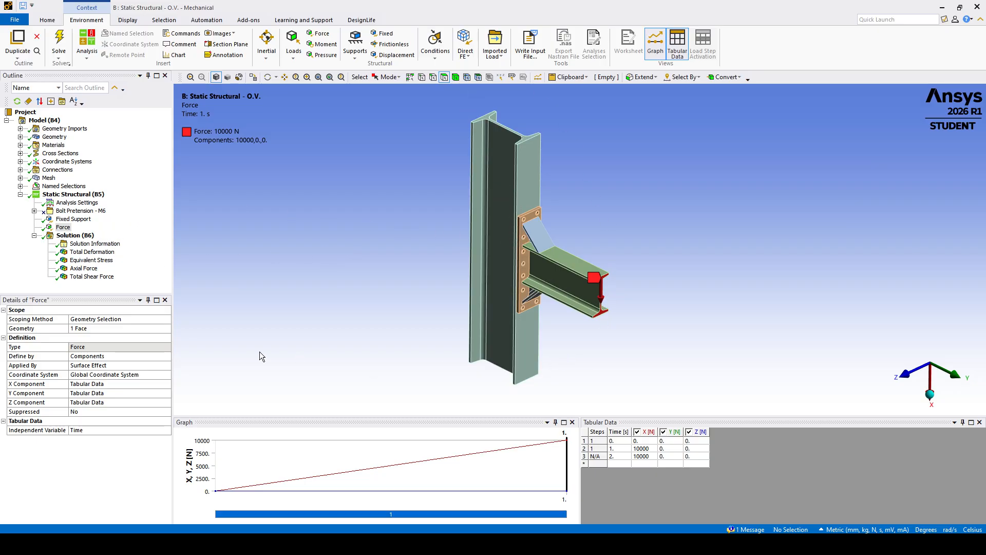
- Examine the bolts' Total Shear Force and Axial Force results in system B, viewing the axial forces up close
click(88, 278)
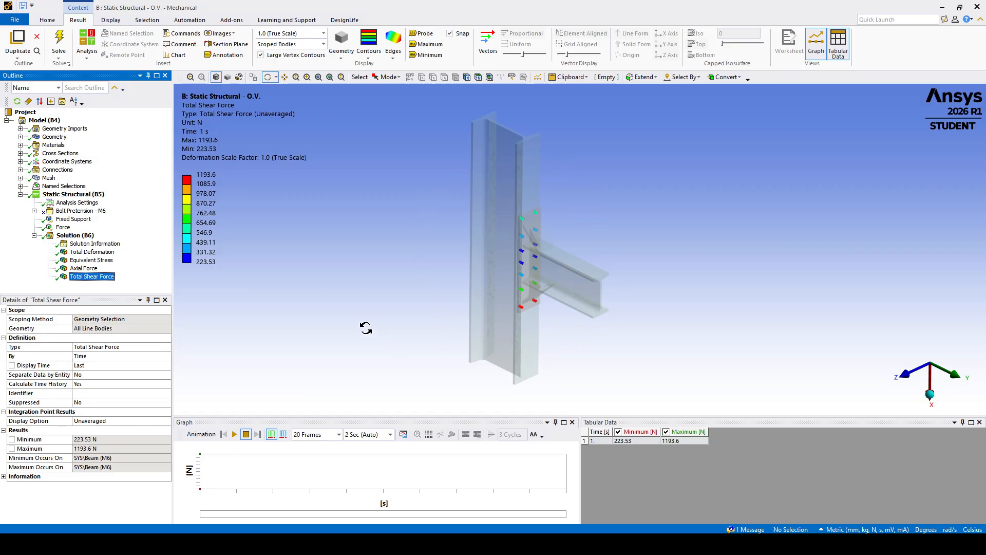
click(83, 268)
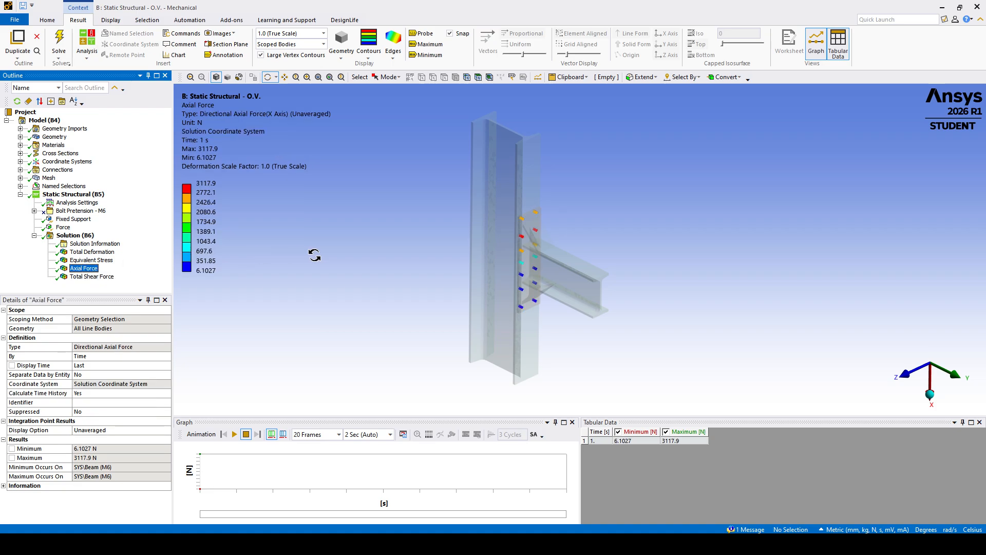
scroll(404, 274, up, 2)
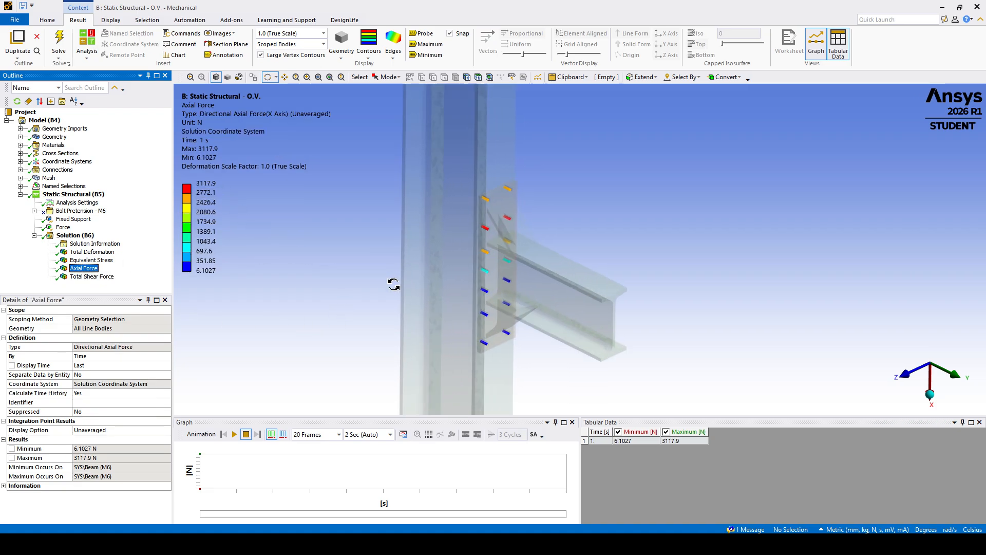
ctrl+middle_drag(410, 278, 468, 253)
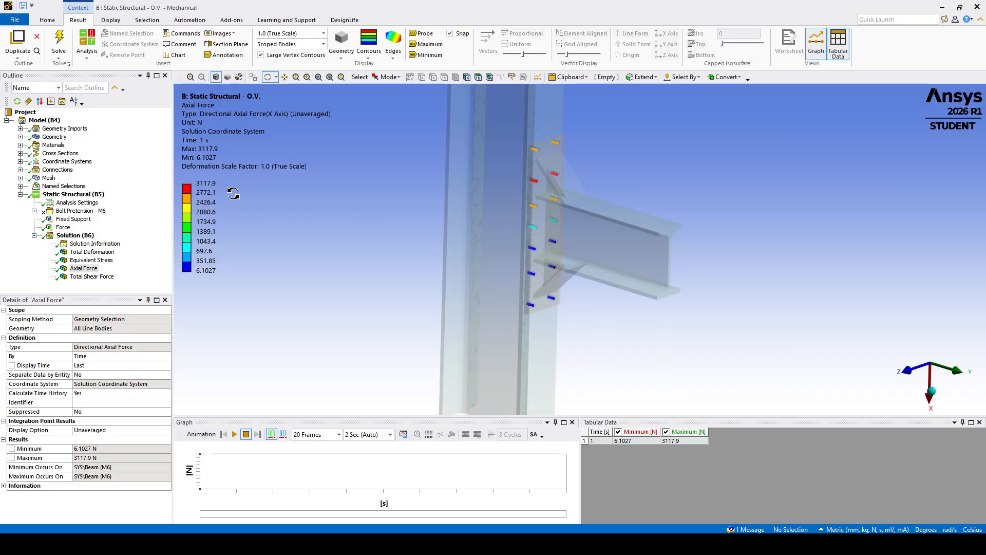
middle_drag(525, 198, 517, 224)
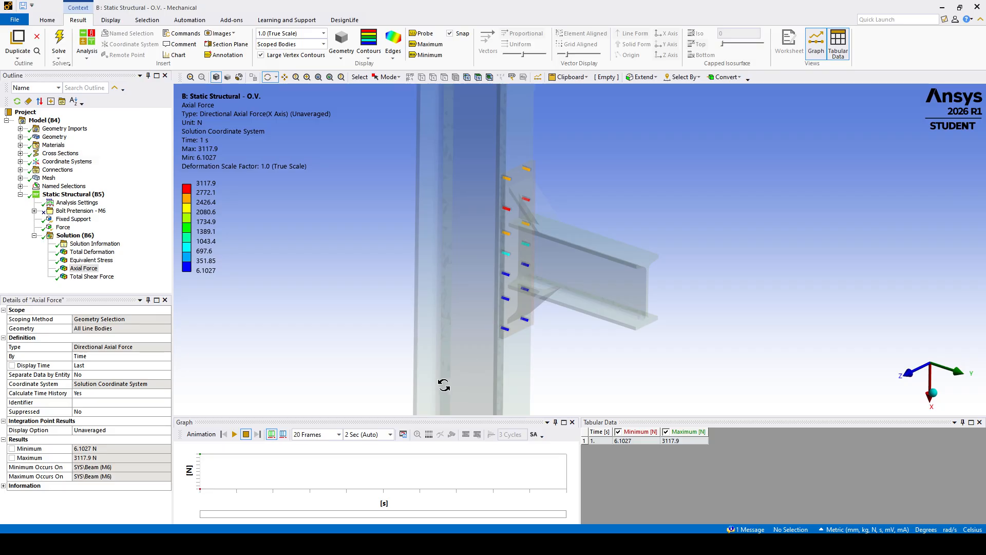
- Switch to the Bolts.xlsx workbook in Excel and enlarge its window to read the M6 bolt safety factors
mouse_move(387, 544)
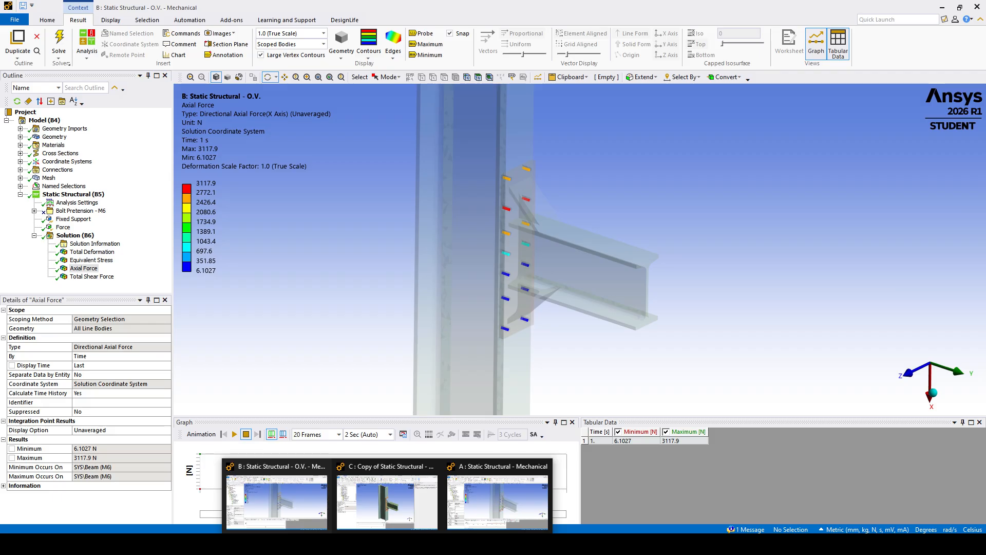
click(438, 544)
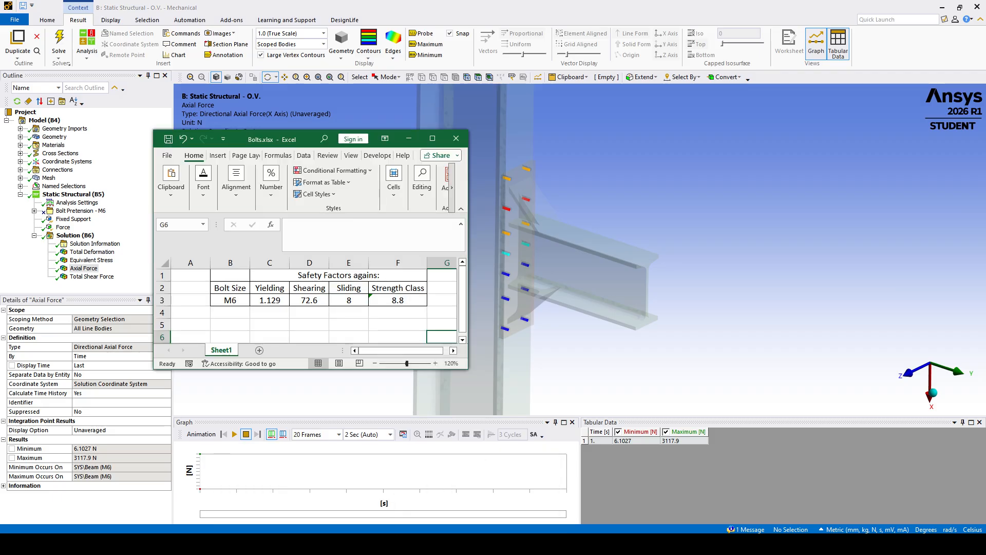
click(258, 328)
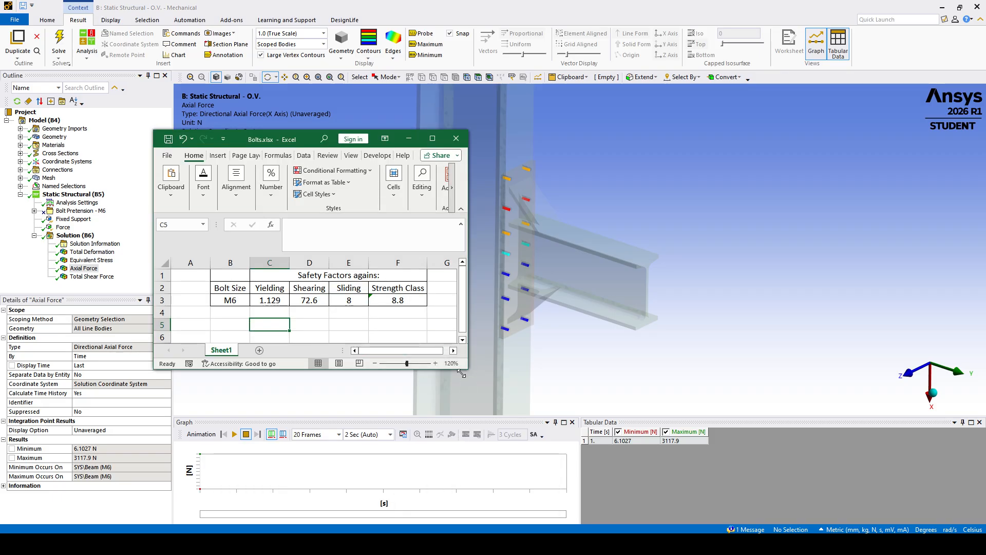
drag(470, 368, 527, 385)
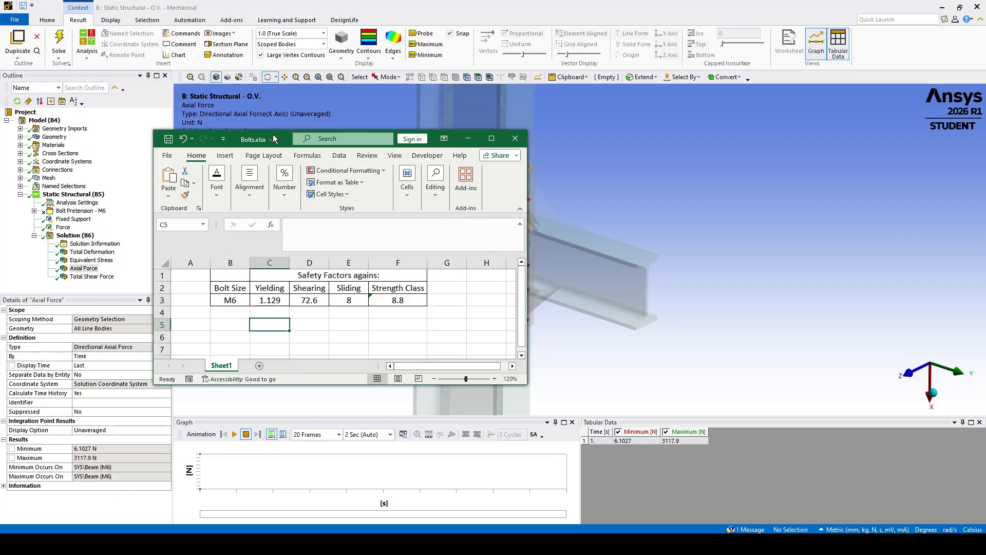
- Review the M6 bolt safety factors and strength class beside the axial force plot, then minimize the Bolts.xlsx workbook
drag(273, 139, 186, 75)
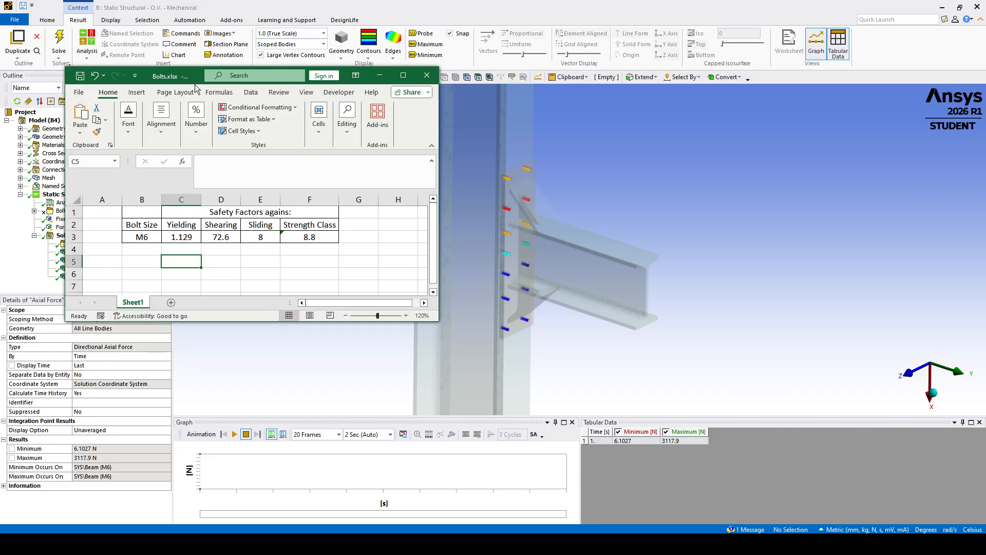
click(176, 272)
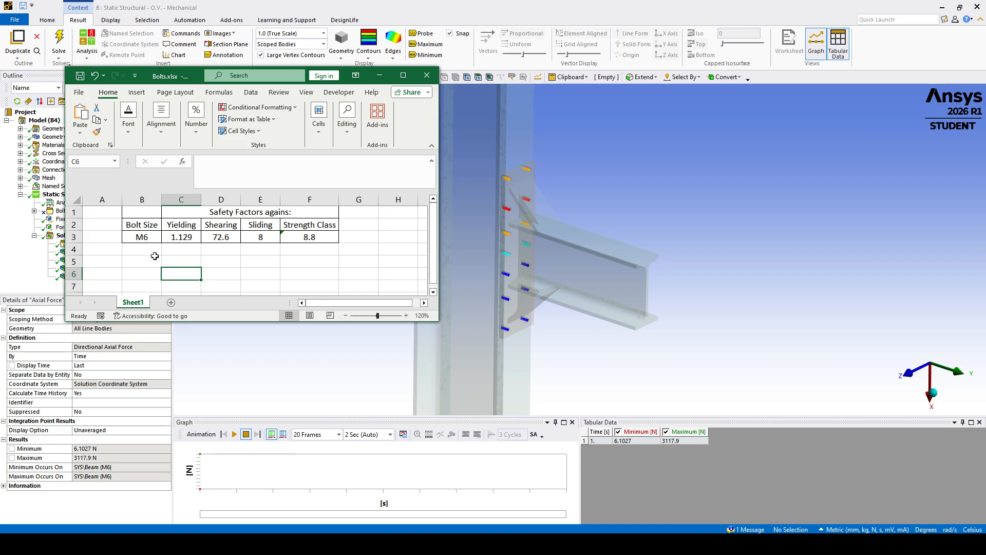
click(314, 238)
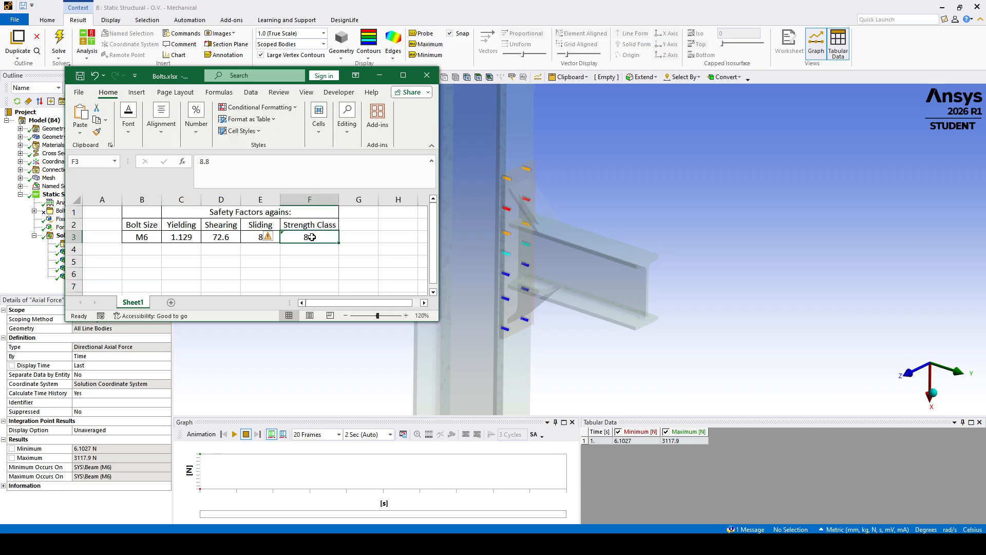
click(312, 254)
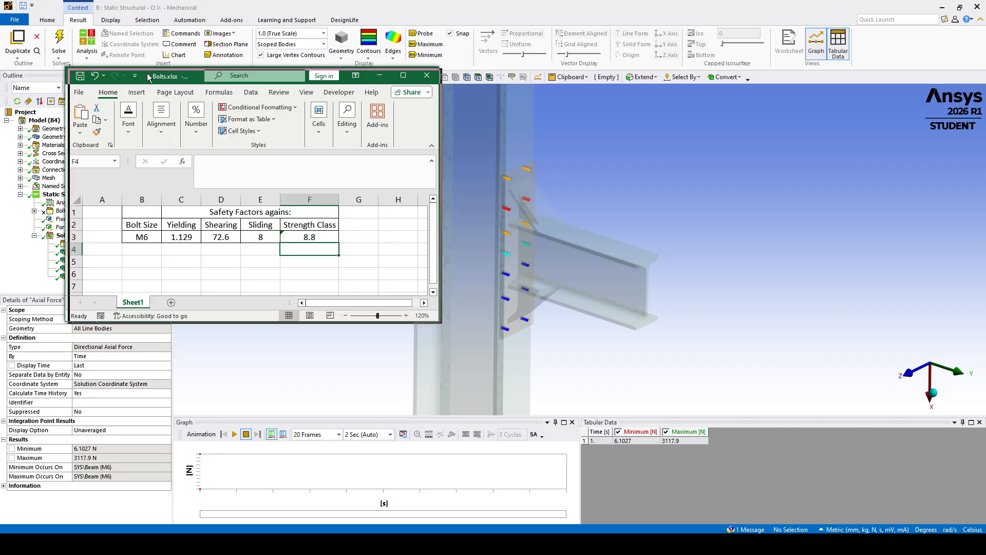
drag(144, 76, 147, 78)
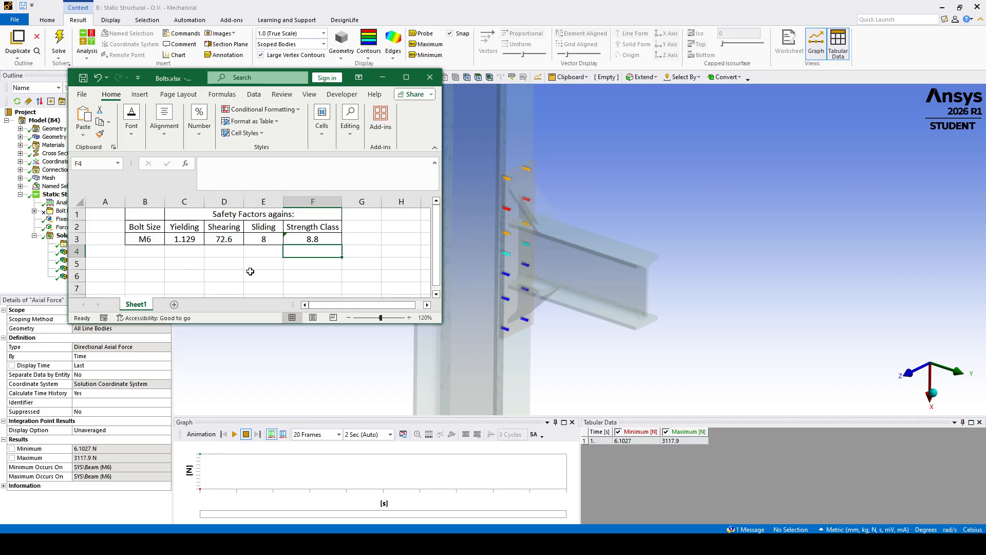
click(382, 78)
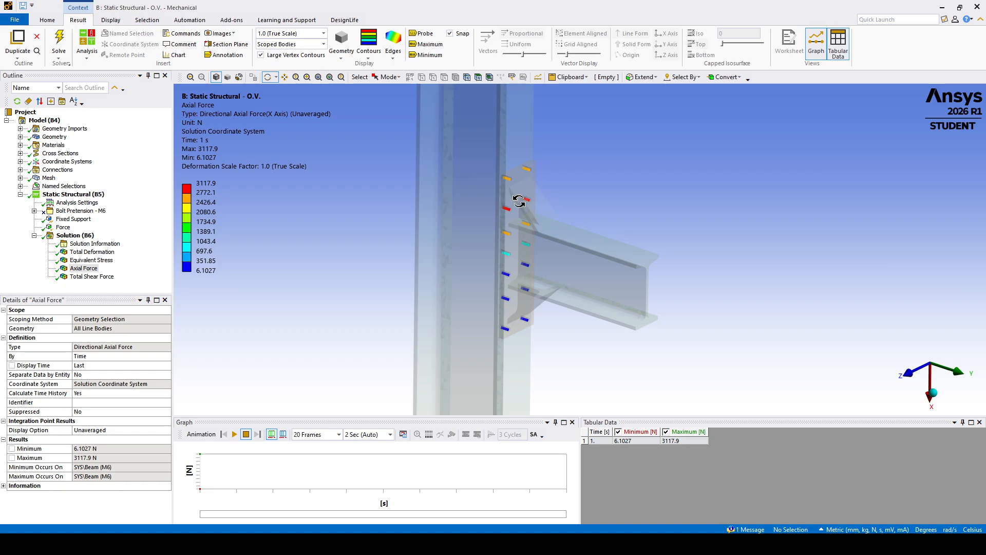
- Switch to the Mechanical window of system A: Static Structural and examine the bolts' Total Shear Force distribution up close
mouse_move(388, 544)
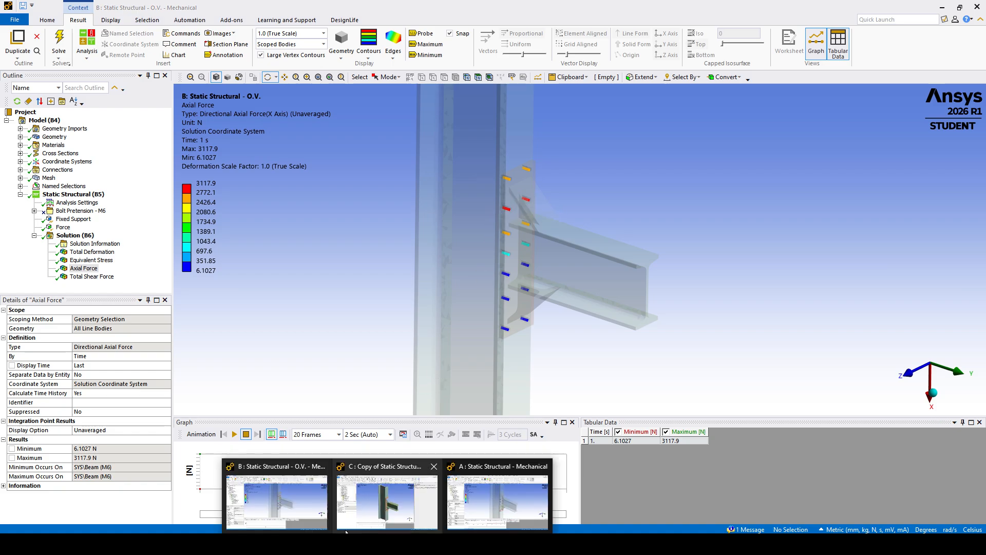
click(490, 501)
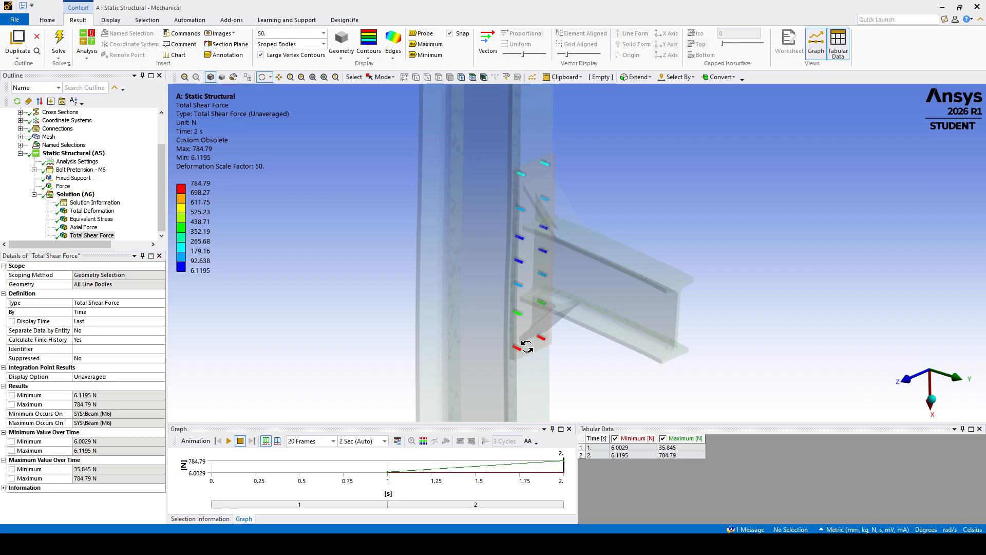
drag(527, 347, 440, 304)
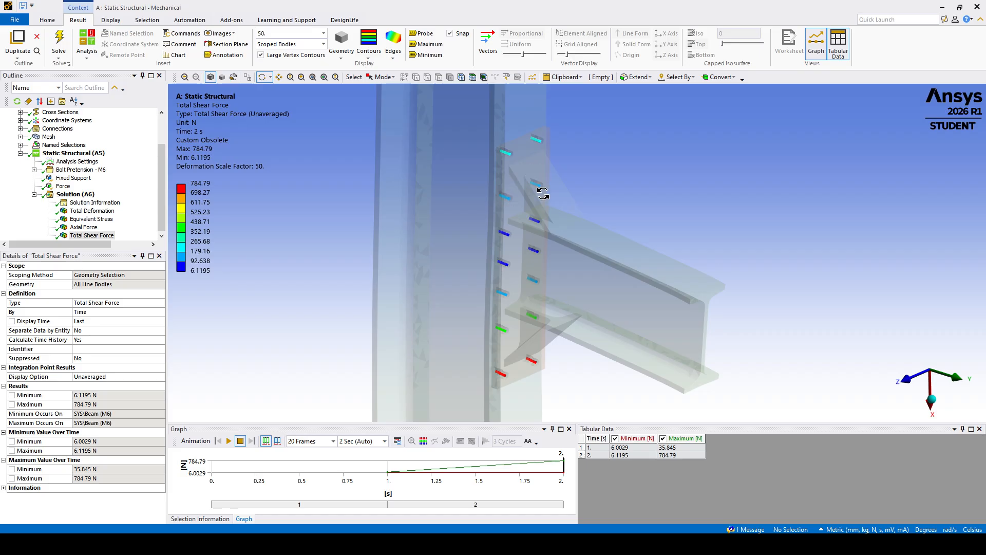
scroll(524, 218, up, 2)
scroll(586, 269, up, 4)
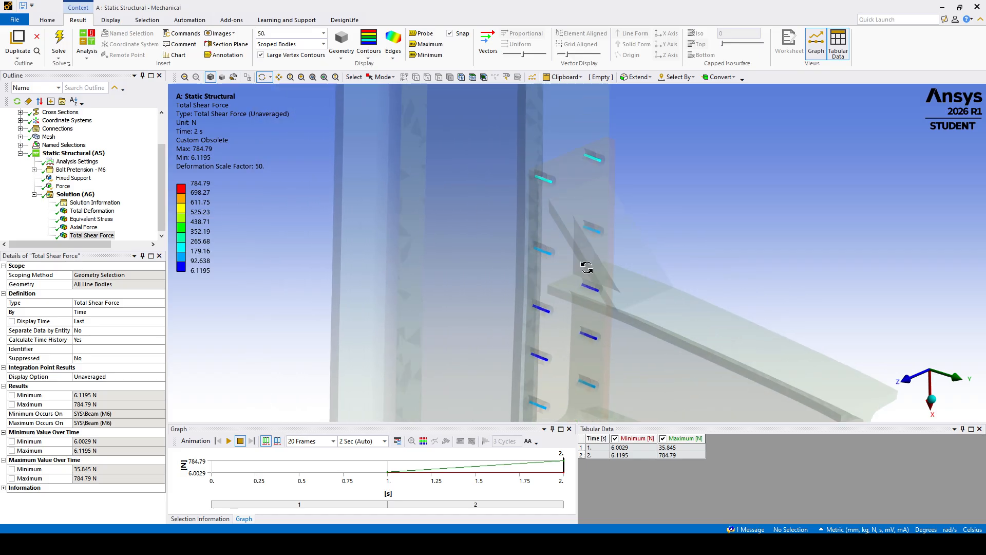
drag(527, 267, 529, 271)
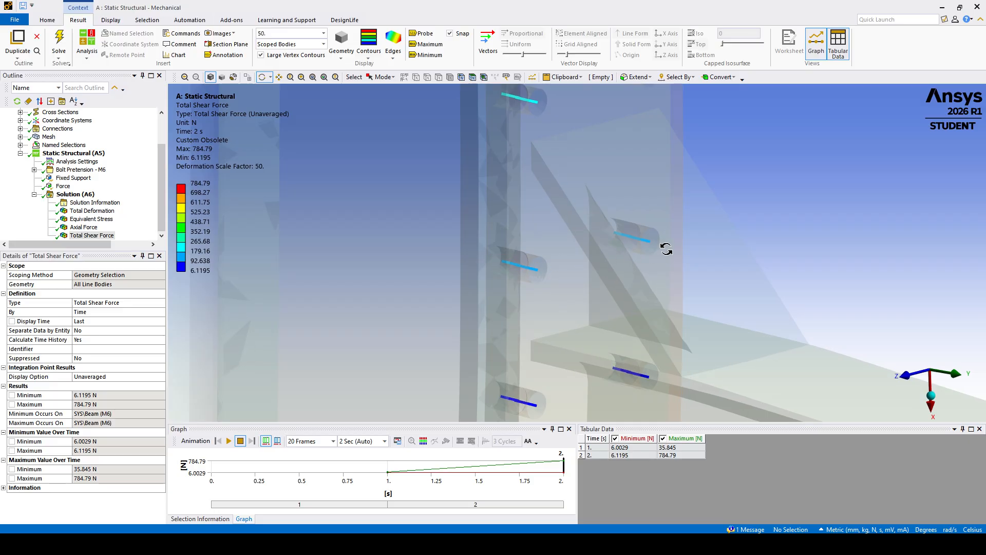
scroll(645, 286, down, 3)
scroll(637, 290, down, 2)
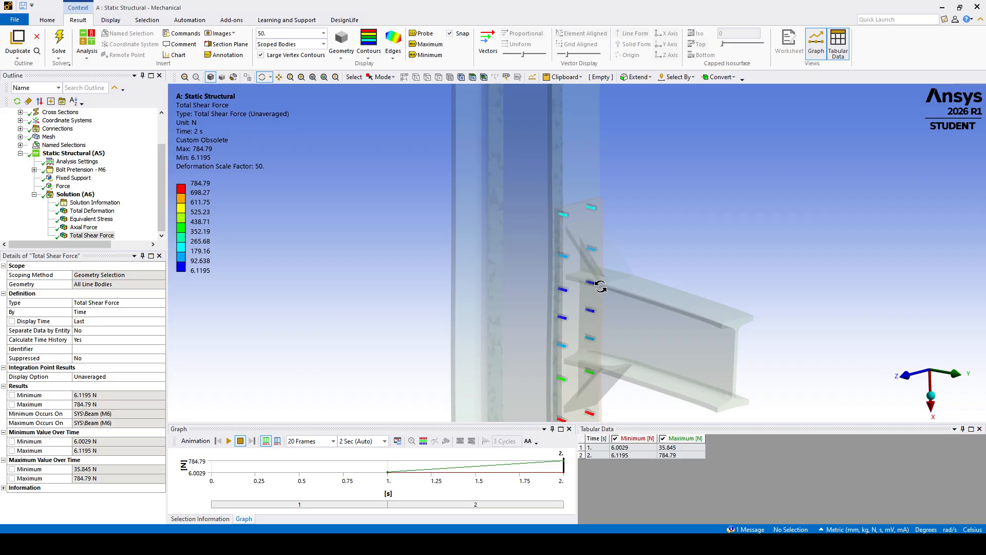
mouse_move(596, 283)
ctrl+middle_down()
mouse_move(566, 234)
mouse_move(568, 276)
mouse_move(516, 287)
ctrl+middle_up()
scroll(571, 281, down, 2)
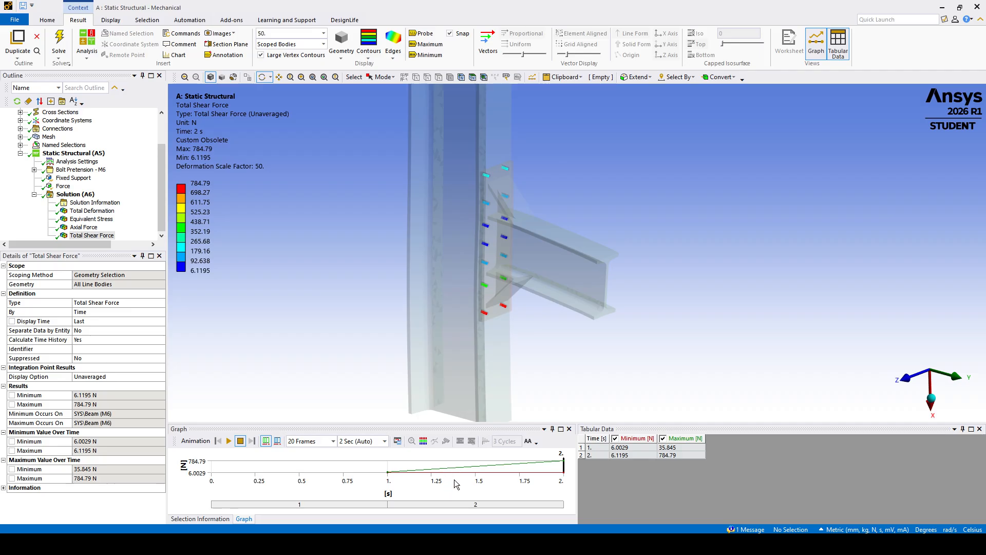
mouse_move(437, 543)
- Display the Equivalent Stress result of system A and examine it around the column, end plate and beam
click(92, 219)
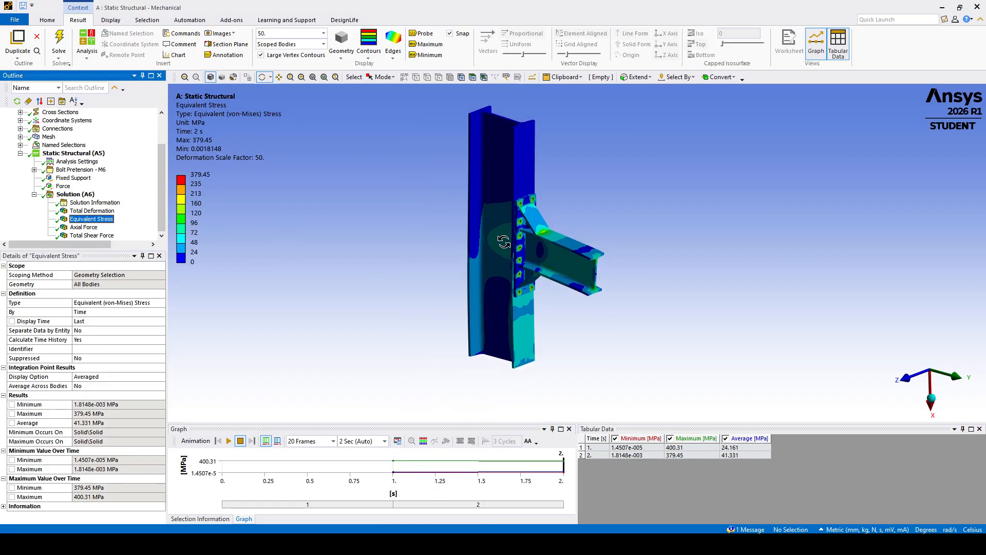
drag(503, 241, 504, 276)
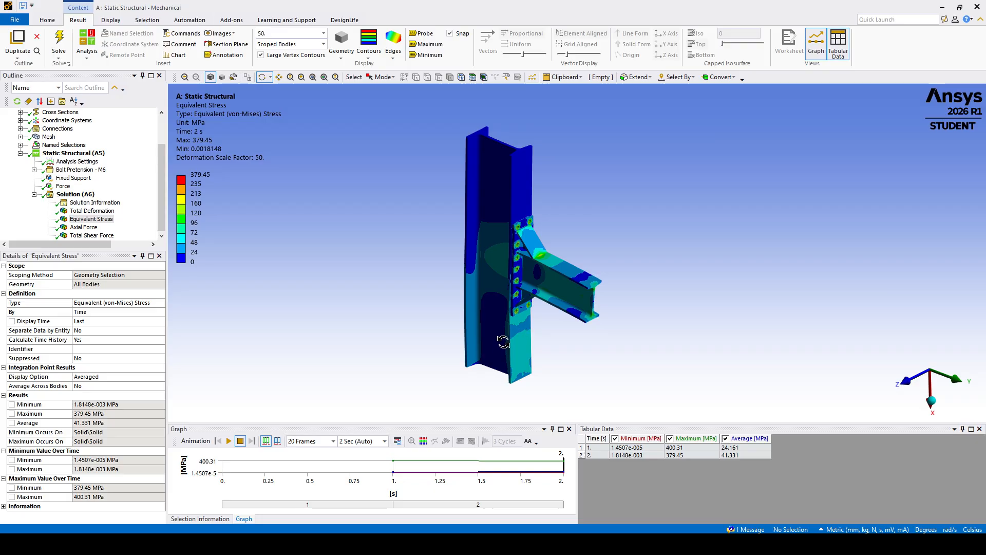
scroll(519, 309, up, 2)
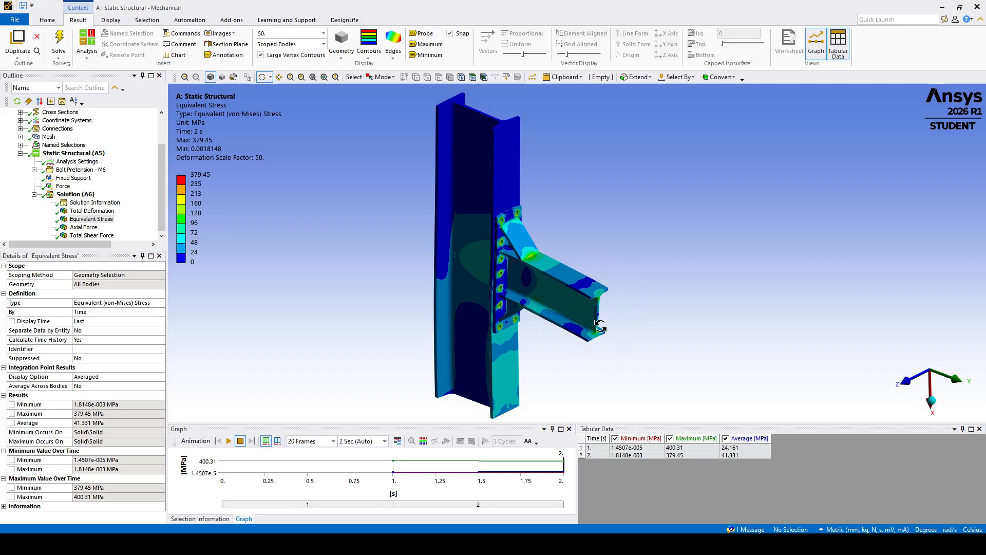
drag(506, 272, 536, 271)
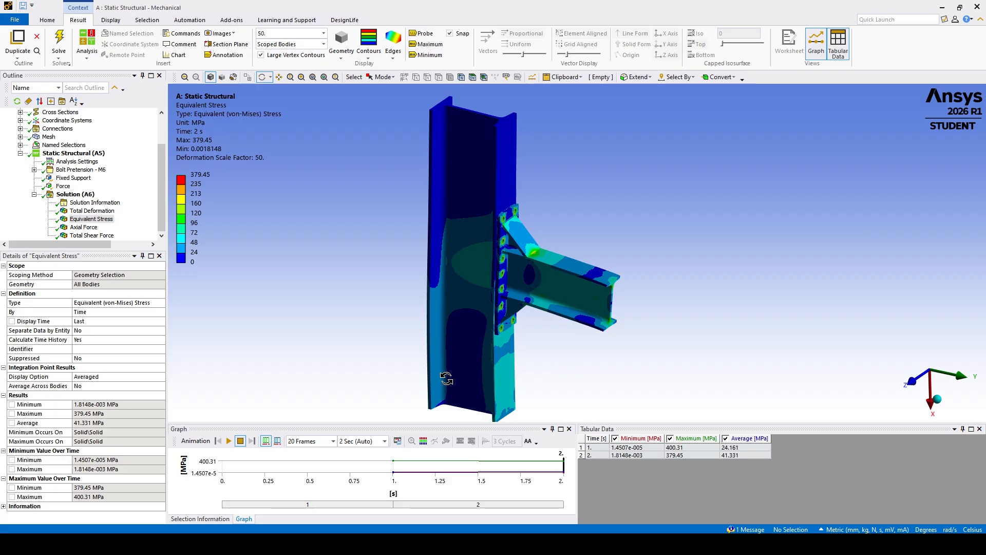
drag(441, 300, 419, 300)
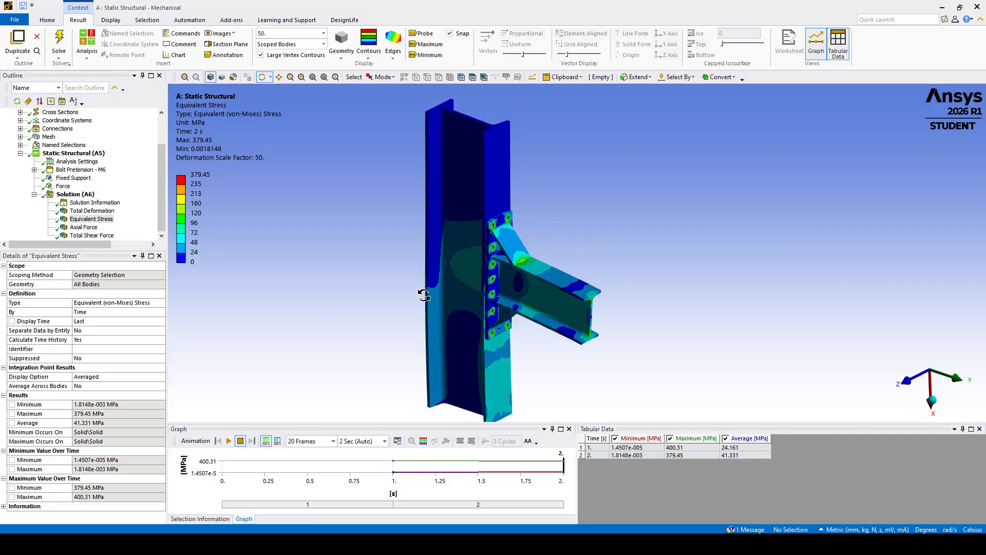
ctrl+middle_drag(433, 295, 467, 291)
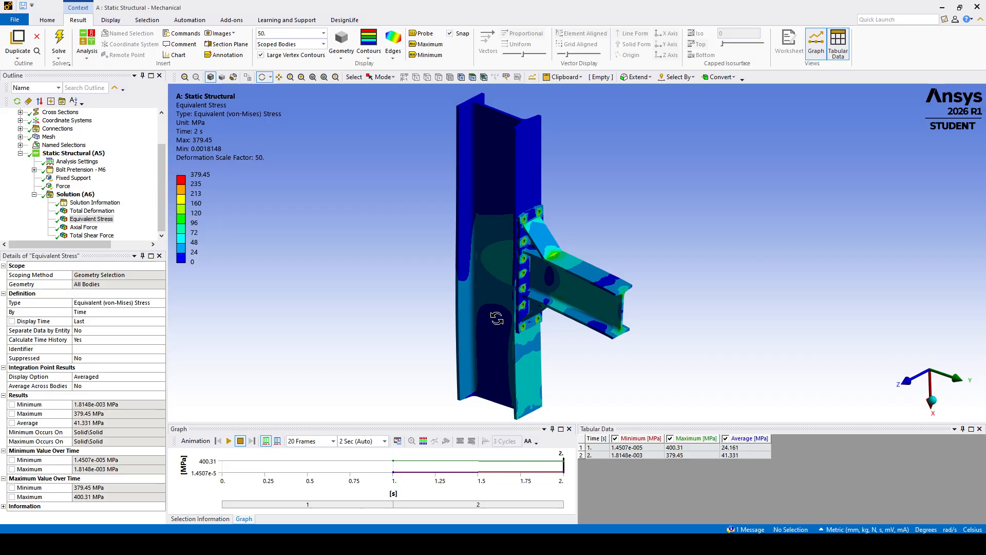
drag(497, 318, 497, 319)
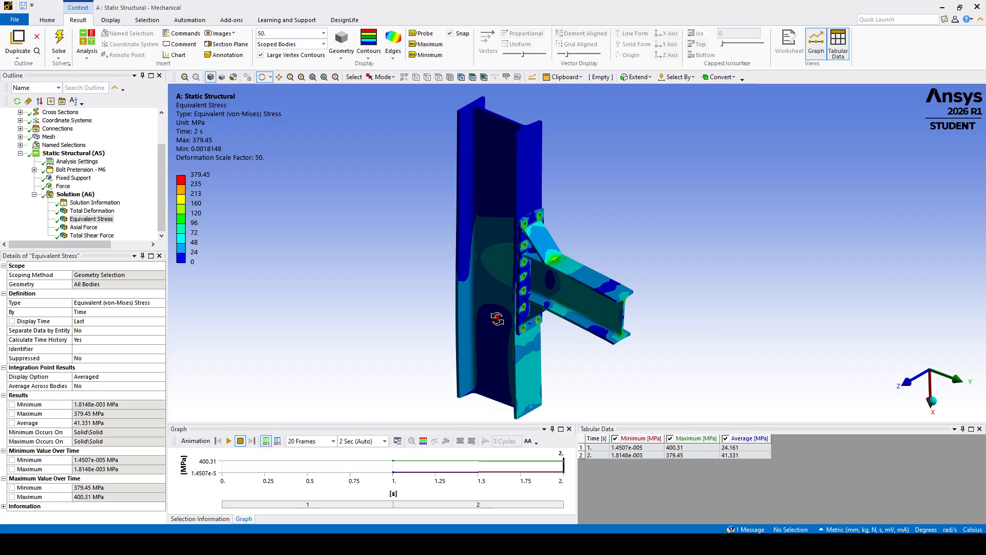